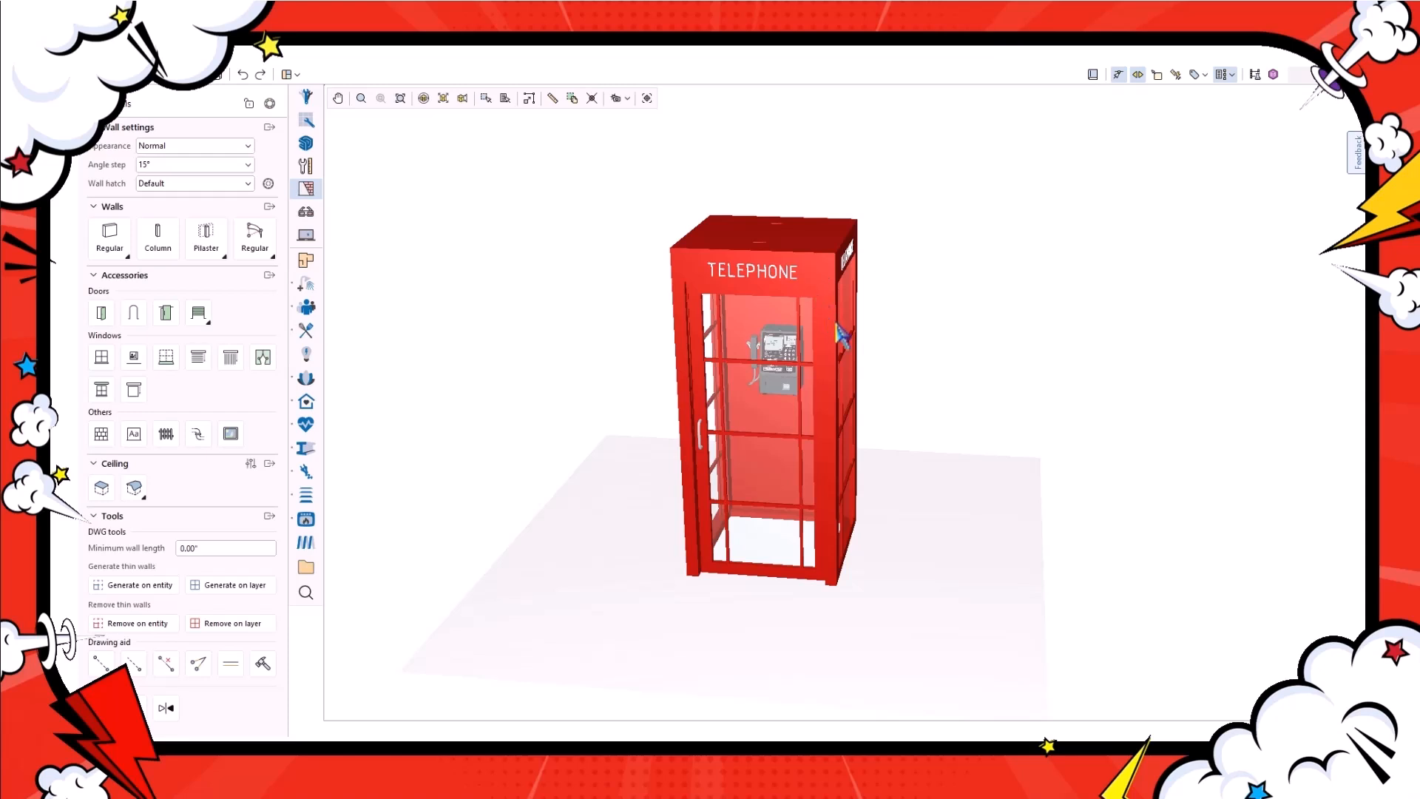
# Make the phone booth a special with description "DR WHO POLICE BOX TARDIS (Time And Relative Dimension In Space)" and article 3.
pyautogui.click(828, 286)
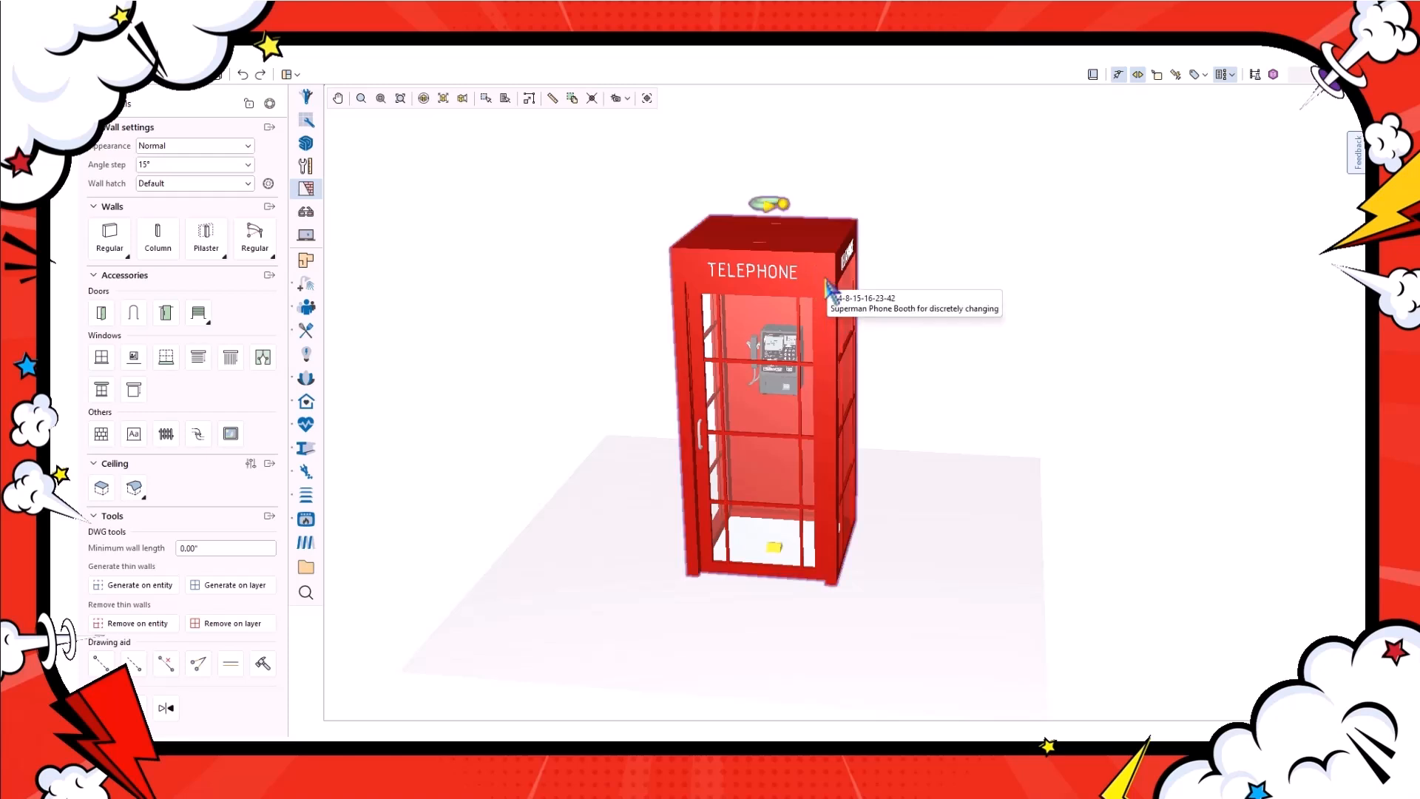
pyautogui.rightClick(828, 287)
pyautogui.click(862, 664)
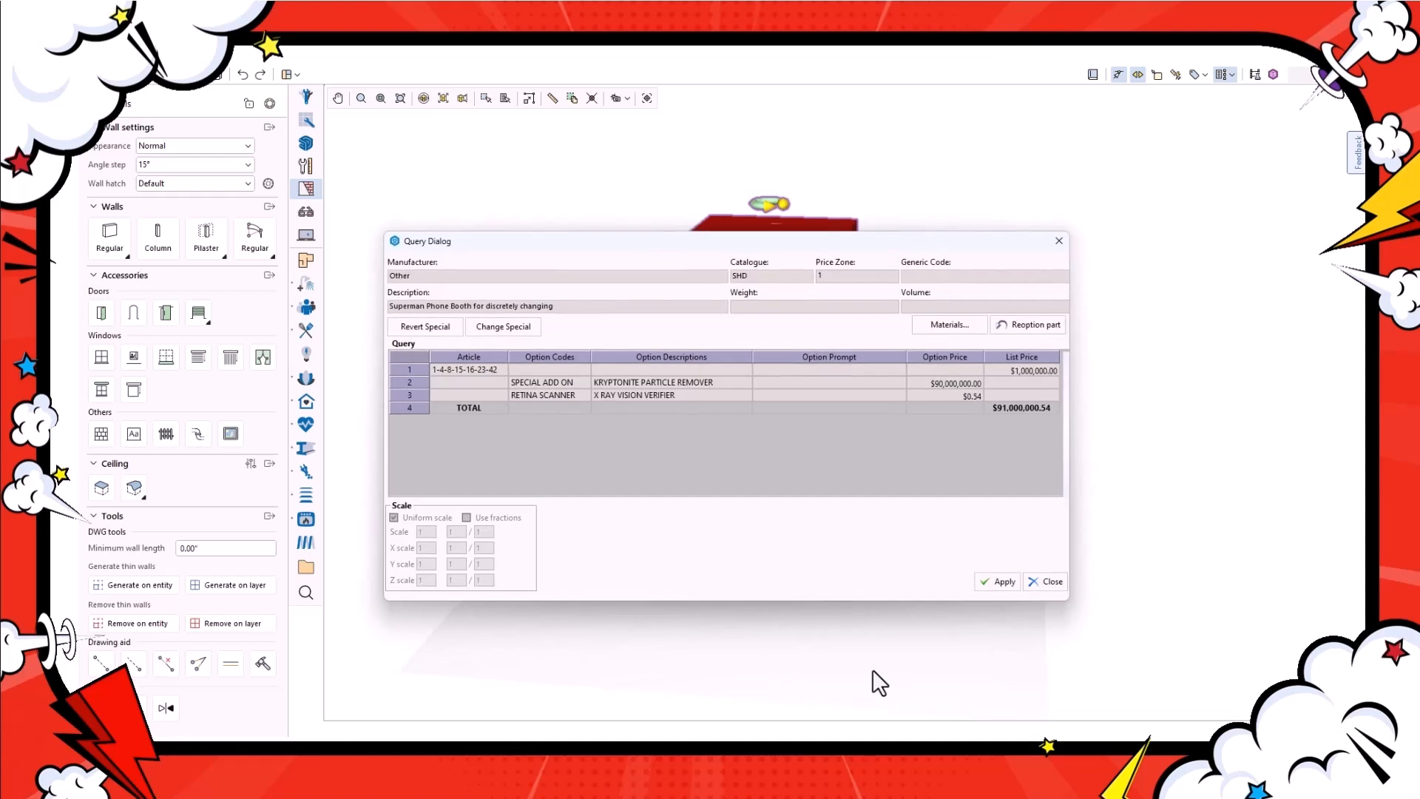
pyautogui.click(502, 326)
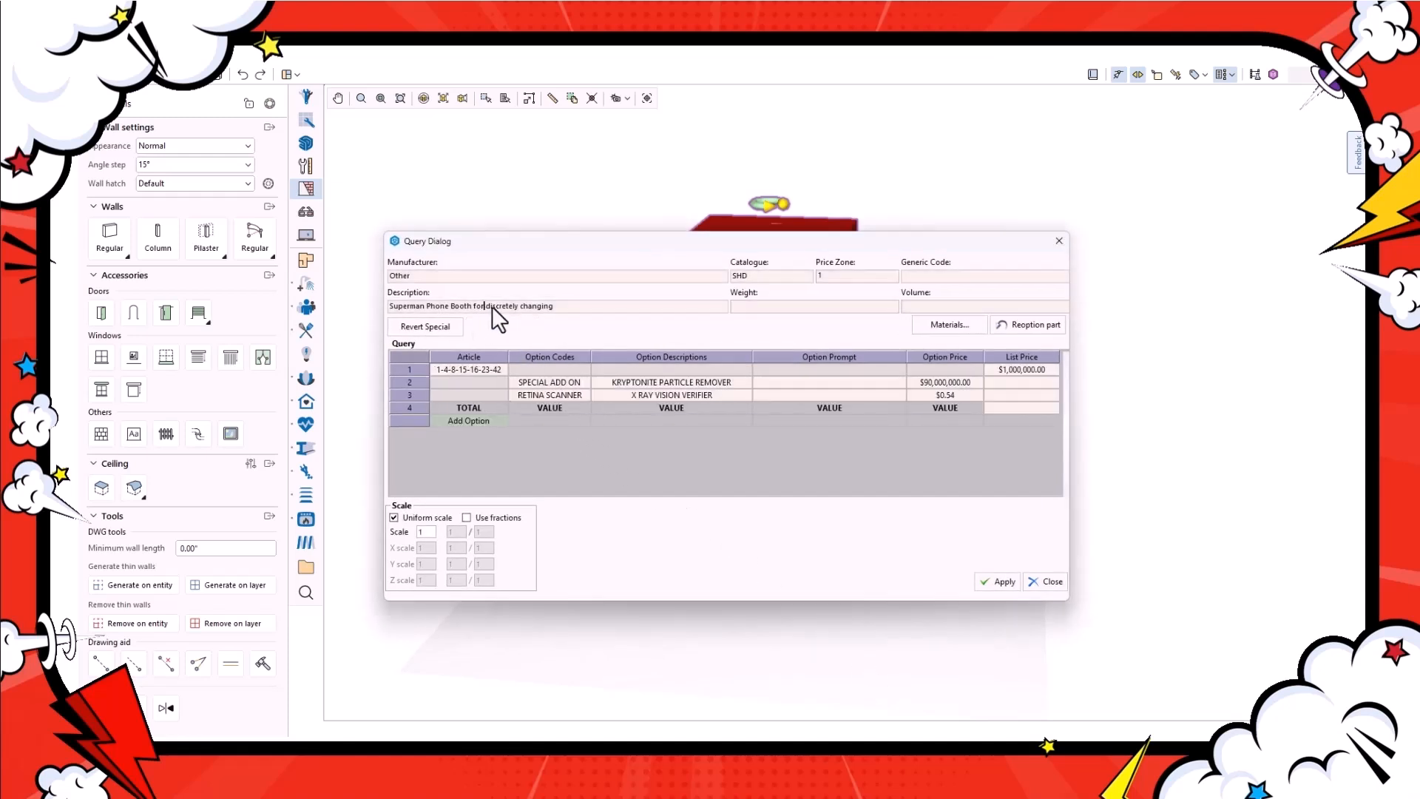
pyautogui.moveTo(564, 305); pyautogui.dragTo(522, 305)
pyautogui.write('DR WHO POLICE BOX TARDIS (Time And Relative Dimension In Space)')
pyautogui.click(464, 369)
pyautogui.write('3')
# Change the SPECIAL ADD ON description to "LARGER ON THE INSIDE" and the RETINA SCANNER option to "CONTROL CONSOLE", described as "6 SIDED FOR 6 OPERATORS".
pyautogui.click(525, 382)
pyautogui.doubleClick(695, 383)
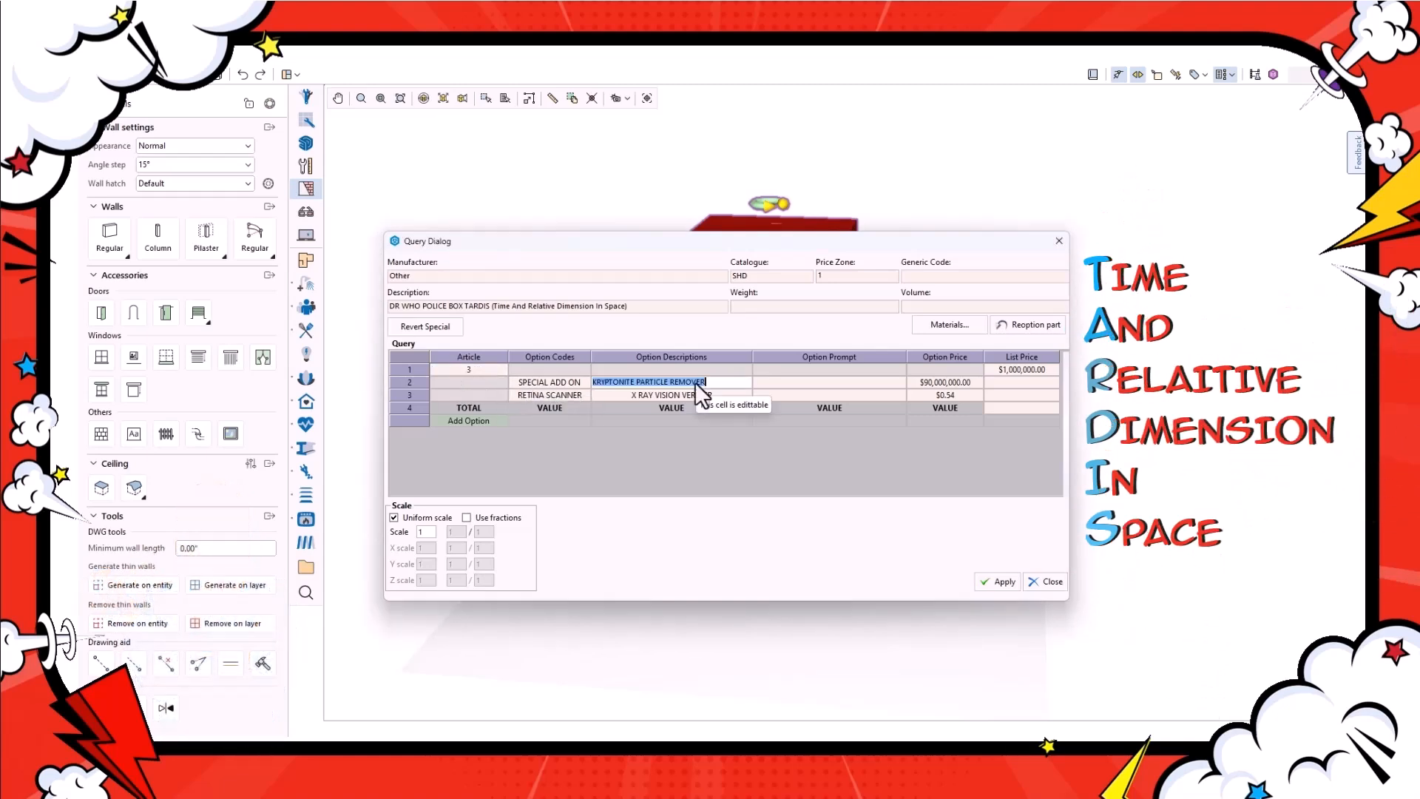
pyautogui.write('LARGER ON THE INSIDE')
pyautogui.click(704, 396)
pyautogui.doubleClick(551, 393)
pyautogui.write('CONTROL CONSOLE')
pyautogui.doubleClick(712, 393)
pyautogui.write('6 SIDED FOR 6 OPERATORS')
# Add an option with code "STANDARD FEATURE" and description "TRAVEL THROUGH SPACE TIME".
pyautogui.click(473, 421)
pyautogui.doubleClick(569, 409)
pyautogui.write('STANDARD FEATURE')
pyautogui.doubleClick(625, 410)
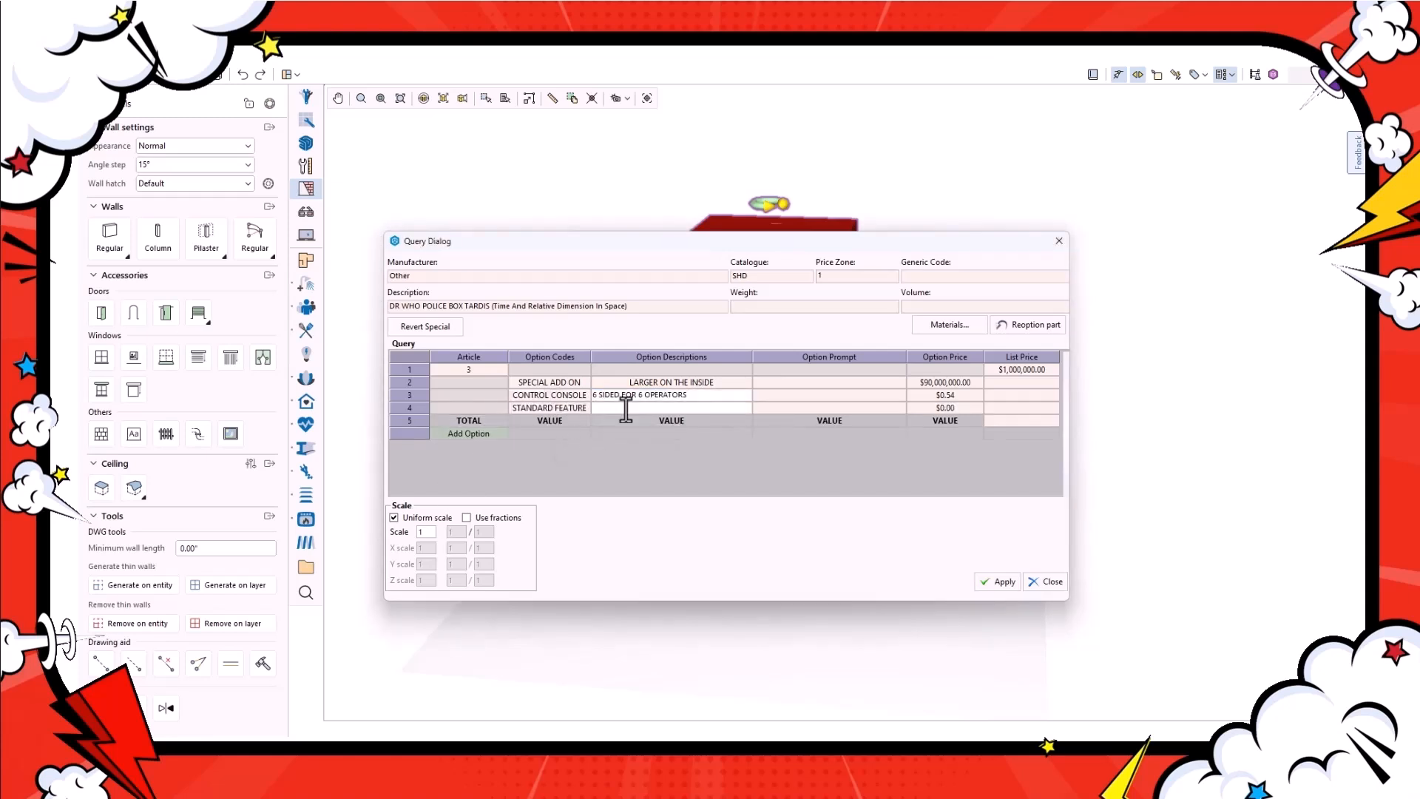
pyautogui.write('TRAVEL THROUGH SPACE TIME')
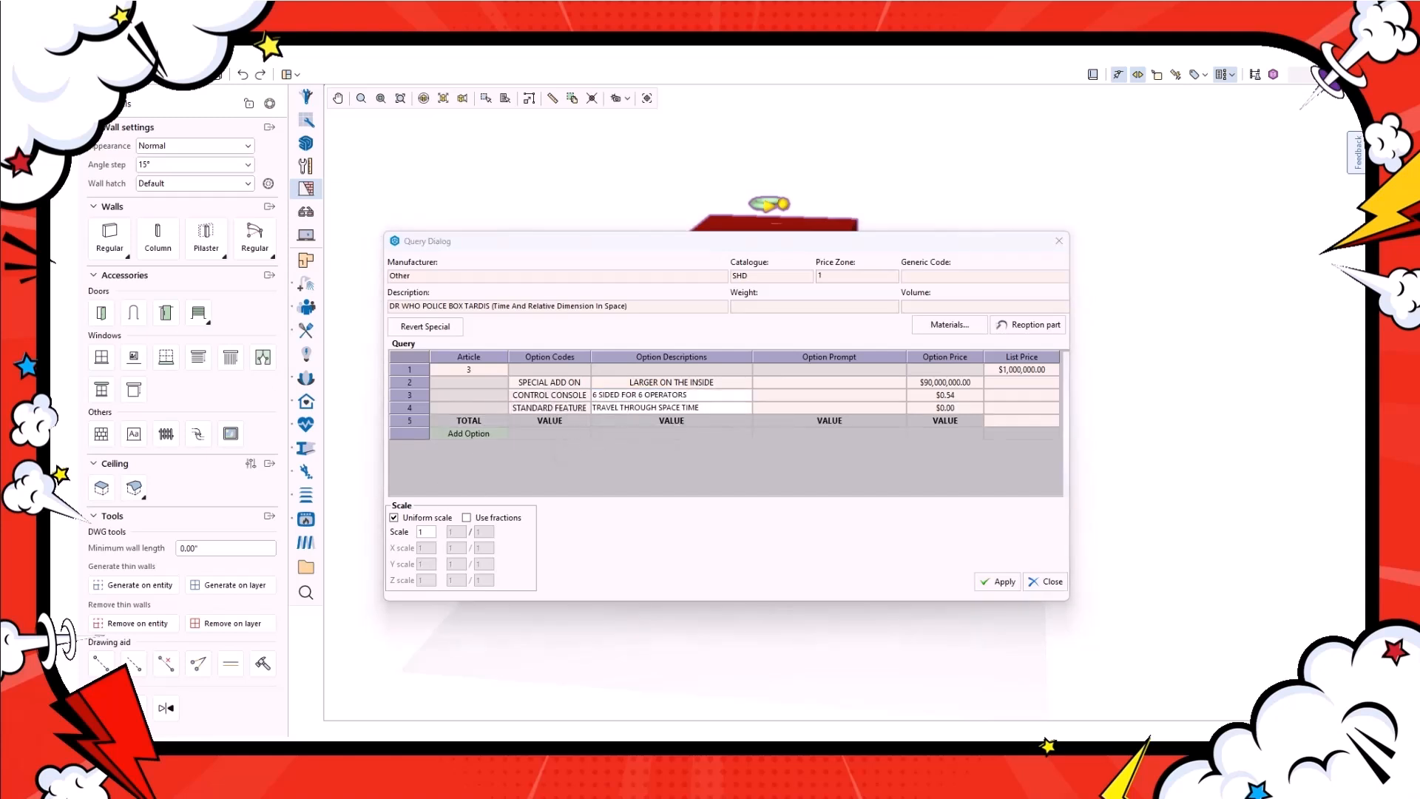
# Add an option with code "ACCESSORY", description "SONIC SCREWDRIVER HOLSTER" and an option price of 500.
pyautogui.click(481, 435)
pyautogui.doubleClick(546, 418)
pyautogui.write('ACCESSORY')
pyautogui.doubleClick(730, 418)
pyautogui.write('SONIC SCREWDRIVER HOLSTER')
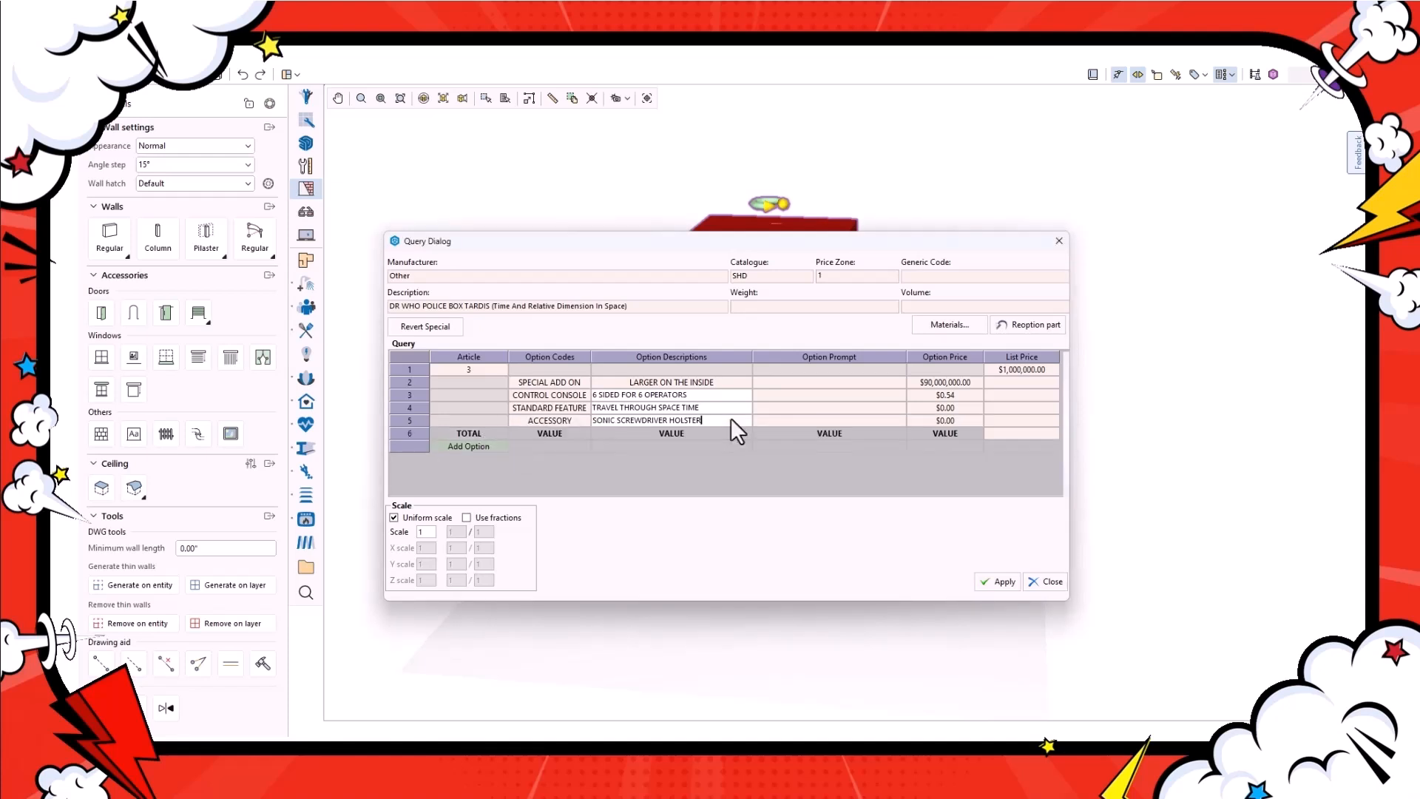
pyautogui.doubleClick(934, 417)
pyautogui.write('500')
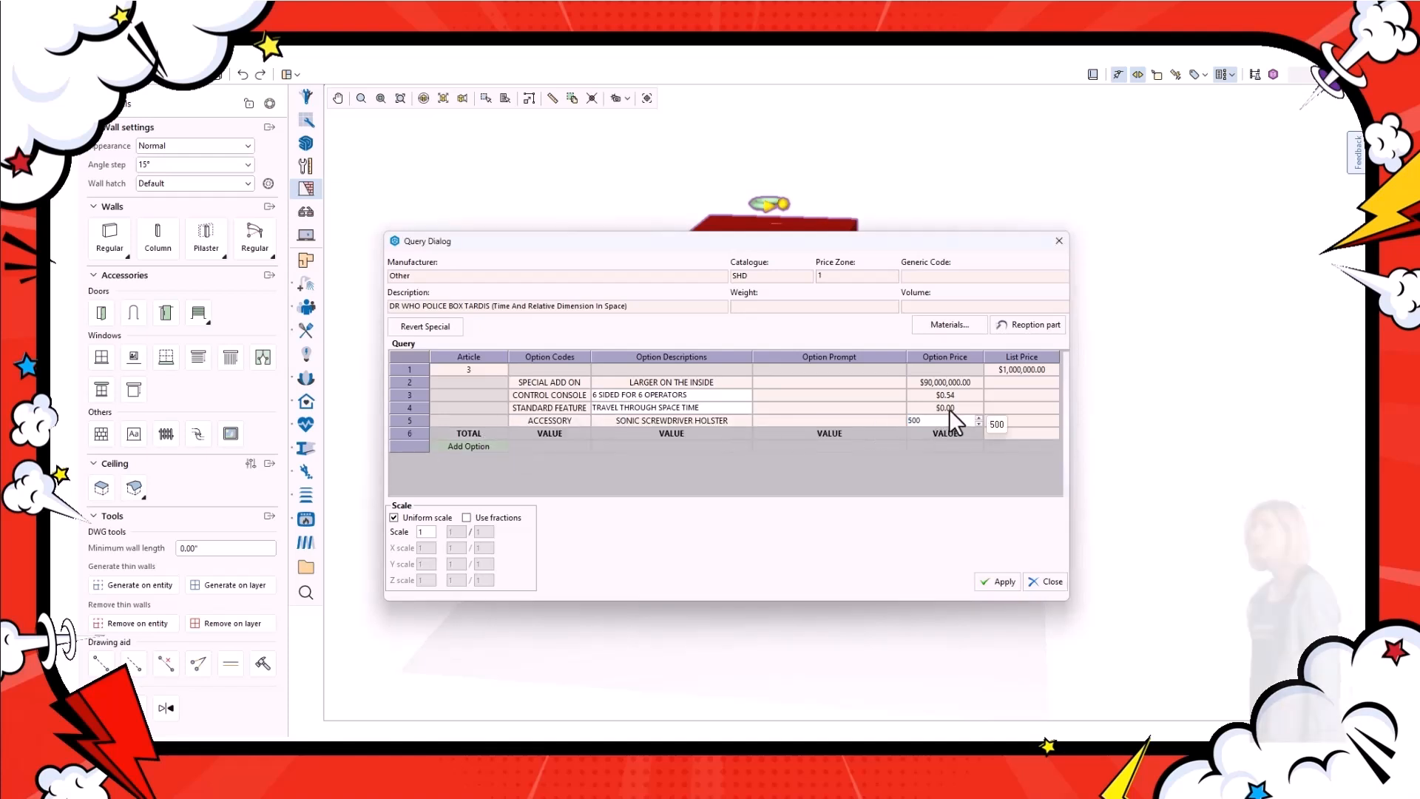
pyautogui.press('Return')
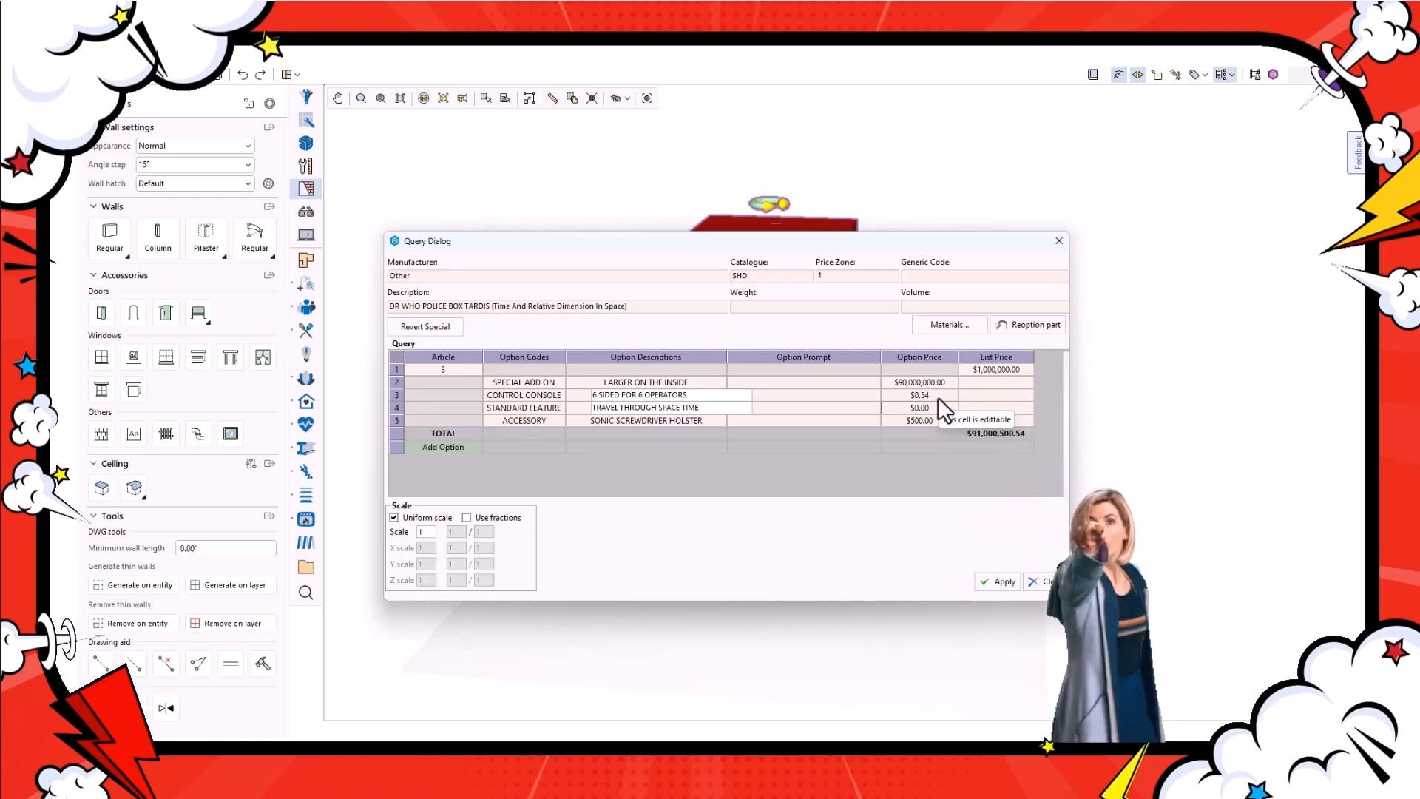
# Set the option prices to 20 for CONTROL CONSOLE and 20000000 for SPECIAL ADD ON, and apply the special.
pyautogui.doubleClick(935, 395)
pyautogui.write('20')
pyautogui.doubleClick(920, 380)
pyautogui.write('20000000')
pyautogui.press('Return')
pyautogui.click(1000, 581)
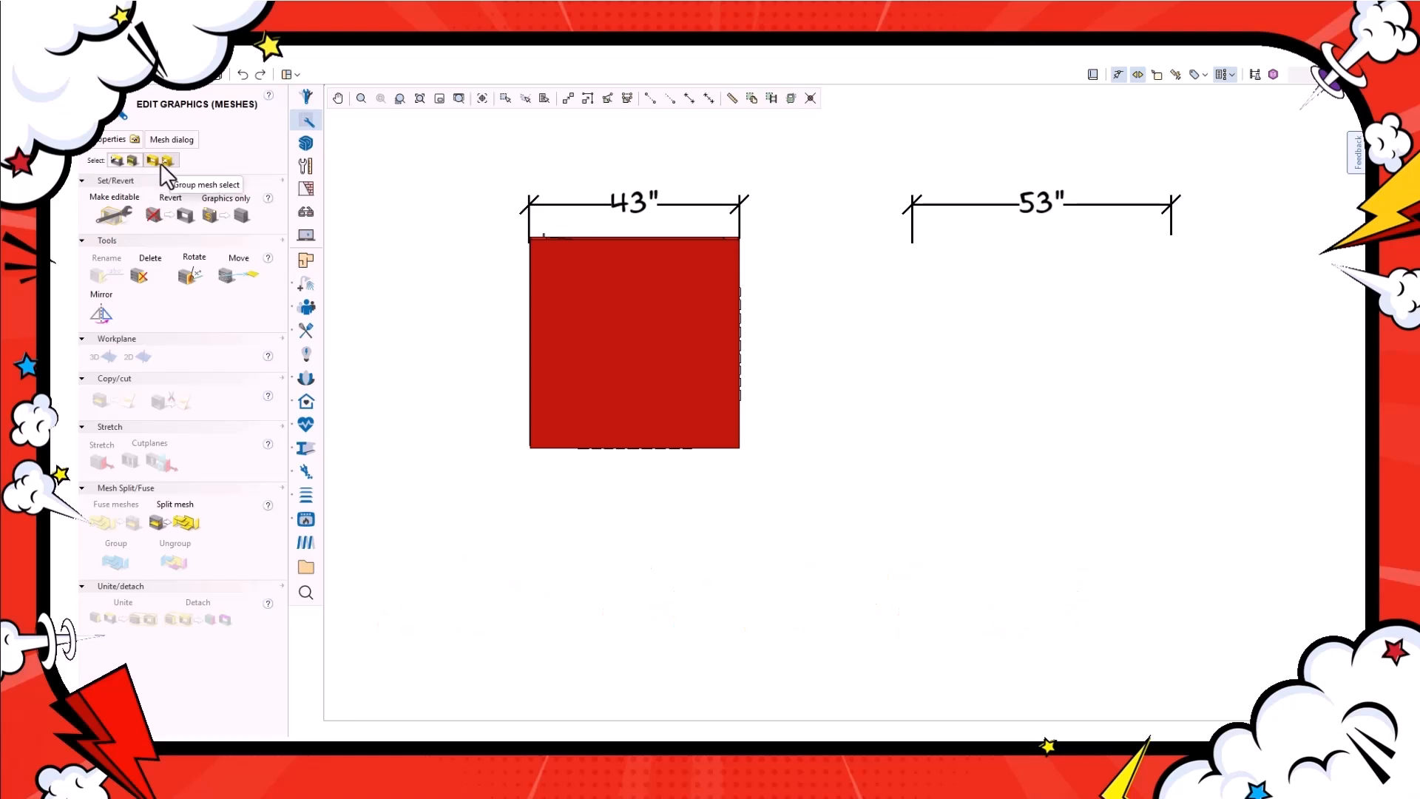
# Paste a copy of the booth below the 53" dimension, with its edge aligned to the start of the dimension.
pyautogui.click(564, 320)
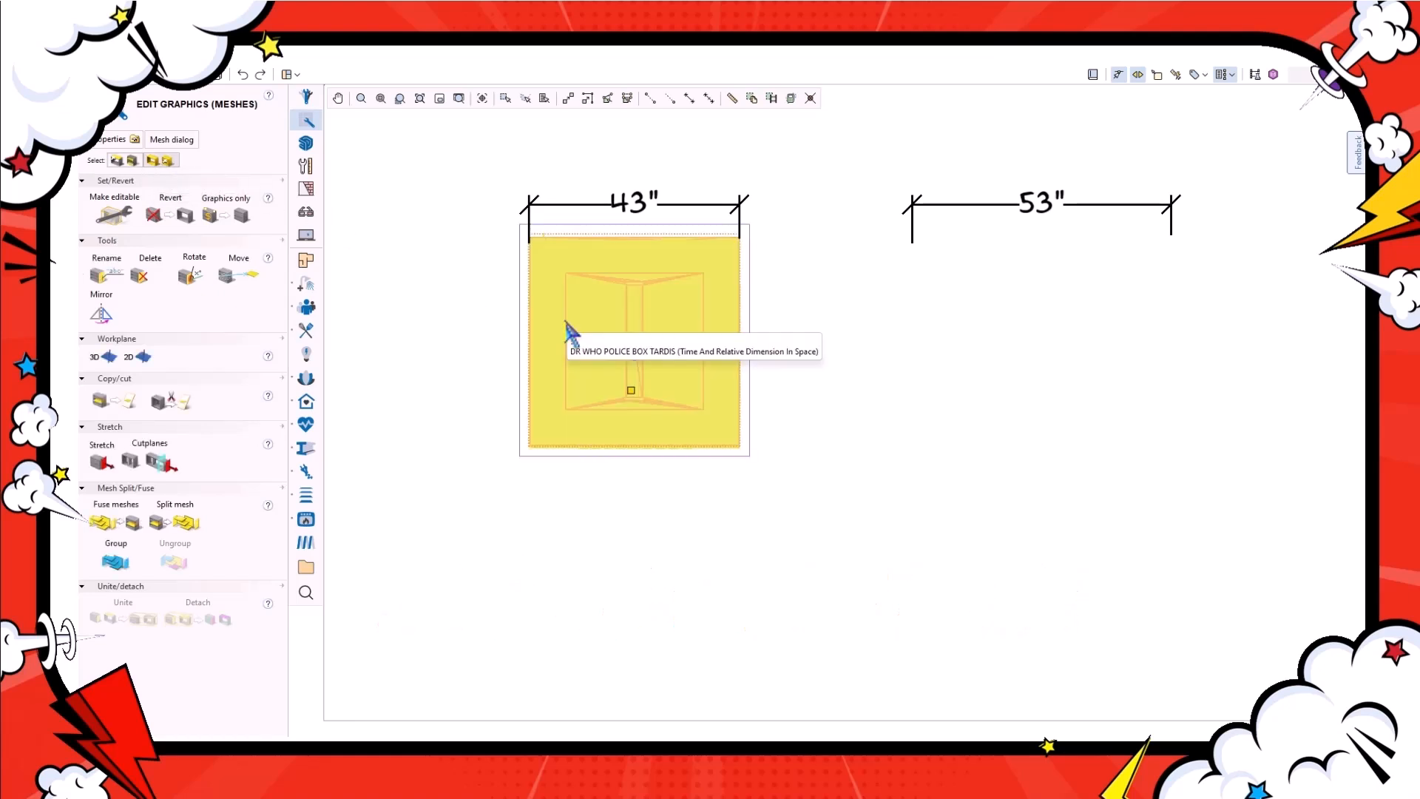
pyautogui.hotkey('ctrl', 'v')
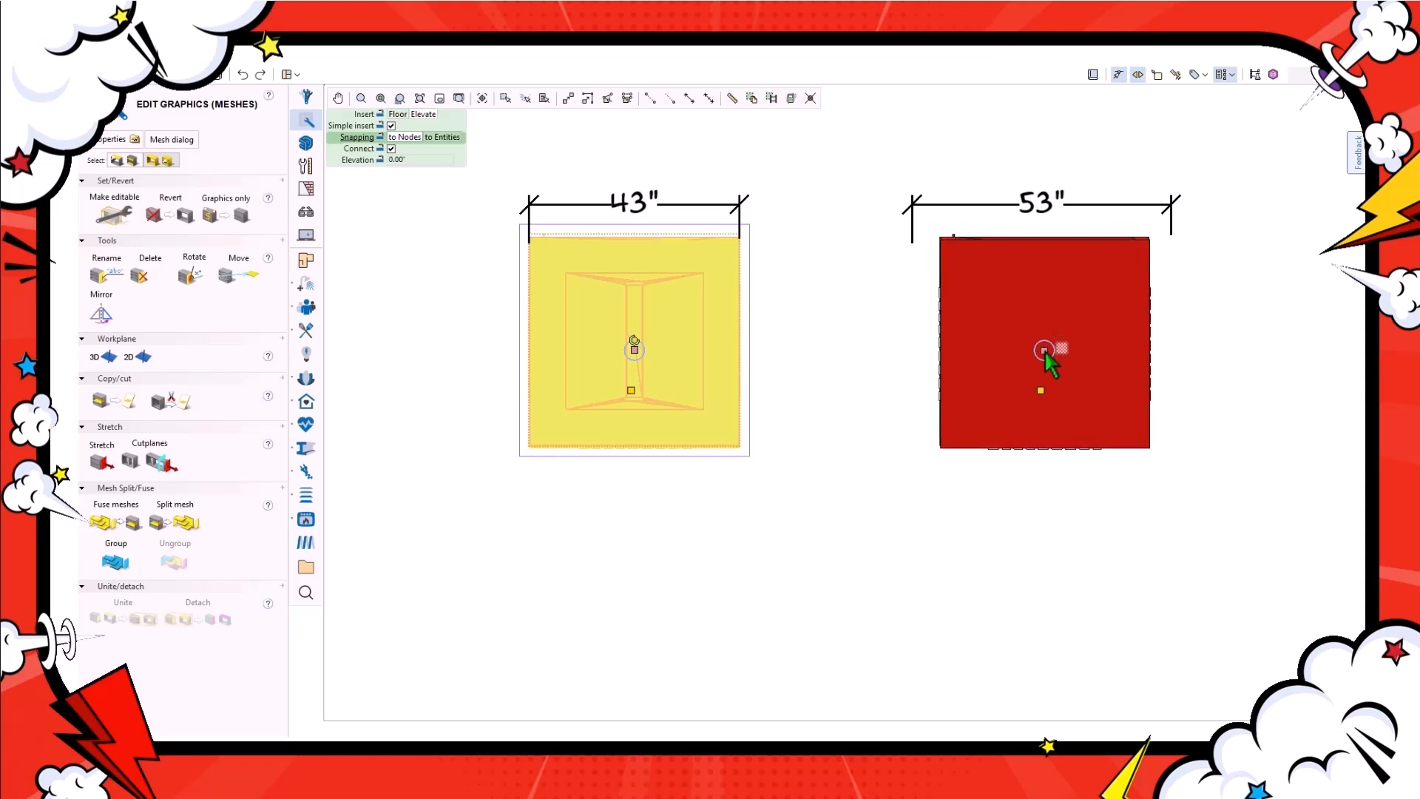
pyautogui.click(1018, 349)
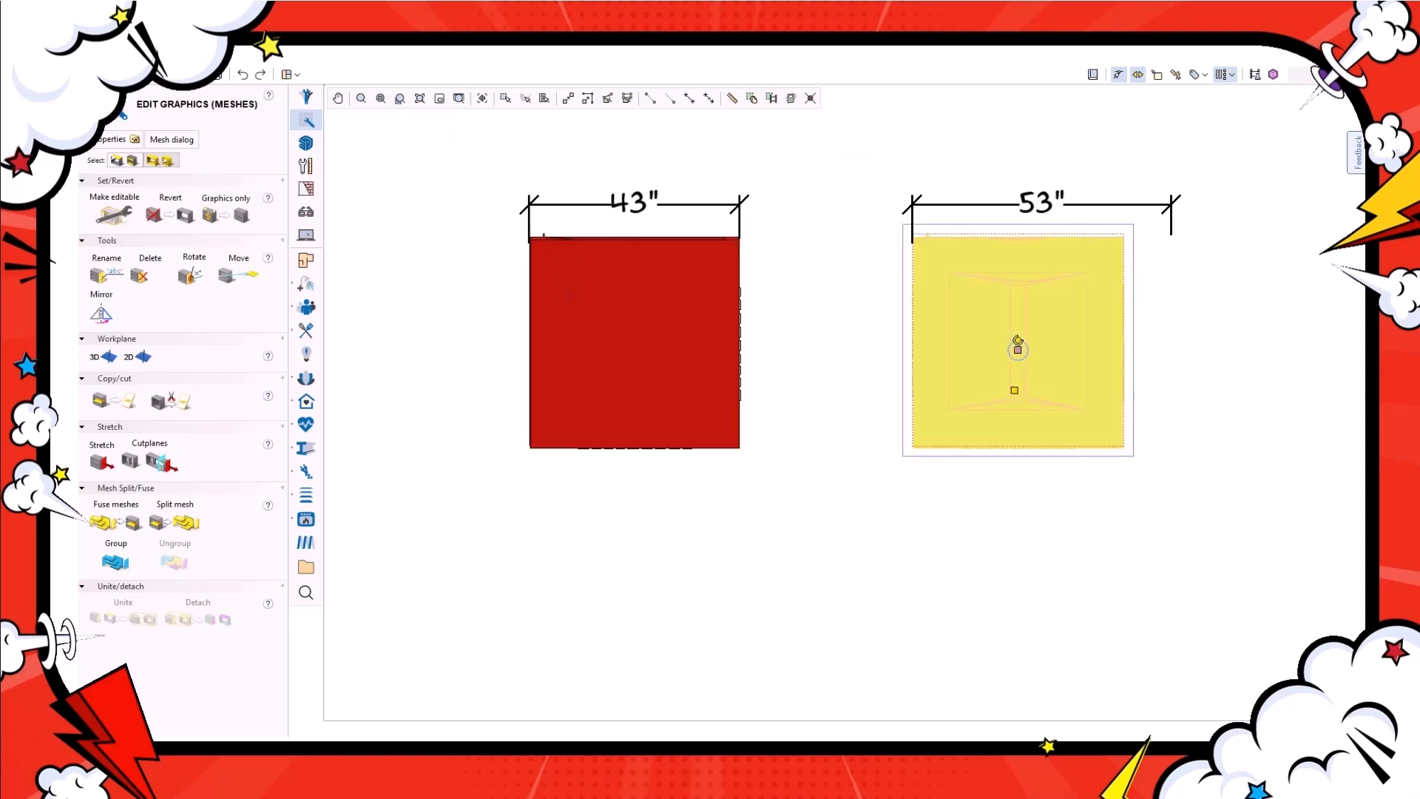
# Stretch the copied booth sideways with a width change of 10".
pyautogui.click(101, 455)
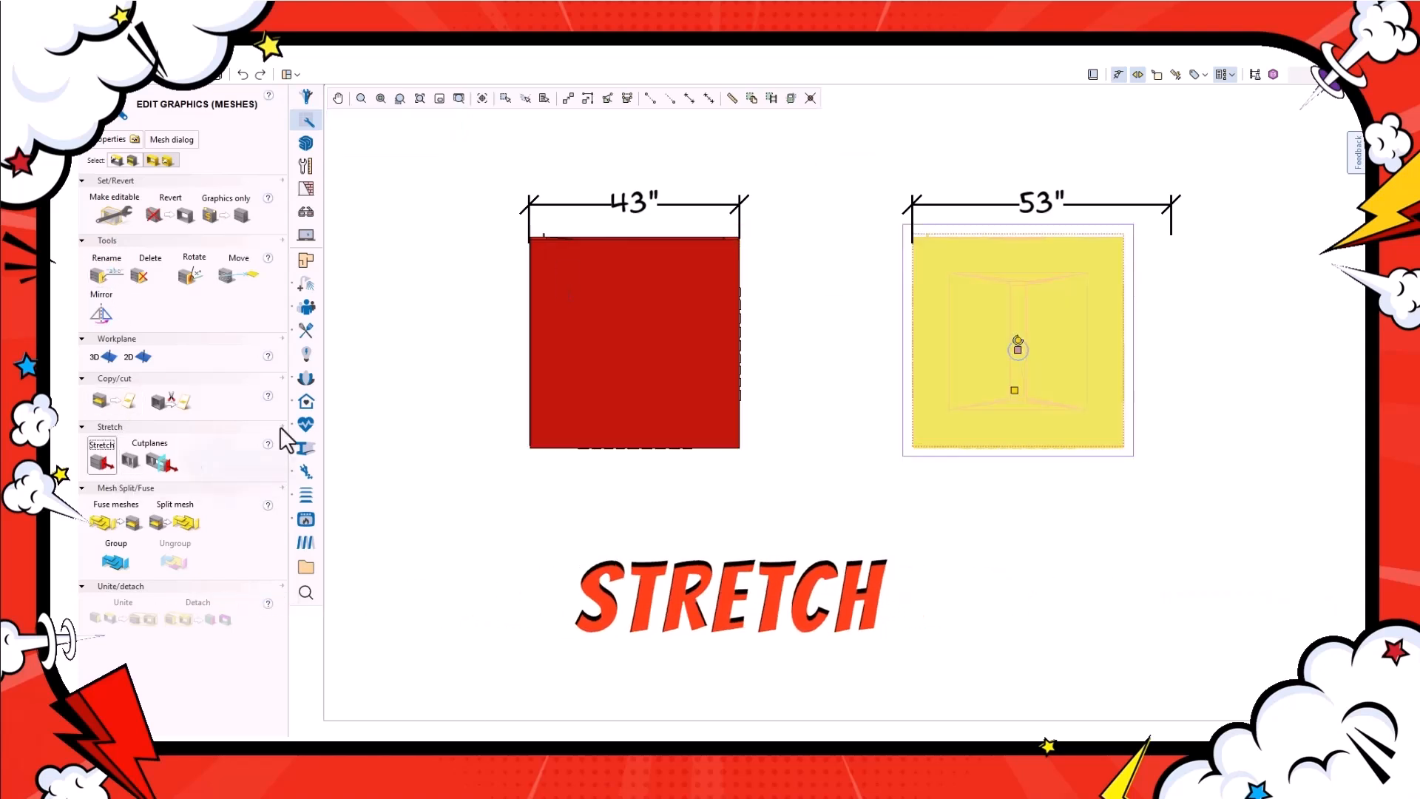
pyautogui.click(1123, 355)
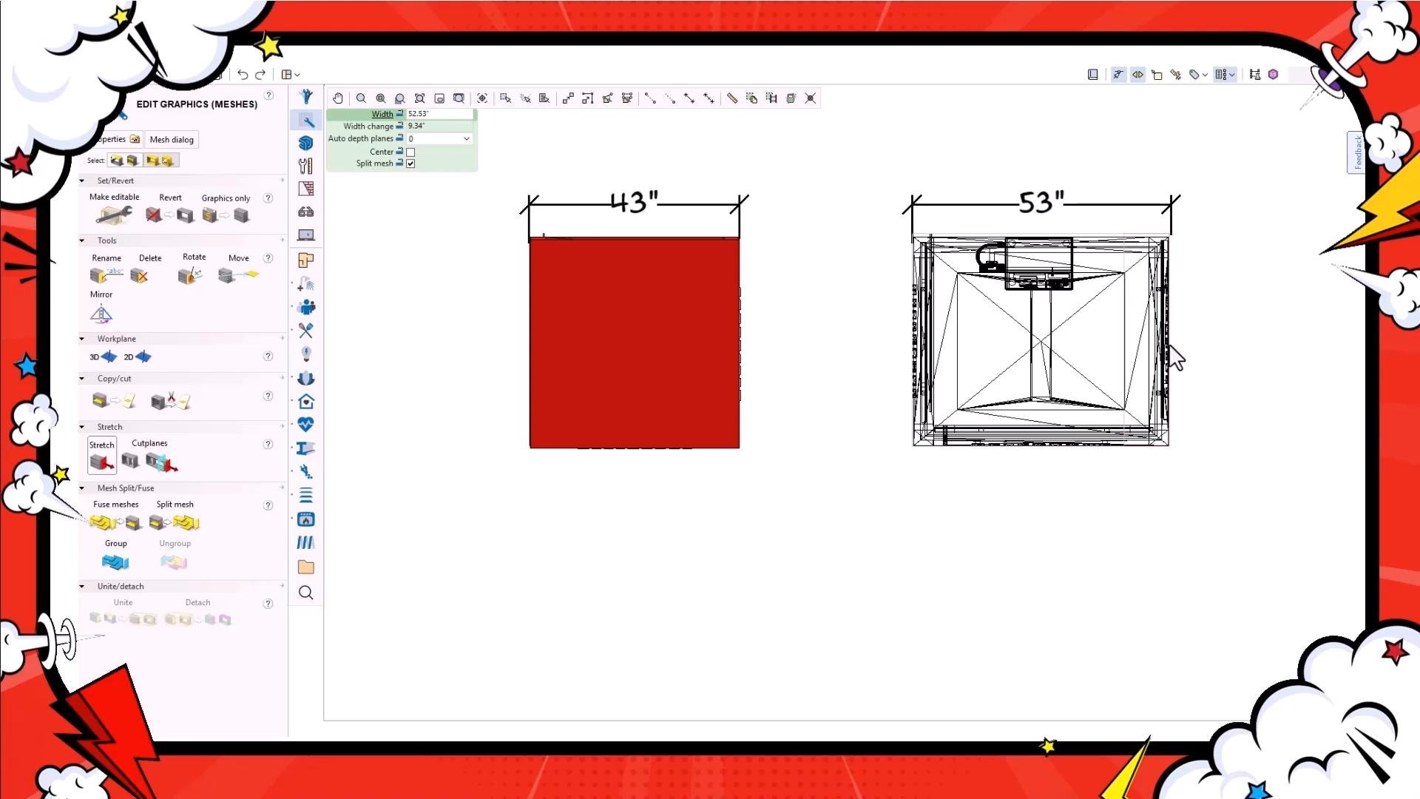
pyautogui.press('Tab')
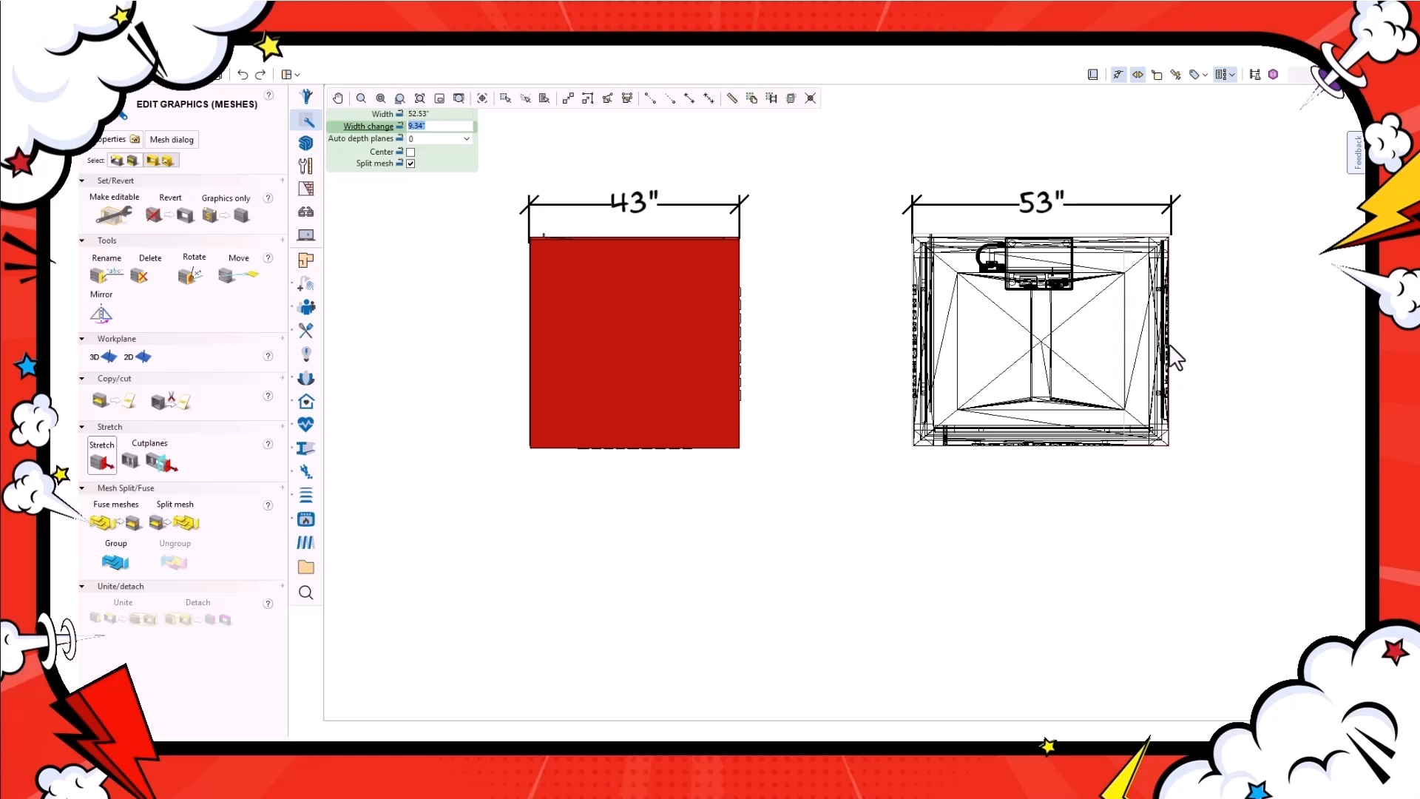
pyautogui.write('10')
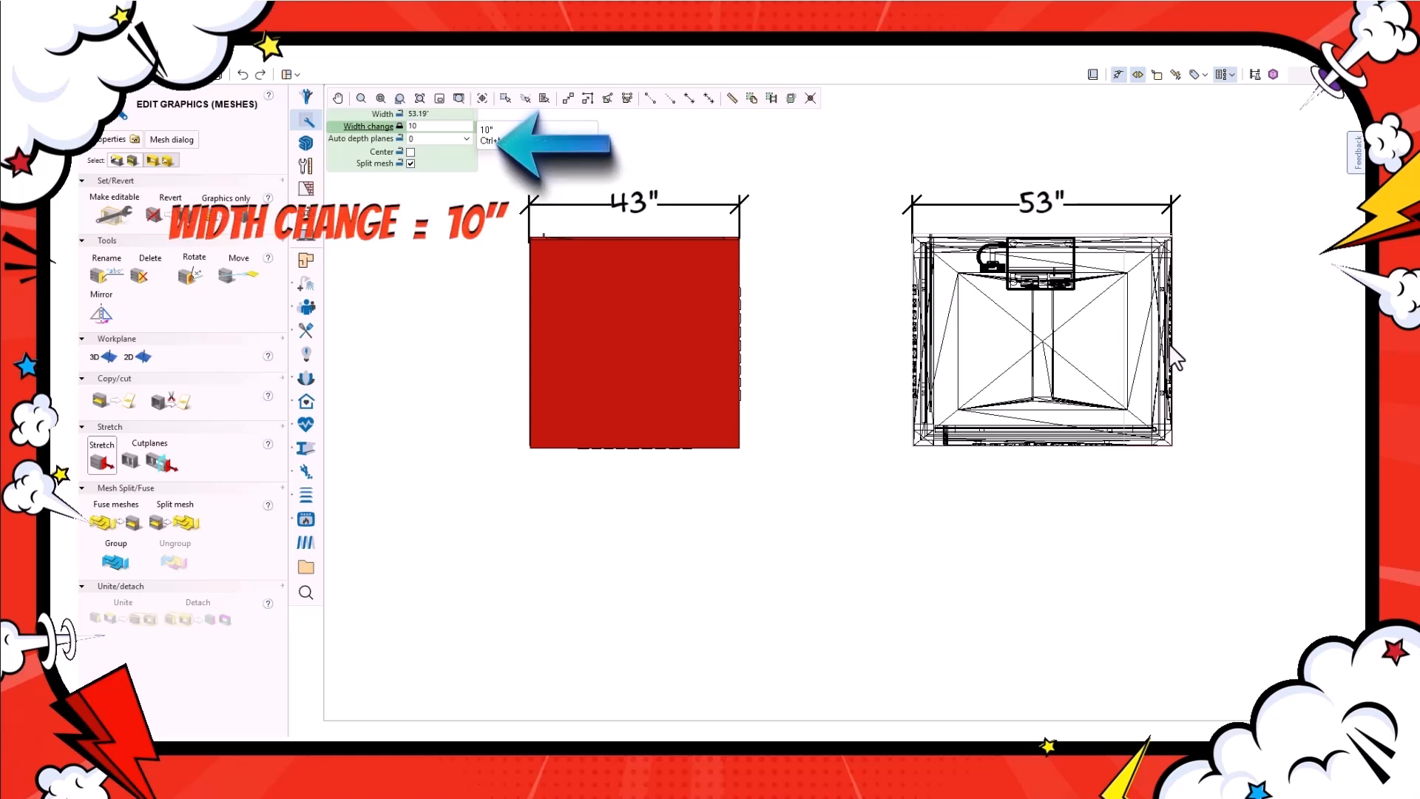
pyautogui.press('Return')
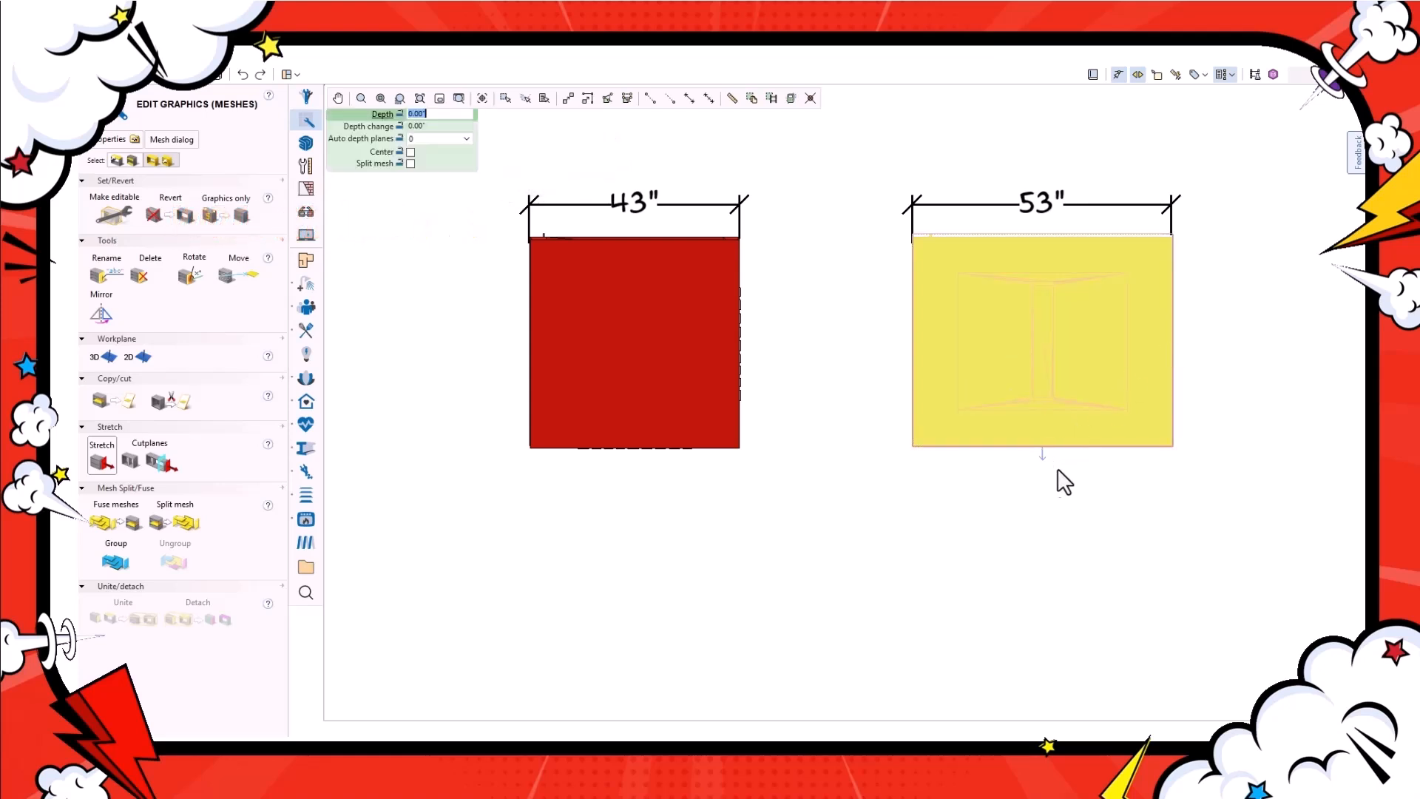
# Stretch the copied booth toward the front with a depth change of 10" and end the stretch.
pyautogui.click(1057, 465)
pyautogui.write('53.44')
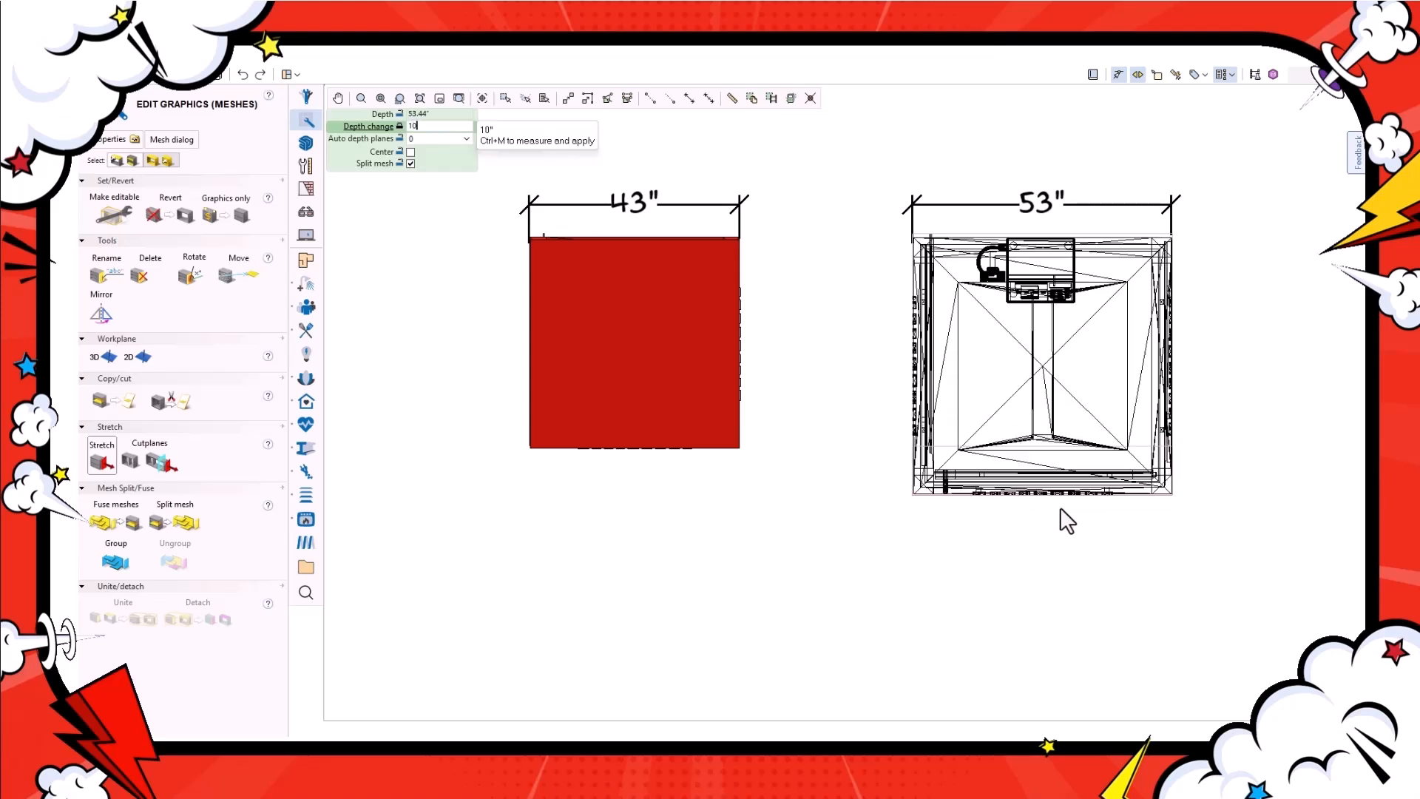
pyautogui.press('Return')
pyautogui.click(655, 509)
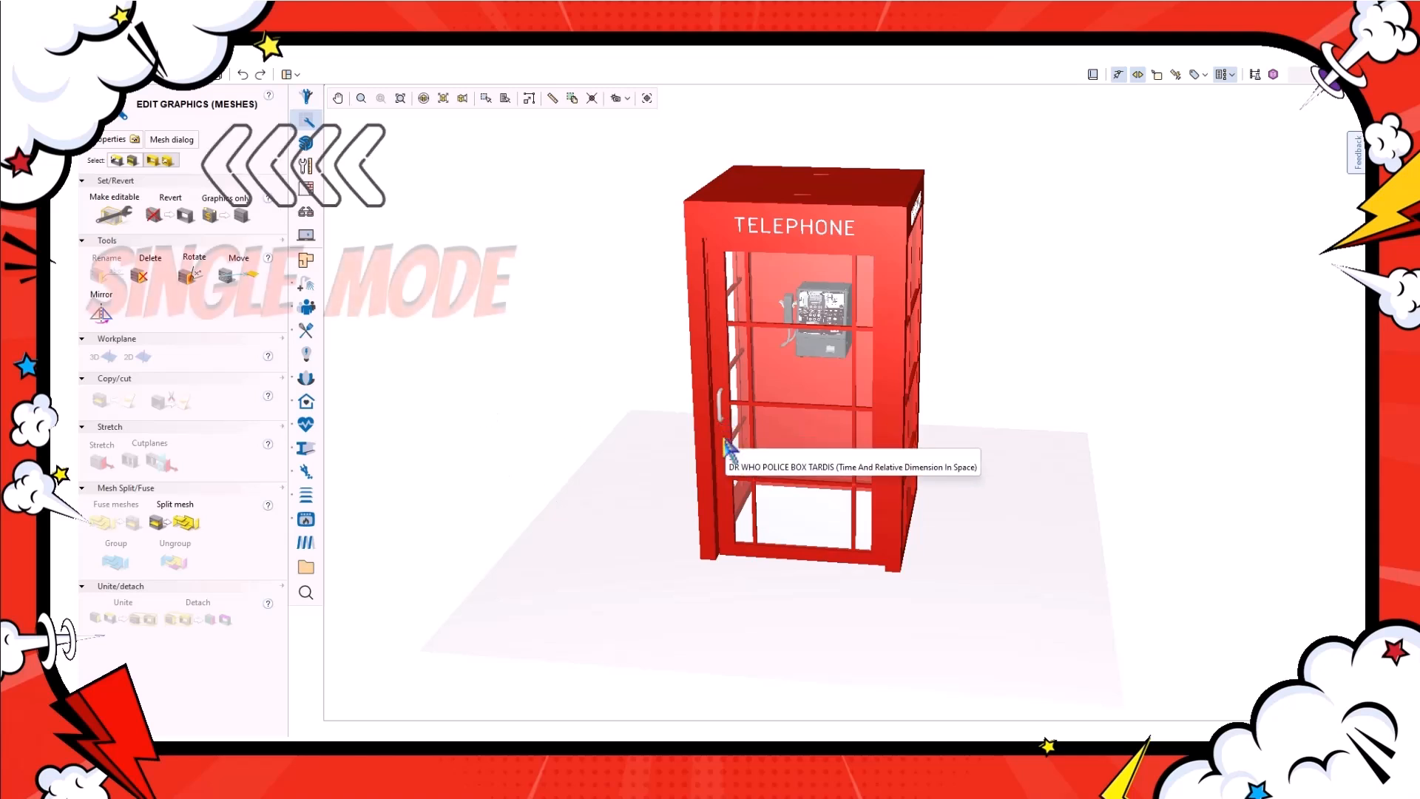
# Using single mesh selection, detach the booth's door and glazed panels and move them out beside the booth.
pyautogui.click(132, 159)
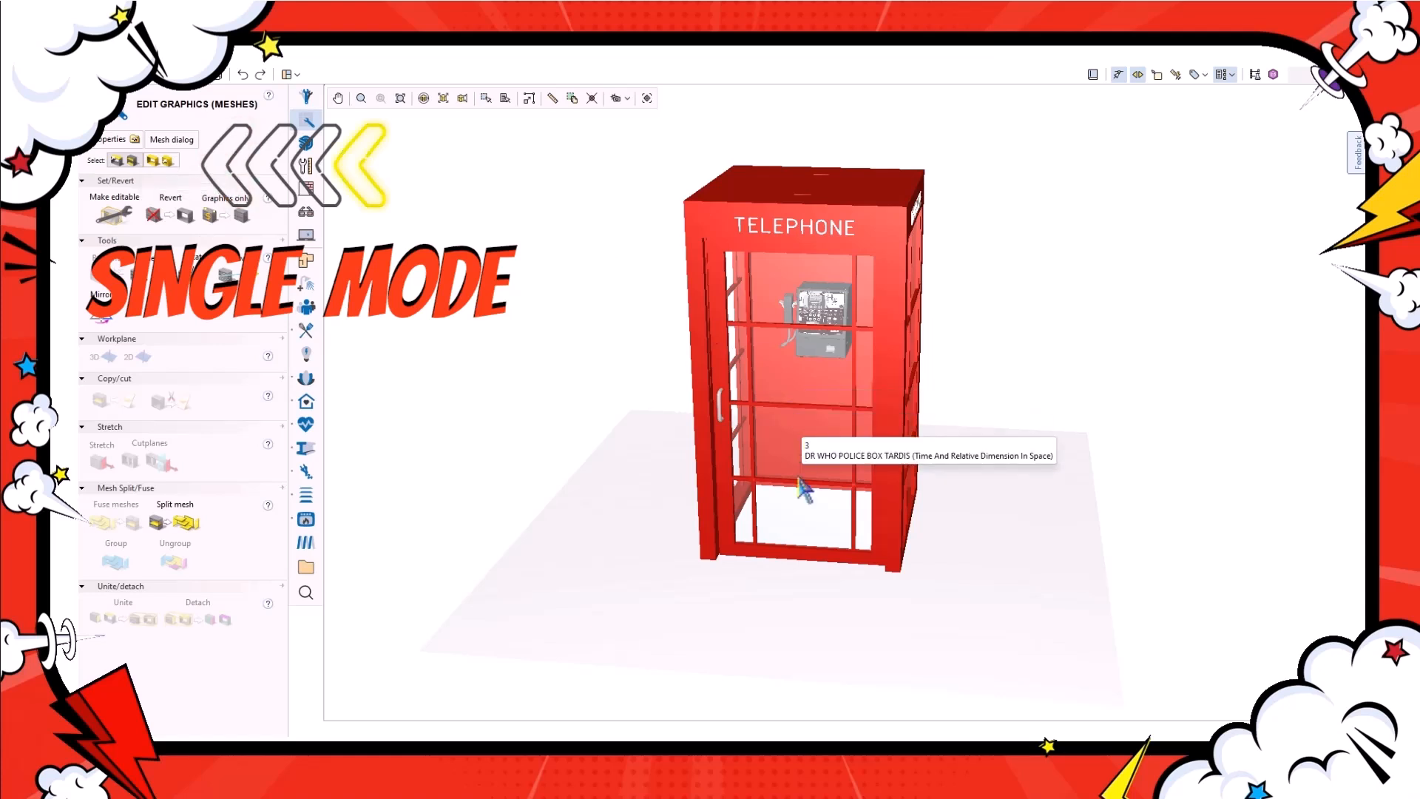
pyautogui.click(728, 467)
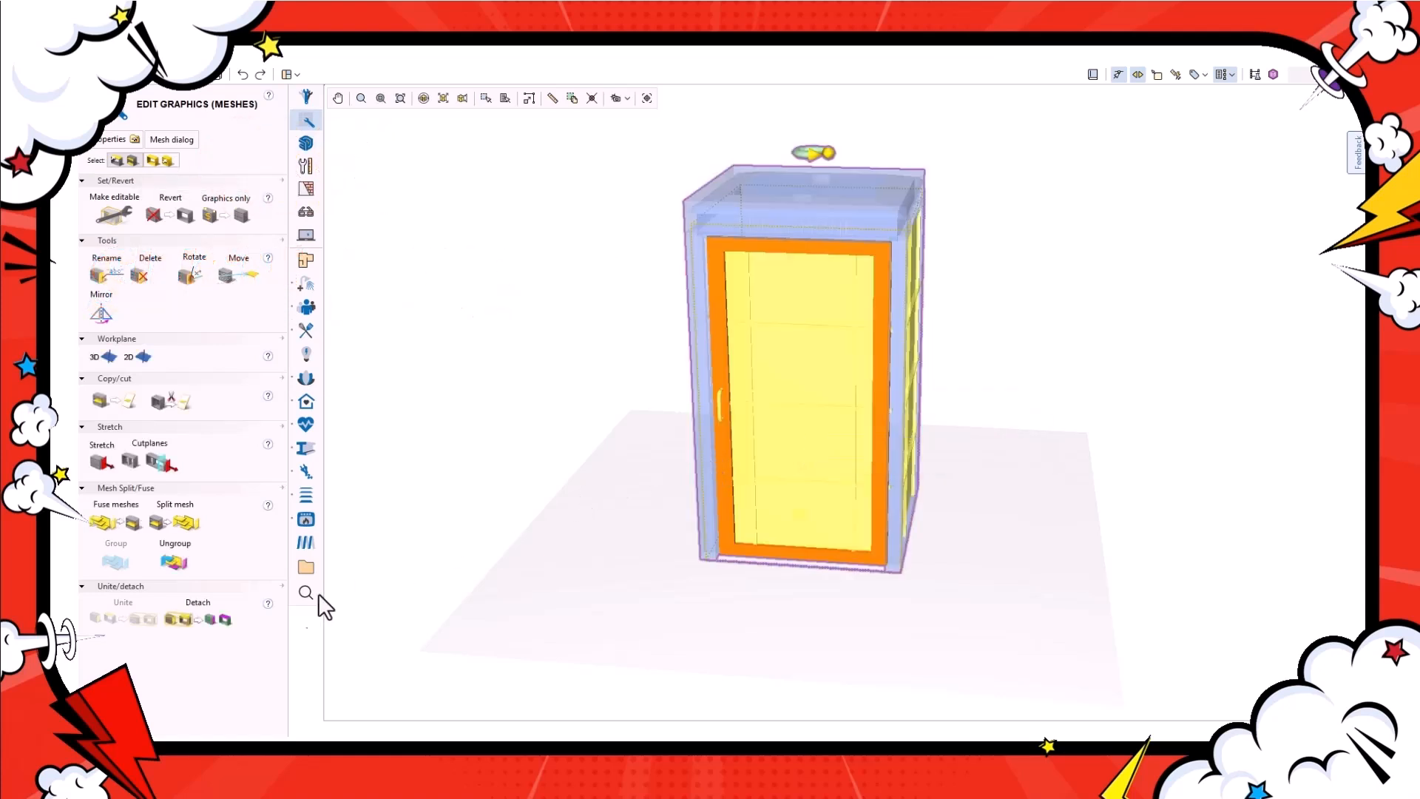
pyautogui.click(196, 619)
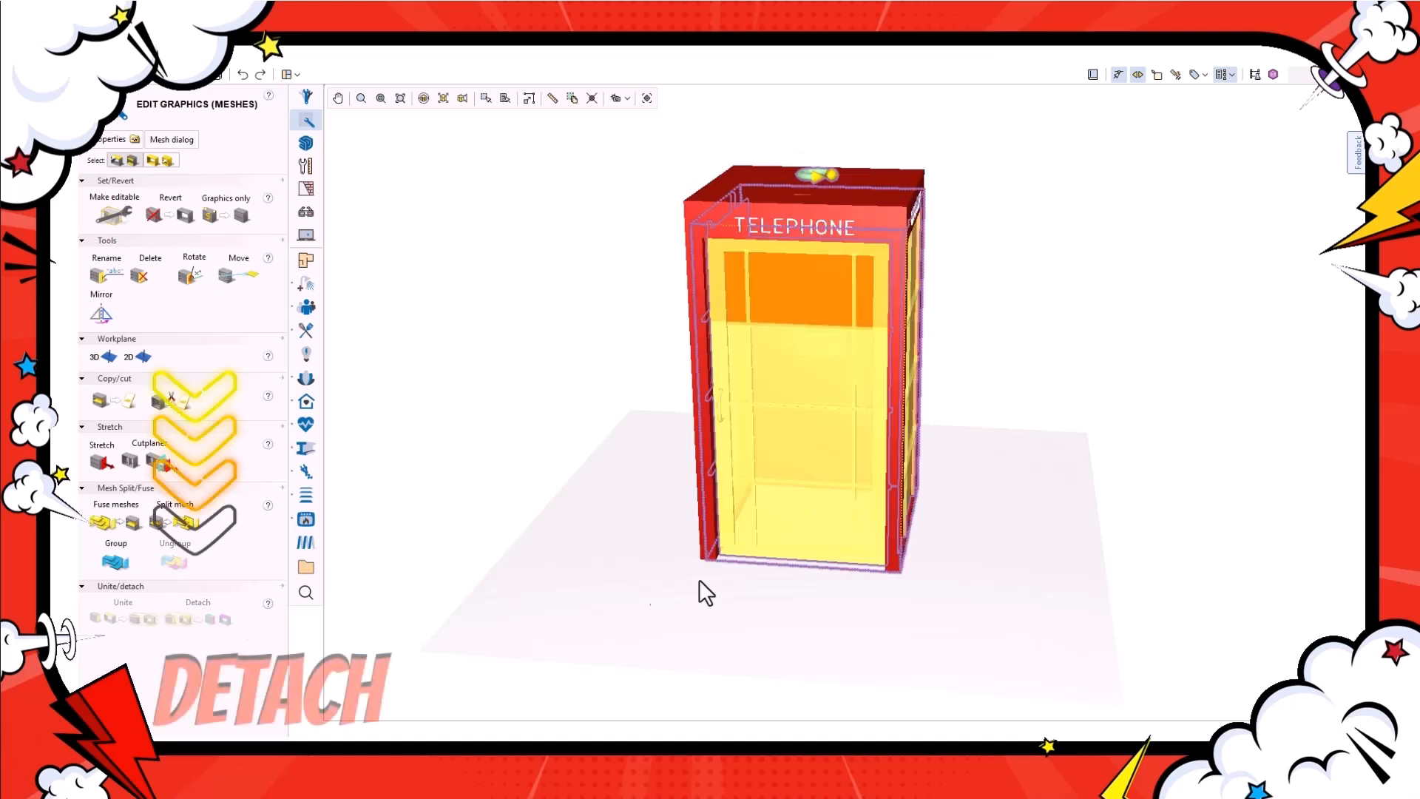
pyautogui.click(770, 522)
pyautogui.moveTo(805, 517); pyautogui.dragTo(1042, 544)
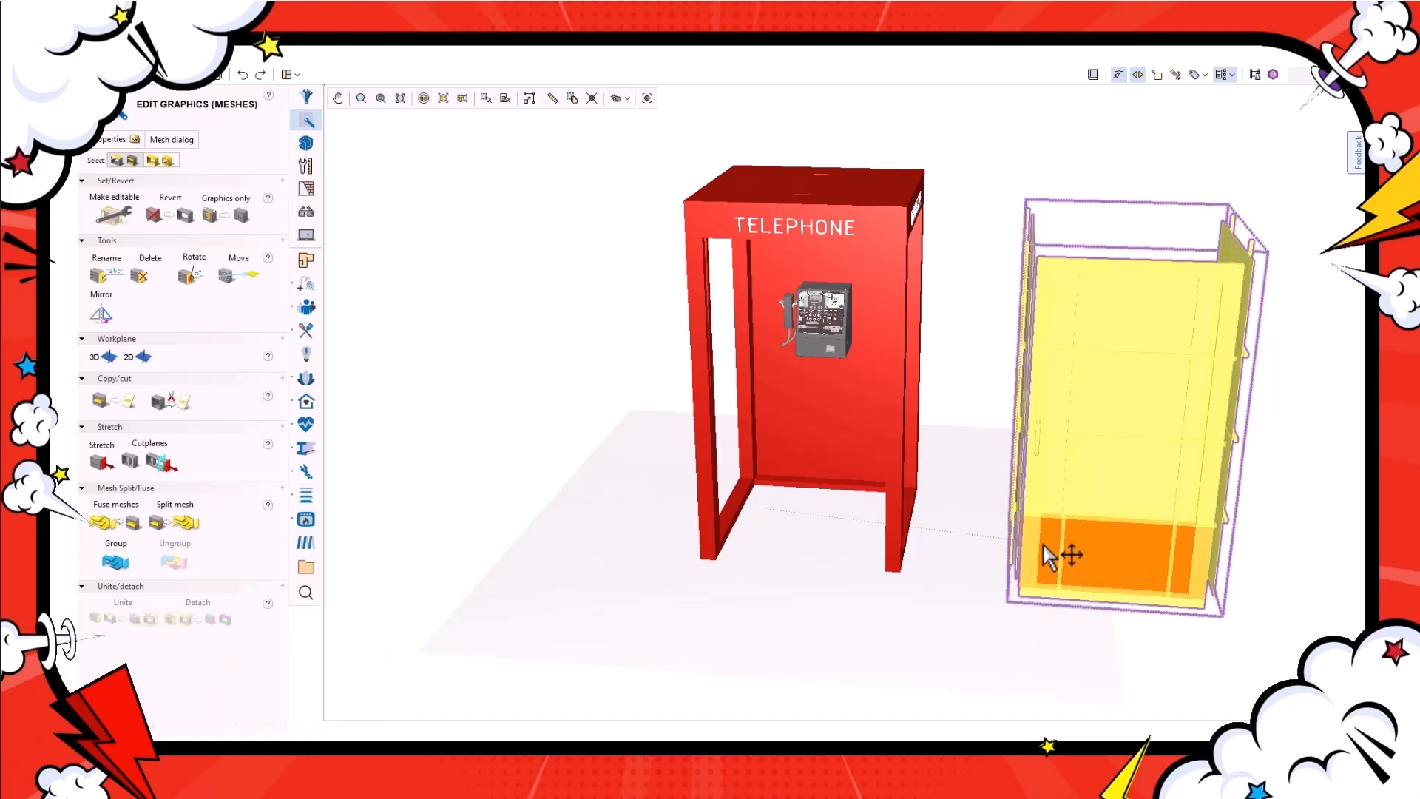
# Detach the TELEPHONE lettering meshes on the front of the booth frame and delete them.
pyautogui.click(743, 235)
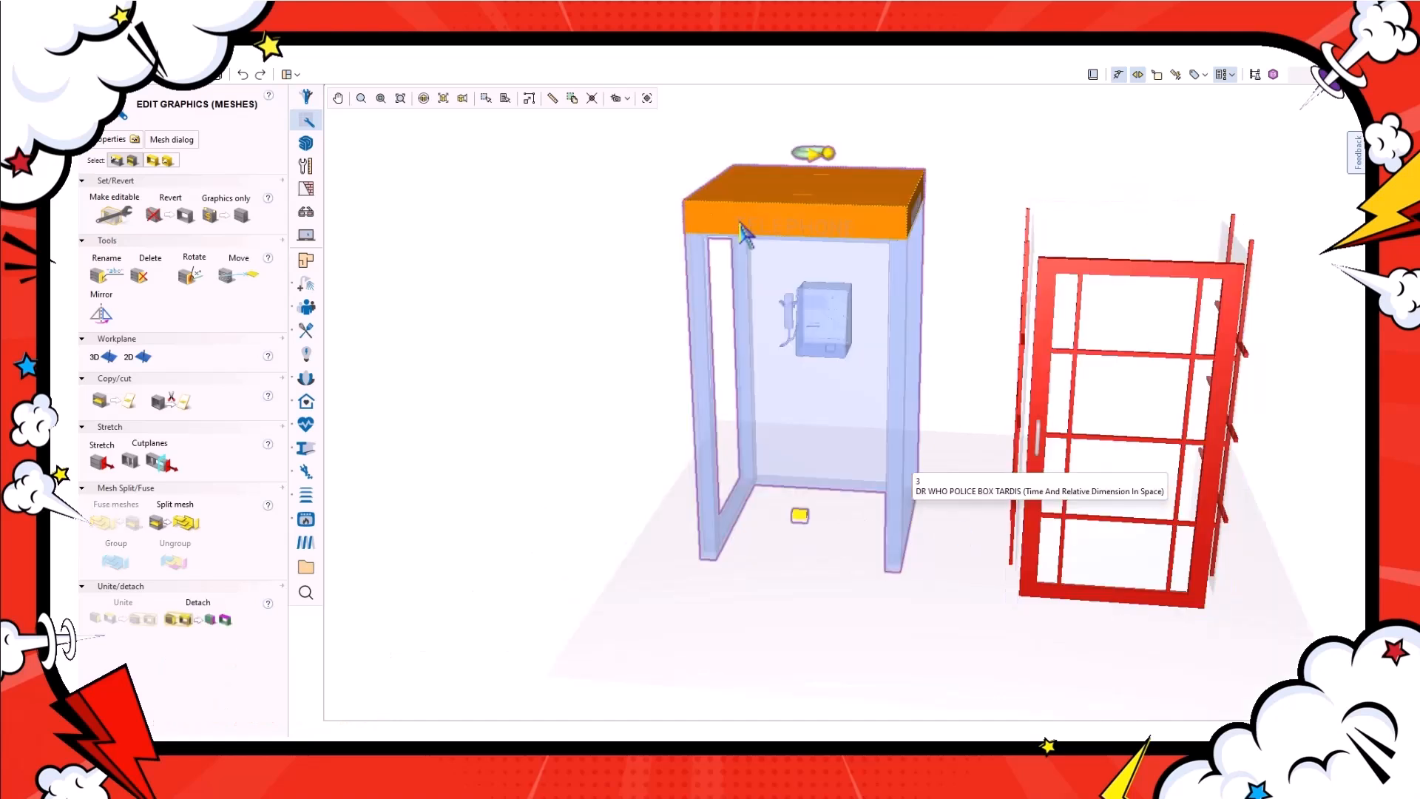
pyautogui.click(743, 235)
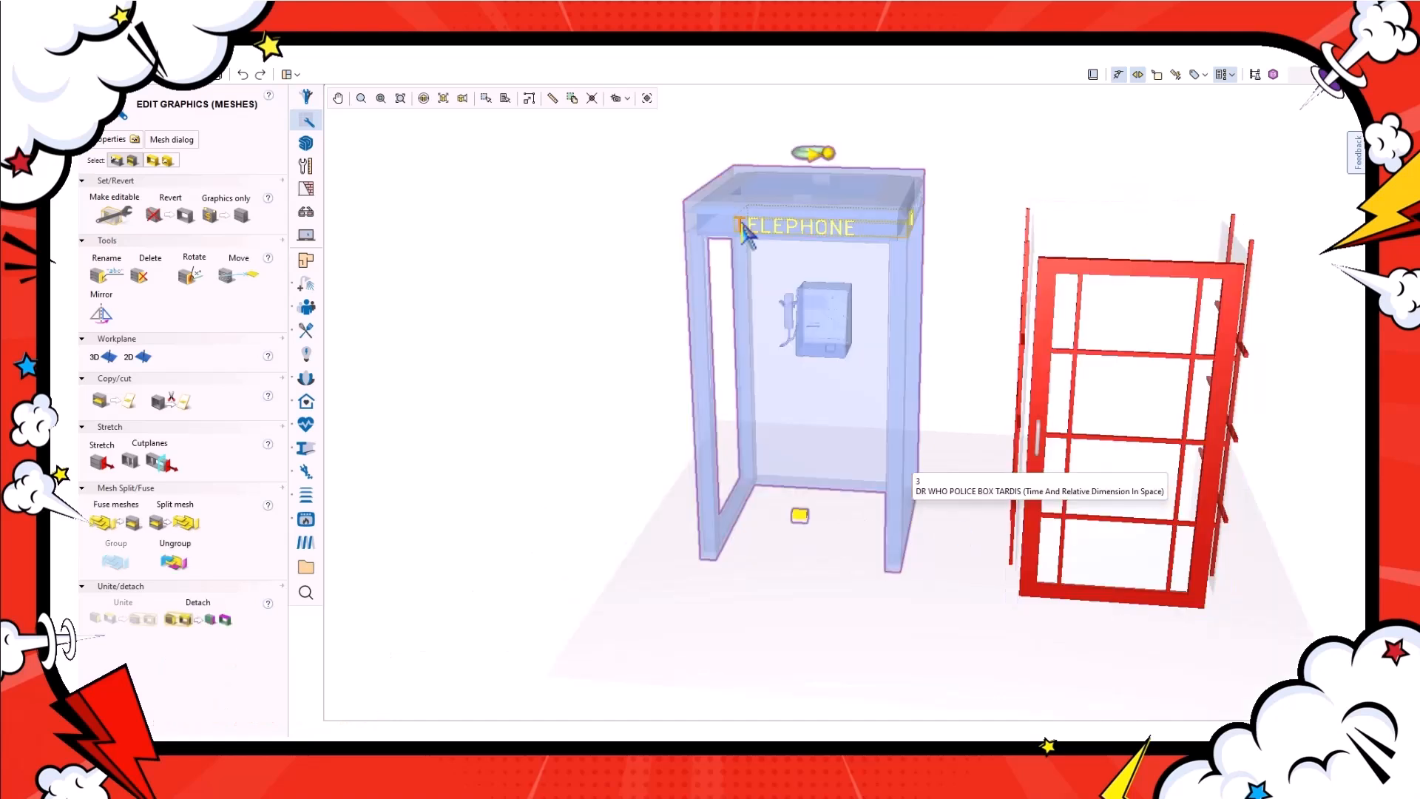
pyautogui.click(216, 605)
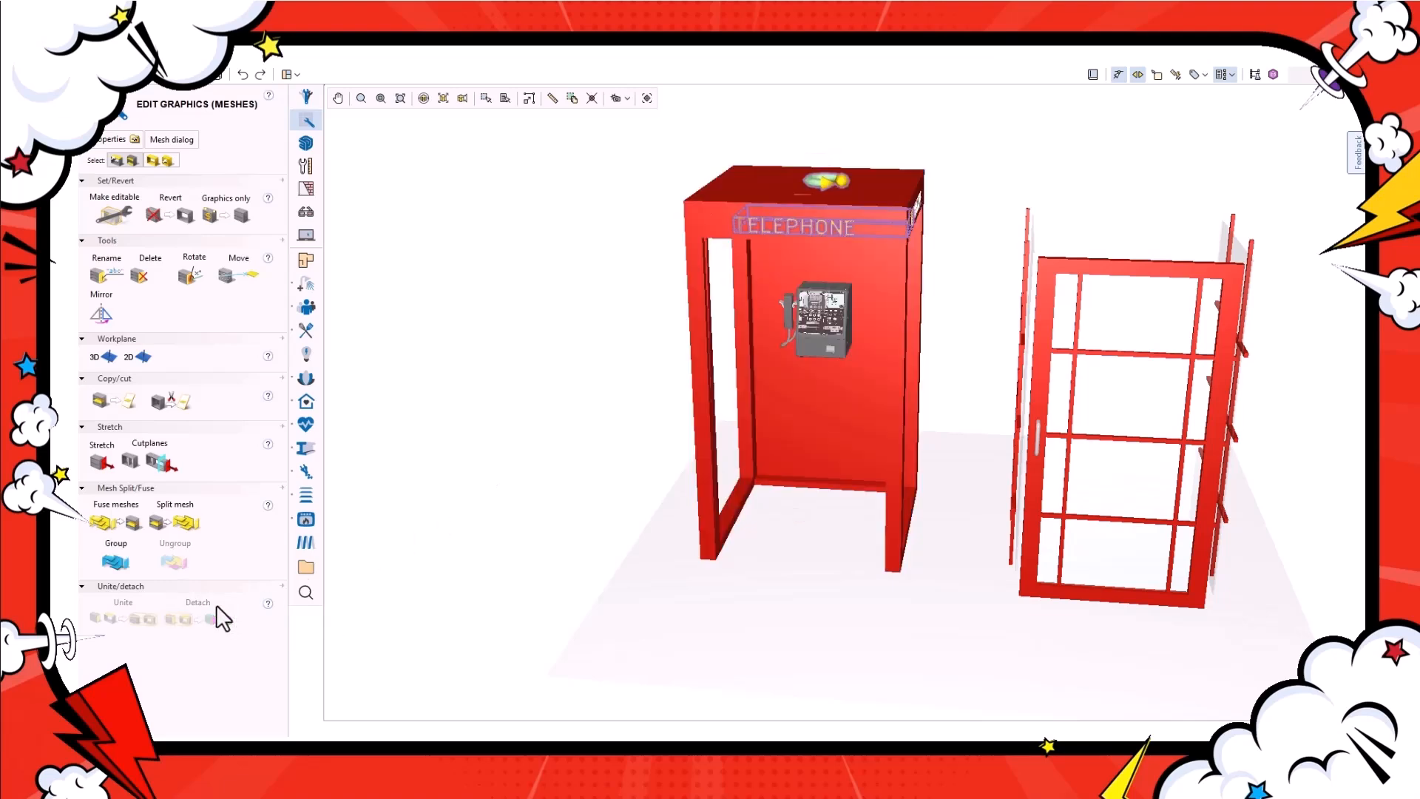
pyautogui.press('Delete')
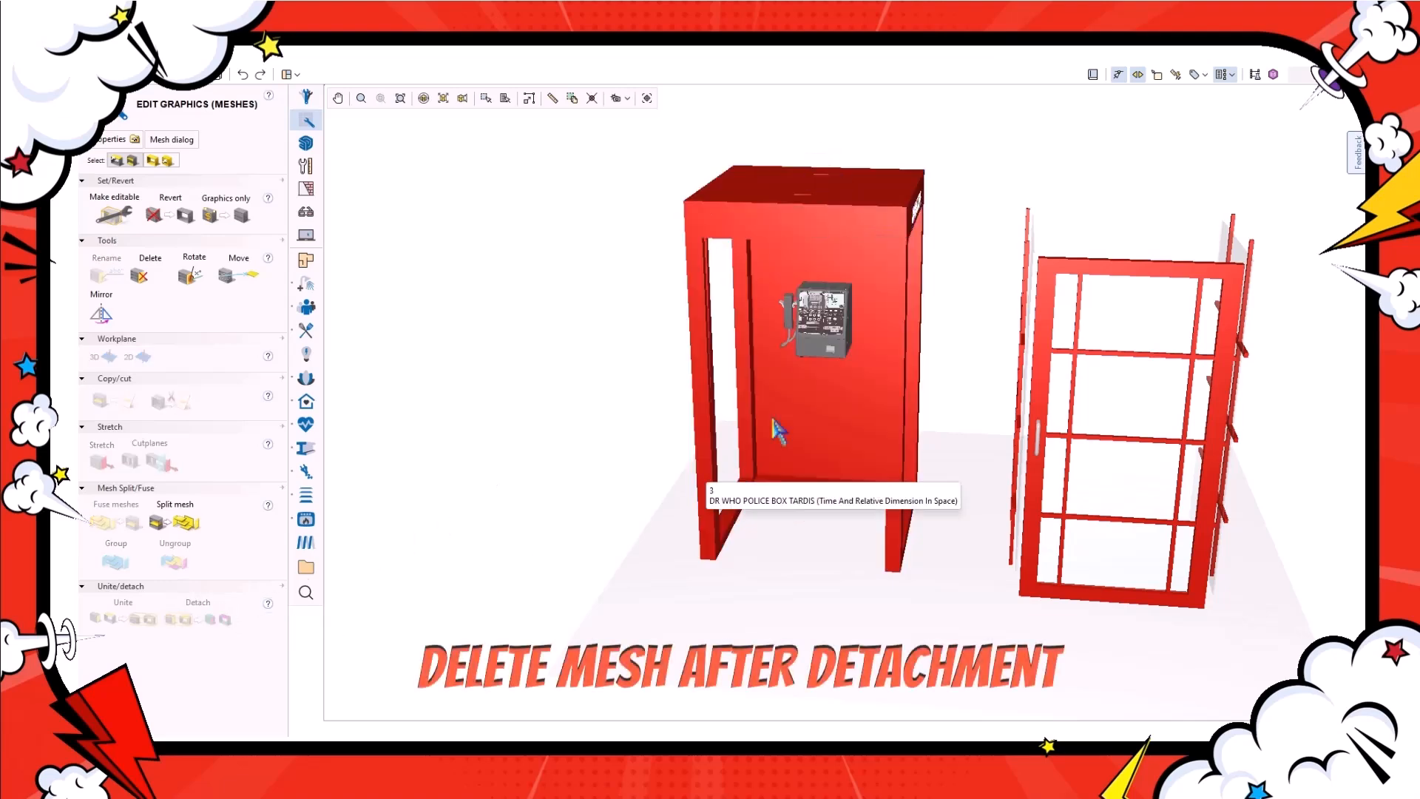
# Detach the remaining TELEPHONE lettering on the side of the booth frame and delete it.
pyautogui.scroll(3, 917, 231)
pyautogui.click(907, 211)
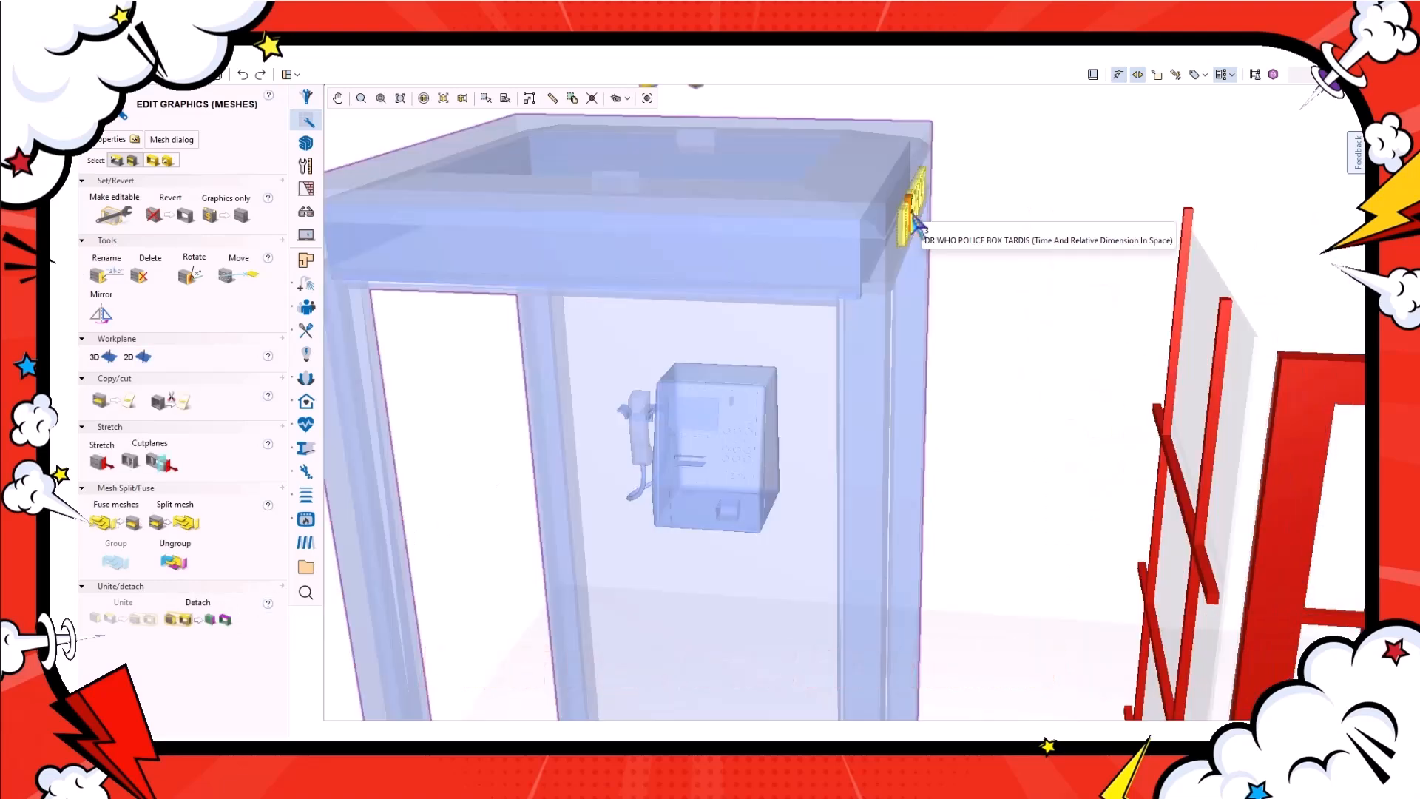
pyautogui.click(202, 614)
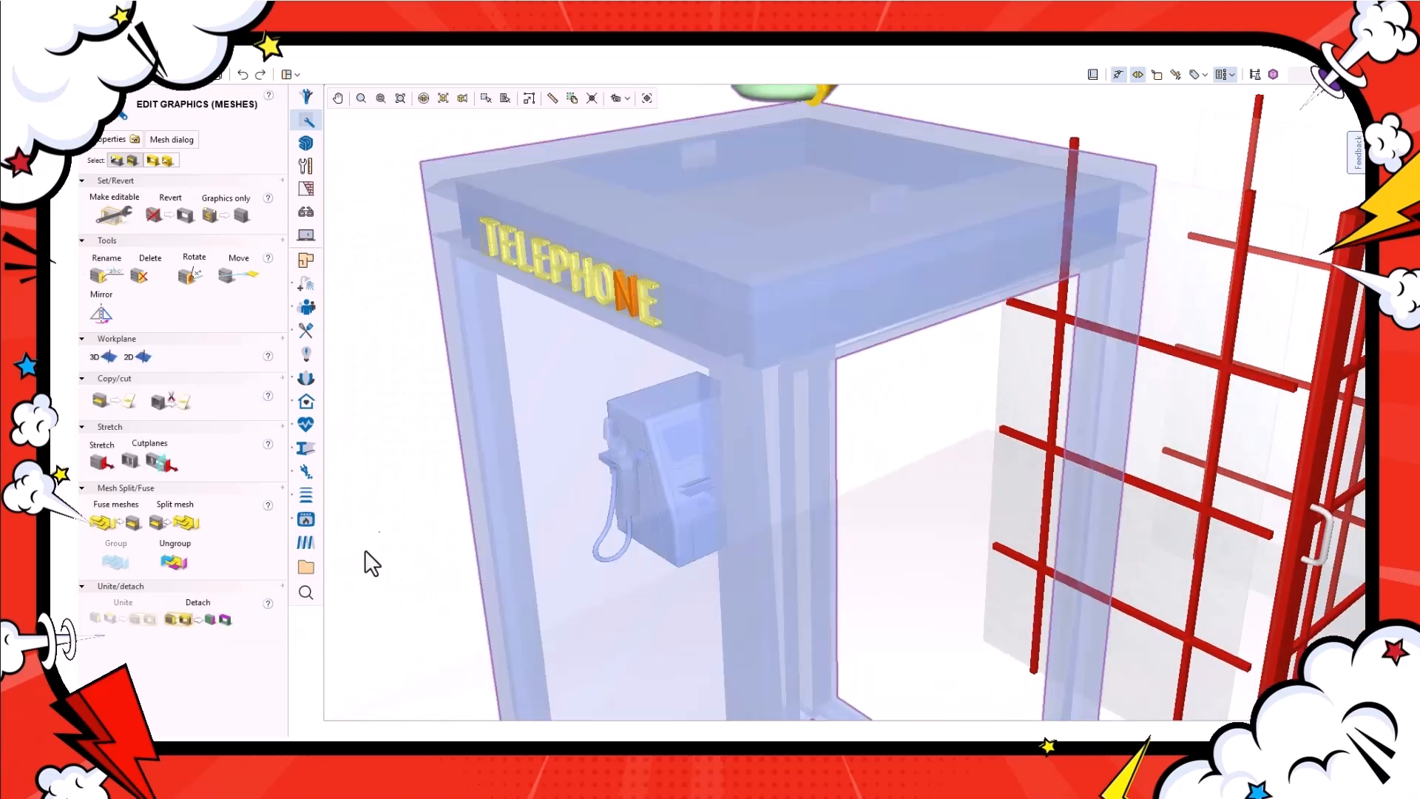
pyautogui.click(206, 608)
pyautogui.press('Delete')
pyautogui.scroll(-6, 792, 491)
pyautogui.moveTo(933, 637); pyautogui.dragTo(897, 646, button='middle')
pyautogui.scroll(3, 887, 640)
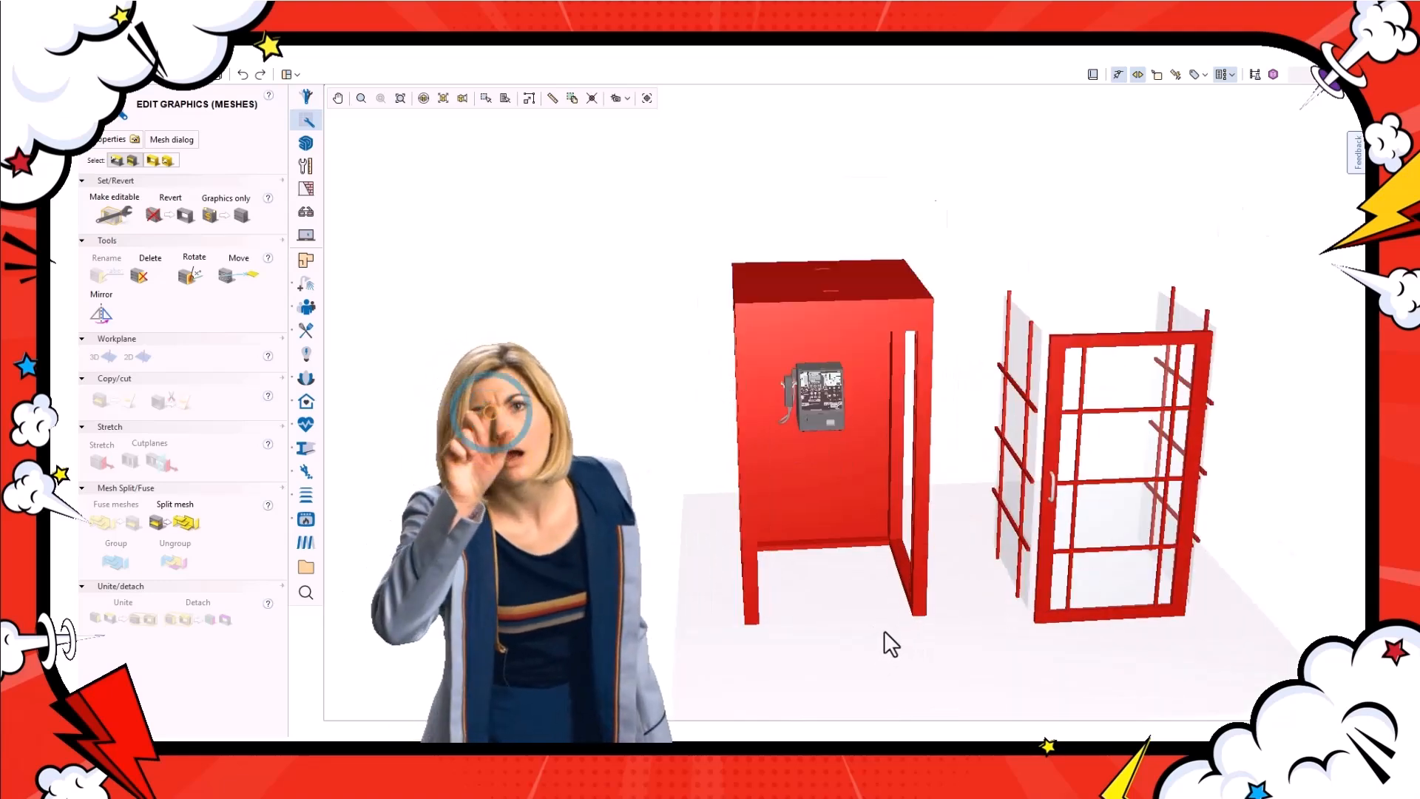
# Insert the favorite "Tardis spare parts.cmfav" from the Super Hero folder and place it around the red booth.
pyautogui.rightClick(538, 429)
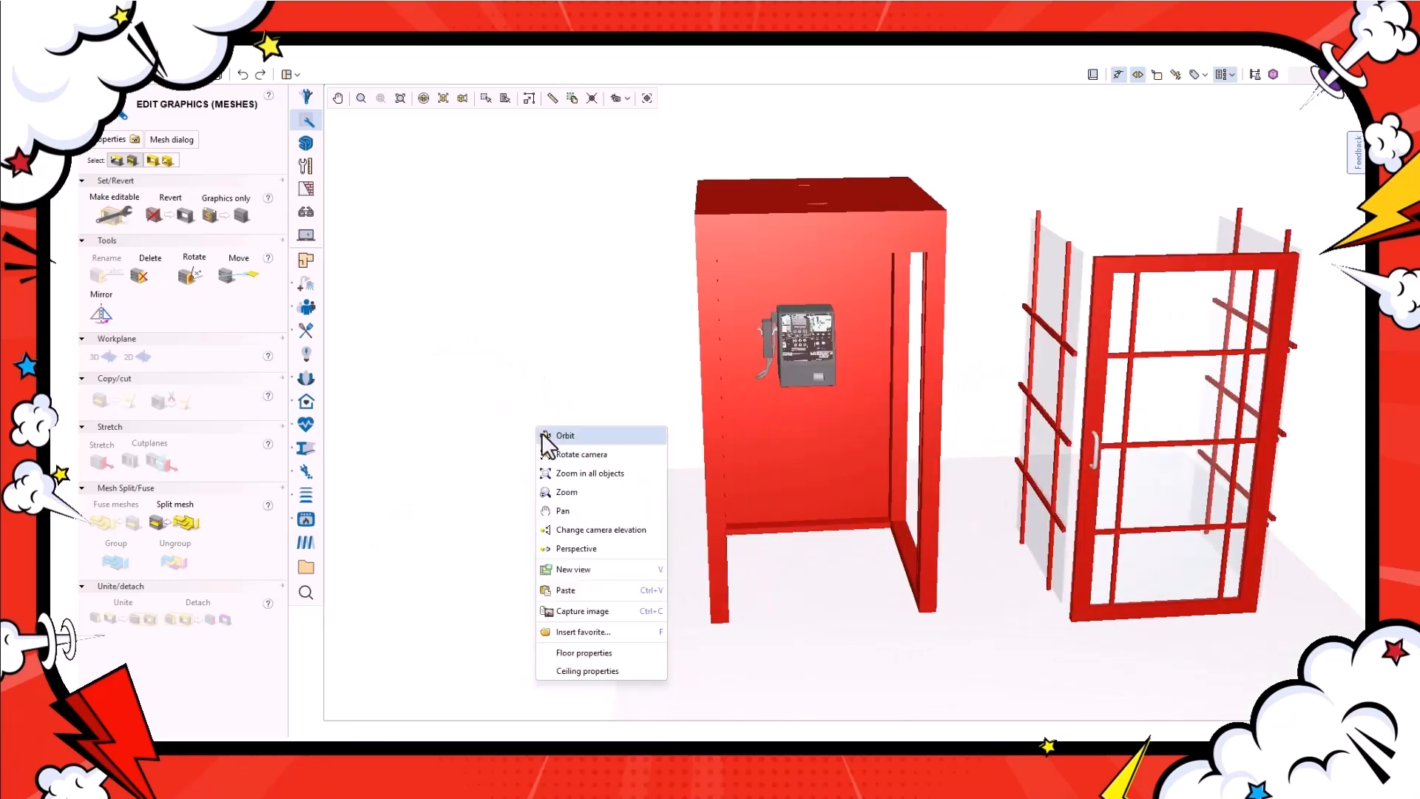
pyautogui.click(588, 629)
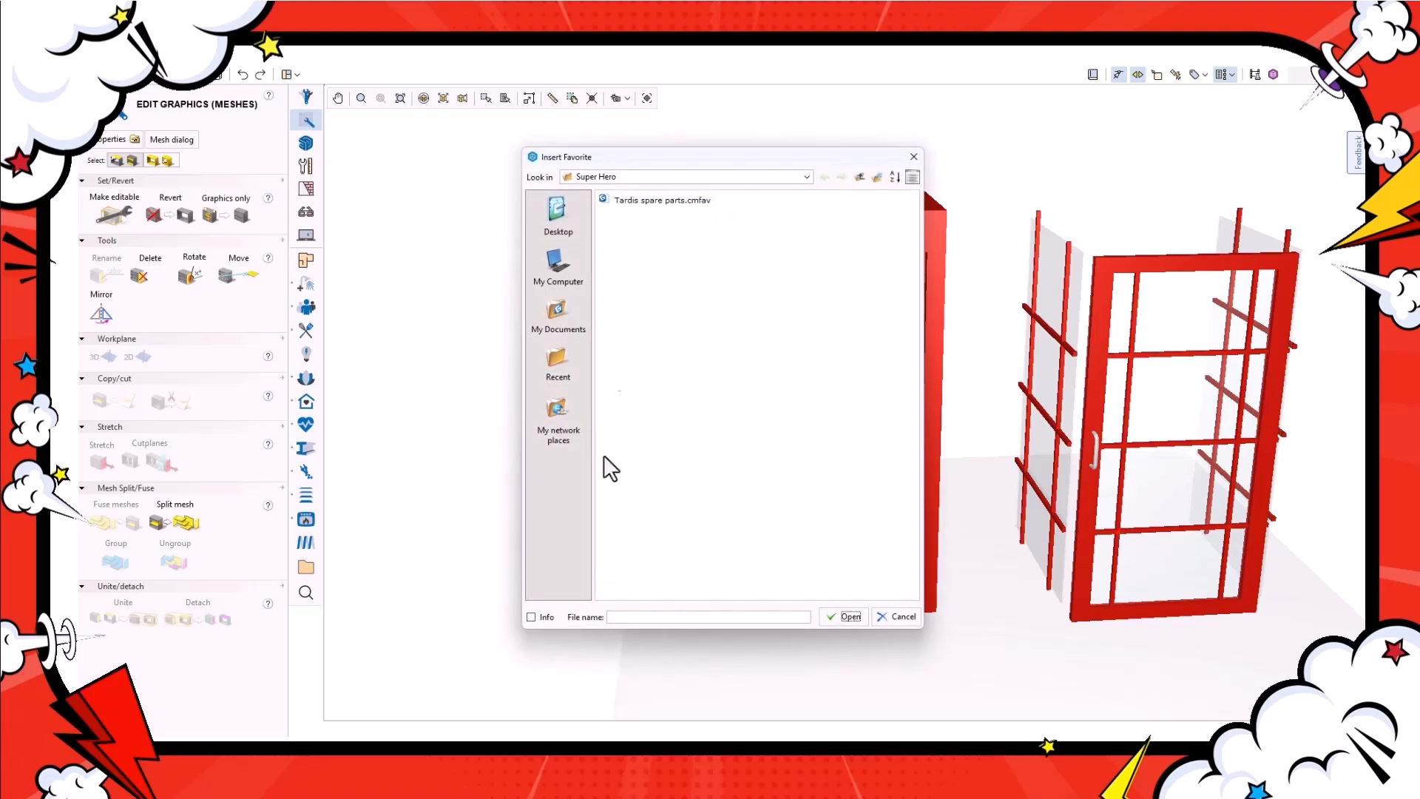
pyautogui.click(627, 198)
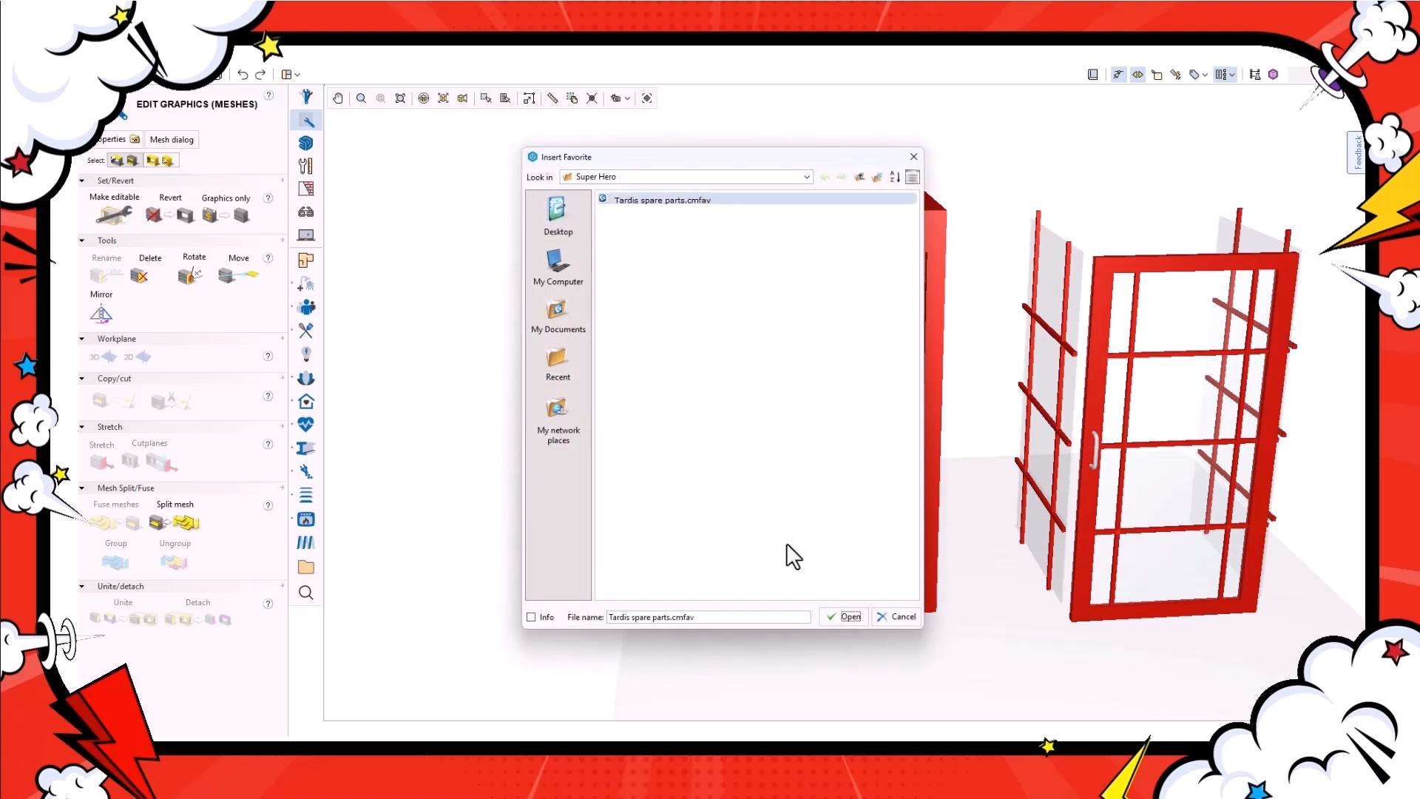
pyautogui.click(843, 616)
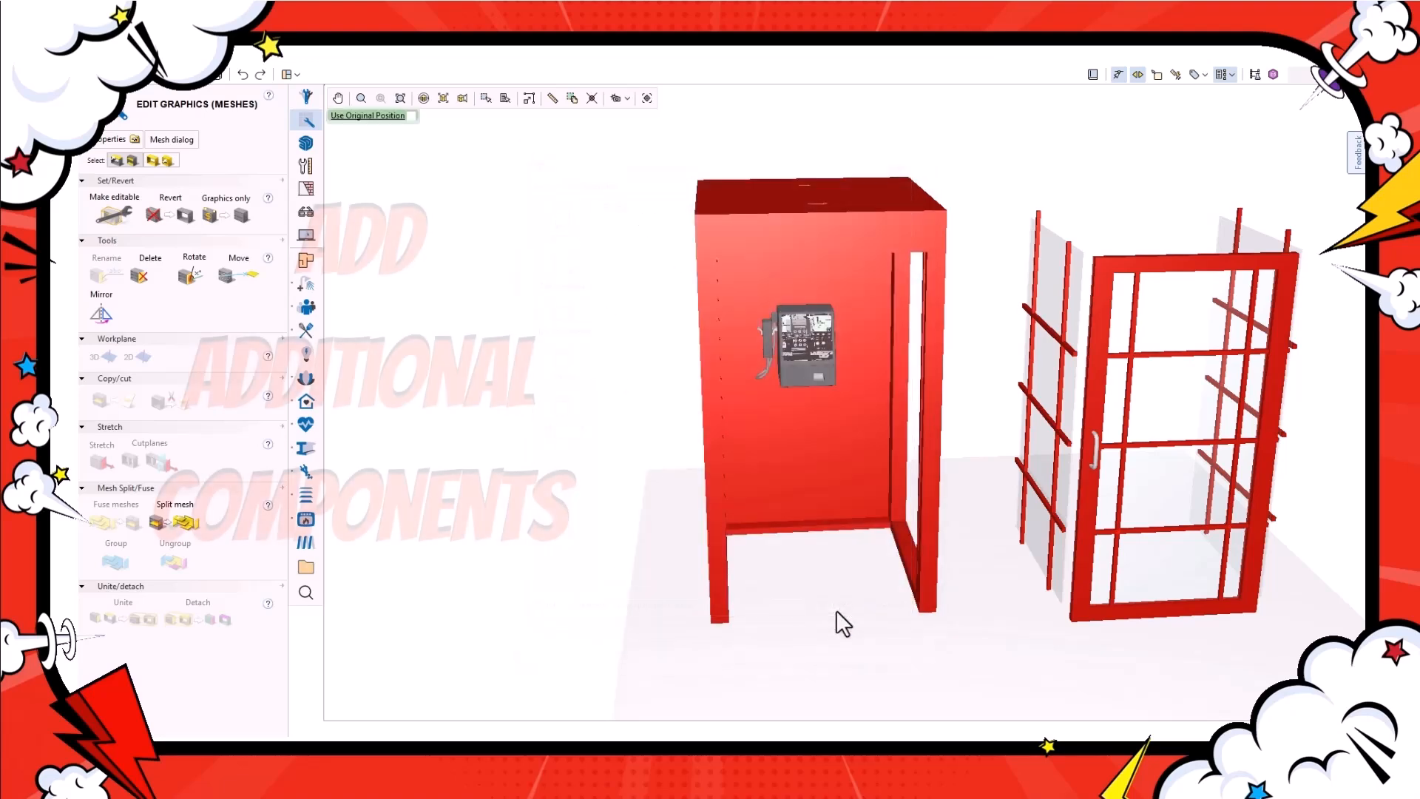
pyautogui.scroll(6, 745, 597)
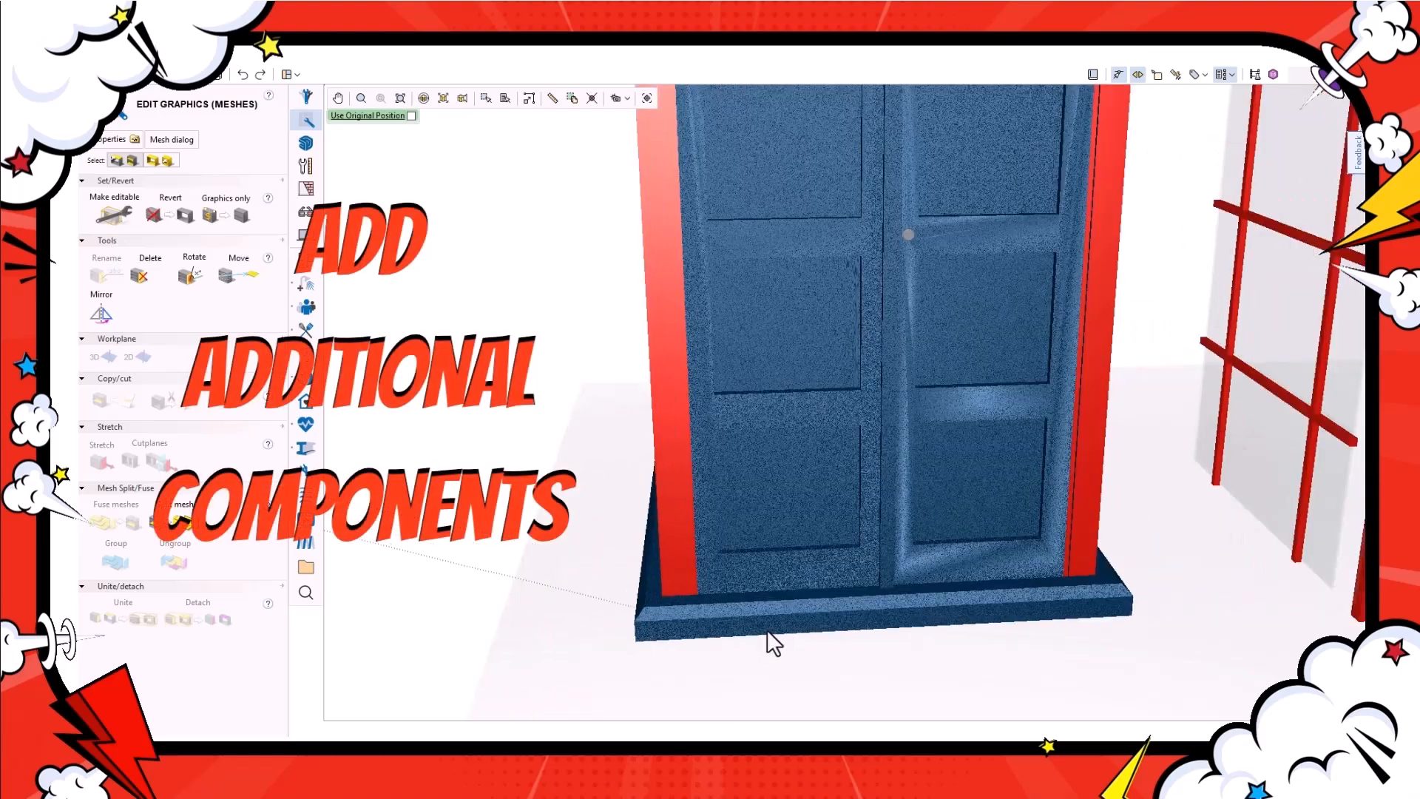
pyautogui.scroll(1, 745, 610)
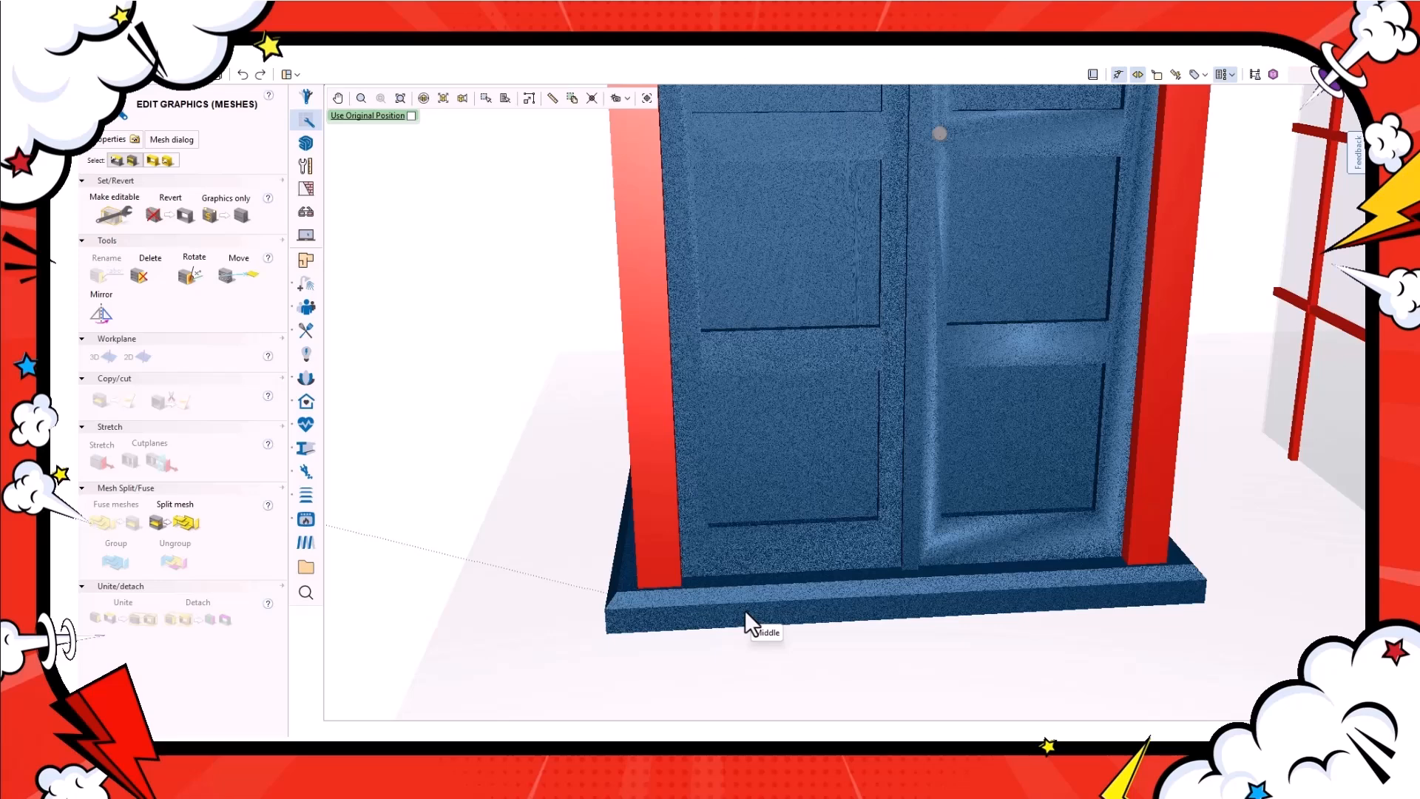
pyautogui.click(744, 609)
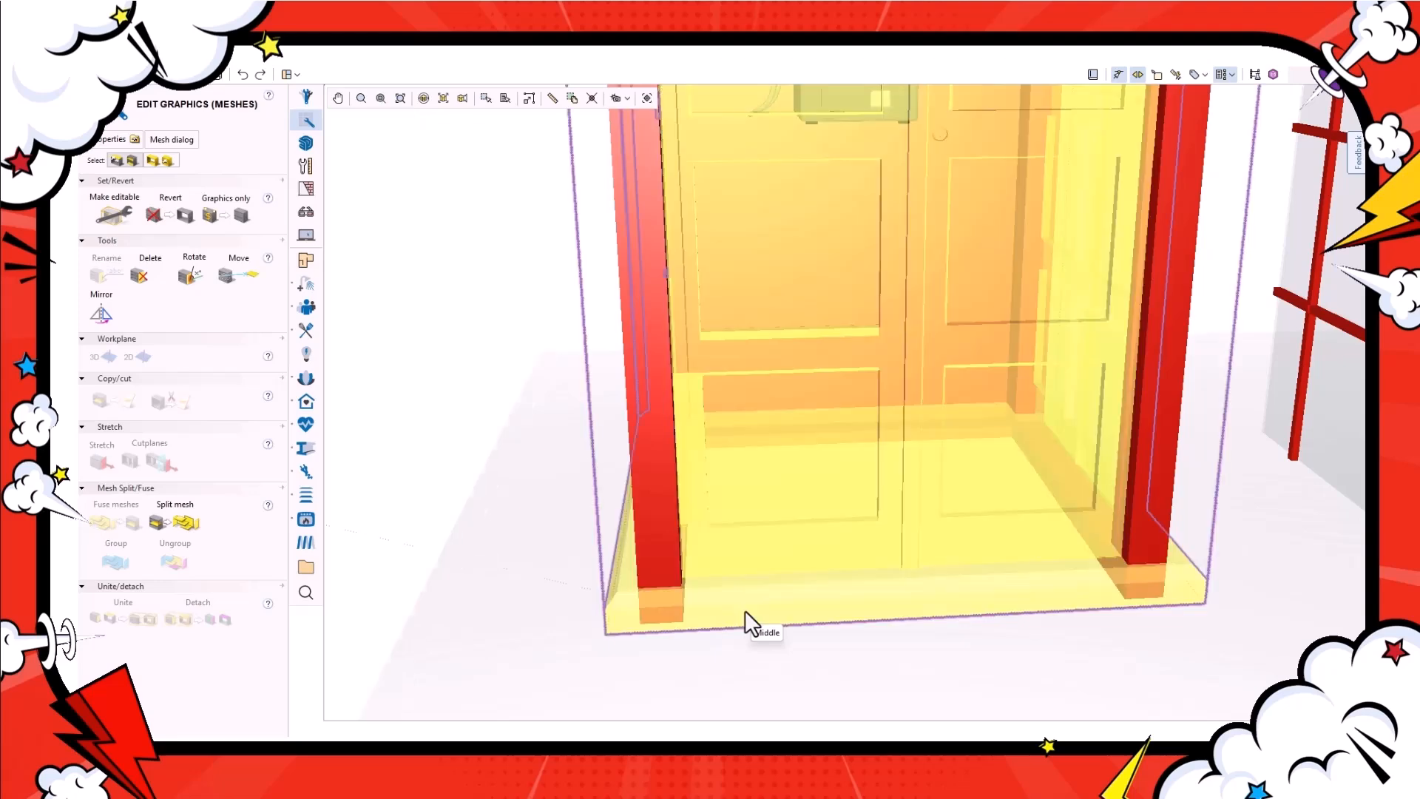
pyautogui.scroll(-3, 744, 610)
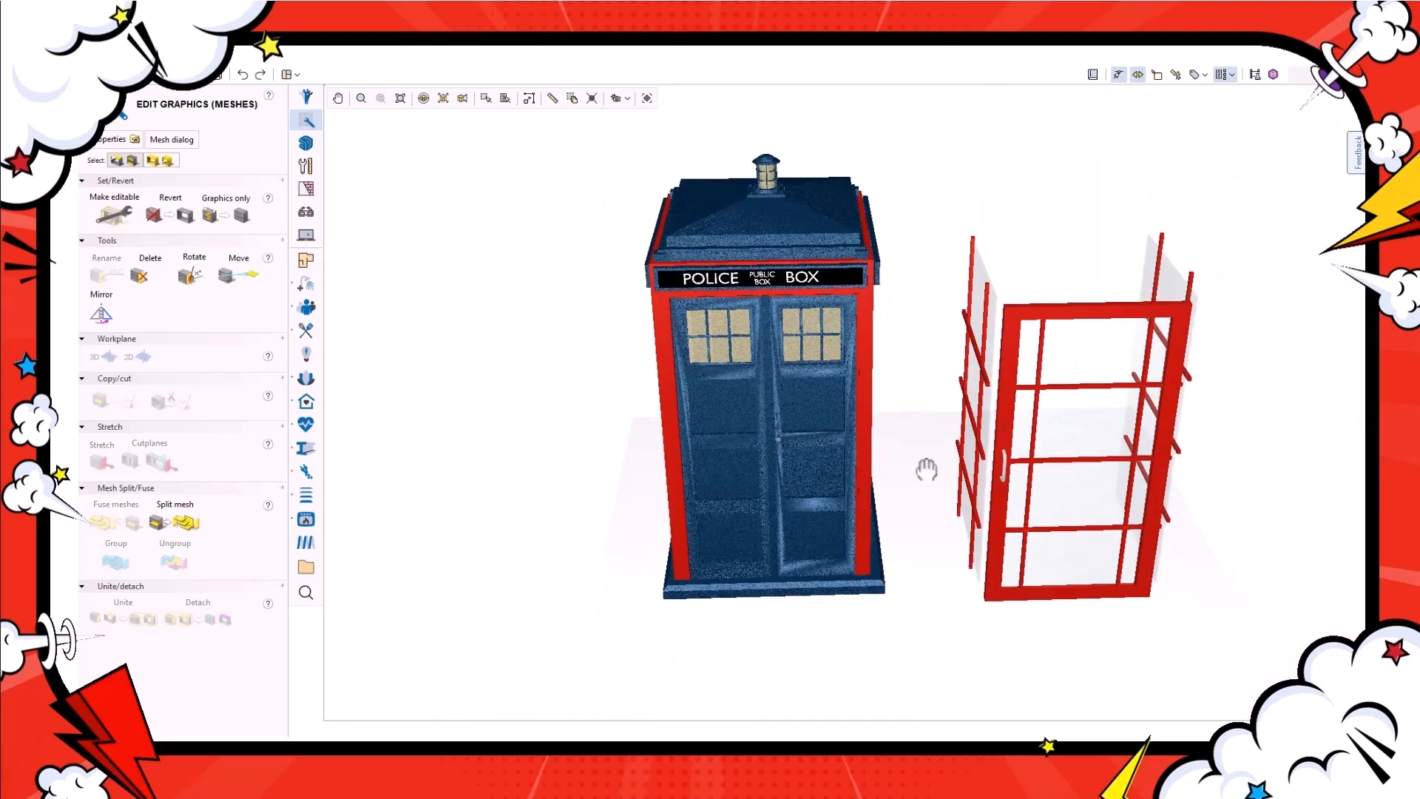
# Find the tardis materials in the Material Explorer and apply Tardis Blue to the booth's red front frame.
pyautogui.moveTo(929, 469); pyautogui.dragTo(917, 474, button='middle')
pyautogui.click(306, 214)
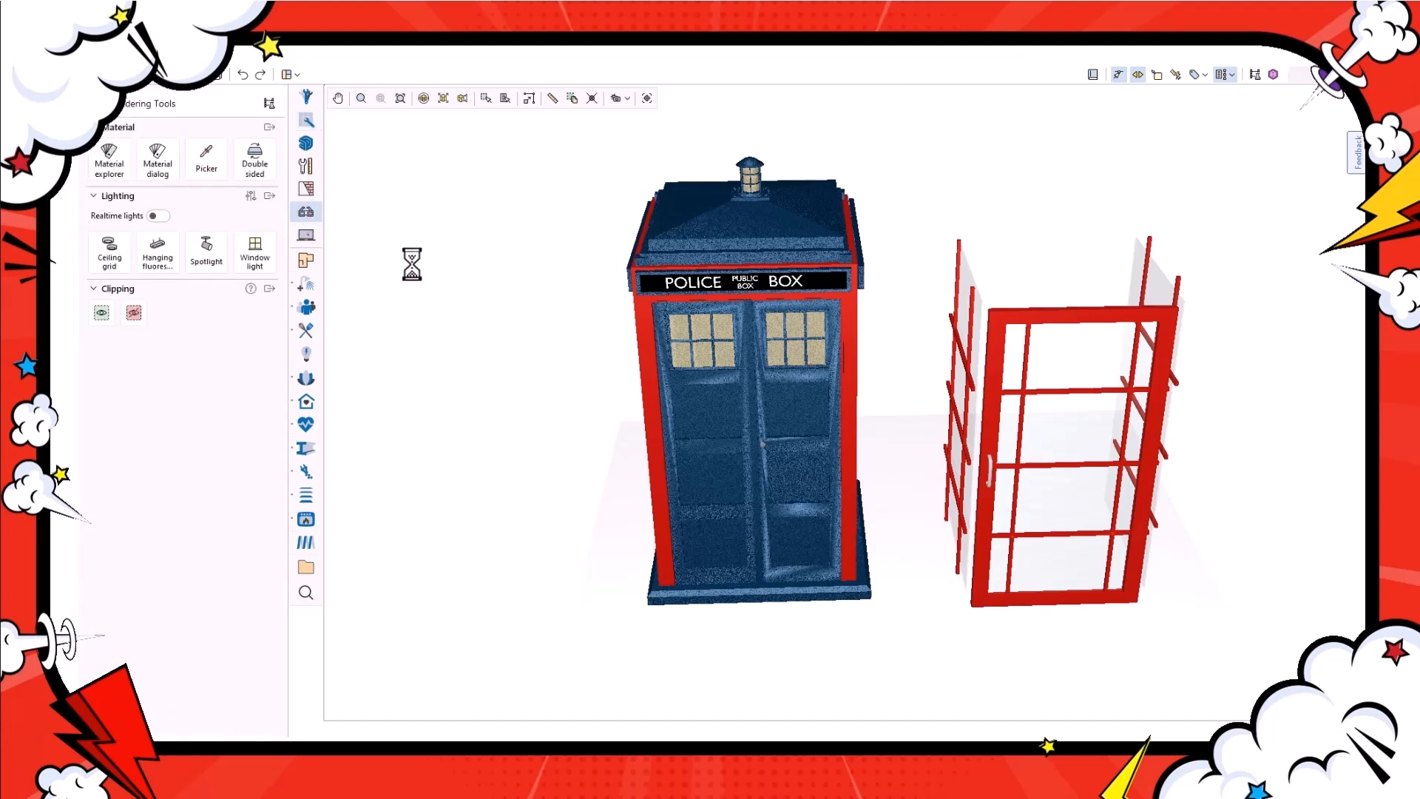
pyautogui.click(96, 158)
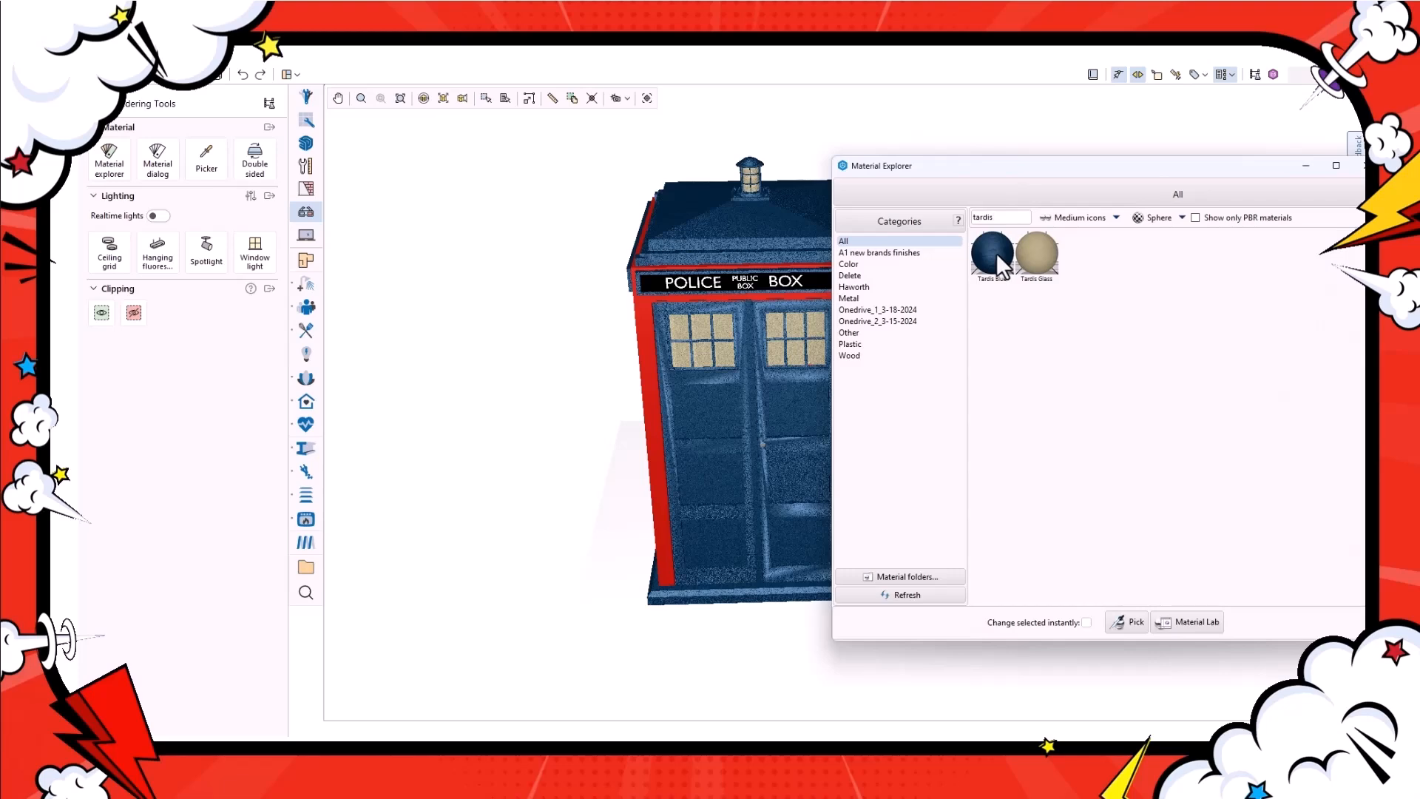
pyautogui.click(995, 251)
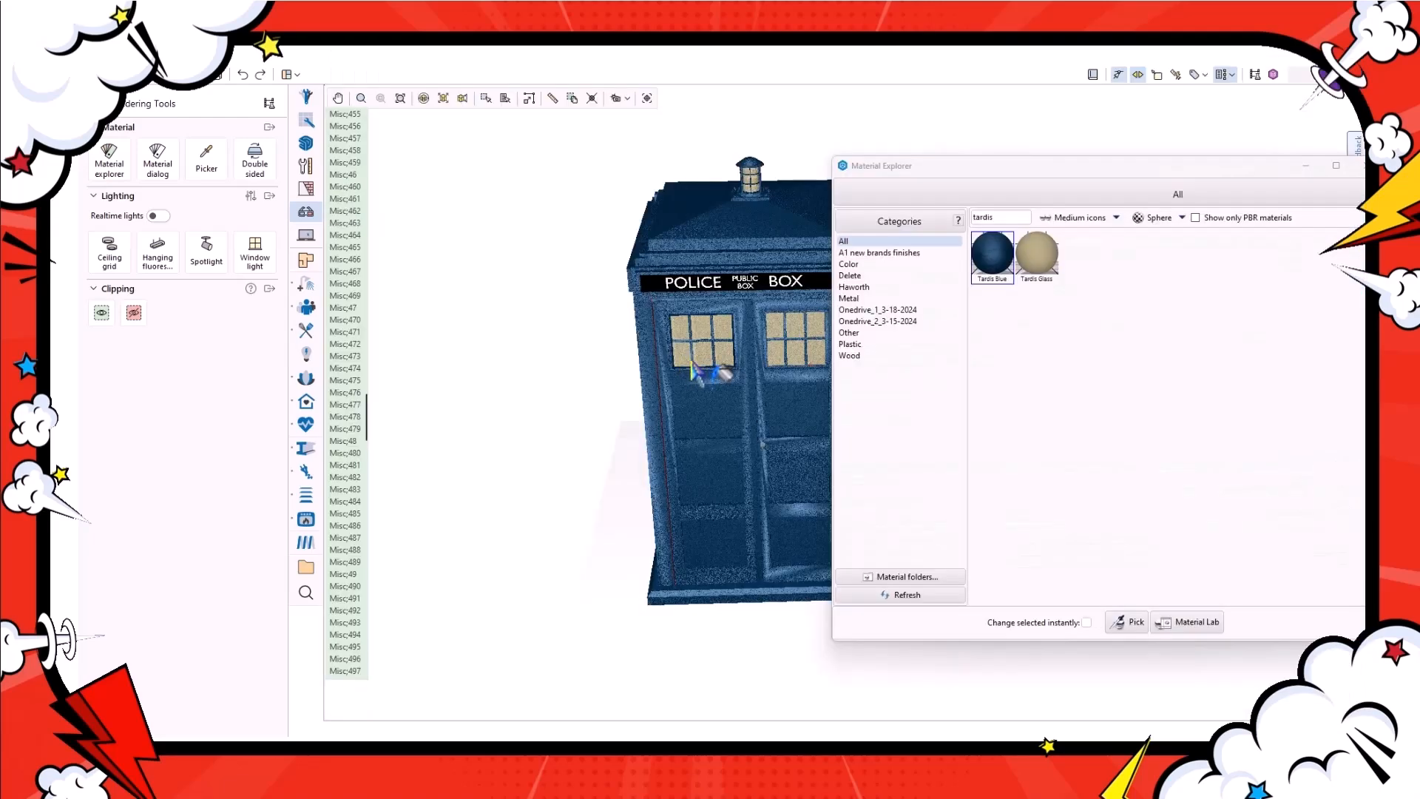
# Apply Tardis Blue to the remaining red frame surfaces on the right side of the police box.
pyautogui.moveTo(691, 362); pyautogui.dragTo(544, 364, button='middle')
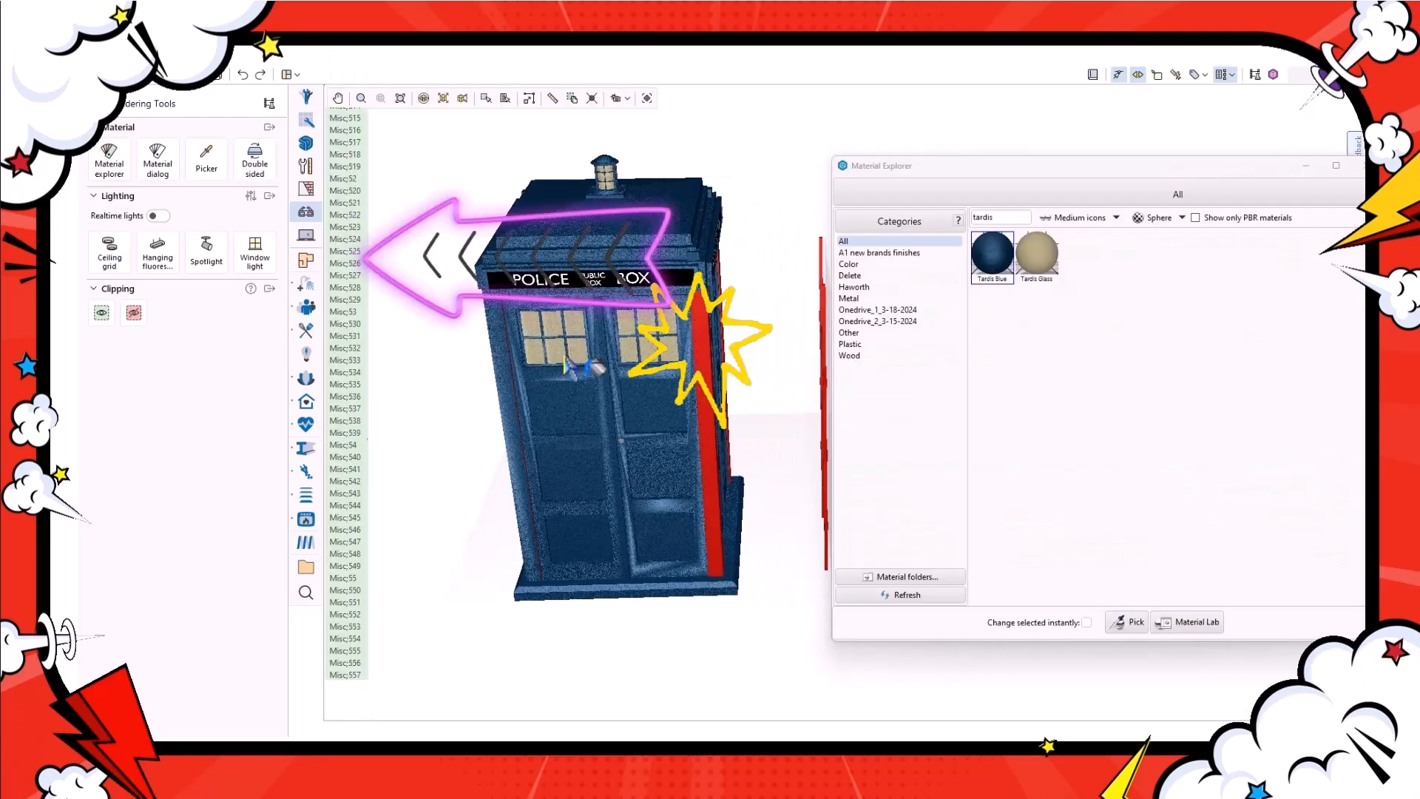
pyautogui.click(711, 357)
pyautogui.moveTo(732, 355); pyautogui.dragTo(440, 422, button='middle')
pyautogui.scroll(4, 444, 419)
pyautogui.scroll(-1, 450, 428)
pyautogui.scroll(4, 385, 178)
pyautogui.scroll(-5, 399, 228)
pyautogui.scroll(6, 451, 317)
pyautogui.scroll(2, 451, 355)
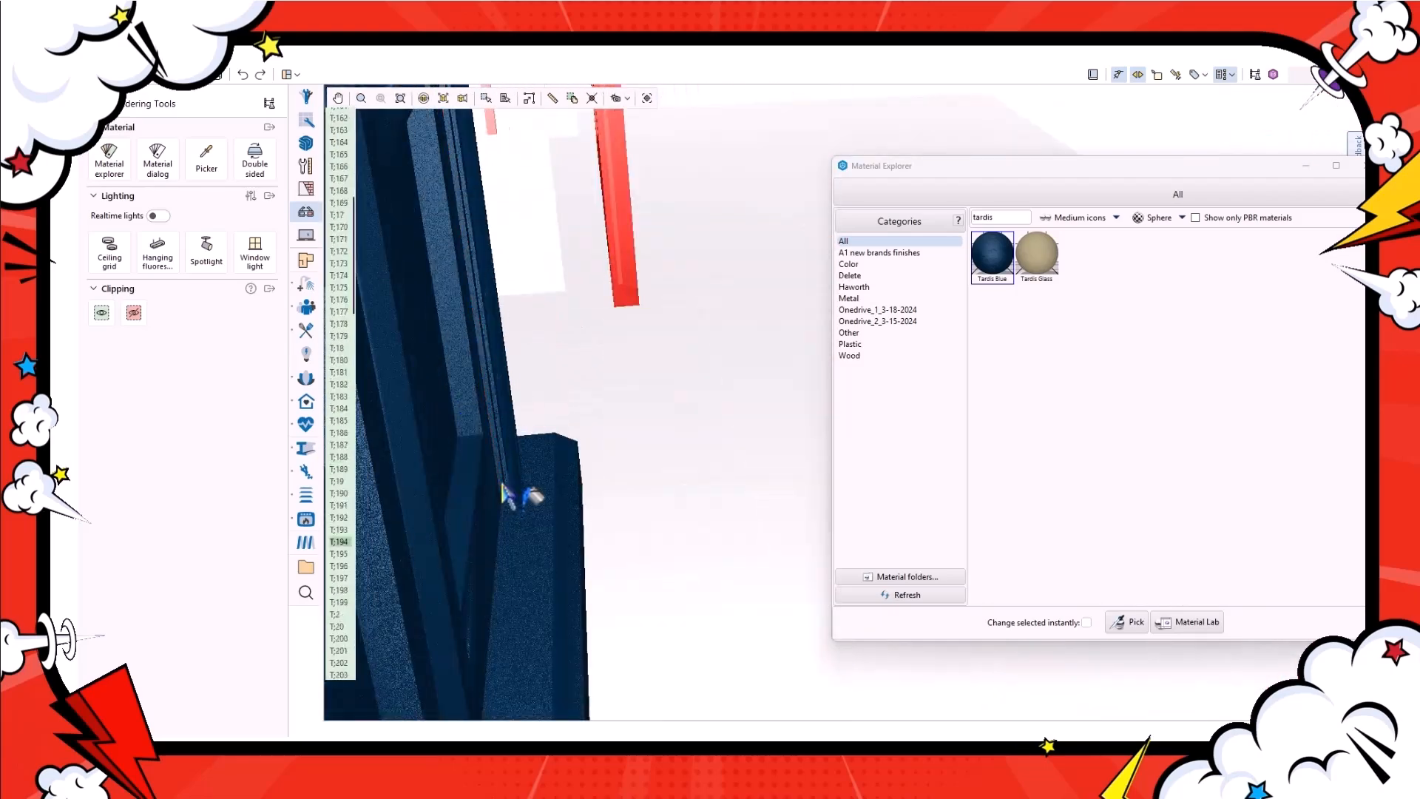
pyautogui.scroll(-5, 547, 414)
pyautogui.scroll(5, 599, 310)
pyautogui.scroll(-5, 623, 259)
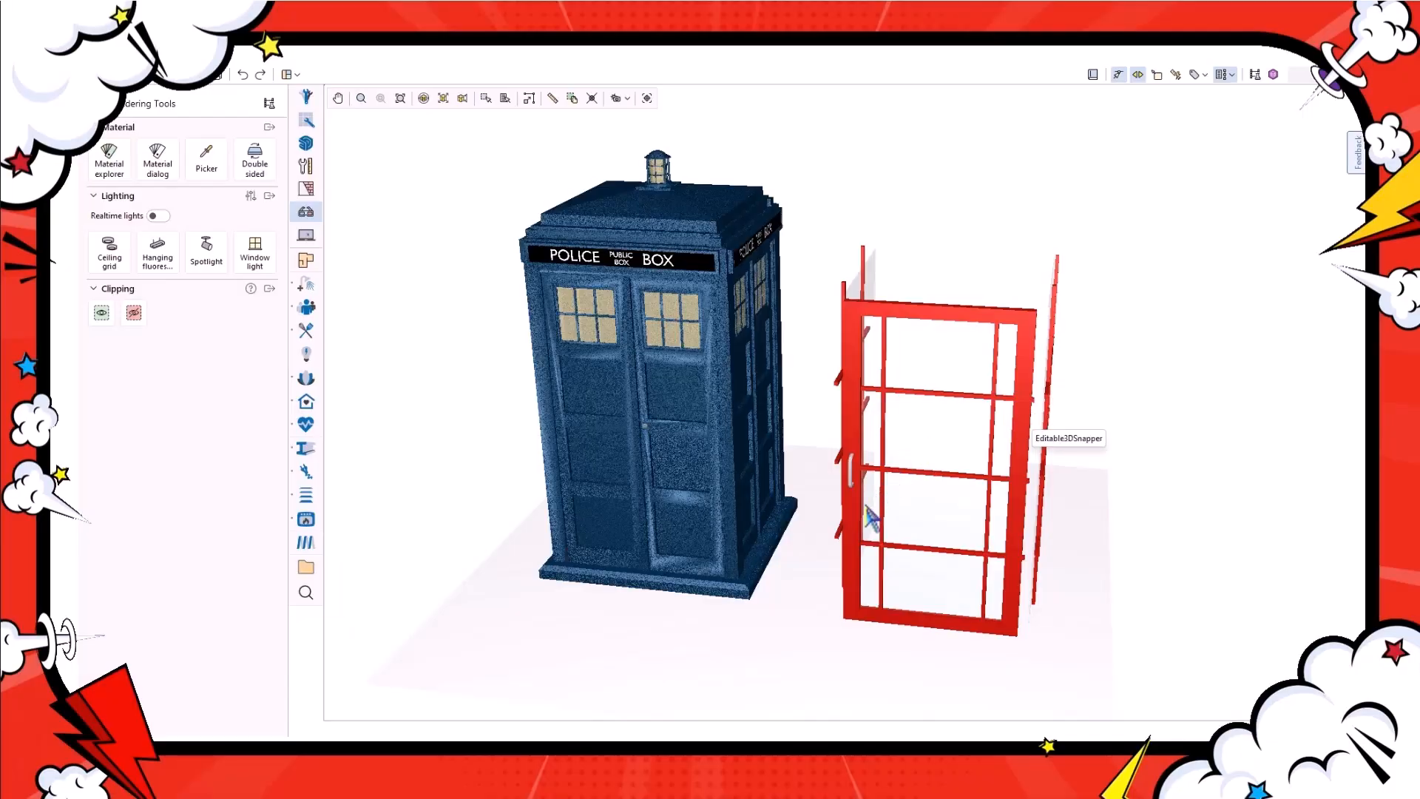
pyautogui.scroll(2, 871, 518)
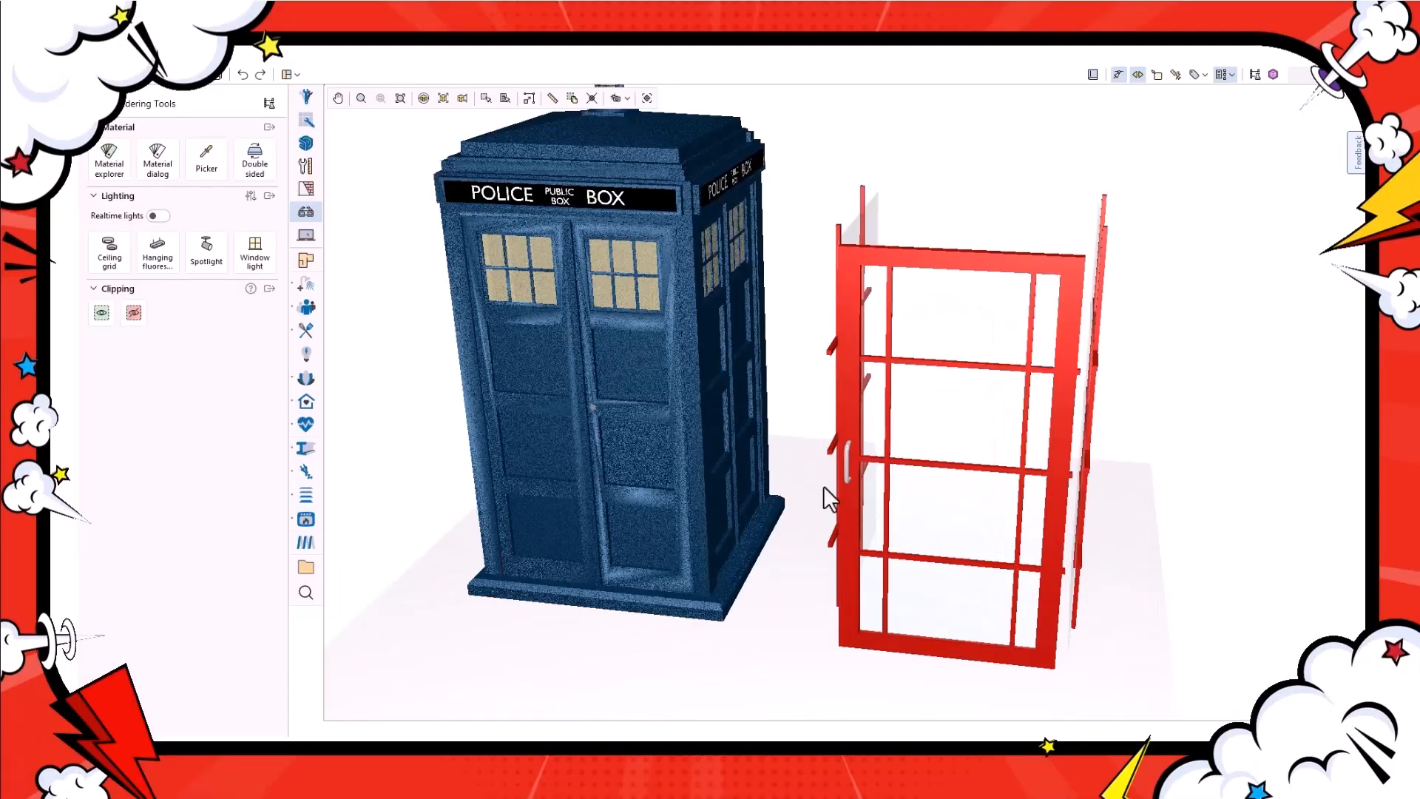
# Using single mesh selection, detach the handle from the spare red door.
pyautogui.click(303, 120)
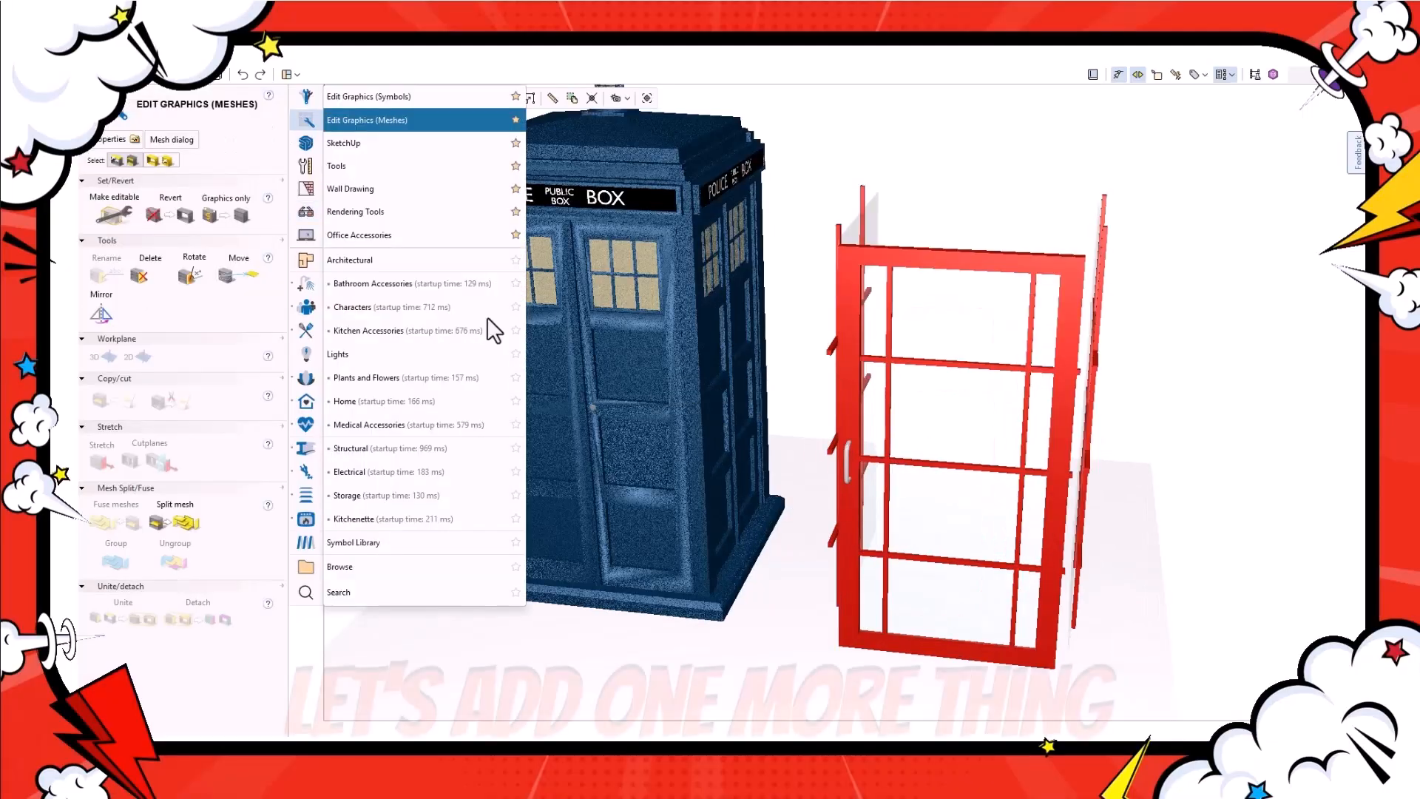
pyautogui.click(129, 157)
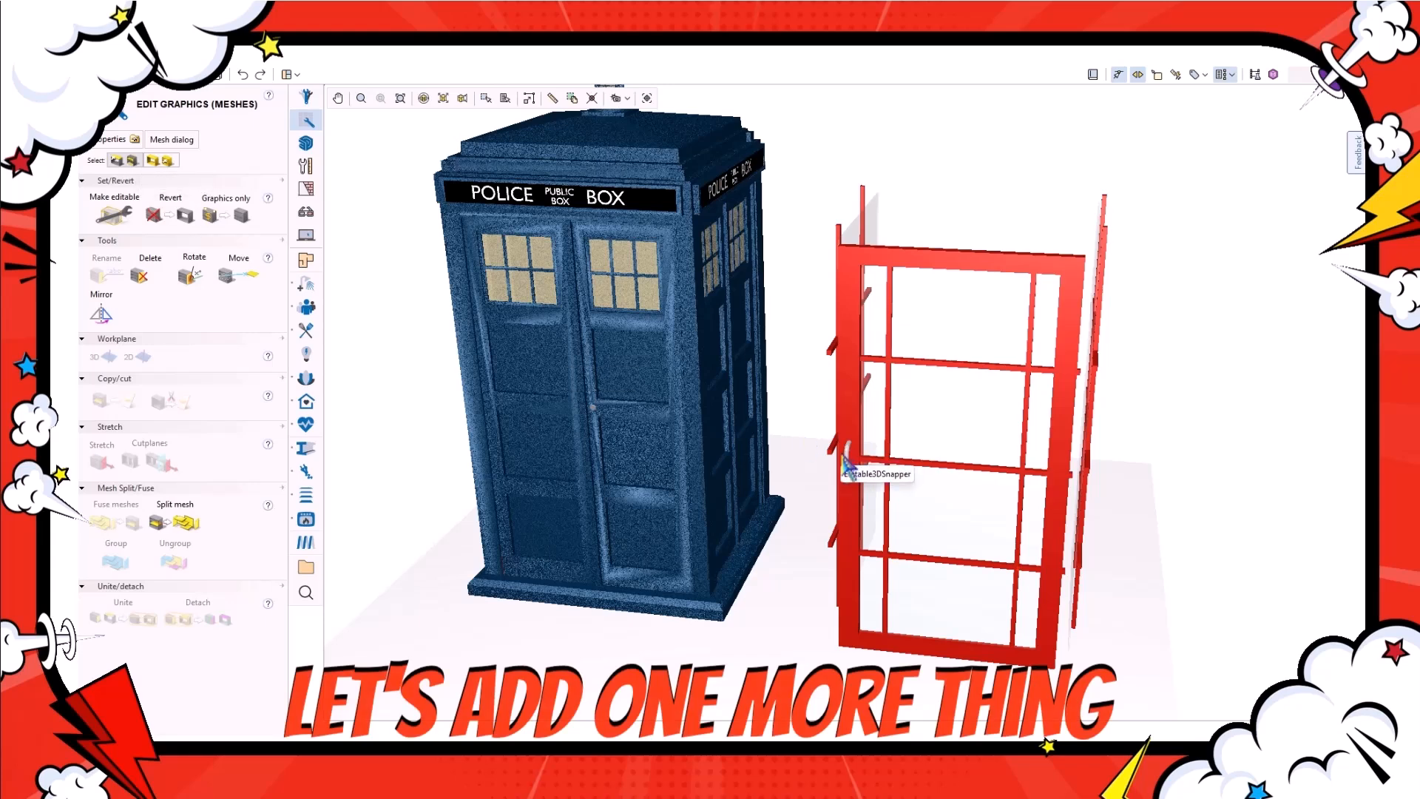
pyautogui.click(844, 459)
pyautogui.click(223, 618)
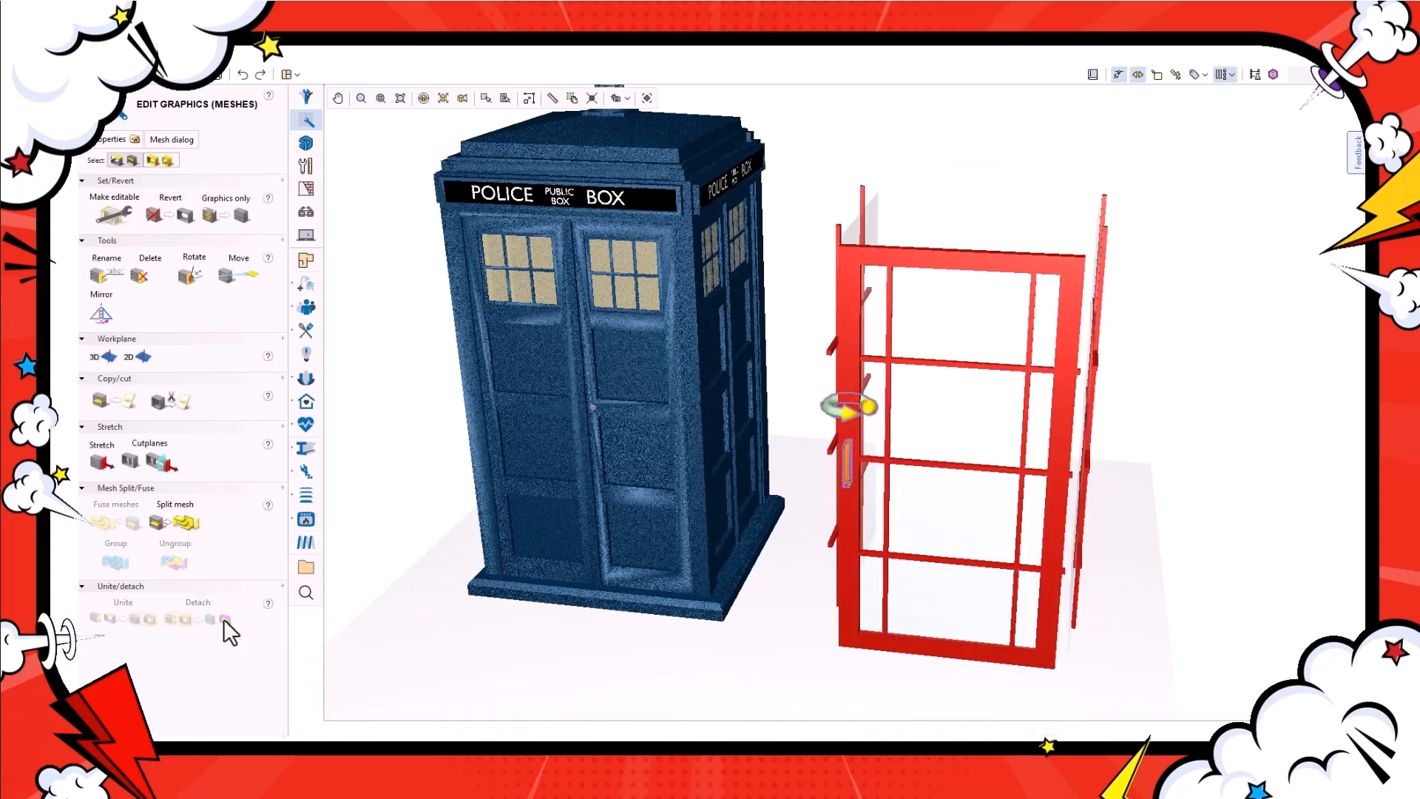
# Select the leftover red door with its glazed panels as a whole and delete it, keeping the handle.
pyautogui.click(860, 614)
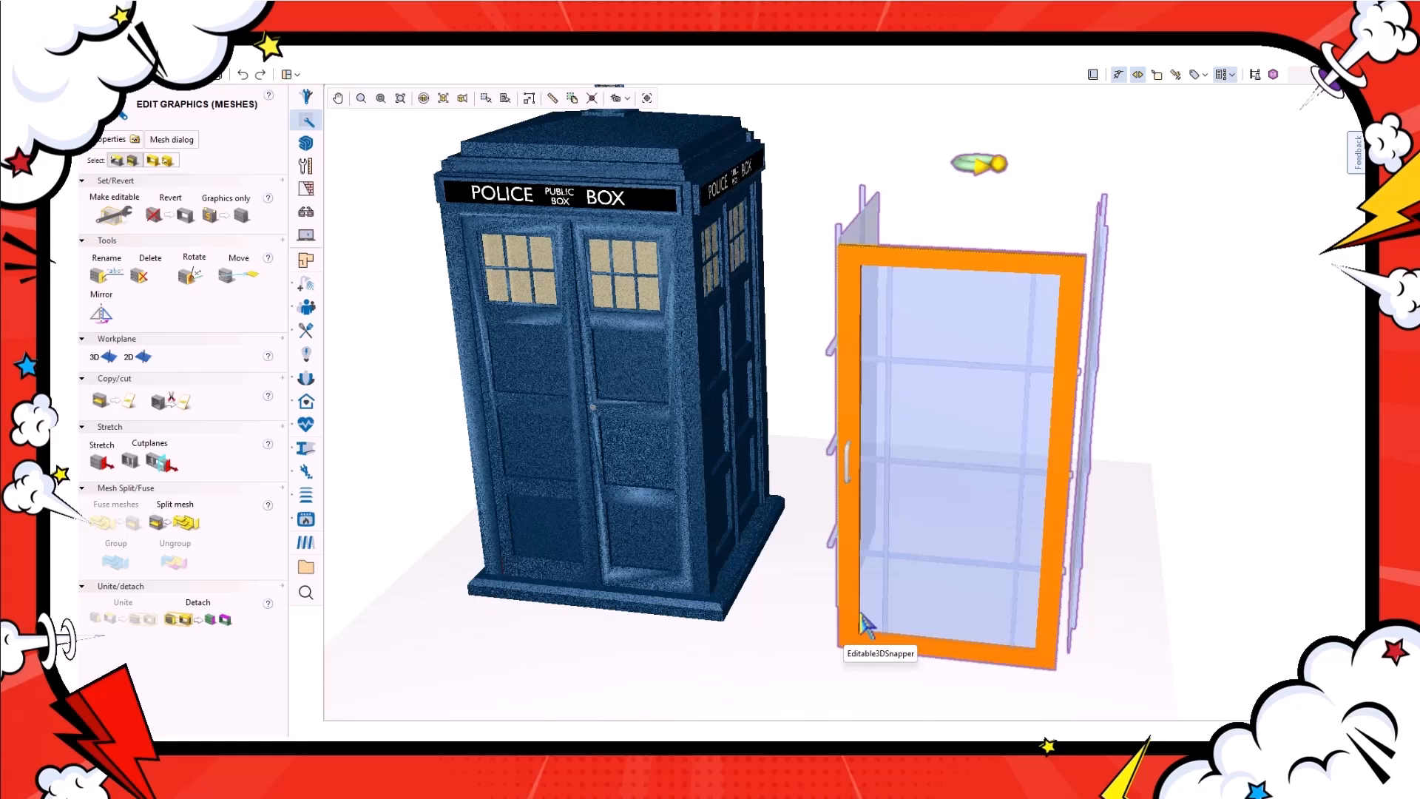
pyautogui.click(167, 159)
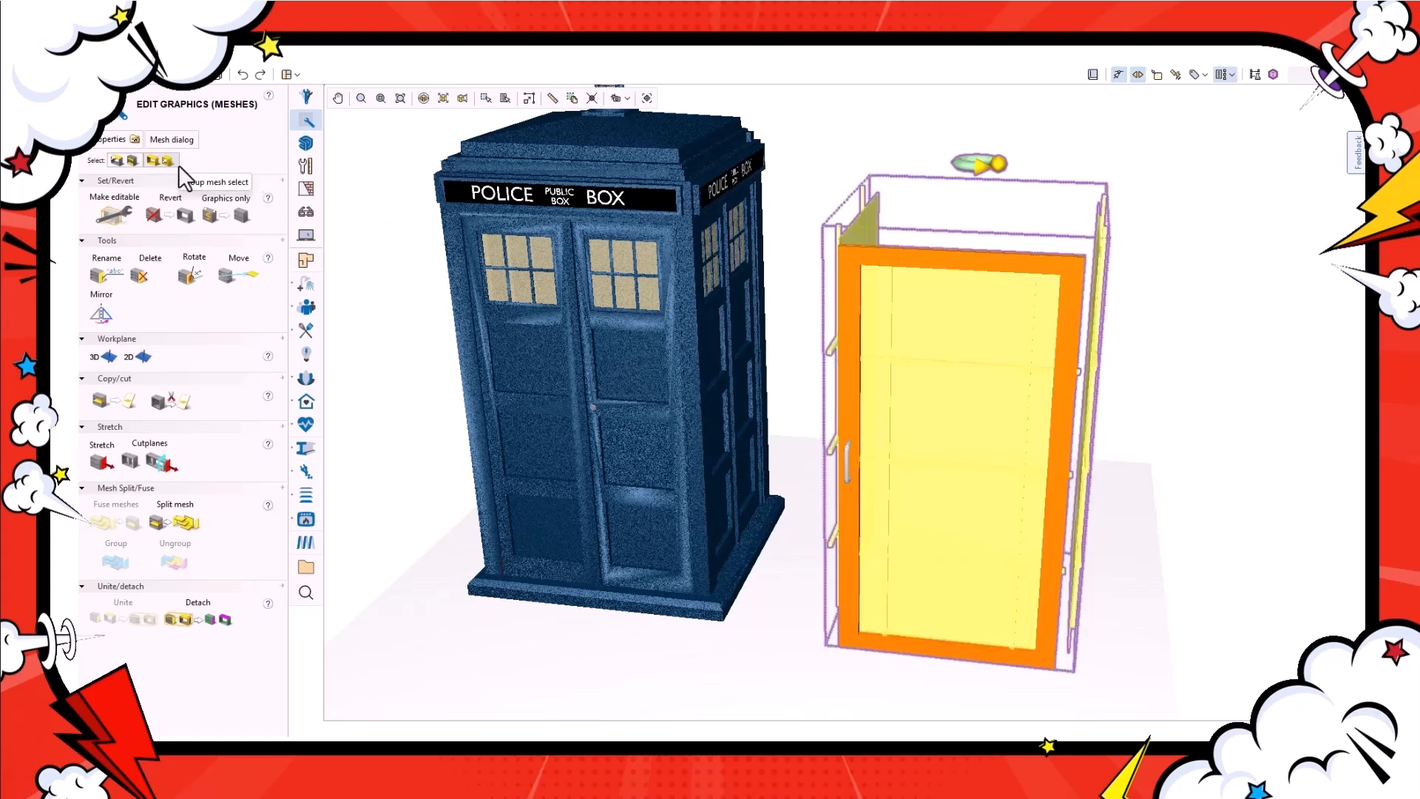
pyautogui.press('Delete')
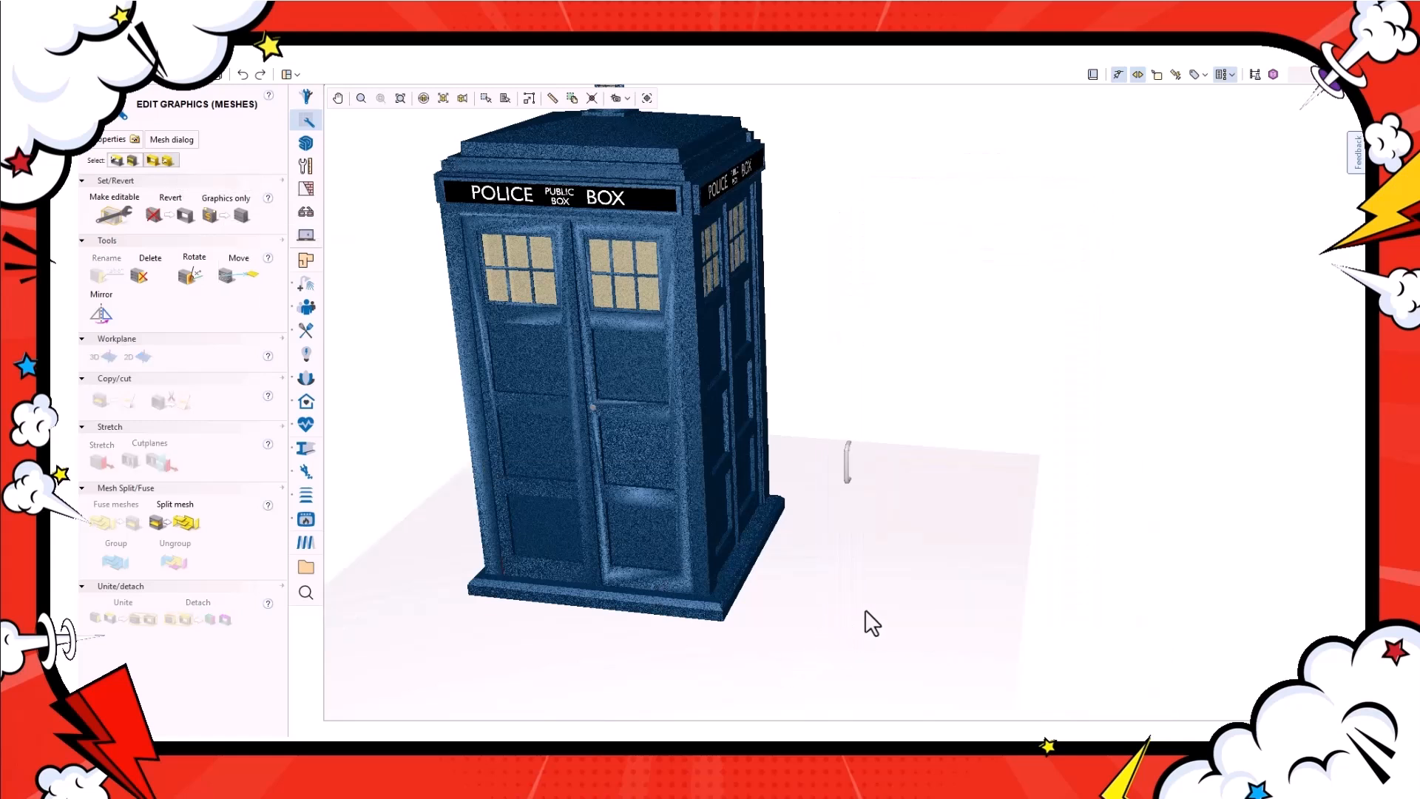
# In the 2D plan, move the detached handle to the middle of the police box's front edge.
pyautogui.click(848, 468)
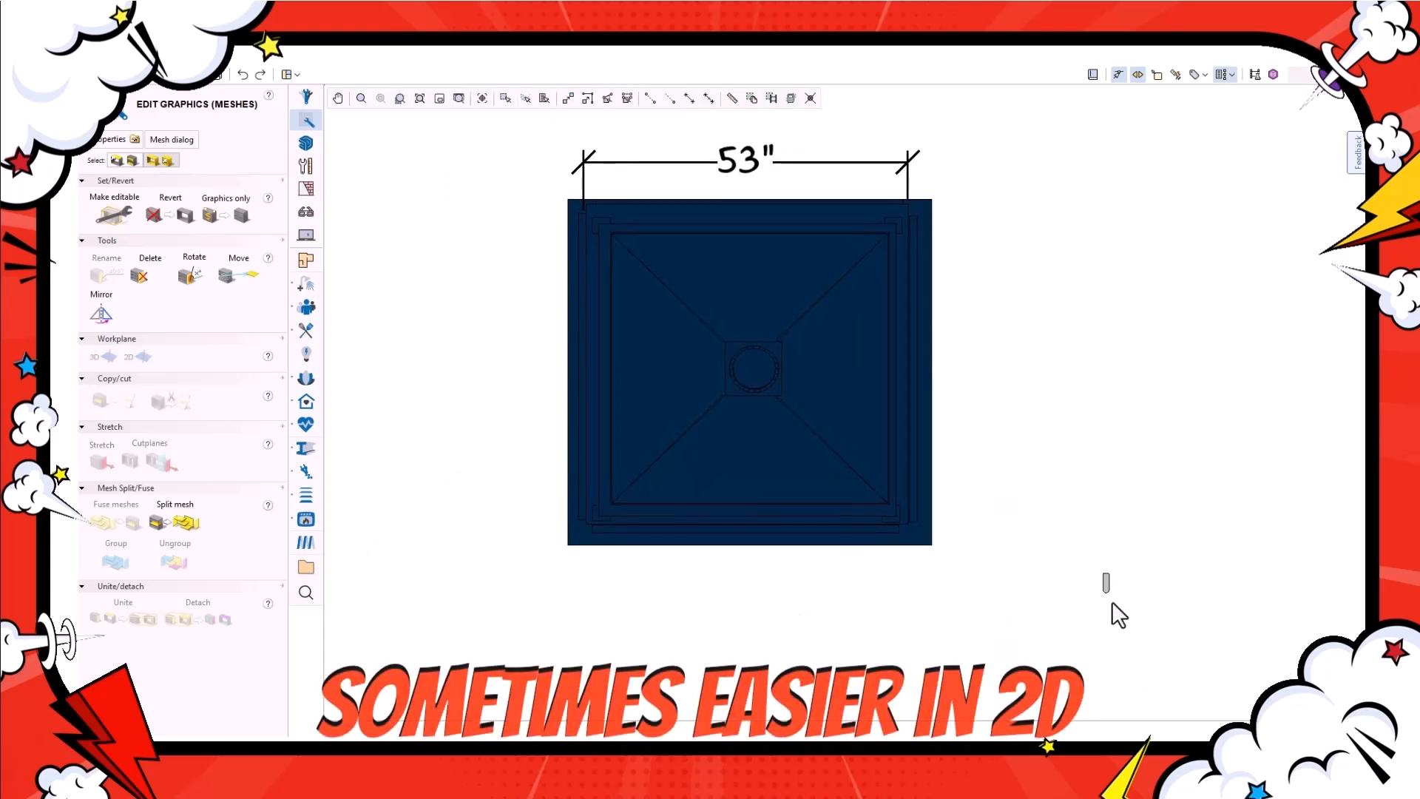
pyautogui.click(1105, 581)
pyautogui.scroll(5, 1111, 606)
pyautogui.scroll(-5, 967, 611)
pyautogui.moveTo(1094, 559); pyautogui.dragTo(760, 592)
# In the 3D view, nudge the handle left in three increments onto the right door's inner stile.
pyautogui.scroll(5, 746, 577)
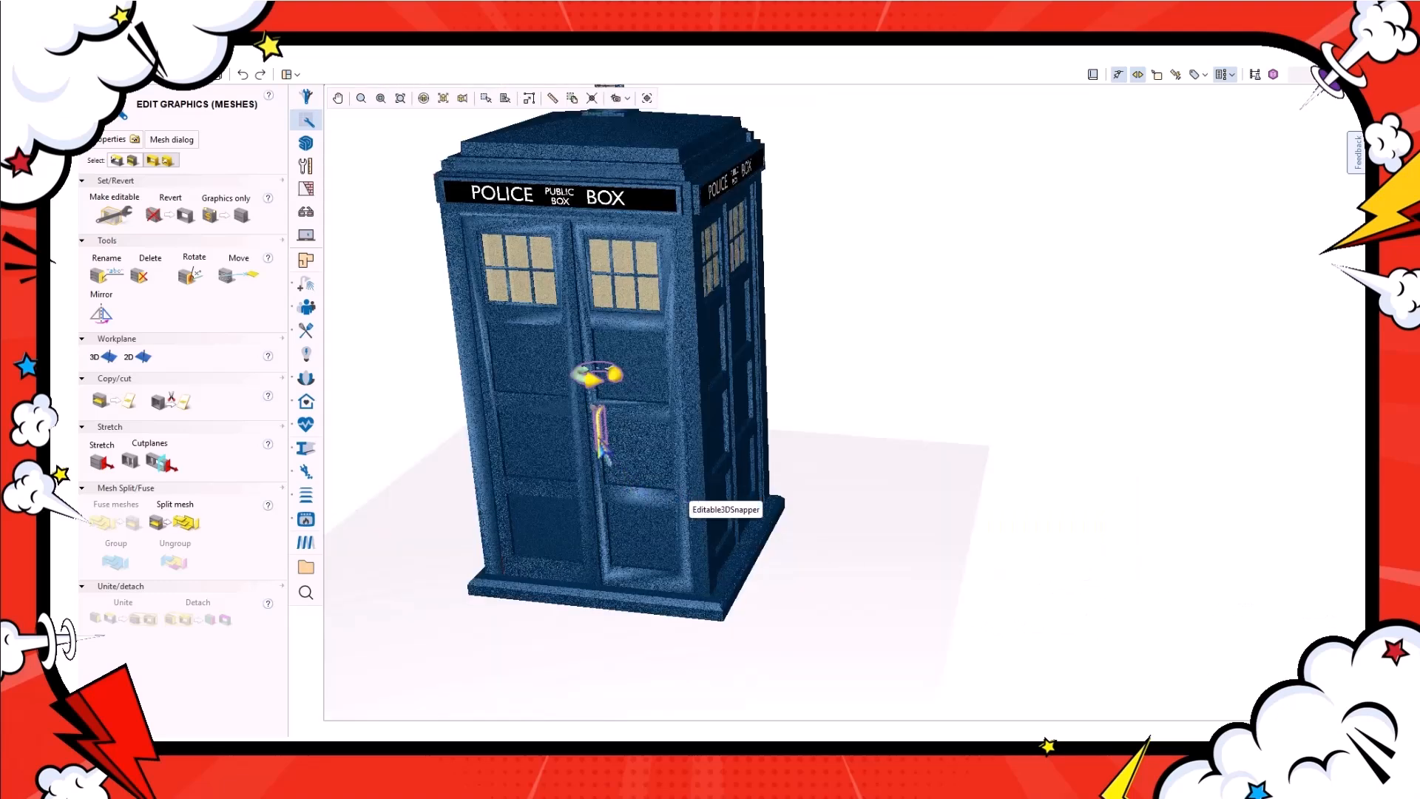
pyautogui.scroll(5, 591, 414)
pyautogui.scroll(2, 604, 442)
pyautogui.moveTo(606, 444); pyautogui.dragTo(754, 449, button='middle')
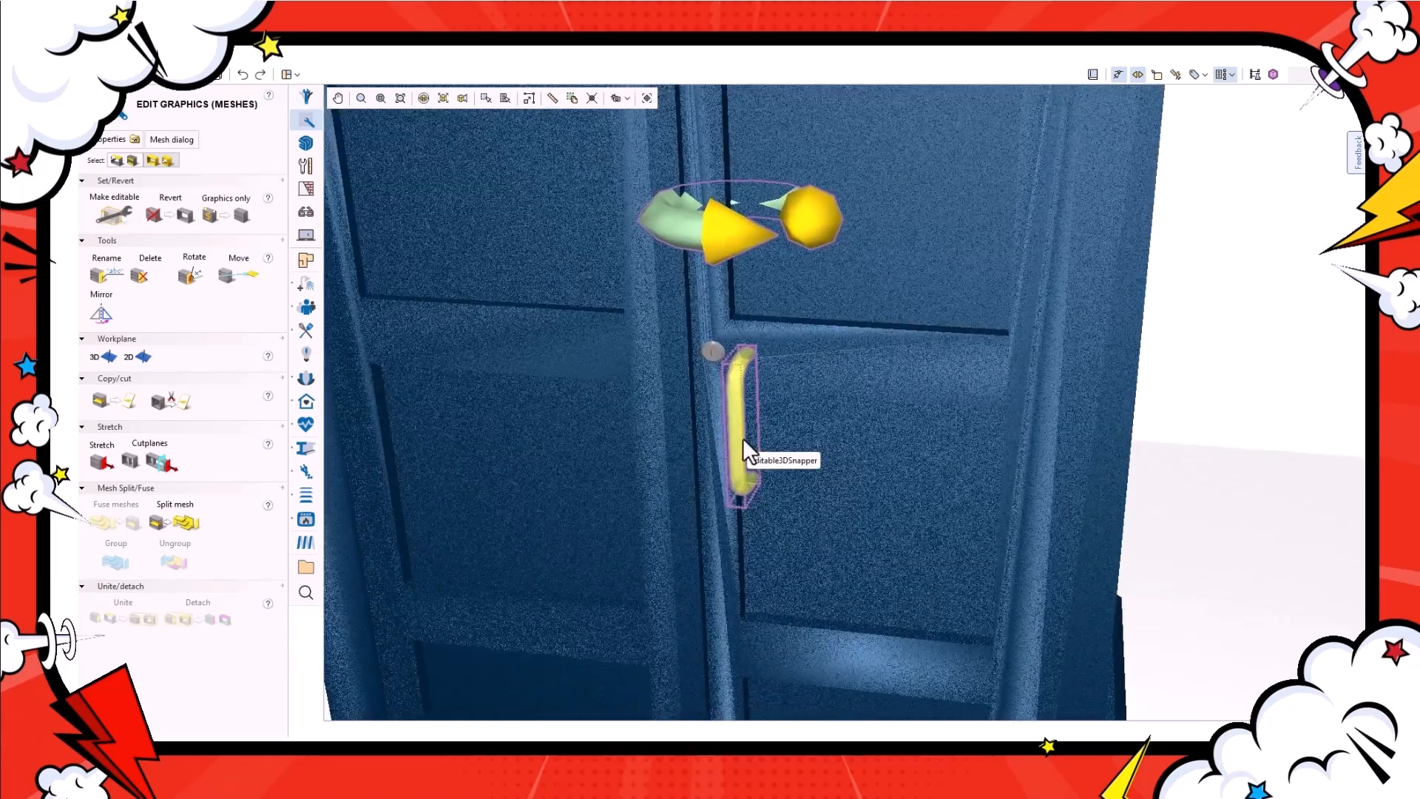
pyautogui.press('Left')
pyautogui.press('Left')
pyautogui.press('Left')
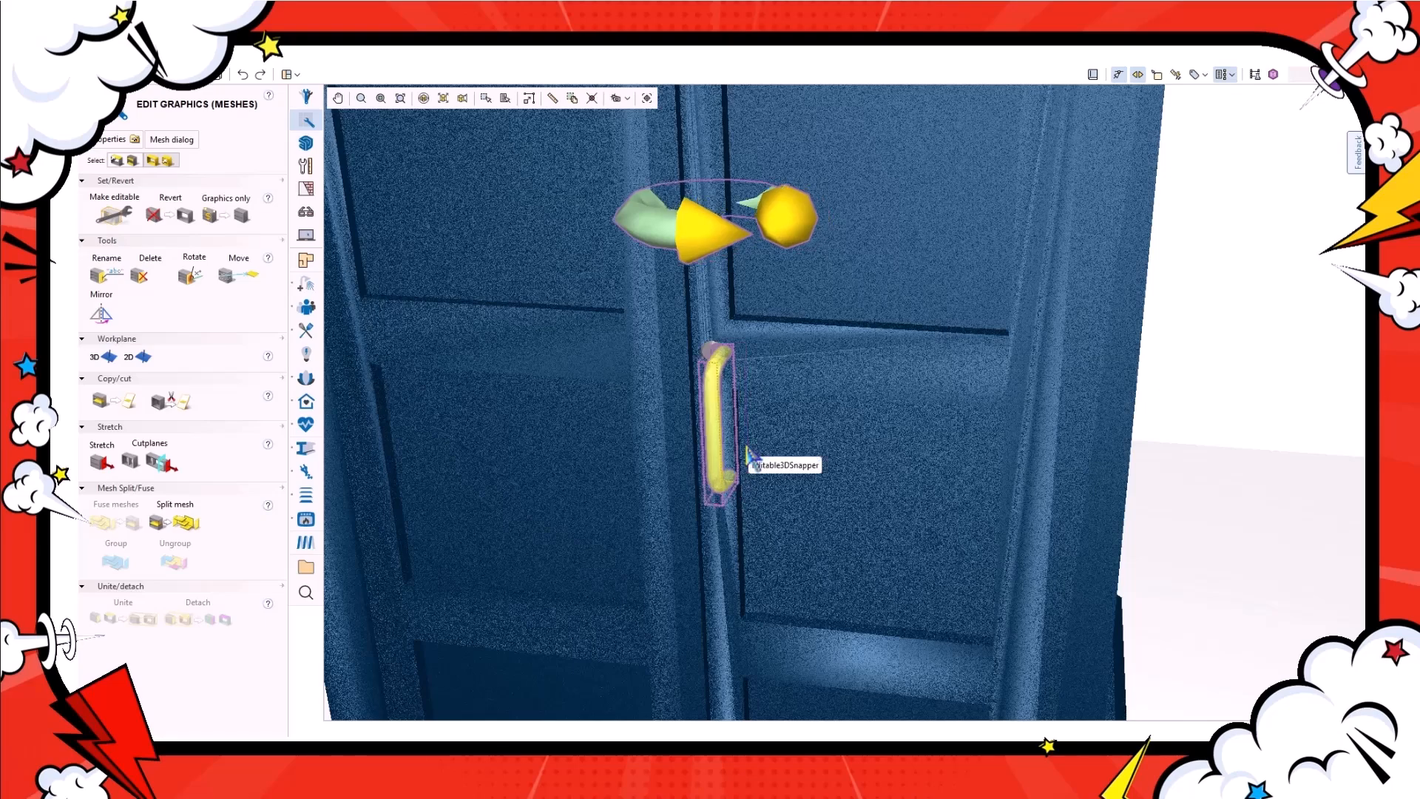
# Lower the handle in four increments so it sits below the round door lock.
pyautogui.moveTo(746, 452); pyautogui.dragTo(909, 450)
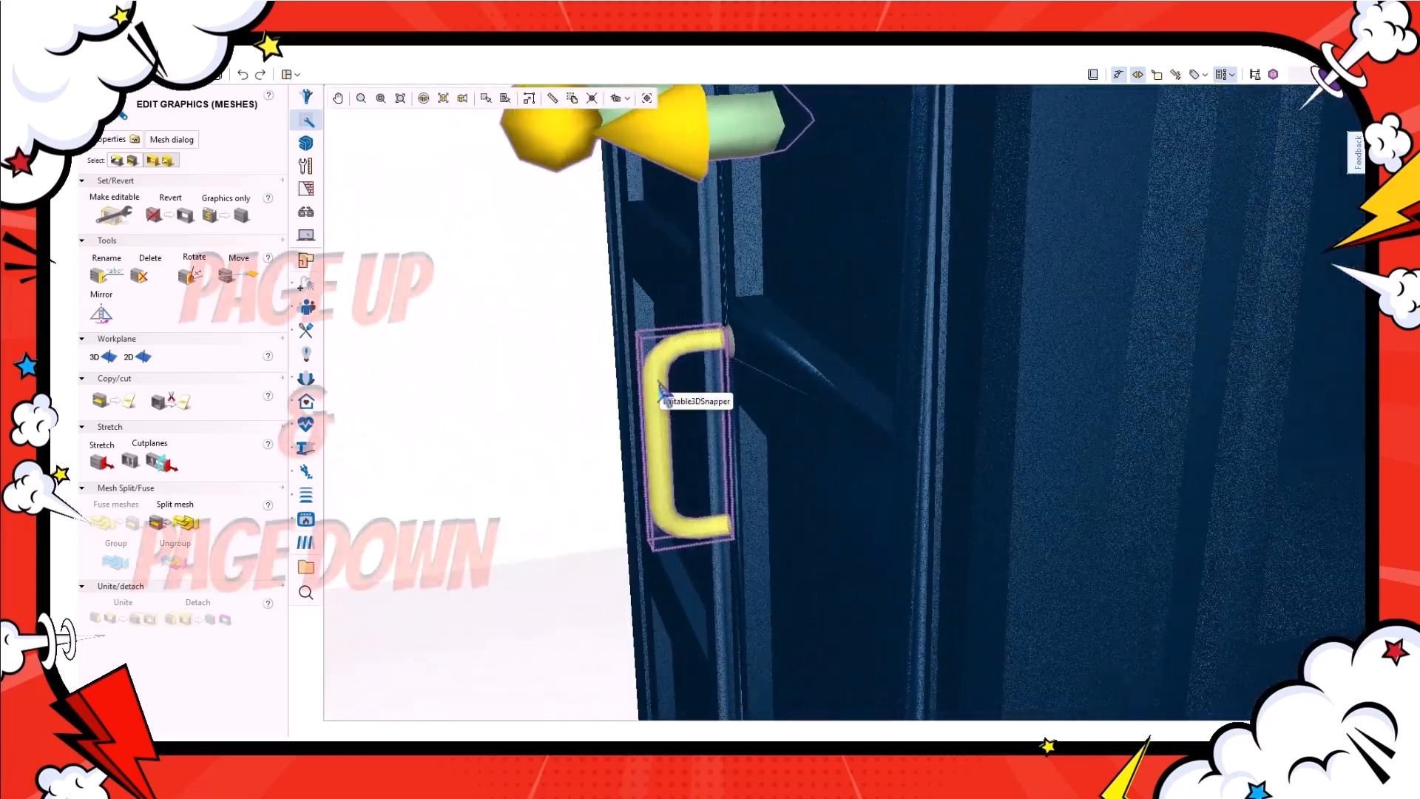
pyautogui.press('pagedown')
pyautogui.press('pagedown')
pyautogui.press('pagedown')
pyautogui.press('pagedown')
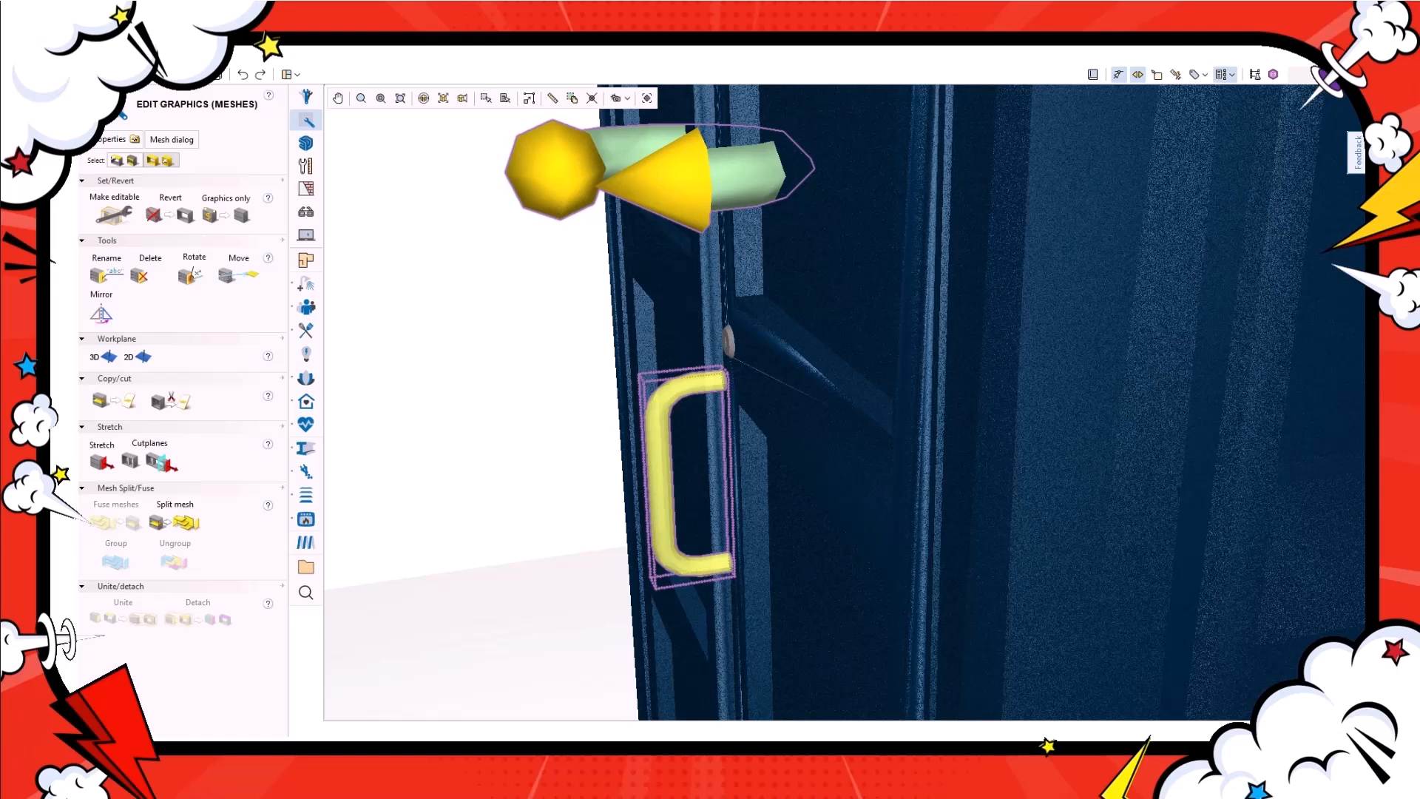
# In the 2D plan, copy the handle to the left door and check both handles in 3D.
pyautogui.press('F2')
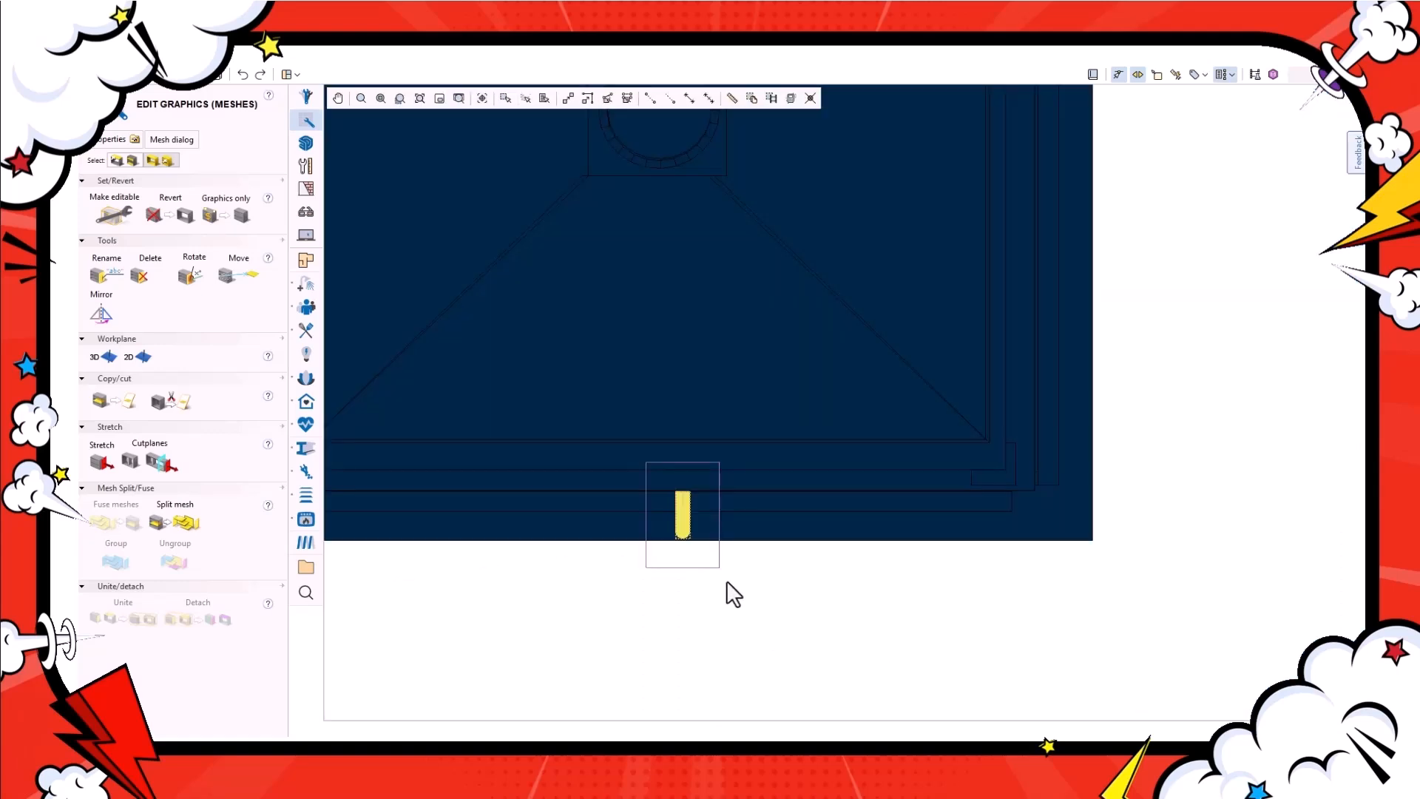
pyautogui.keyDown('ctrl'); pyautogui.moveTo(681, 536); pyautogui.dragTo(621, 515); pyautogui.keyUp('ctrl')
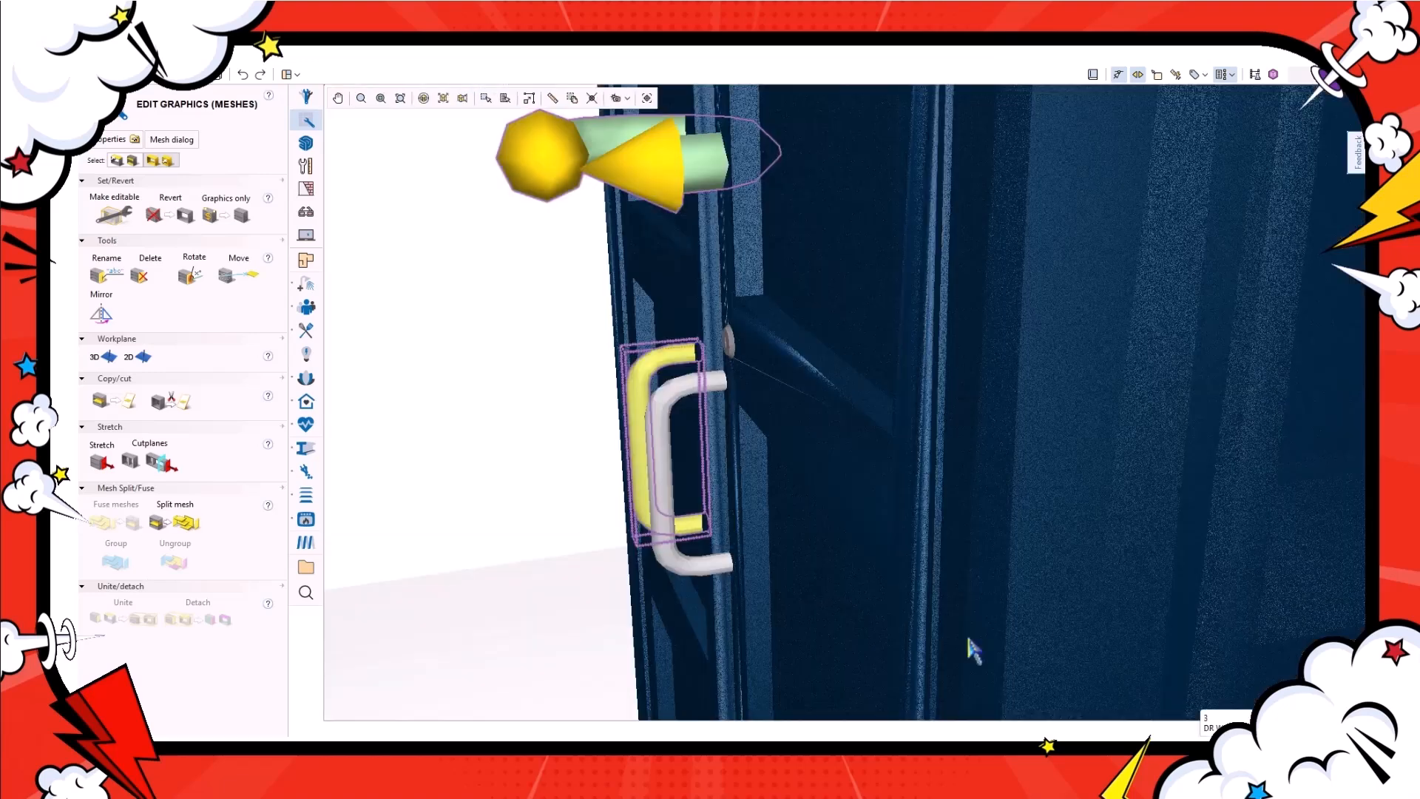
pyautogui.moveTo(612, 575); pyautogui.dragTo(657, 602, button='middle')
pyautogui.scroll(4, 998, 565)
pyautogui.moveTo(1063, 596)
pyautogui.mouseDown(button='middle')
pyautogui.moveTo(1071, 618)
pyautogui.moveTo(1087, 606)
pyautogui.mouseUp(button='middle')
pyautogui.scroll(-4, 1022, 427)
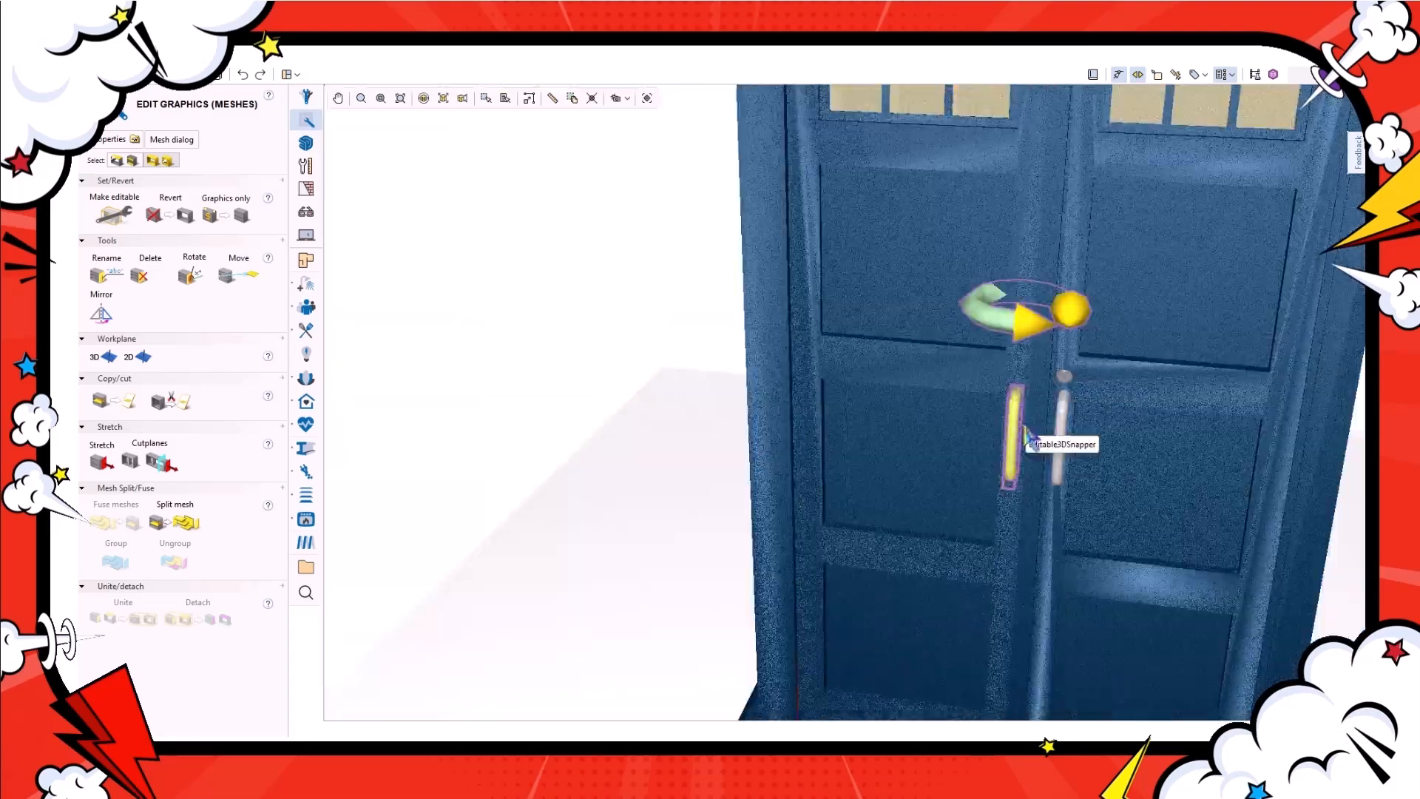
# Select all police box components, unite them into PMDataSnapper and clear the selection.
pyautogui.moveTo(1088, 509); pyautogui.dragTo(938, 490, button='middle')
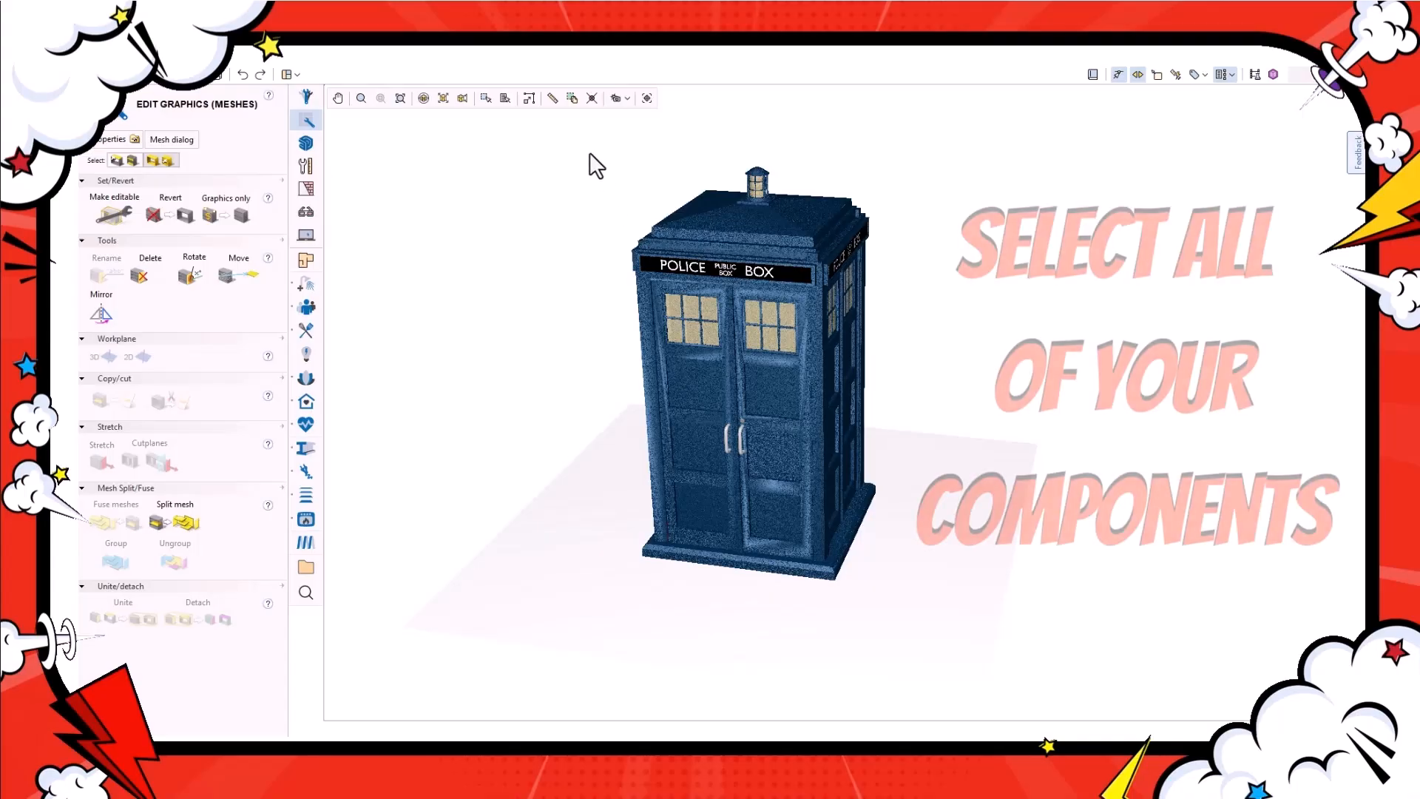
pyautogui.moveTo(590, 155); pyautogui.dragTo(840, 510)
pyautogui.moveTo(905, 595); pyautogui.dragTo(907, 598)
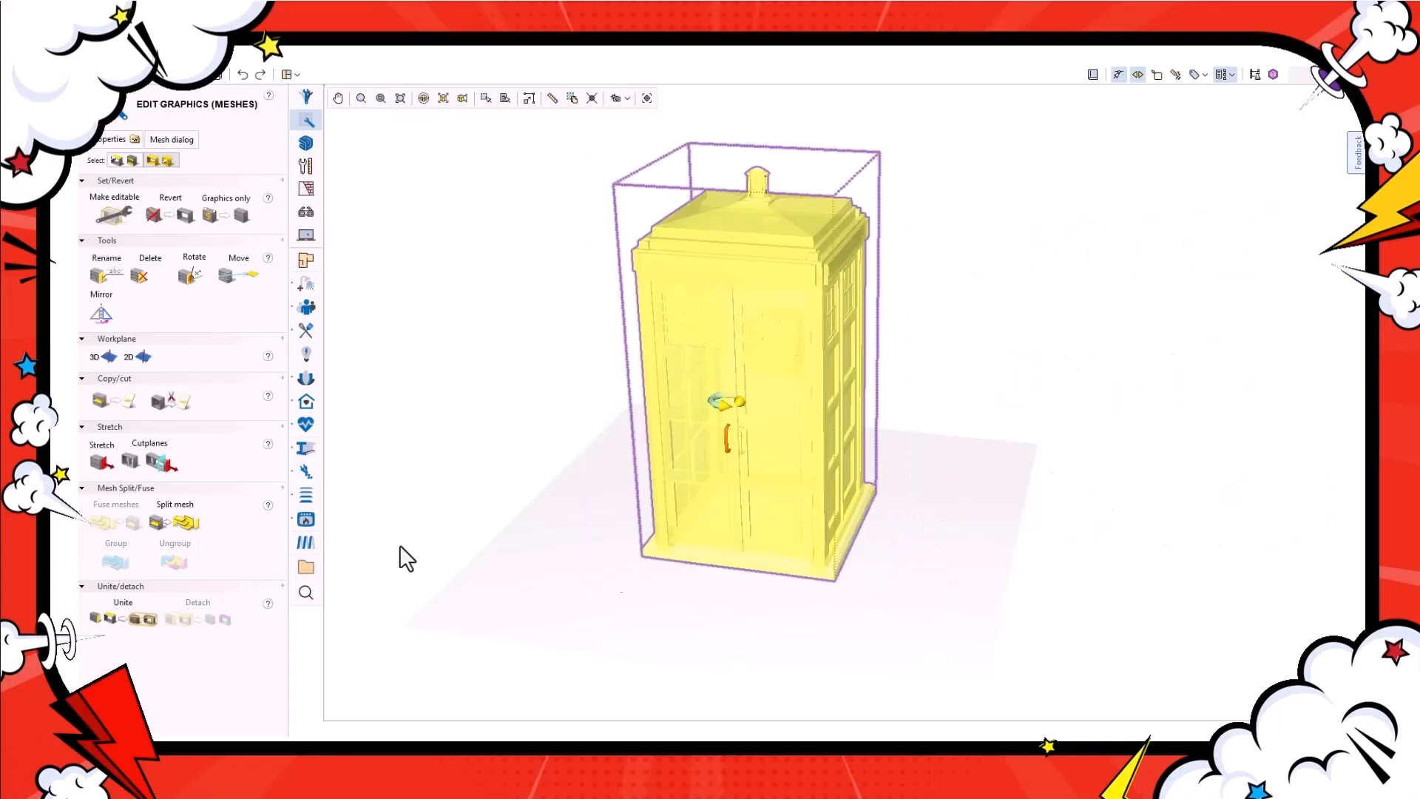
pyautogui.click(145, 618)
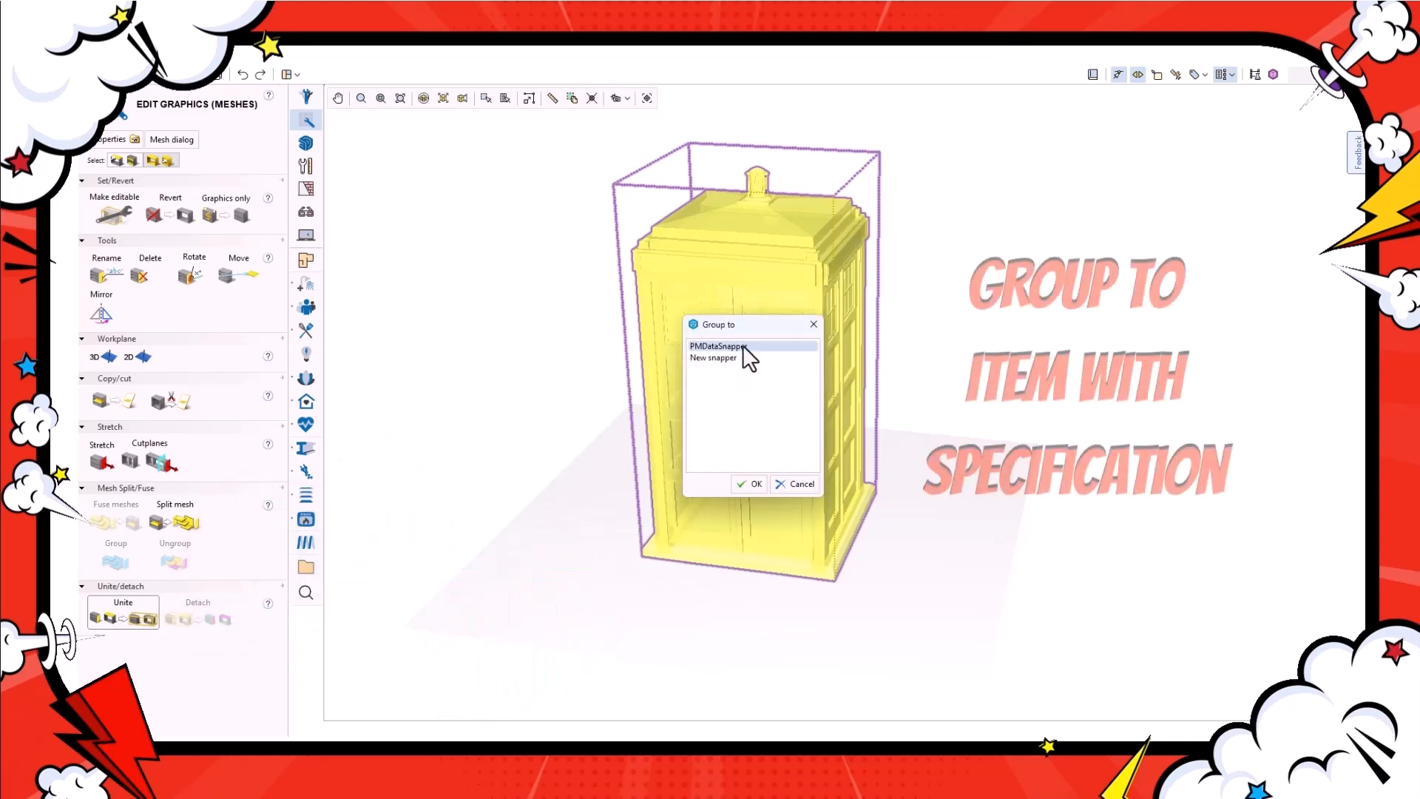
pyautogui.click(753, 484)
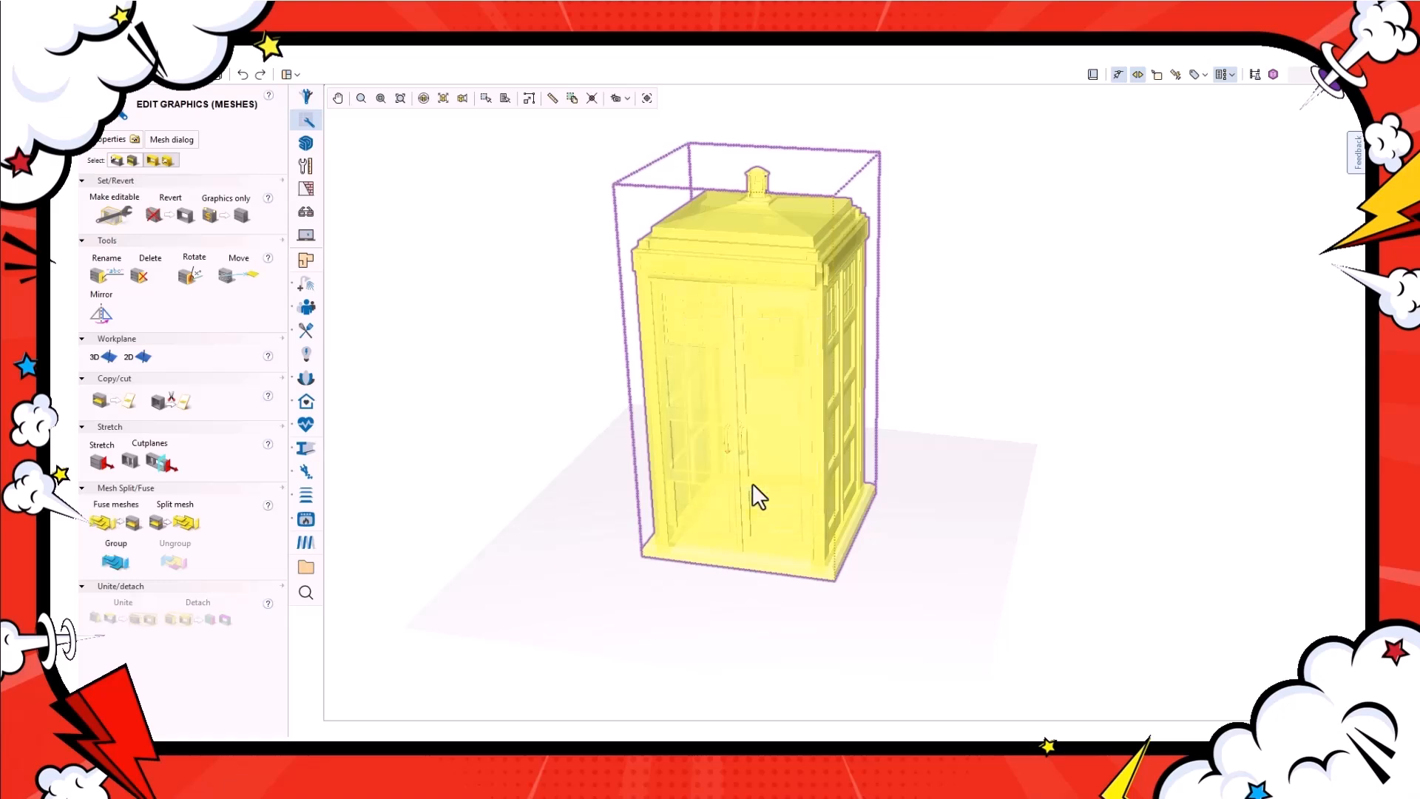
pyautogui.click(738, 625)
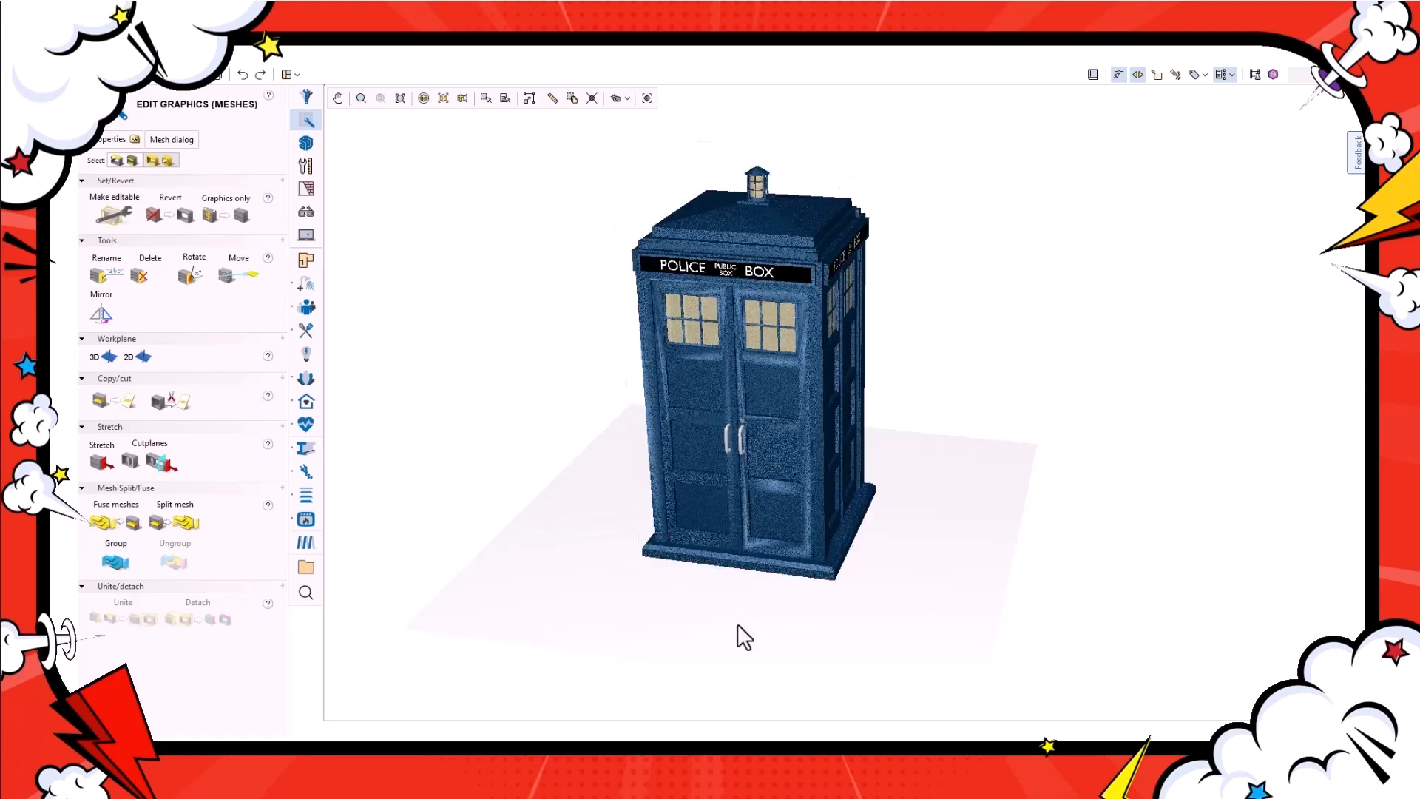
# Review the article, options and prices of the united police box in its query.
pyautogui.rightClick(762, 440)
pyautogui.click(782, 671)
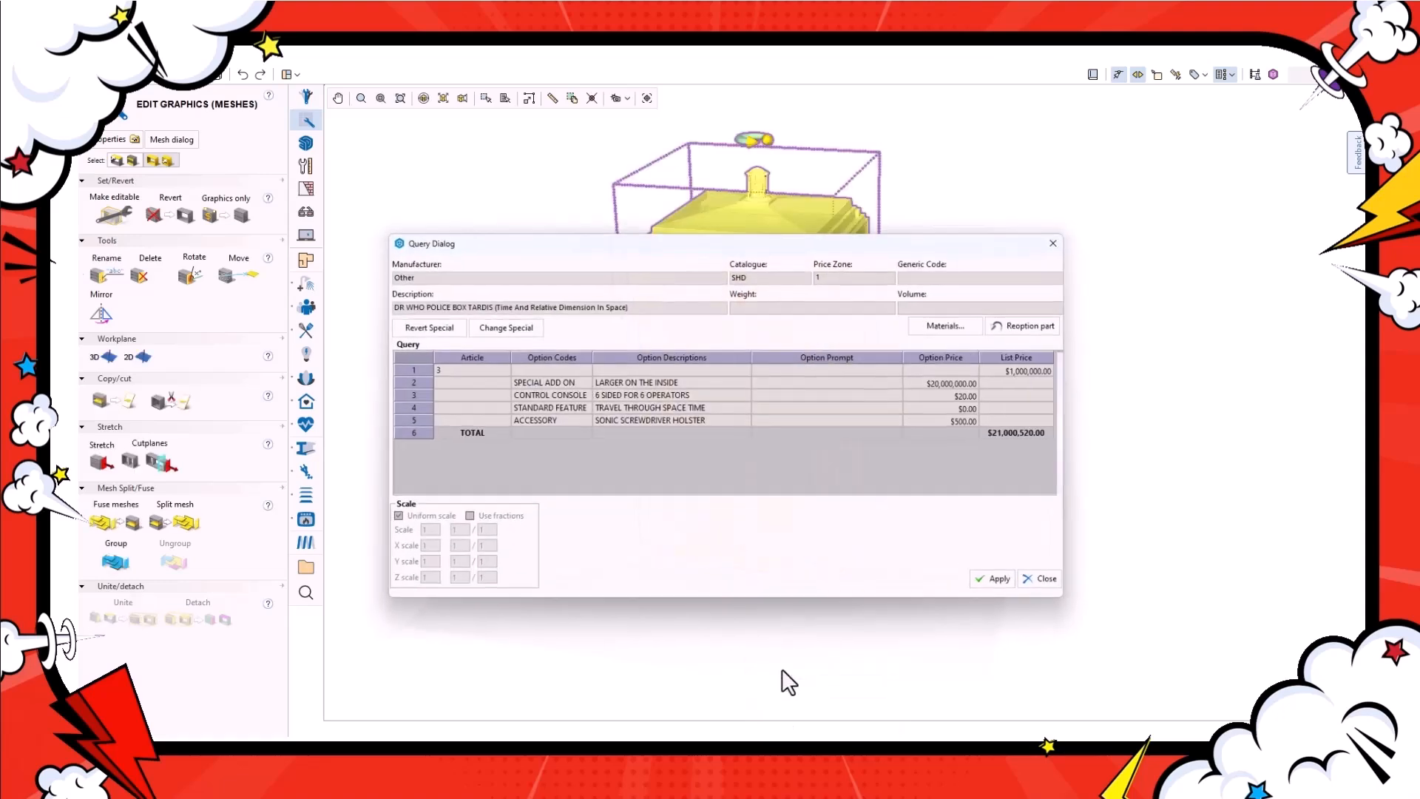
pyautogui.click(1044, 581)
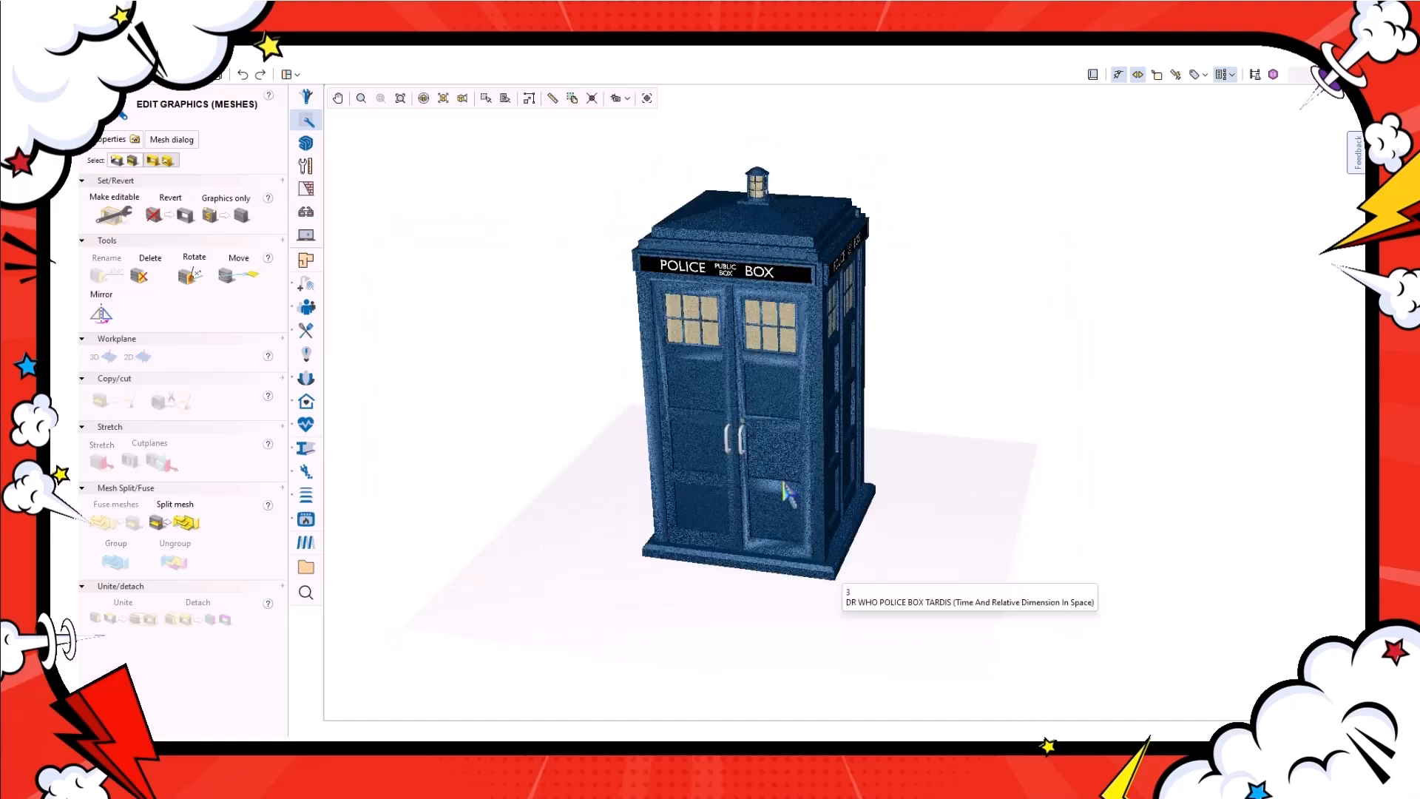
# Copy the united police box and place the duplicate on the floor beside the original.
pyautogui.click(789, 494)
pyautogui.click(712, 600)
pyautogui.click(721, 546)
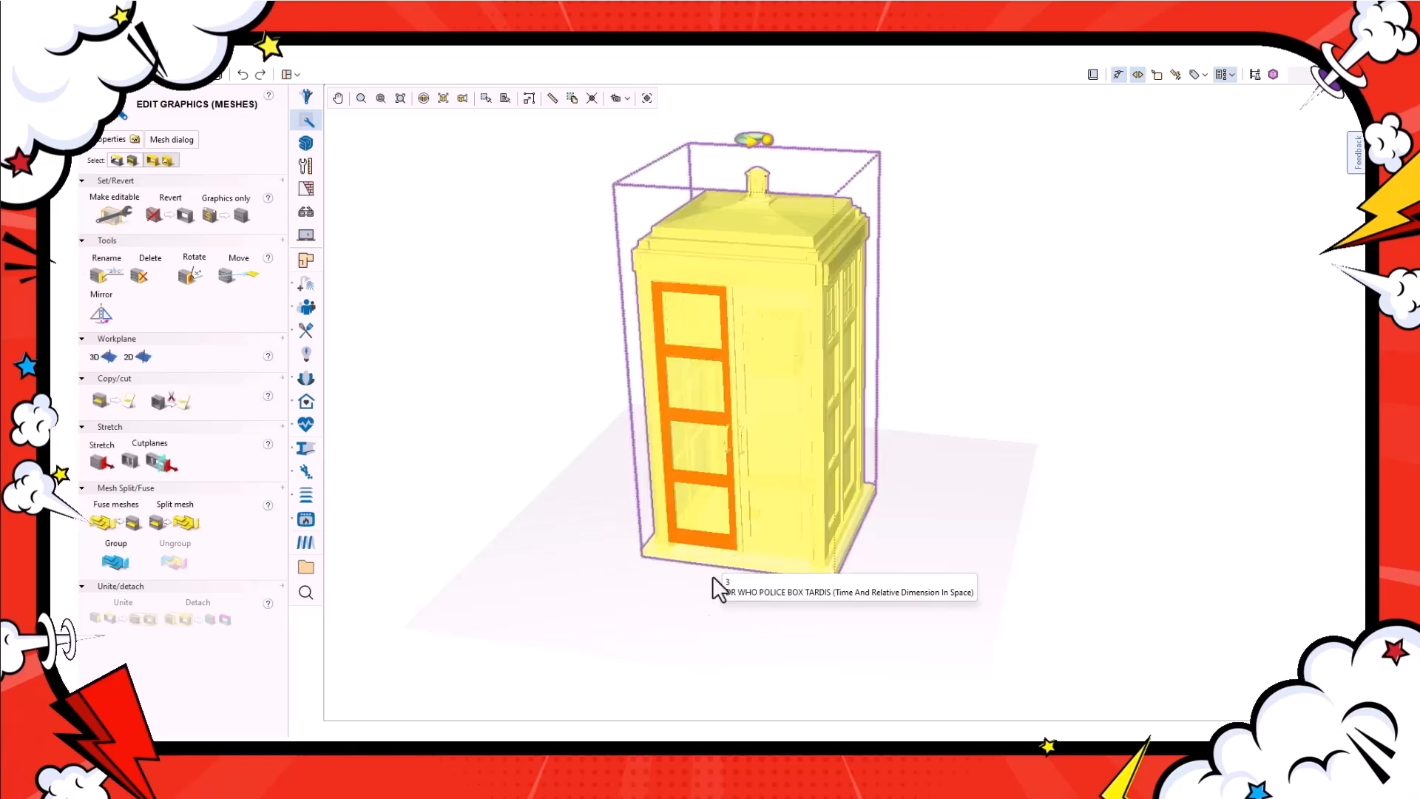
pyautogui.hotkey('ctrl', 'v')
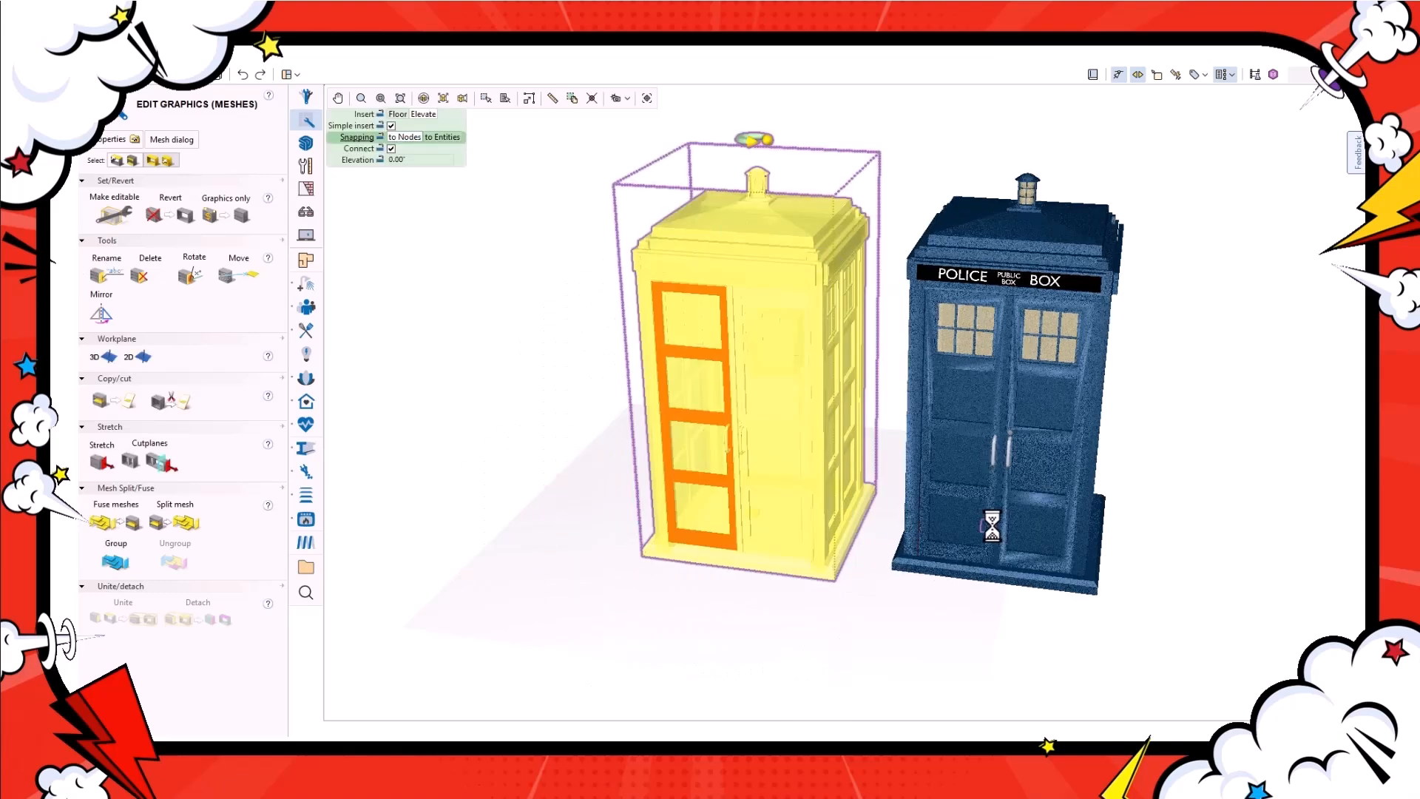
pyautogui.click(982, 543)
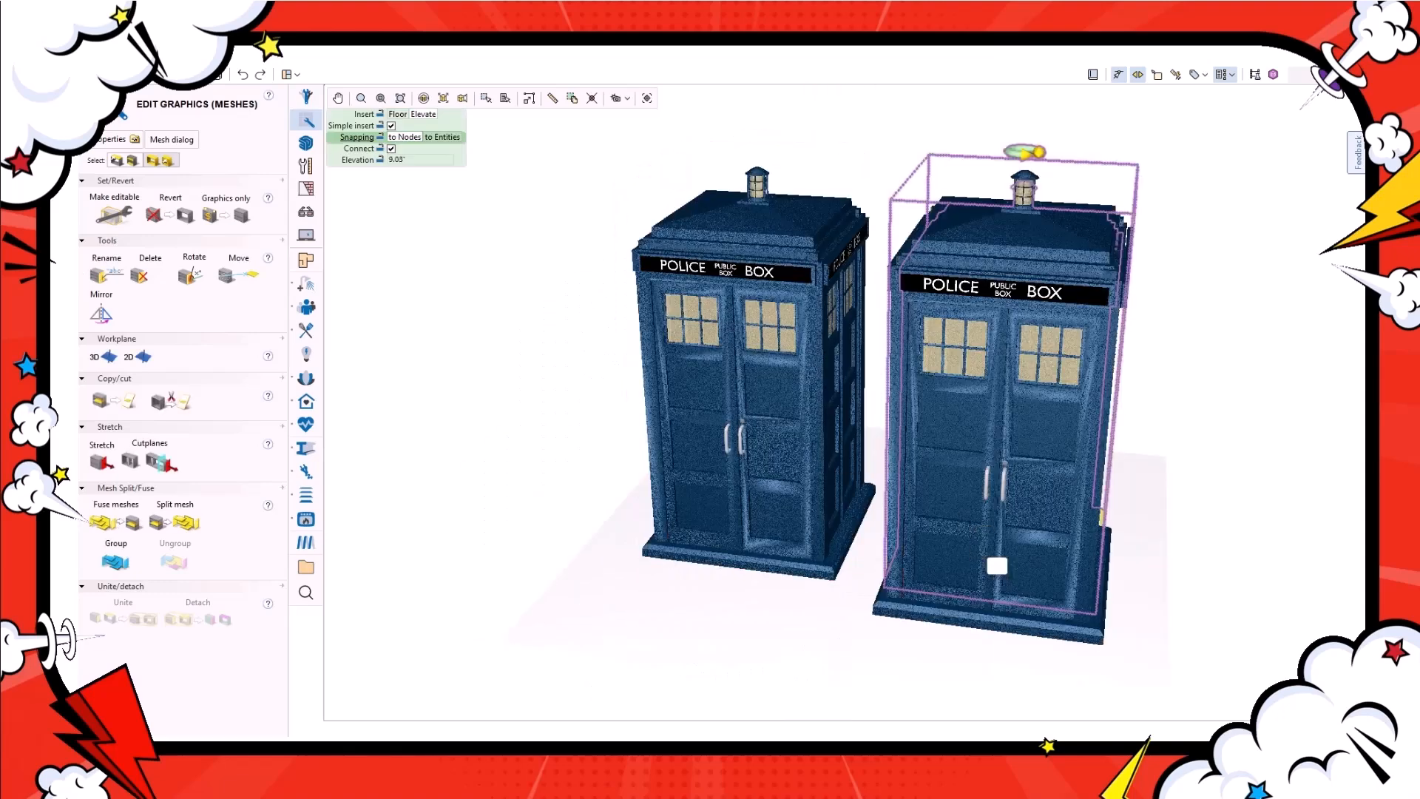
pyautogui.press('Escape')
pyautogui.moveTo(623, 540); pyautogui.dragTo(626, 578)
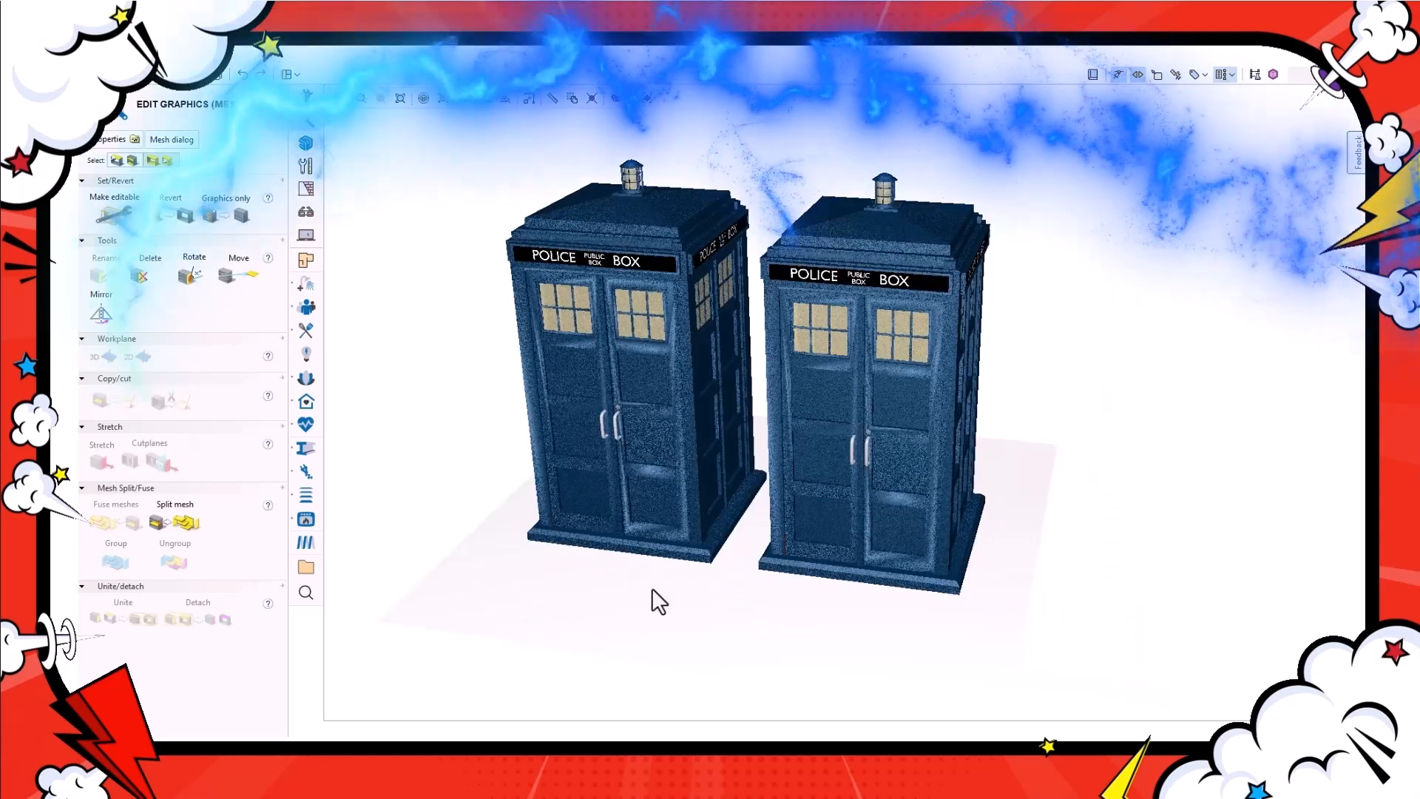
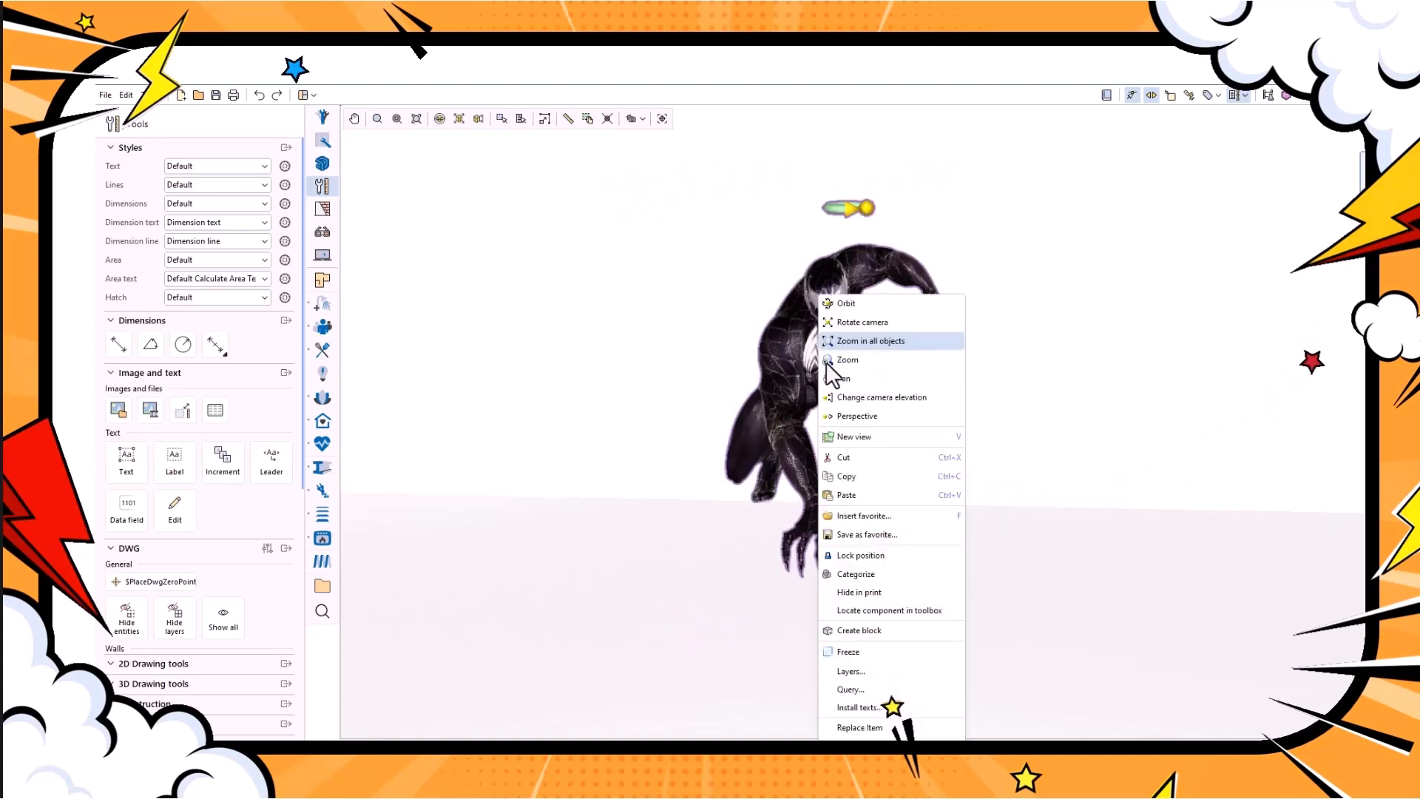
# Review the crouching Venom figure's query data, then bring both Venom figures into view.
pyautogui.click(847, 689)
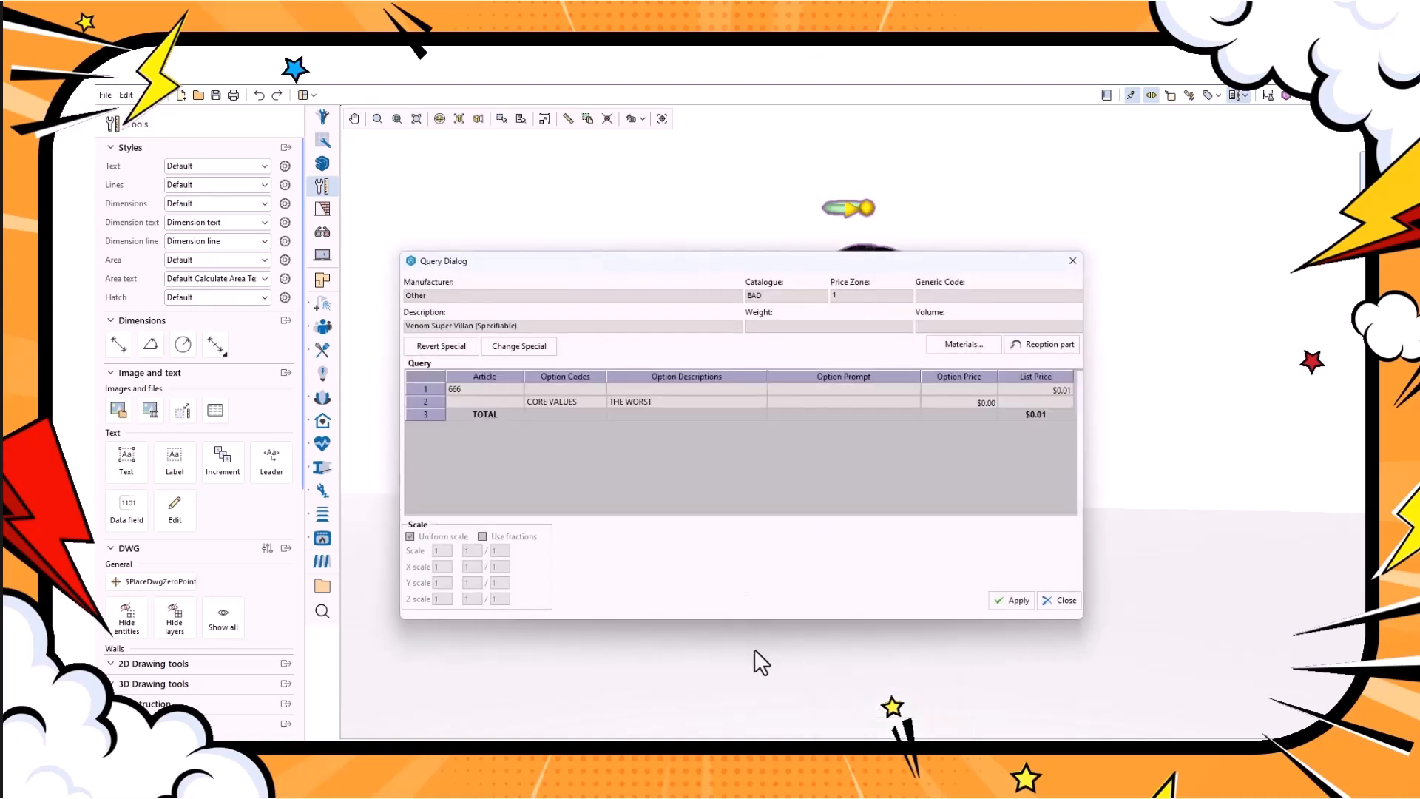
pyautogui.click(1065, 600)
pyautogui.scroll(-2, 1063, 593)
pyautogui.moveTo(1058, 589); pyautogui.dragTo(747, 603, button='middle')
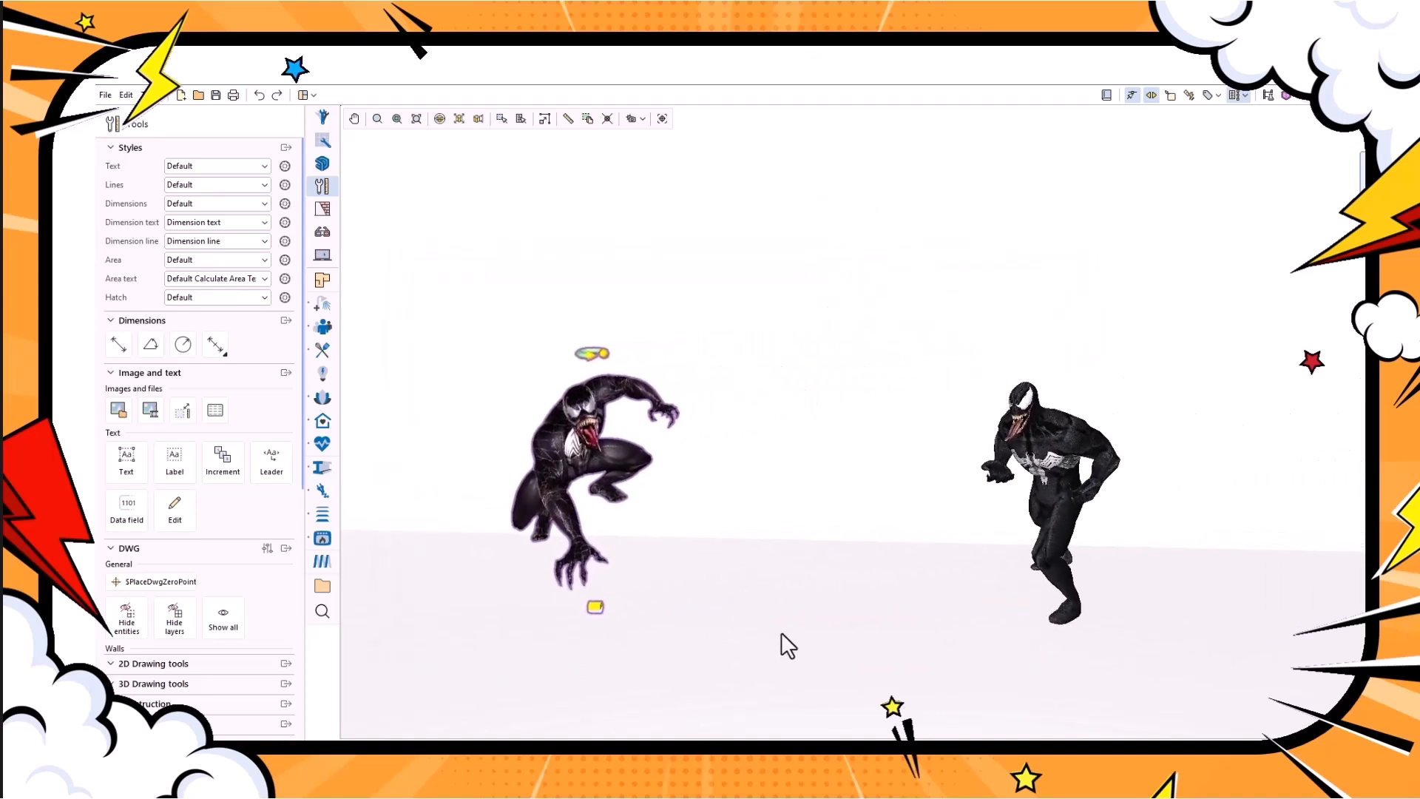
pyautogui.scroll(1, 814, 633)
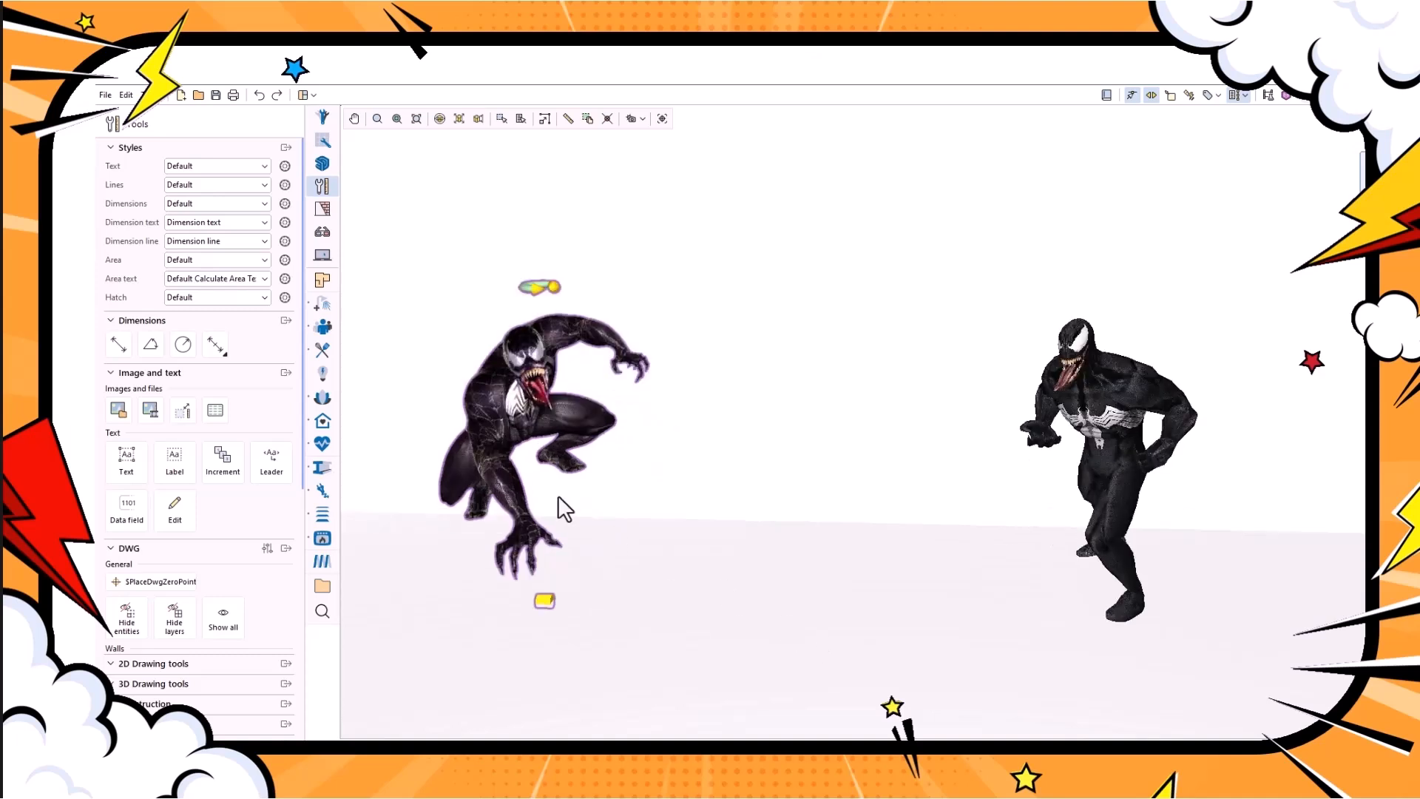
# Start replacing the crouching Venom's graphics, using the standing 3D Venom as the source graphic.
pyautogui.click(322, 116)
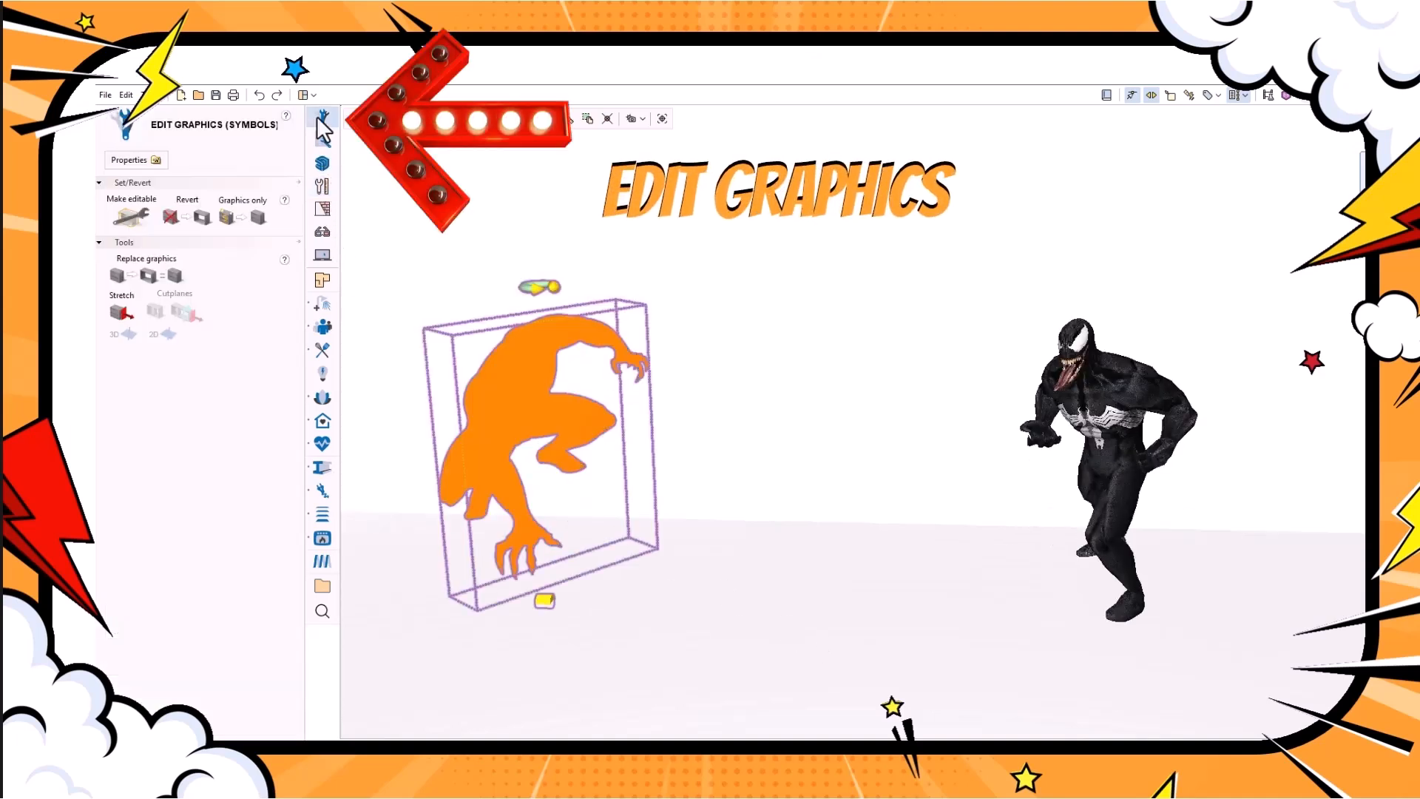
pyautogui.click(795, 592)
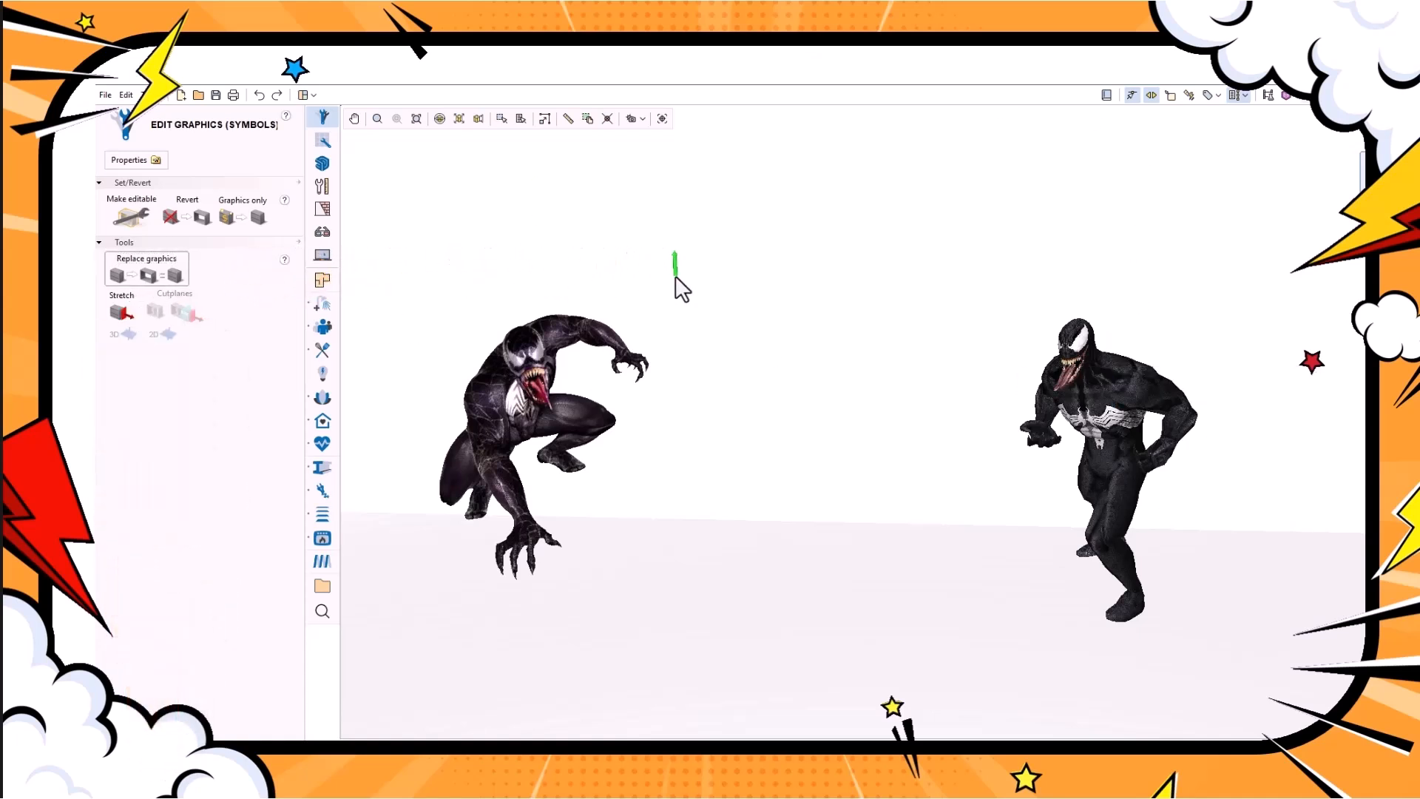
pyautogui.click(1074, 403)
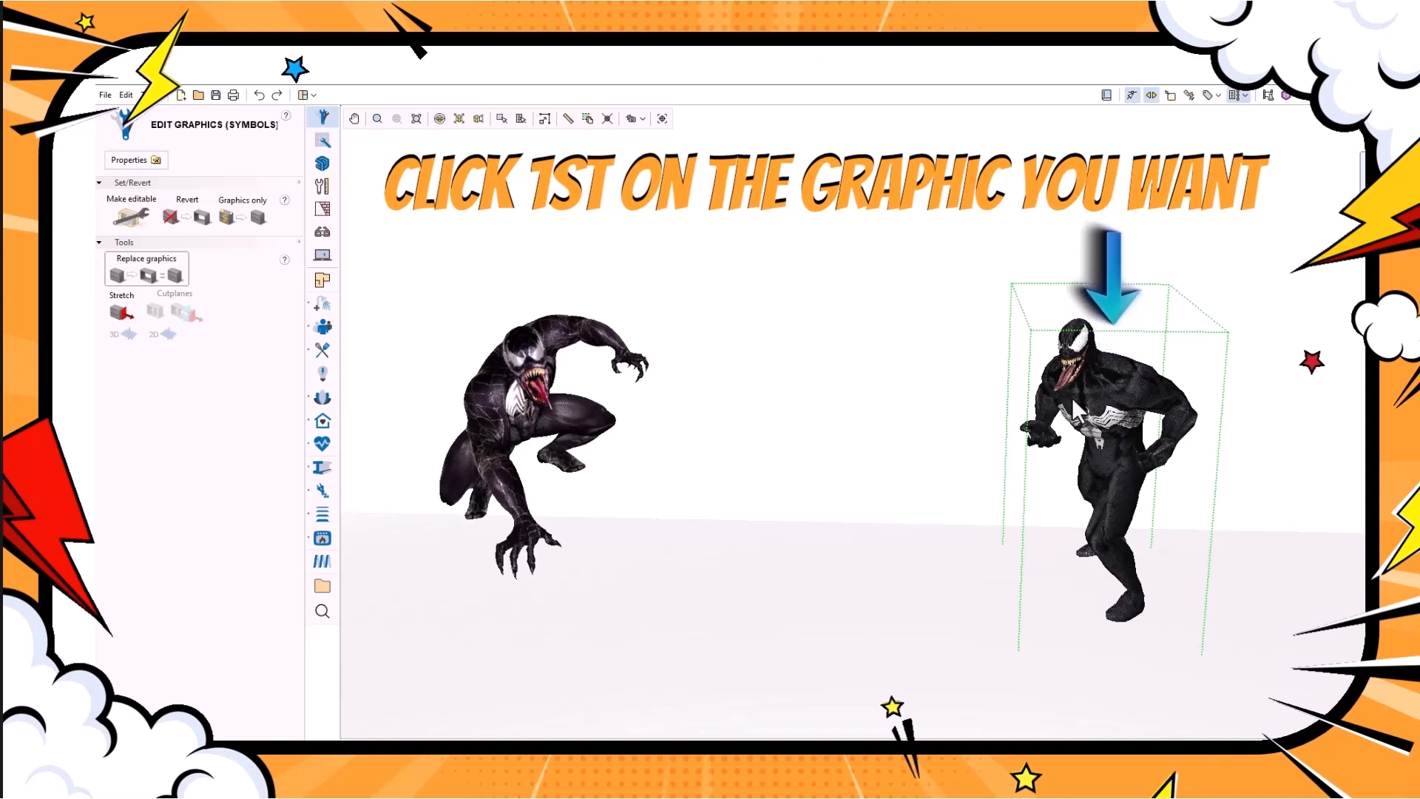
pyautogui.click(588, 356)
pyautogui.click(553, 392)
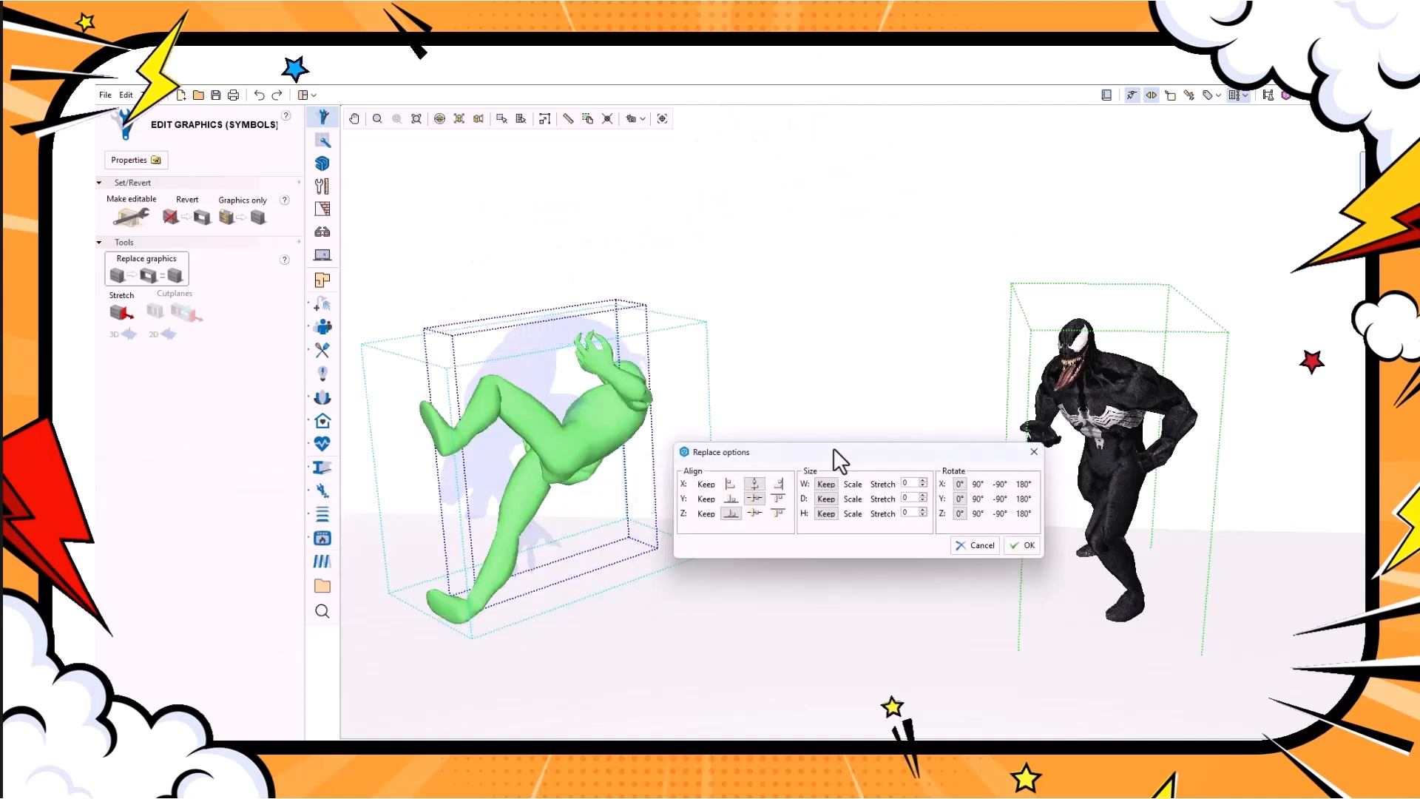
# Rotate the replacement graphic -90° about Z and apply the replacement.
pyautogui.moveTo(814, 466); pyautogui.dragTo(792, 391)
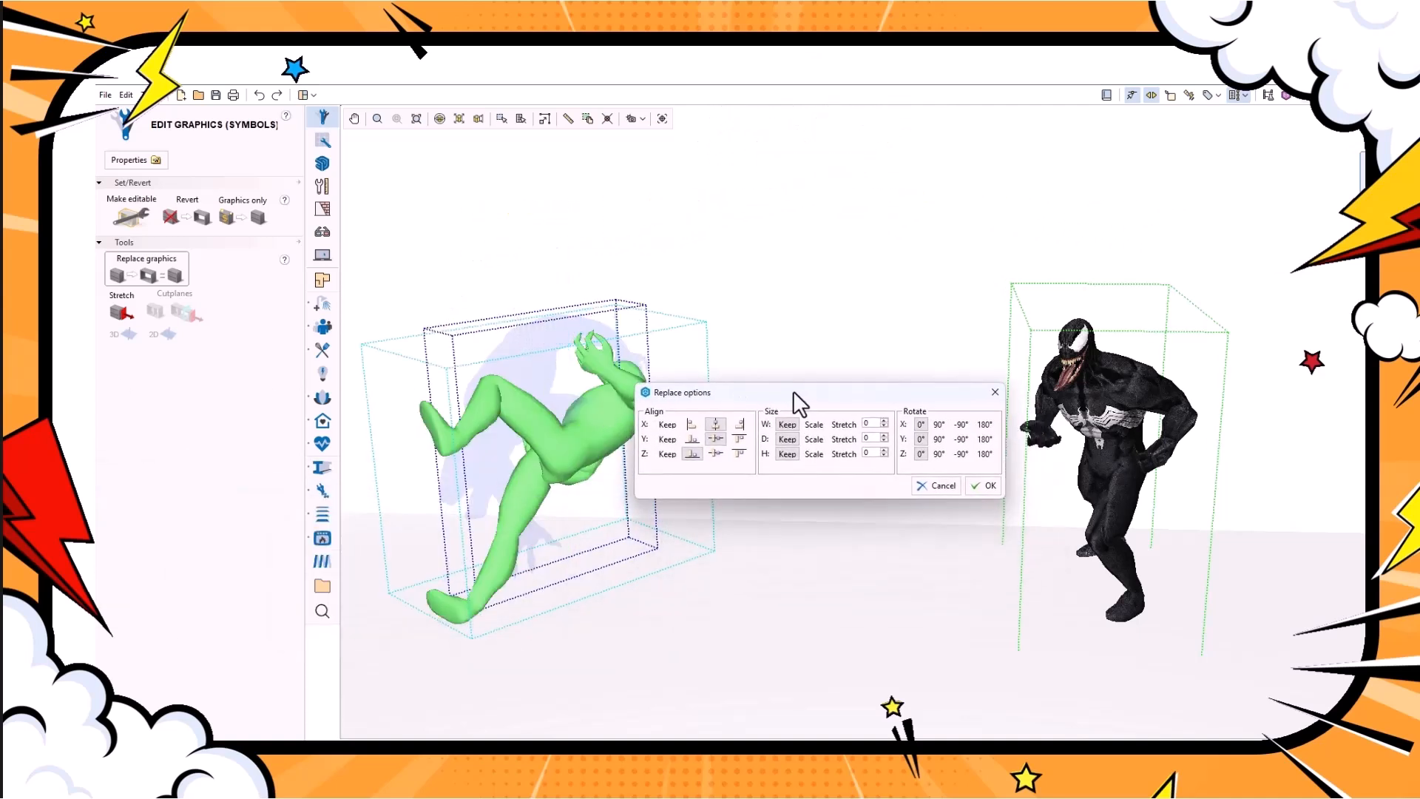
pyautogui.click(936, 453)
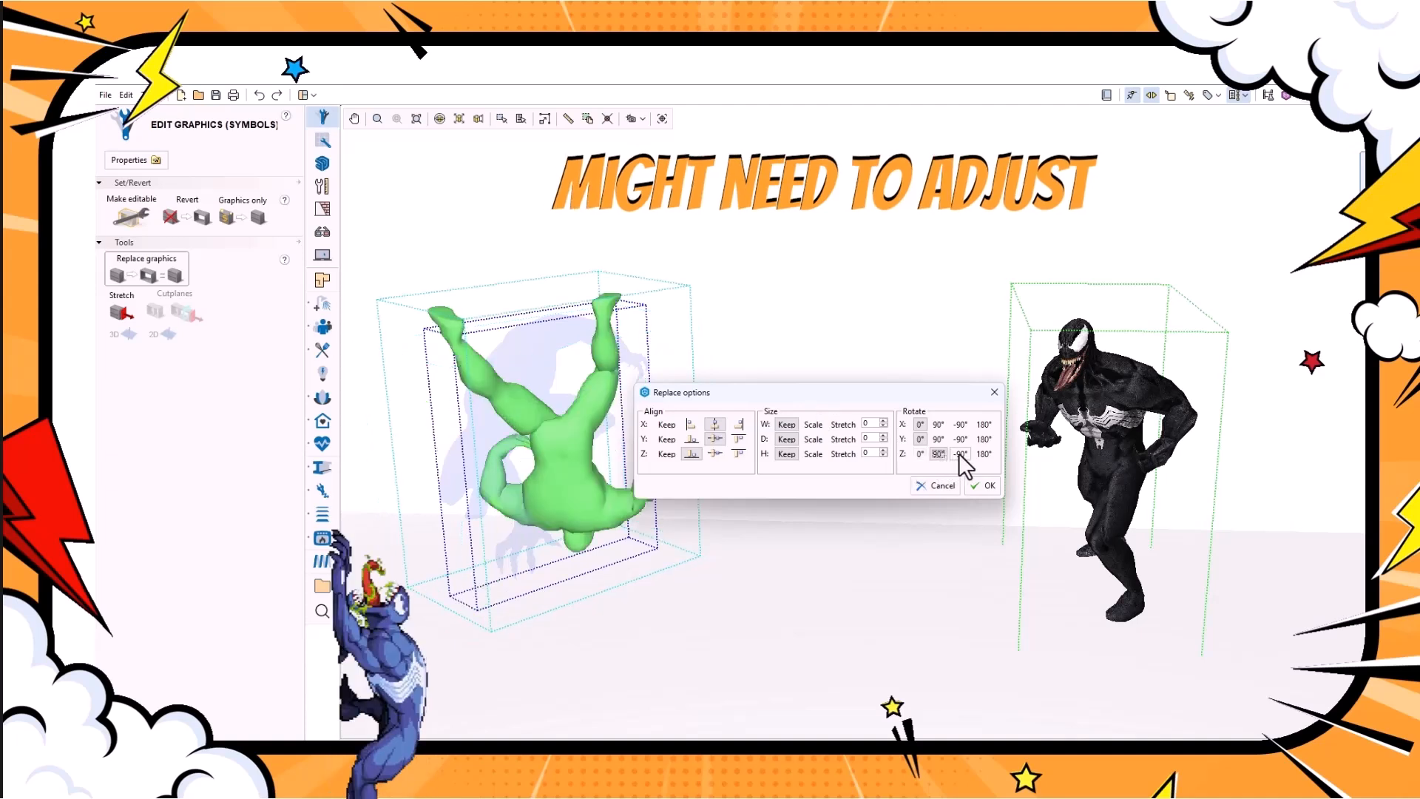
pyautogui.click(959, 453)
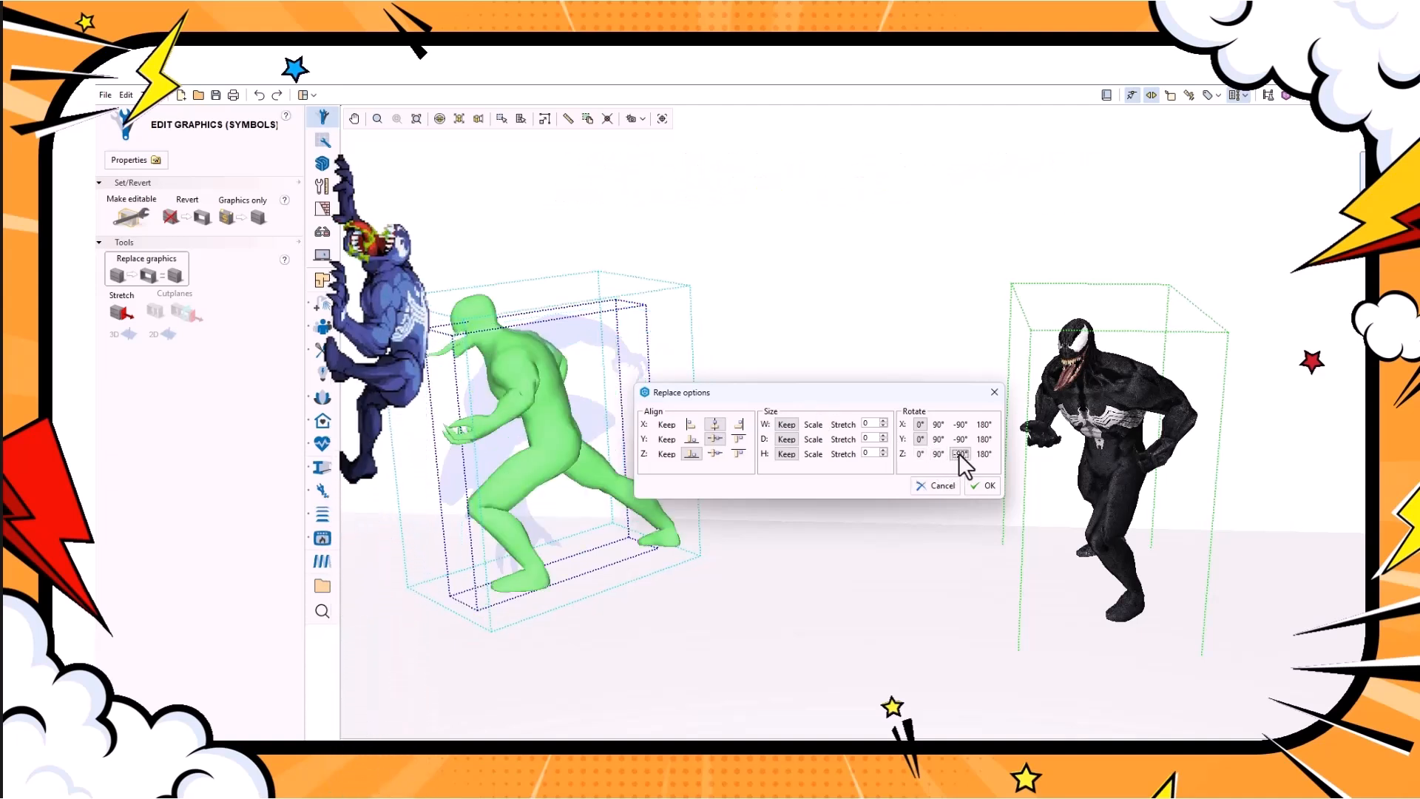
pyautogui.click(989, 486)
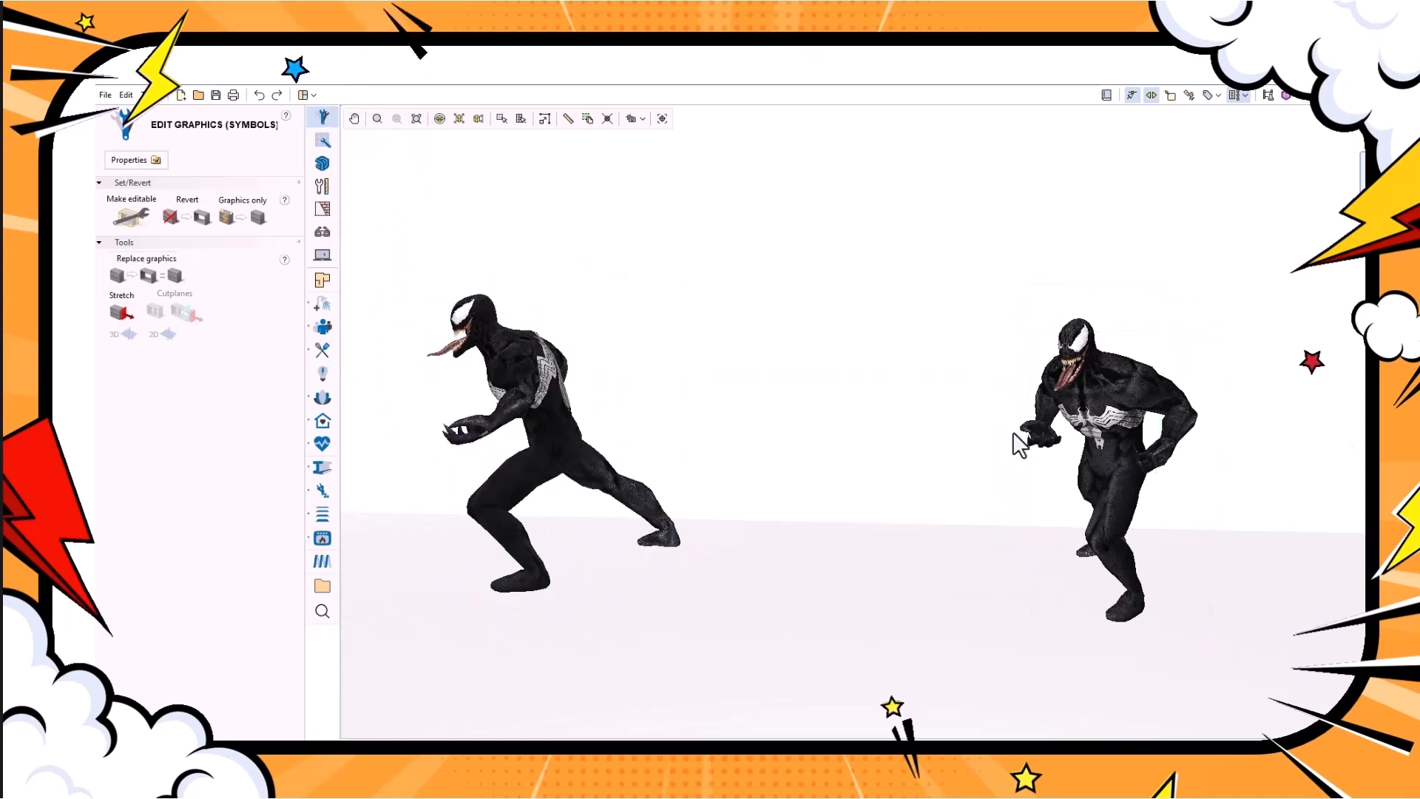
# Delete the source Venom figure and check the CAD settings for loaded files.
pyautogui.press('Delete')
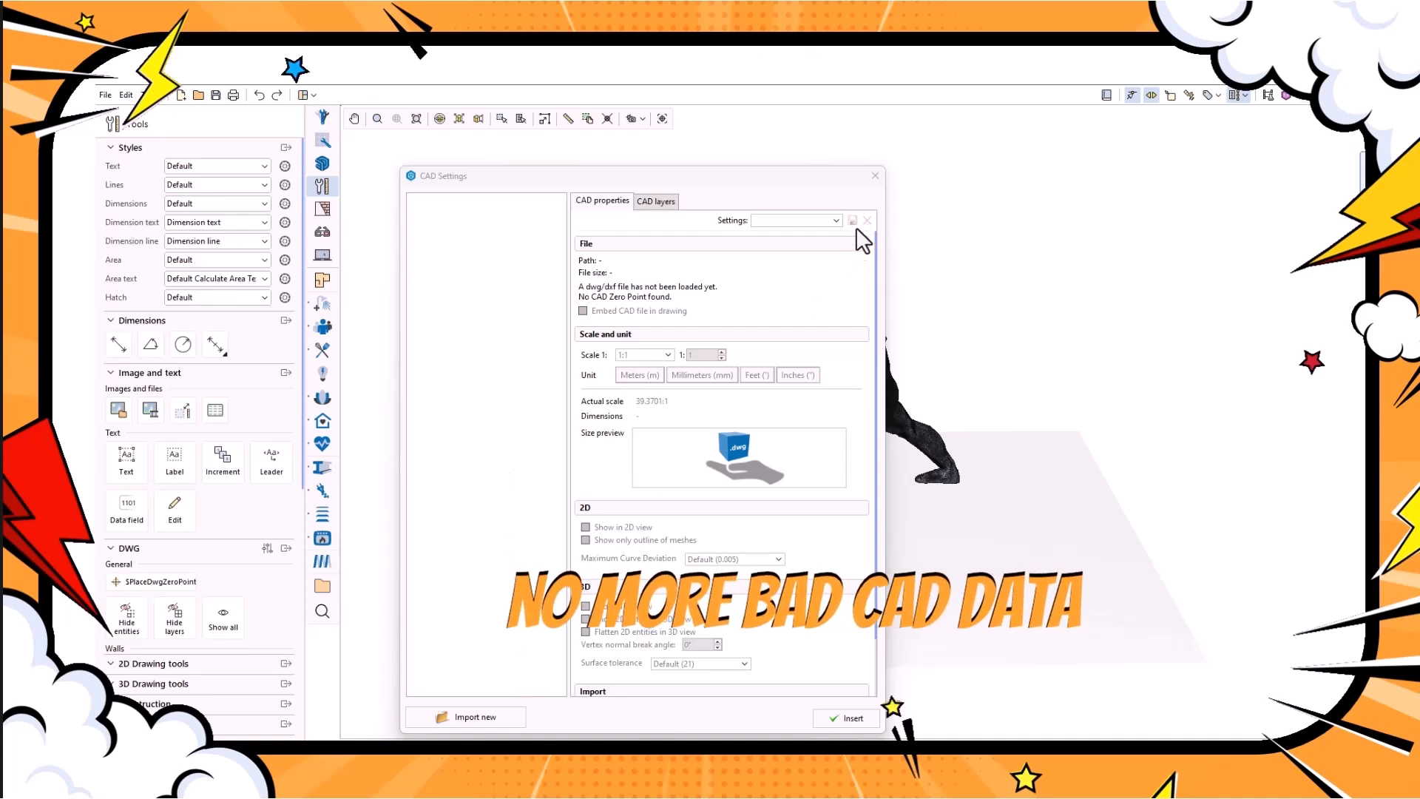
pyautogui.click(874, 176)
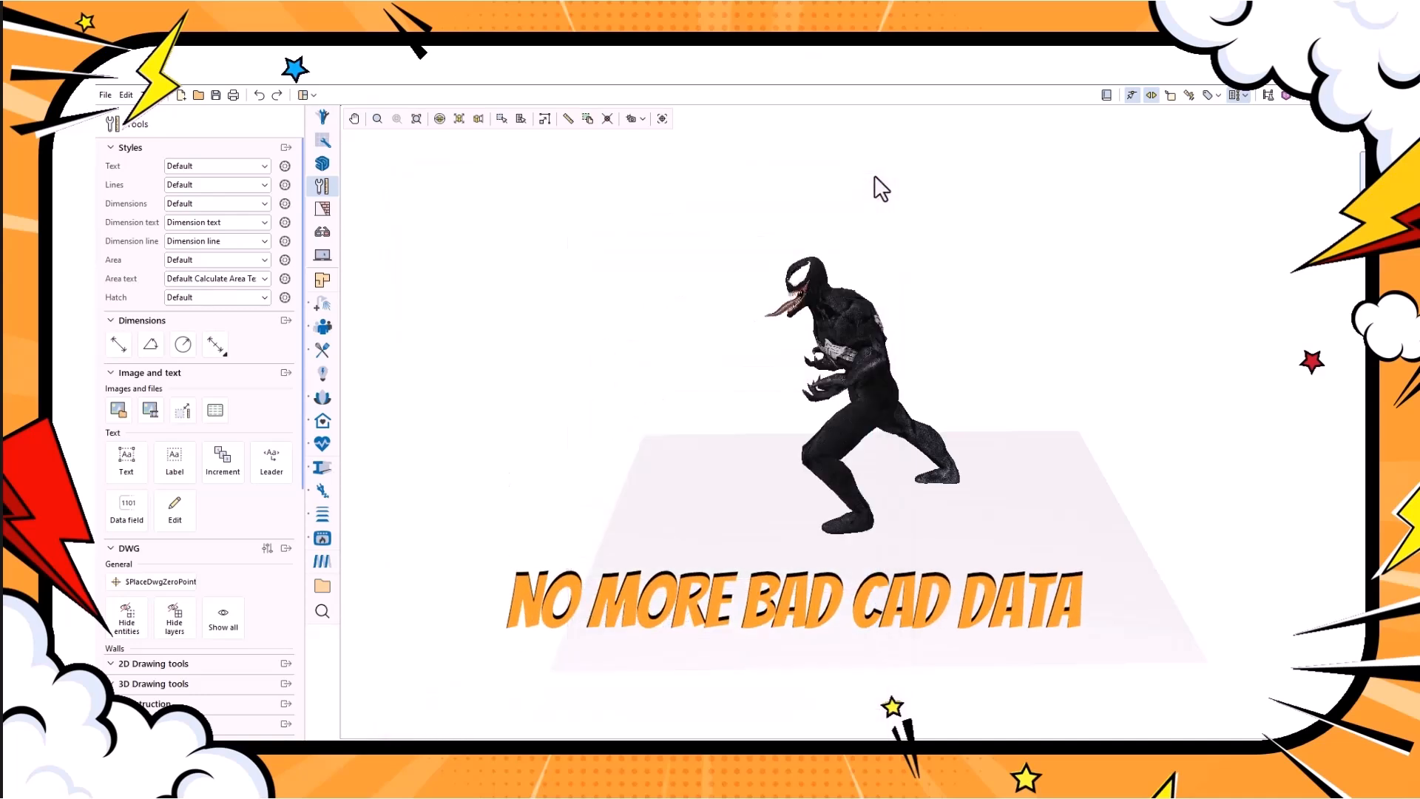
# Duplicate the Venom item into a group and shift the rearmost figure slightly to the right.
pyautogui.rightClick(840, 318)
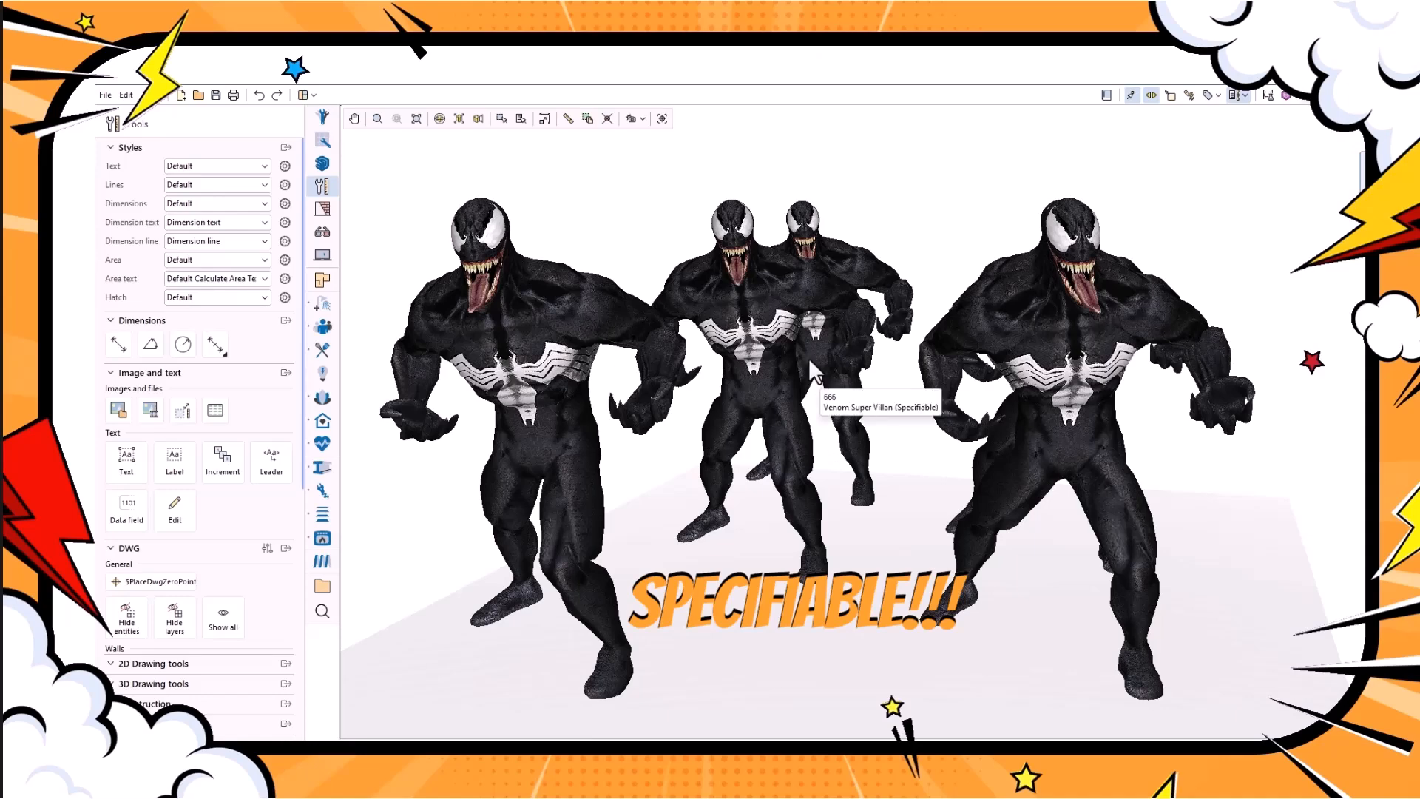
pyautogui.moveTo(814, 360); pyautogui.dragTo(849, 362)
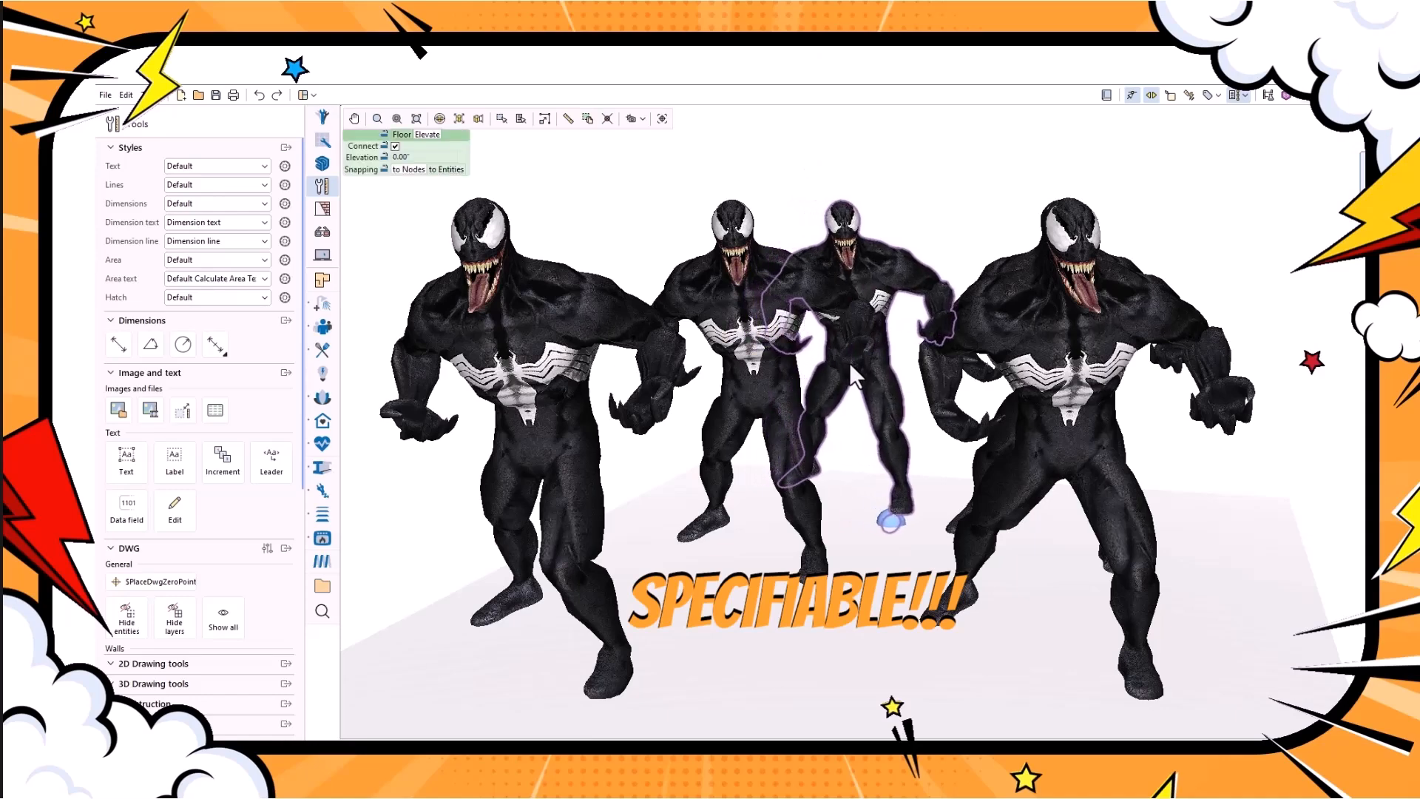
pyautogui.click(822, 662)
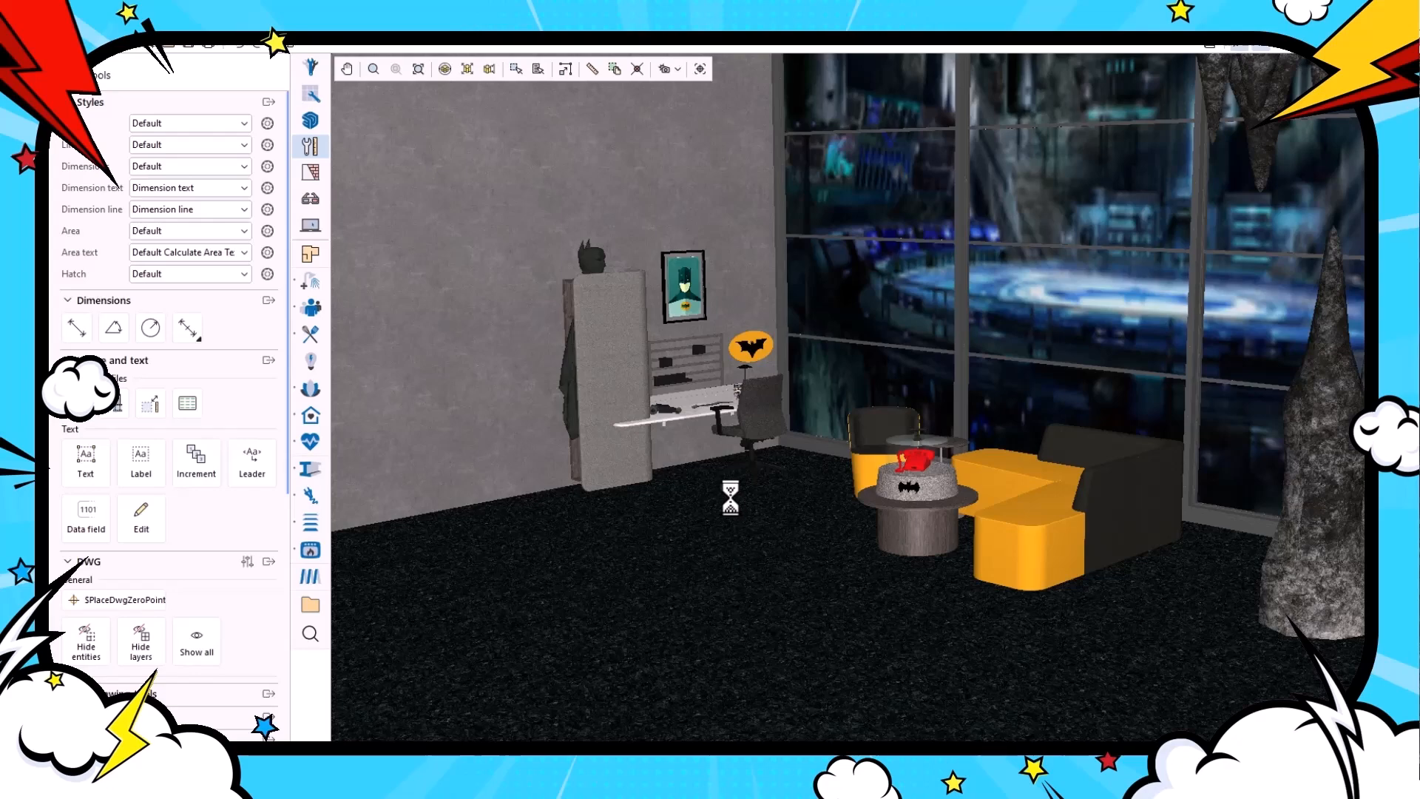
# Query the small black Antenna Power Beam cup on the wall rails and make it a special.
pyautogui.scroll(9, 728, 385)
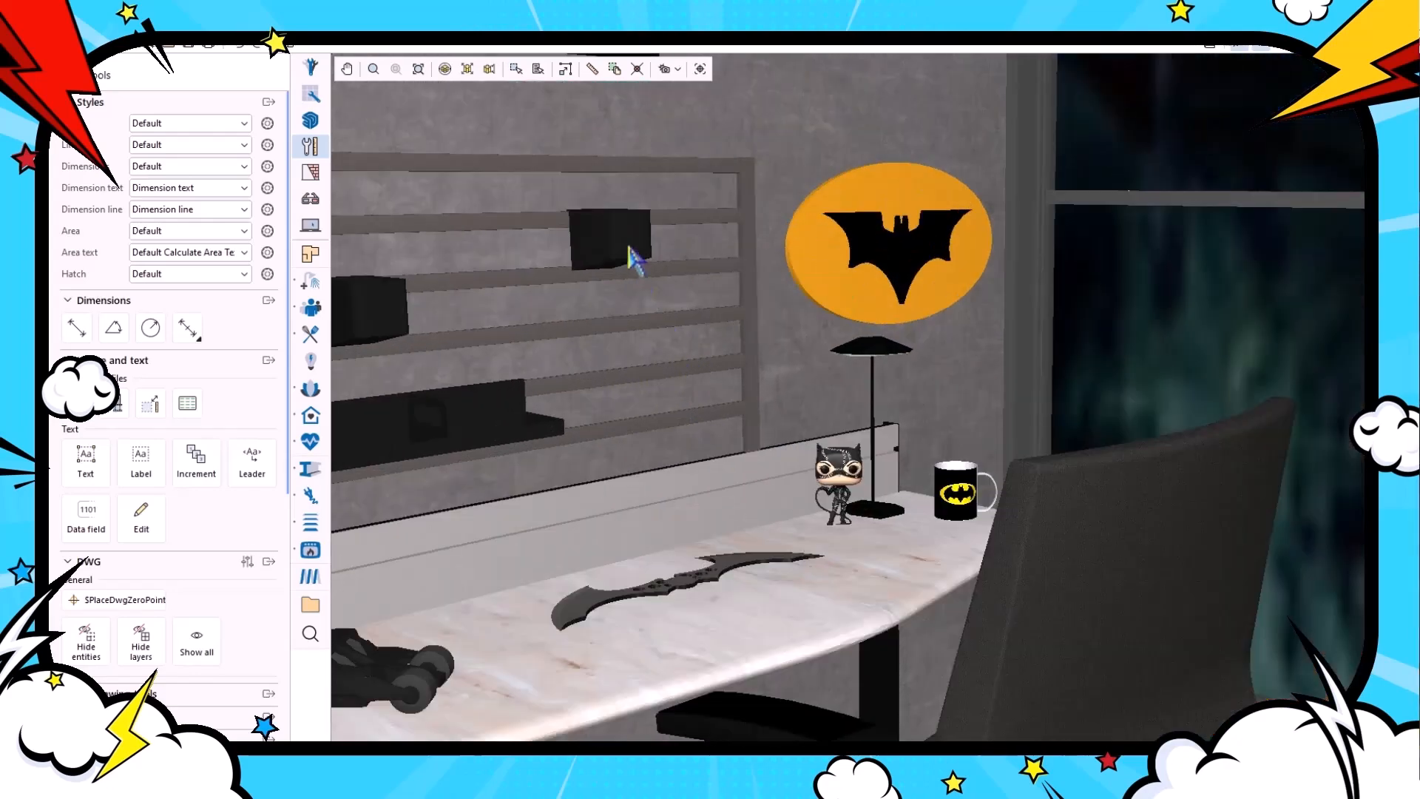
pyautogui.click(629, 248)
pyautogui.moveTo(629, 250)
pyautogui.mouseDown()
pyautogui.moveTo(641, 291)
pyautogui.moveTo(691, 333)
pyautogui.moveTo(586, 196)
pyautogui.moveTo(636, 352)
pyautogui.moveTo(606, 219)
pyautogui.moveTo(627, 237)
pyautogui.mouseUp()
pyautogui.rightClick(628, 238)
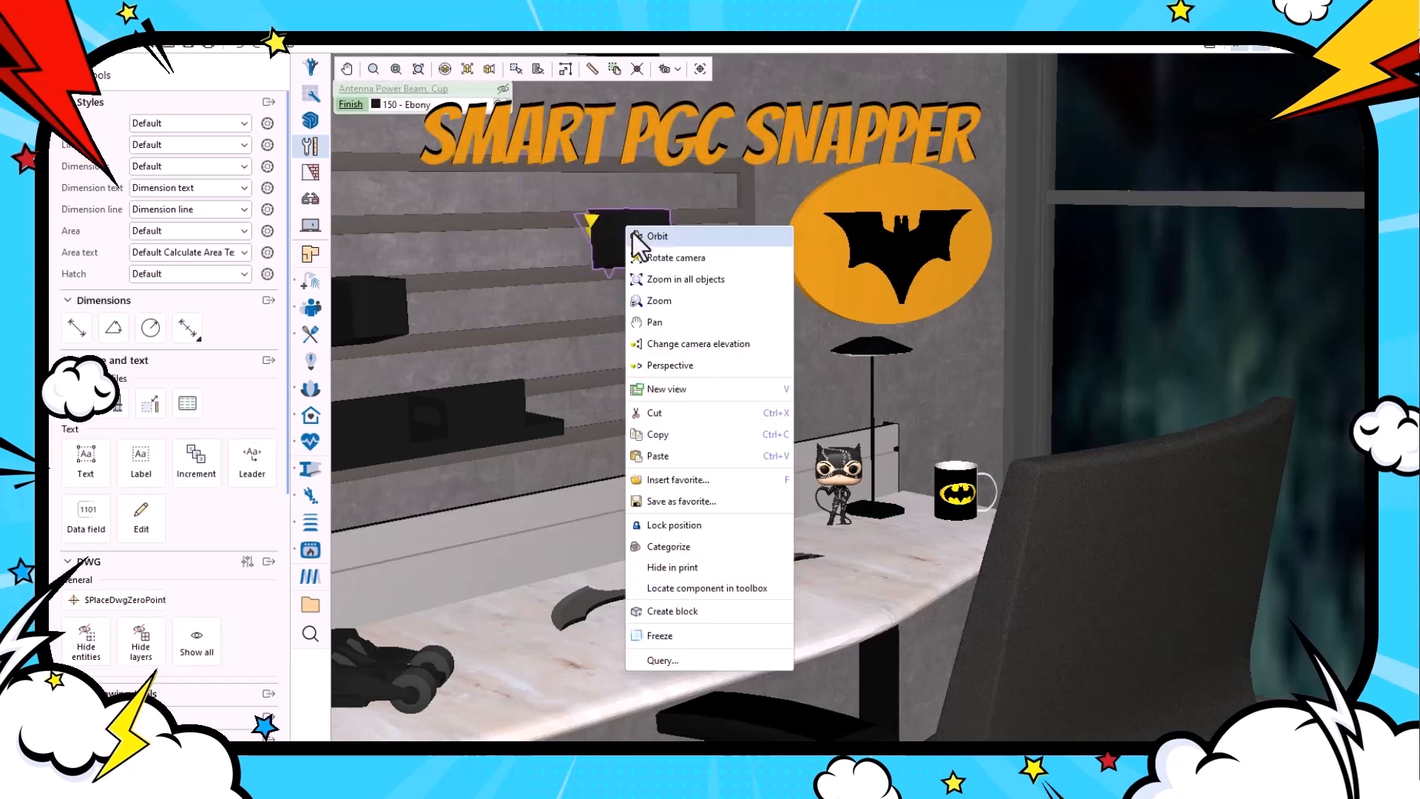
pyautogui.click(713, 659)
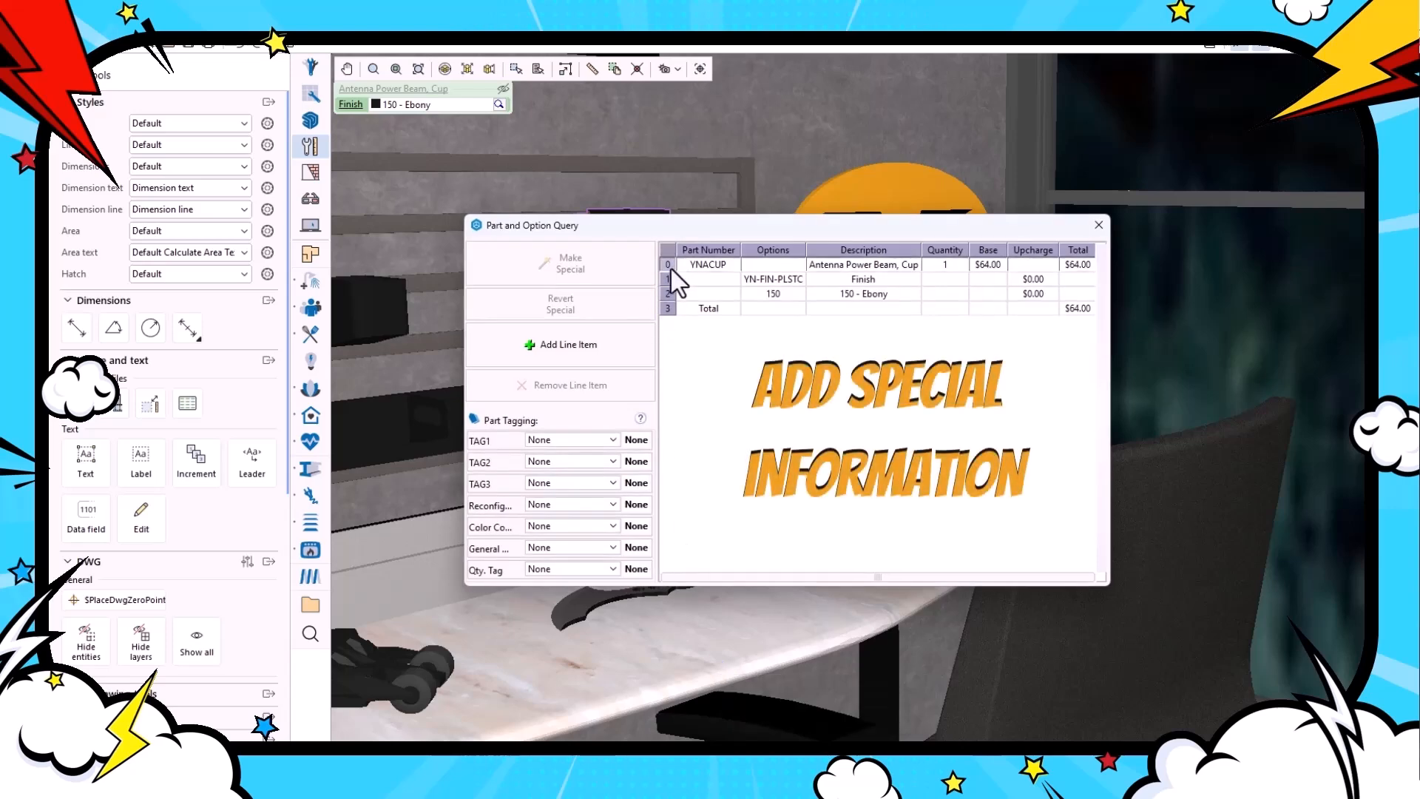
pyautogui.click(834, 266)
pyautogui.click(597, 255)
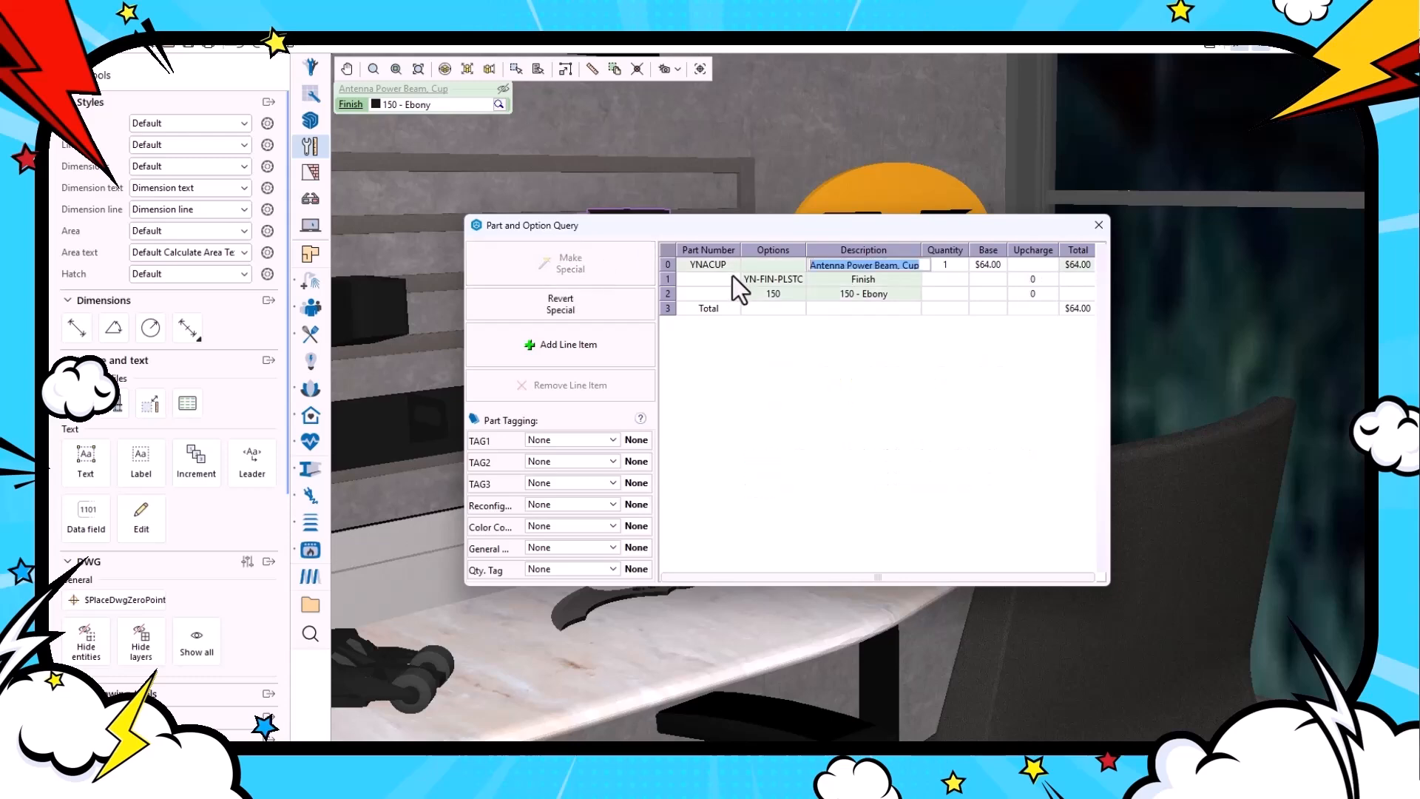
# Set the cup's part number and description to BATARANG and its total price to 6000.
pyautogui.click(725, 265)
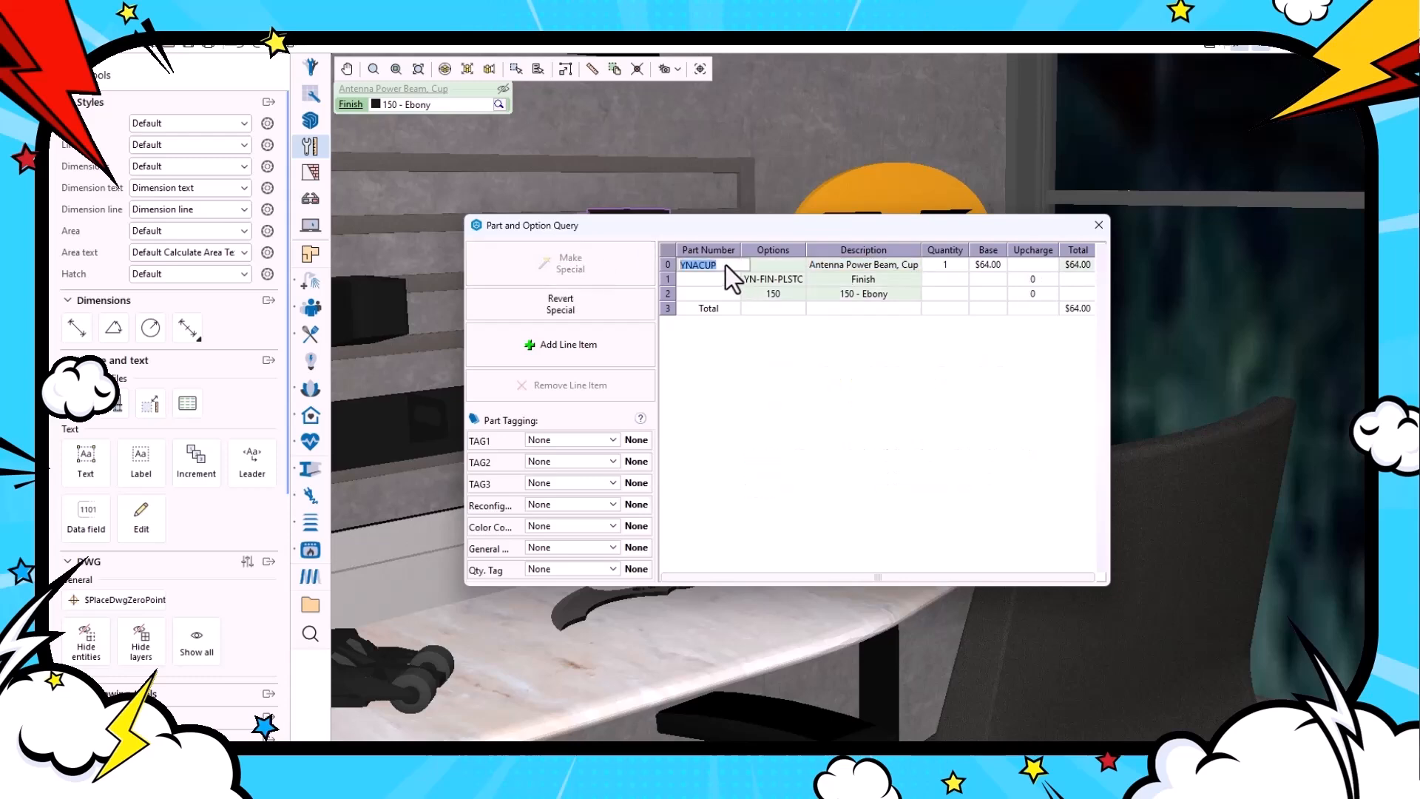
pyautogui.write('BATARANG')
pyautogui.click(825, 267)
pyautogui.write('BATARANG')
pyautogui.click(991, 269)
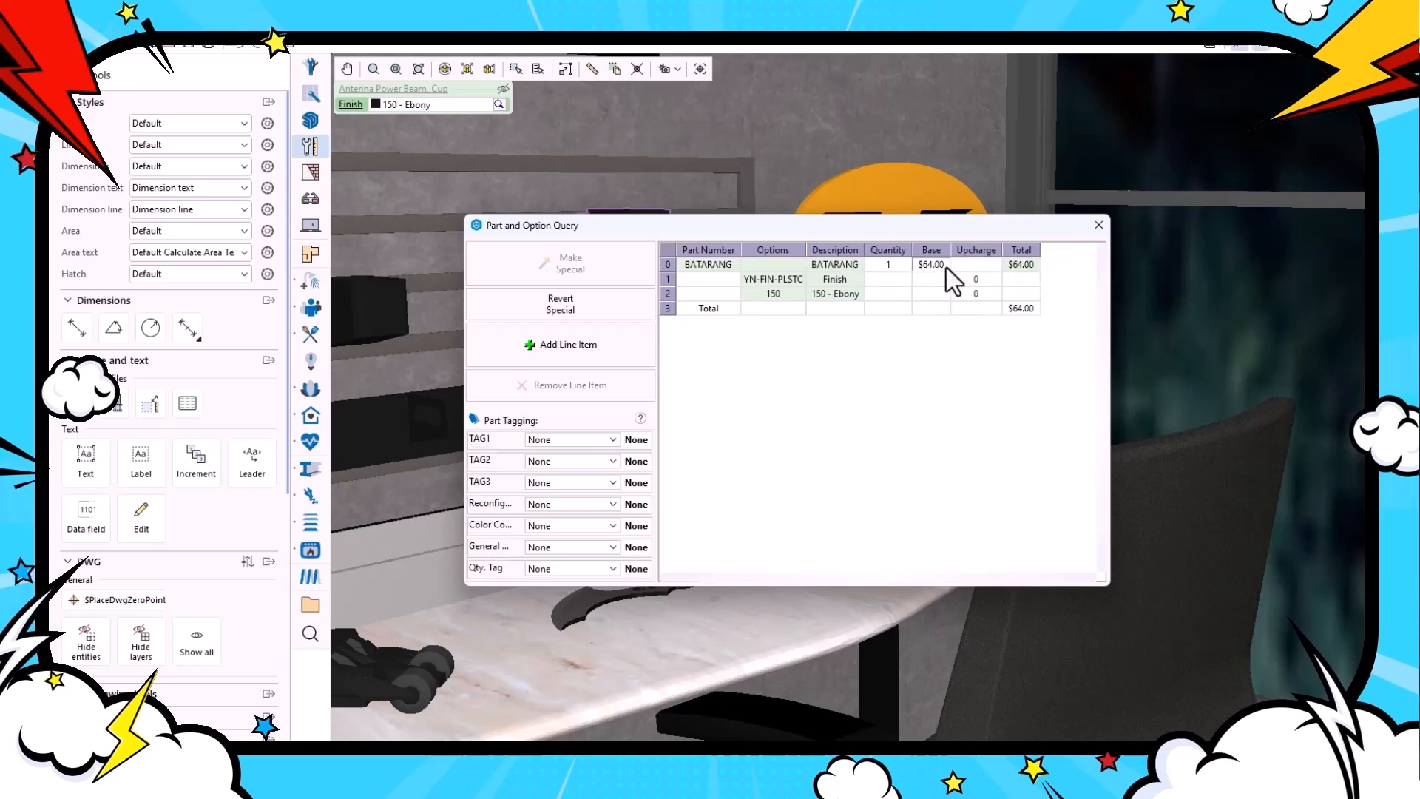
pyautogui.click(1018, 265)
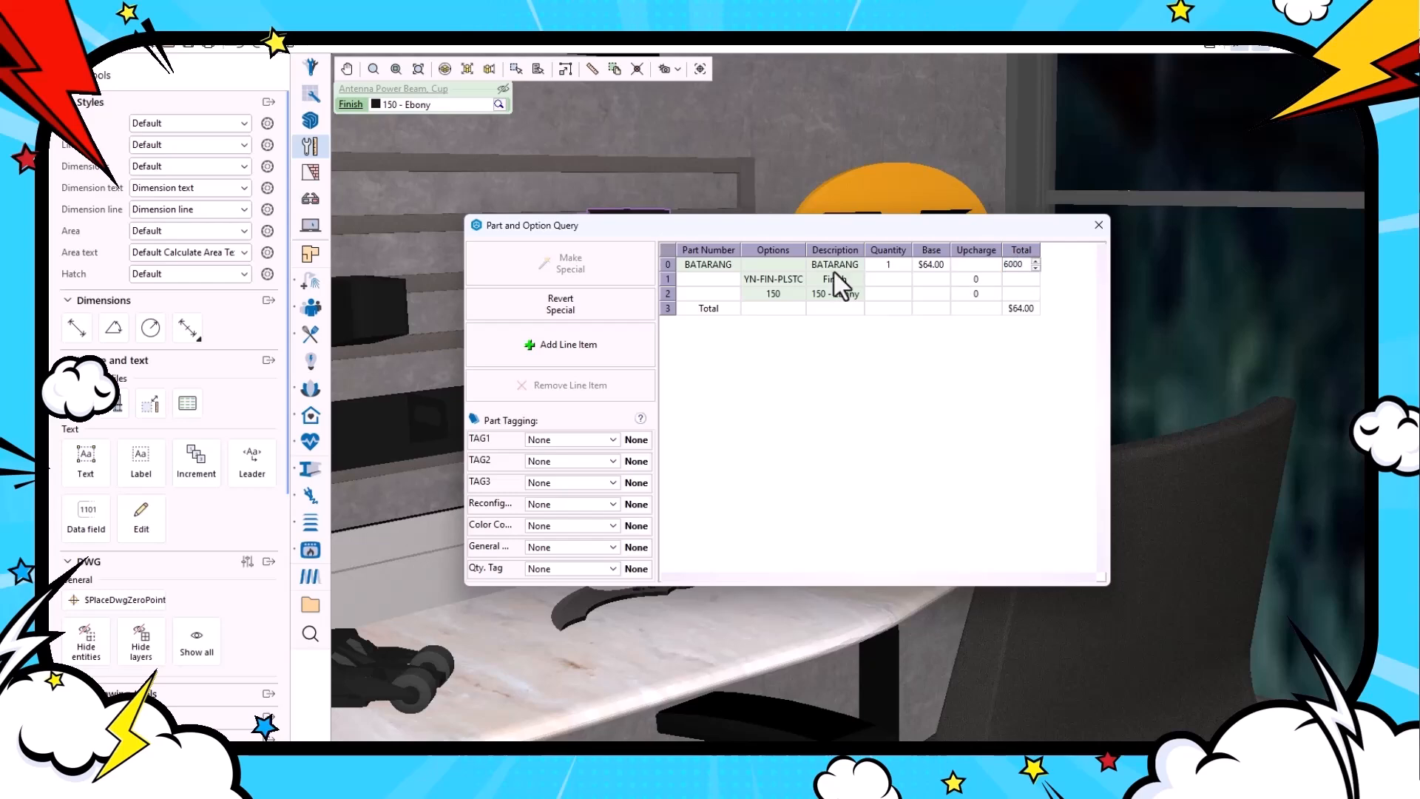
# Set the finish option code to METAL and the color option to code 1 with description BLACK KNIGHT, then close the query.
pyautogui.click(787, 281)
pyautogui.write('METAL')
pyautogui.click(842, 287)
pyautogui.click(770, 291)
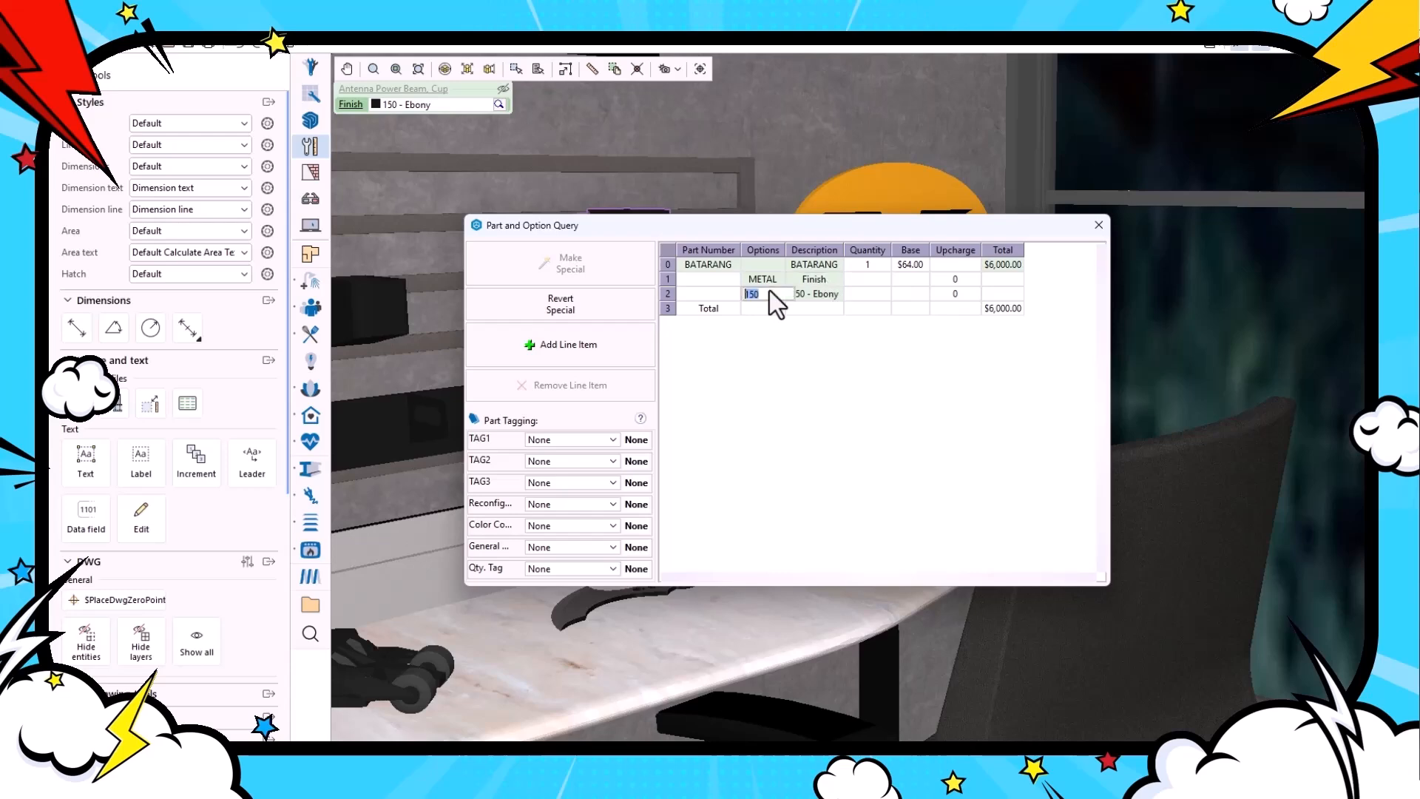
pyautogui.write('1')
pyautogui.click(829, 295)
pyautogui.write('BLAC')
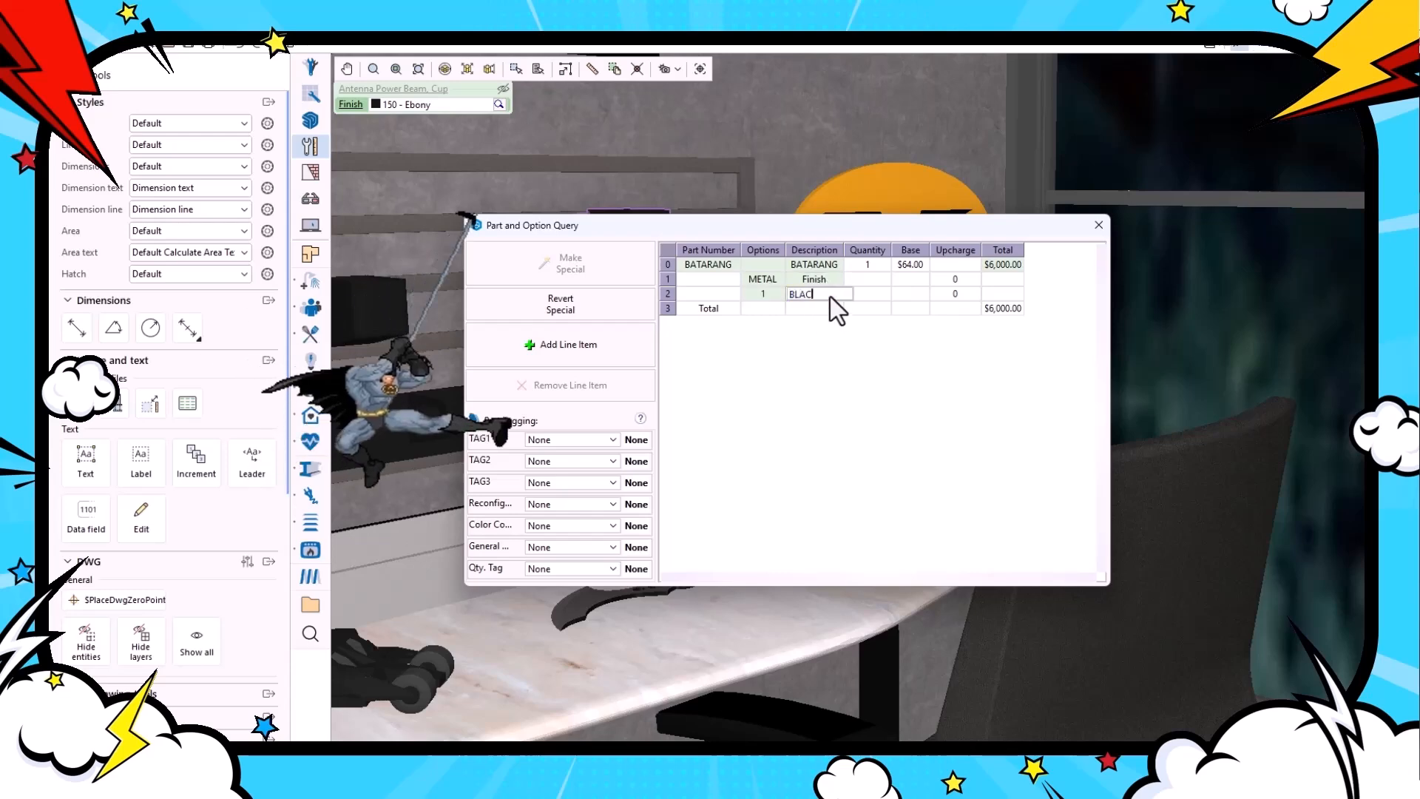
pyautogui.write('K KNIGHT')
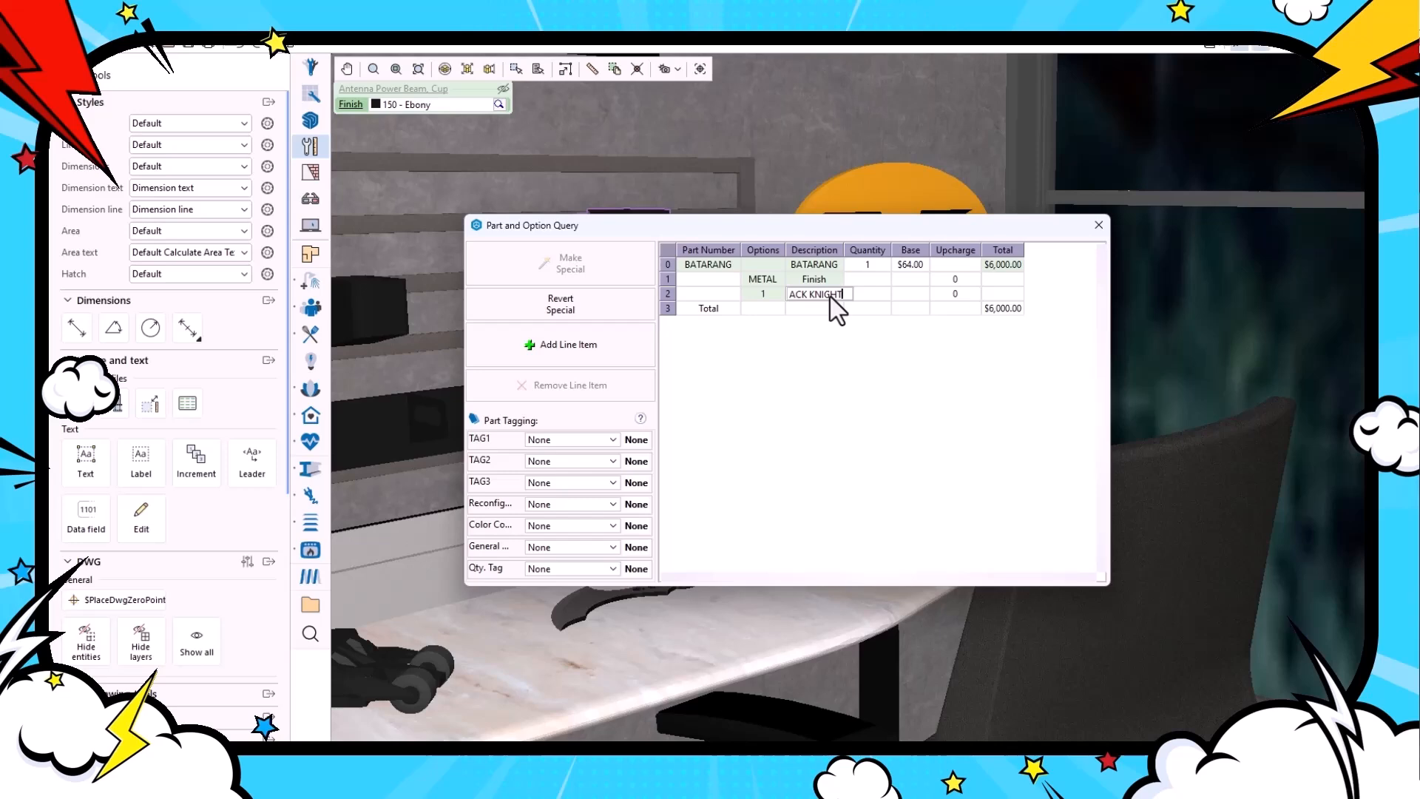
pyautogui.click(837, 345)
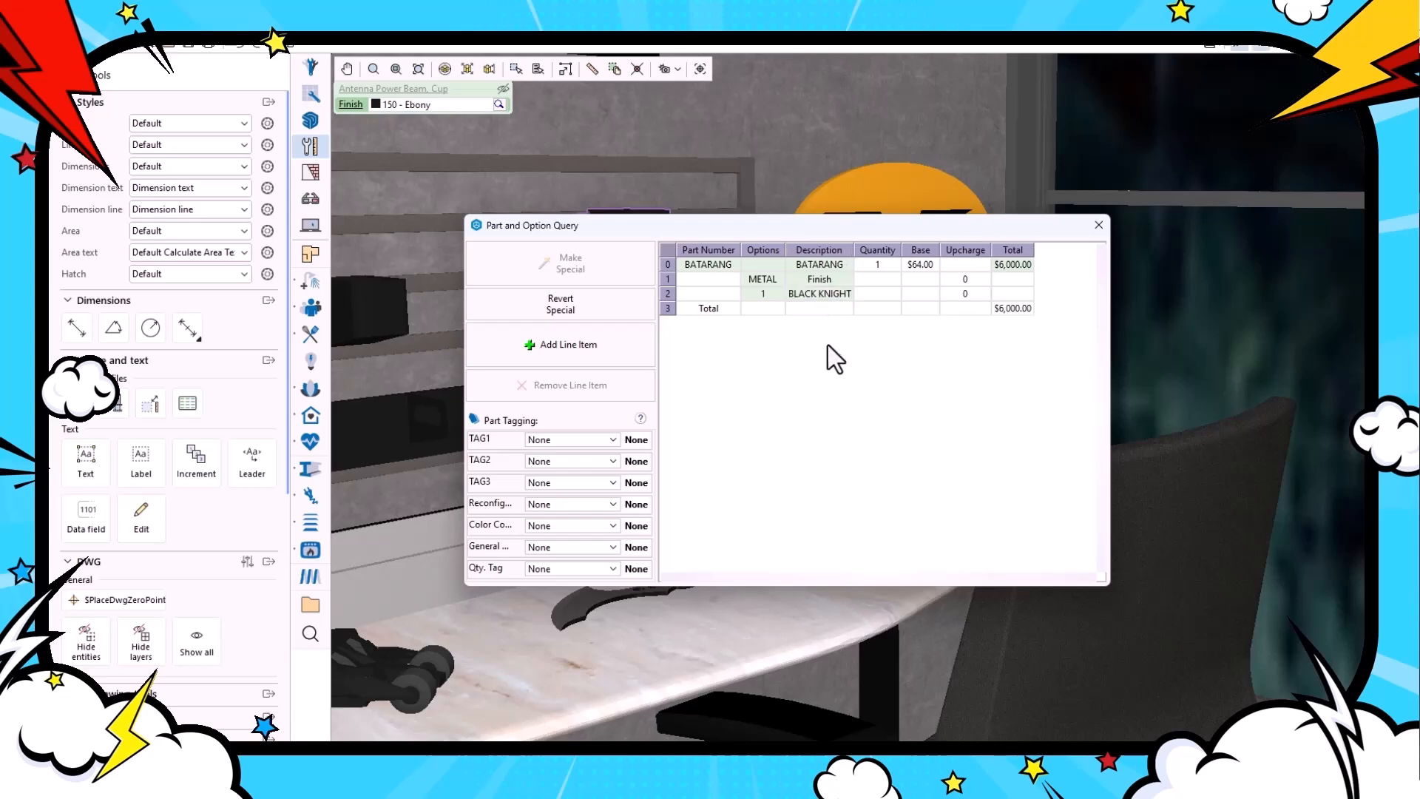
pyautogui.click(1098, 225)
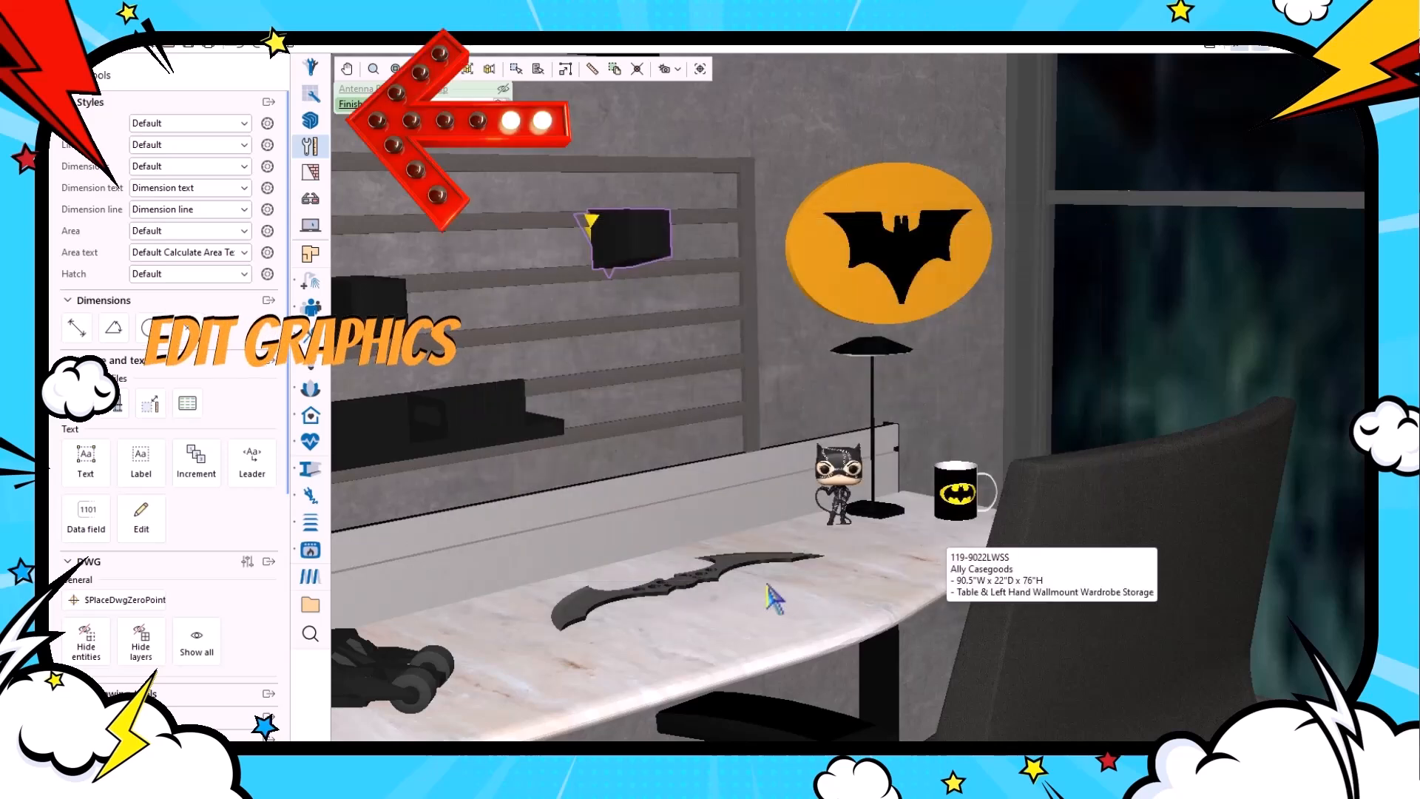
# Replace the graphics of the black cup on the wall rails with those of the batarang lying on the desk.
pyautogui.click(311, 72)
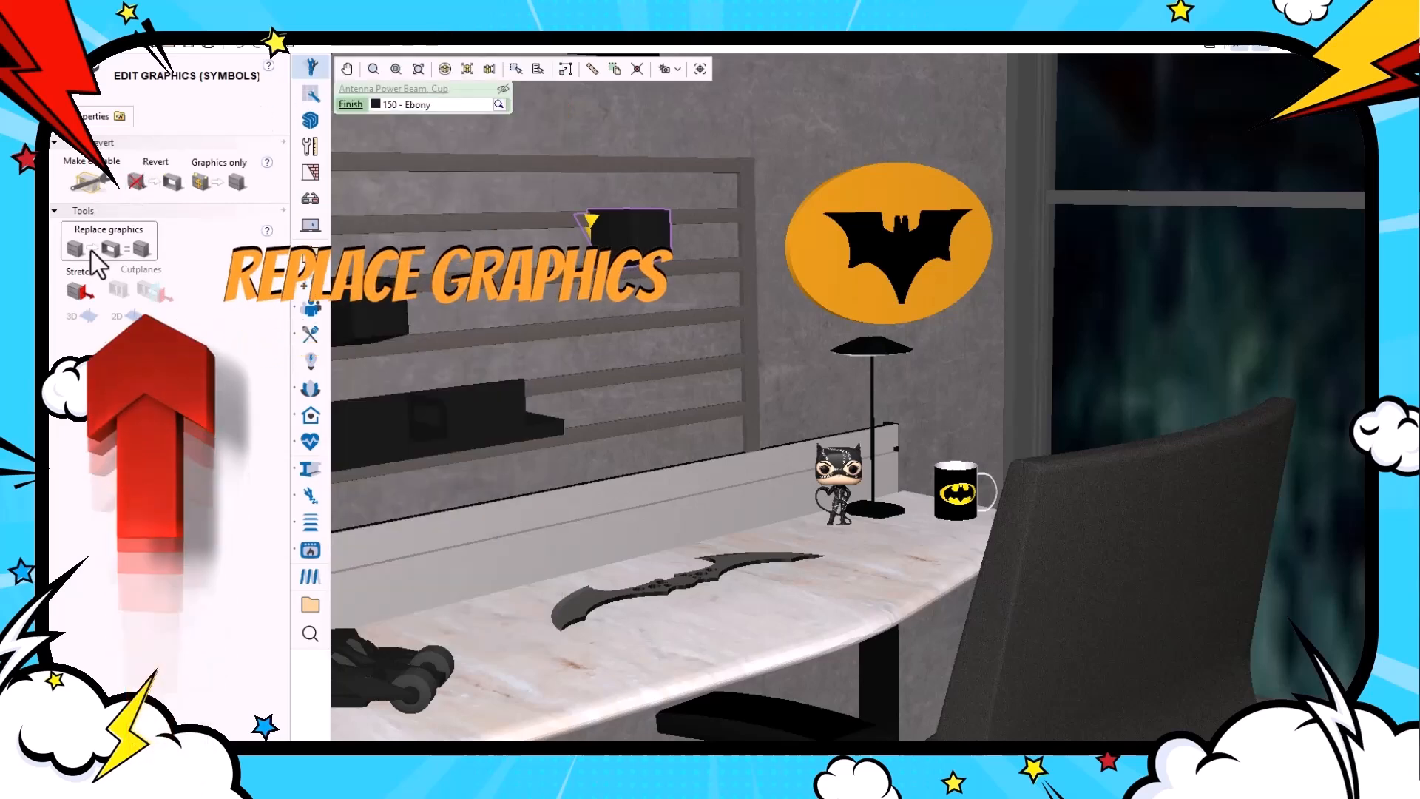
pyautogui.click(91, 250)
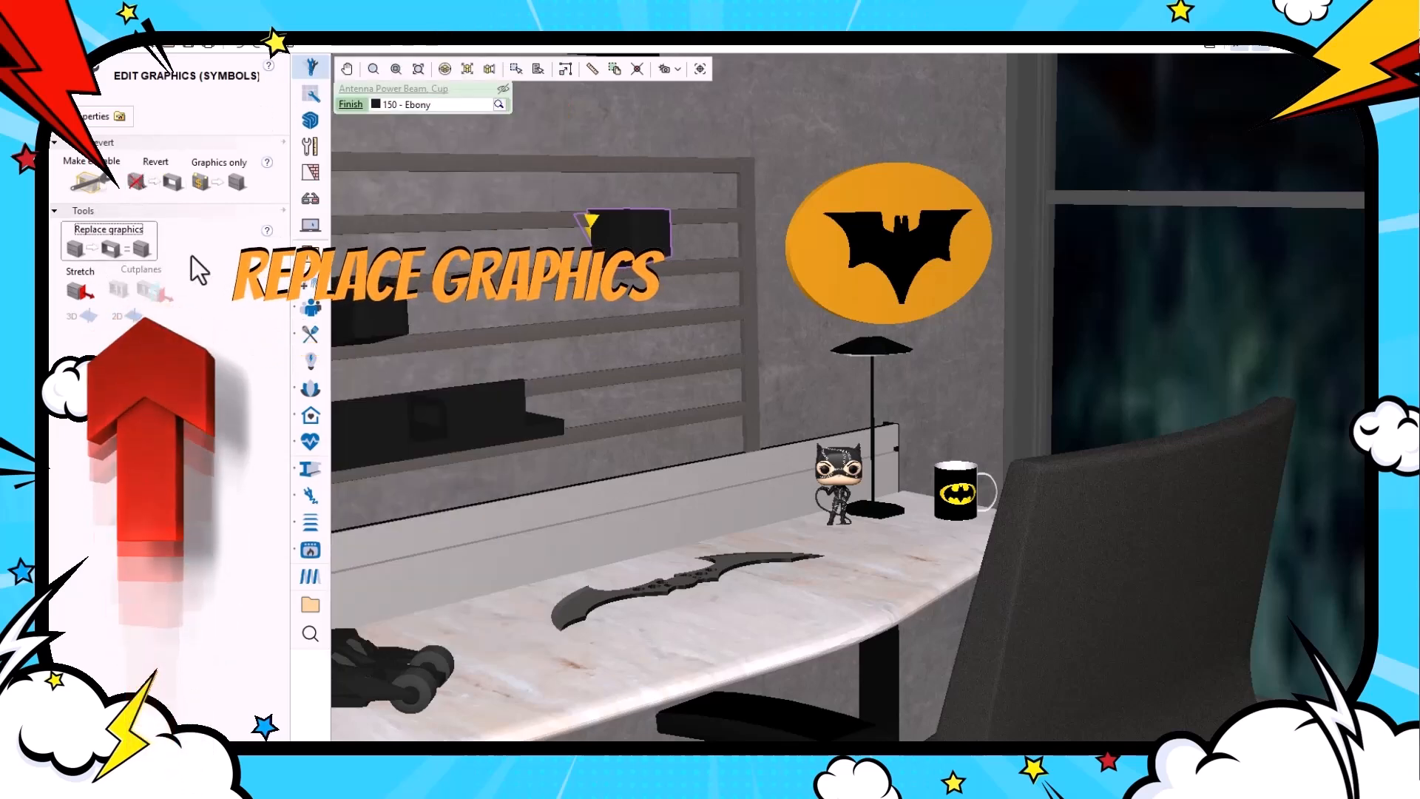
pyautogui.click(679, 596)
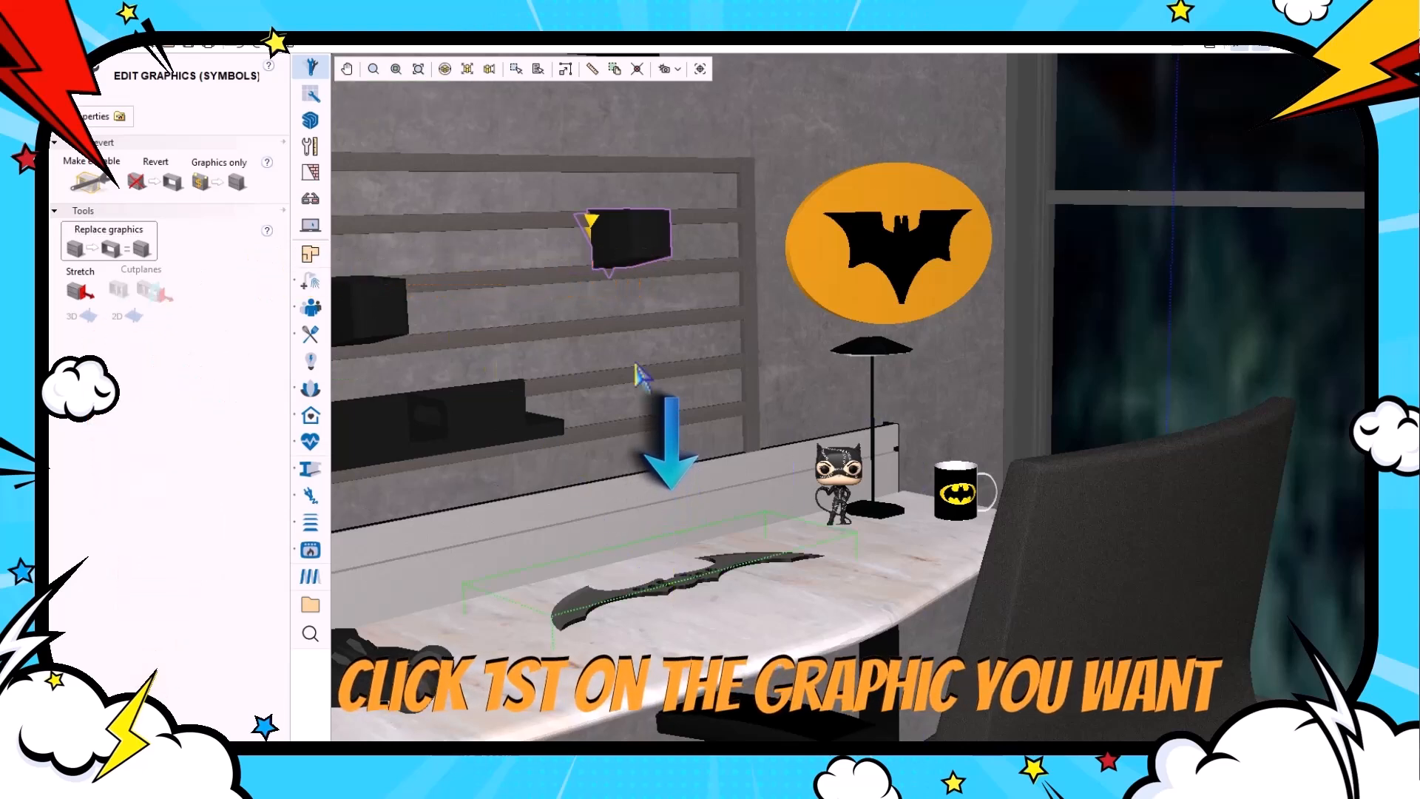
pyautogui.click(627, 253)
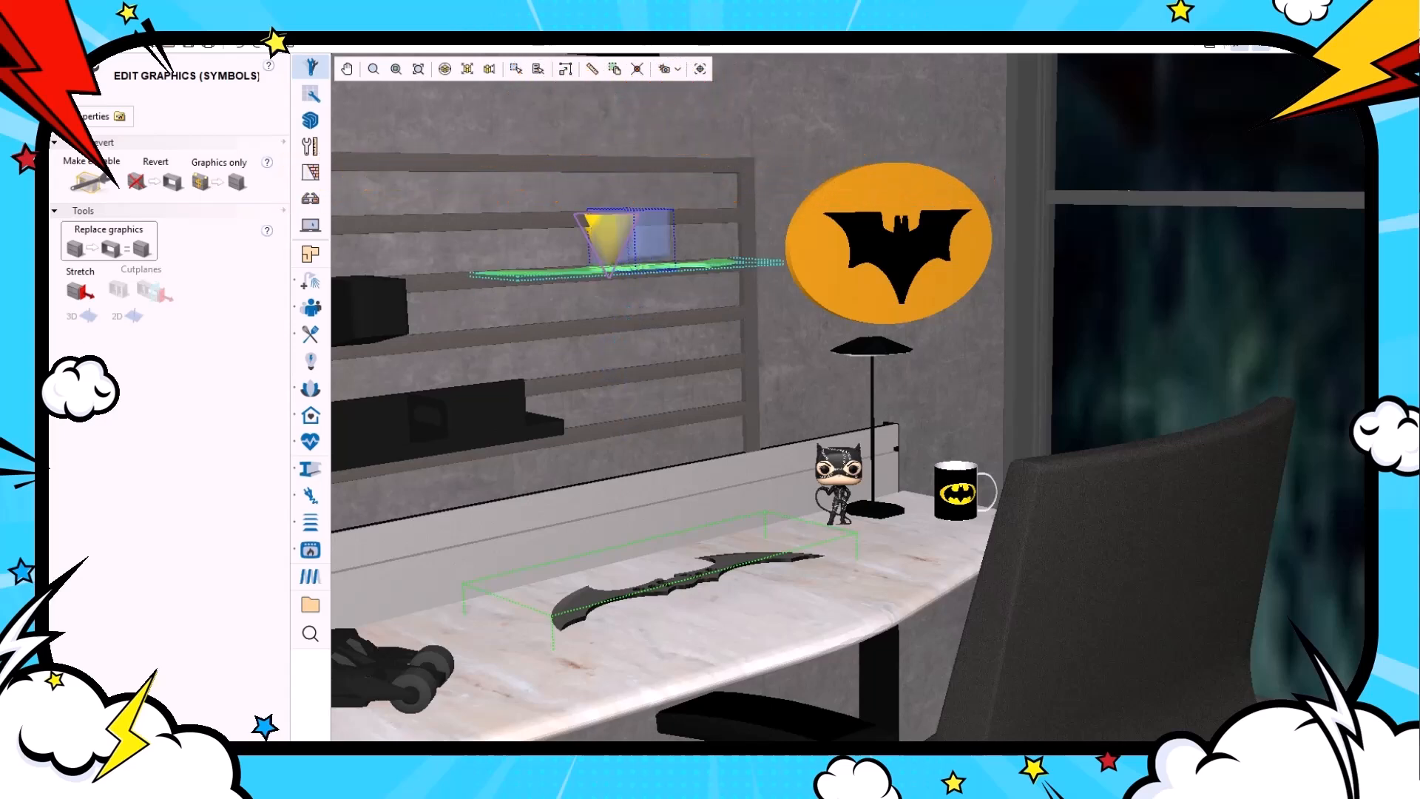
pyautogui.moveTo(764, 403); pyautogui.dragTo(1081, 349)
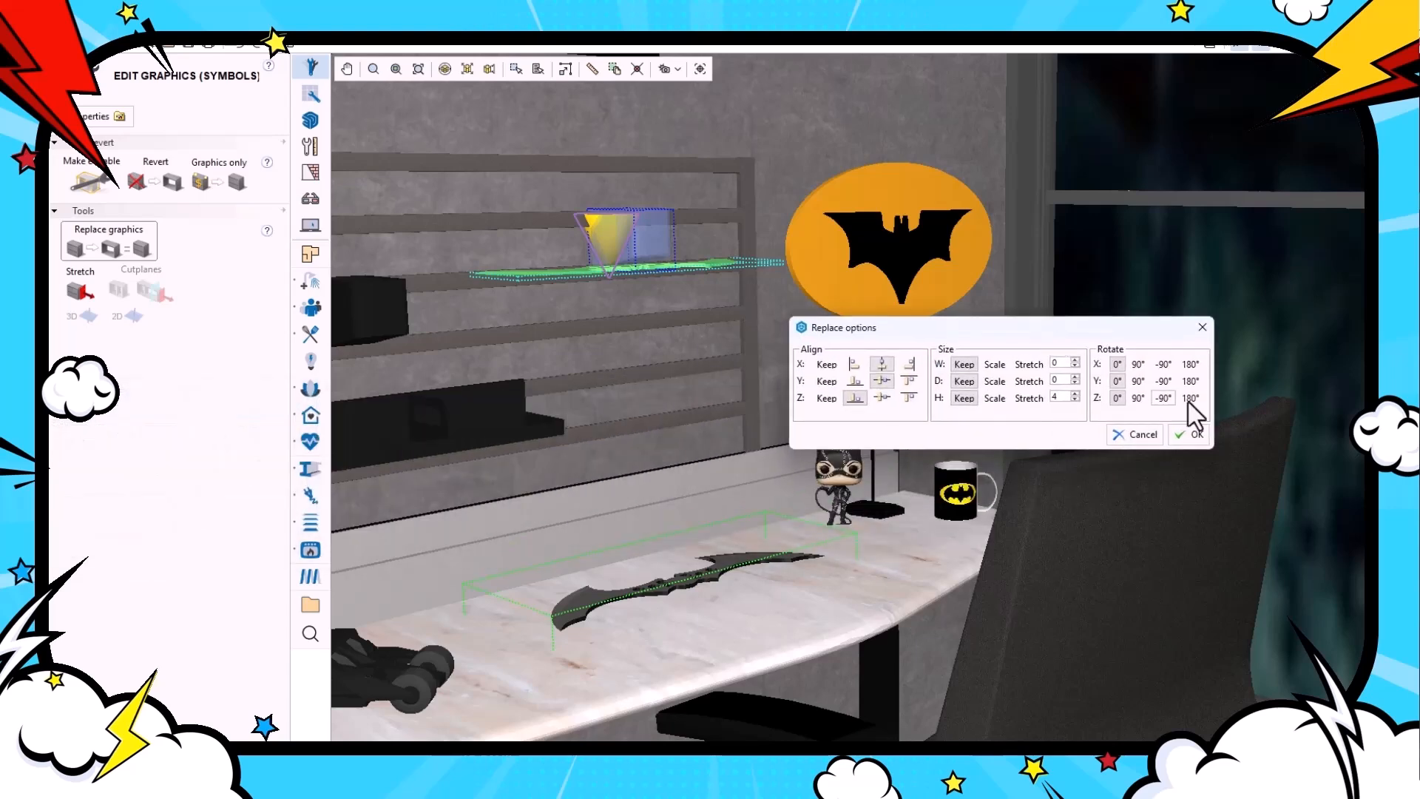
# Try rotating the replacement batarang about the Y and X axes, resetting each to 0°.
pyautogui.click(1137, 381)
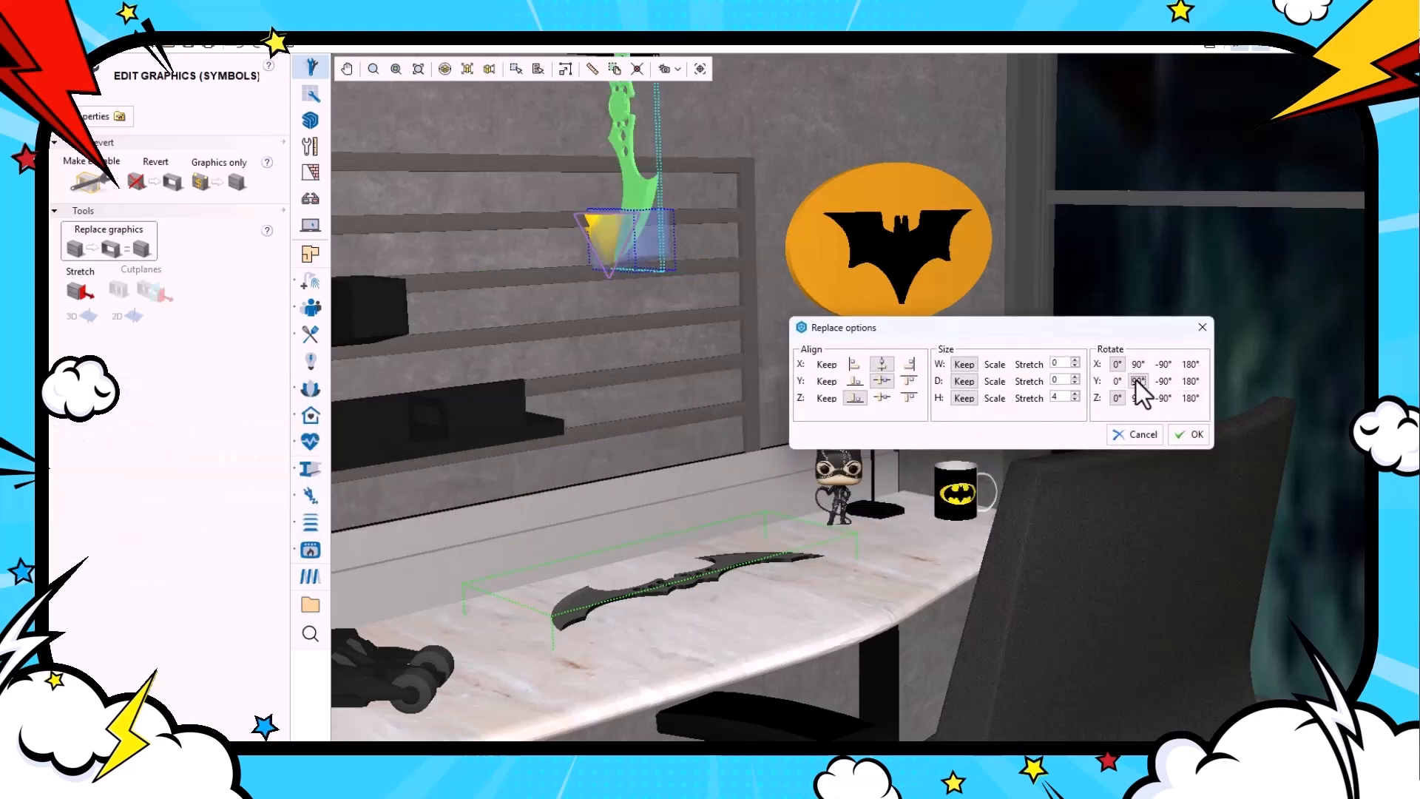
pyautogui.click(1188, 383)
pyautogui.click(1115, 381)
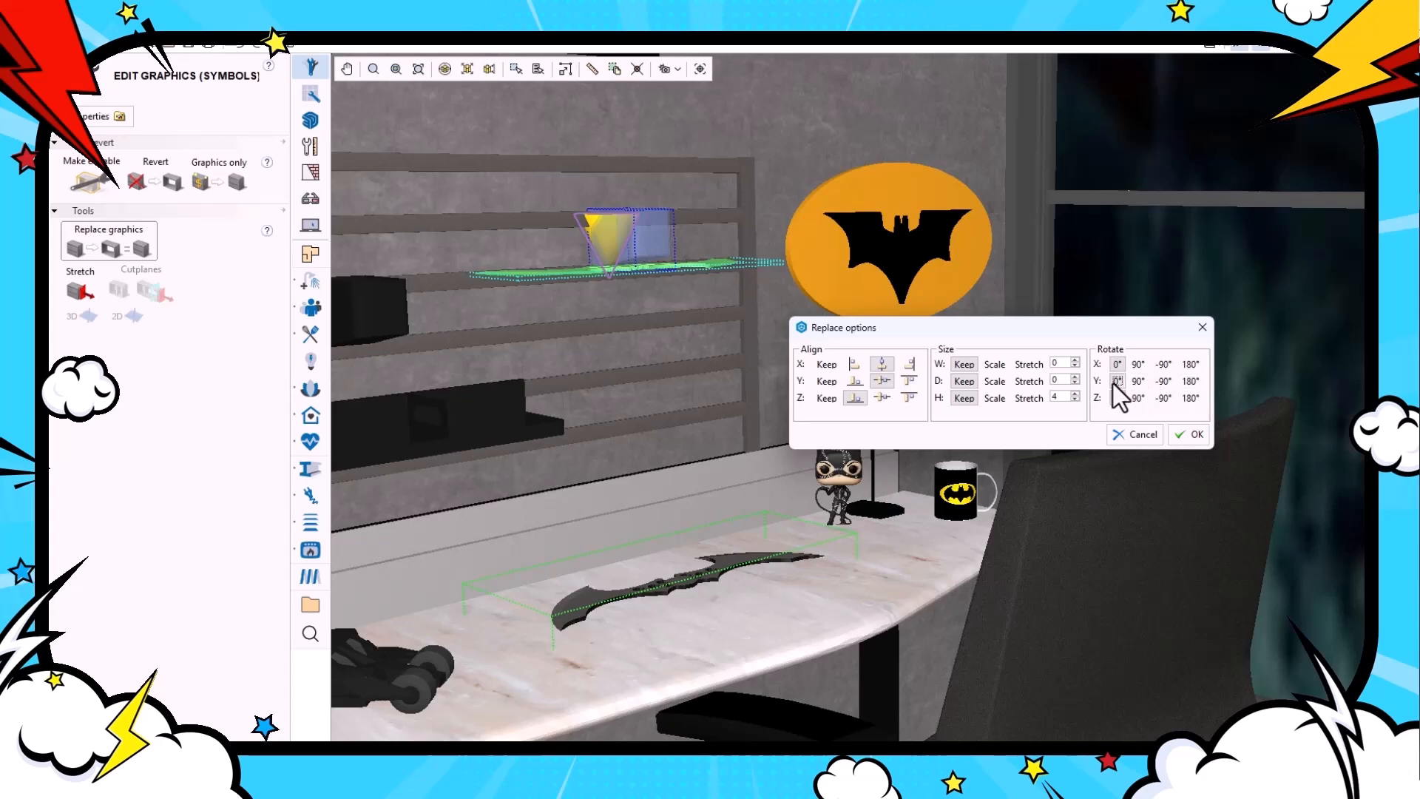
pyautogui.click(1137, 364)
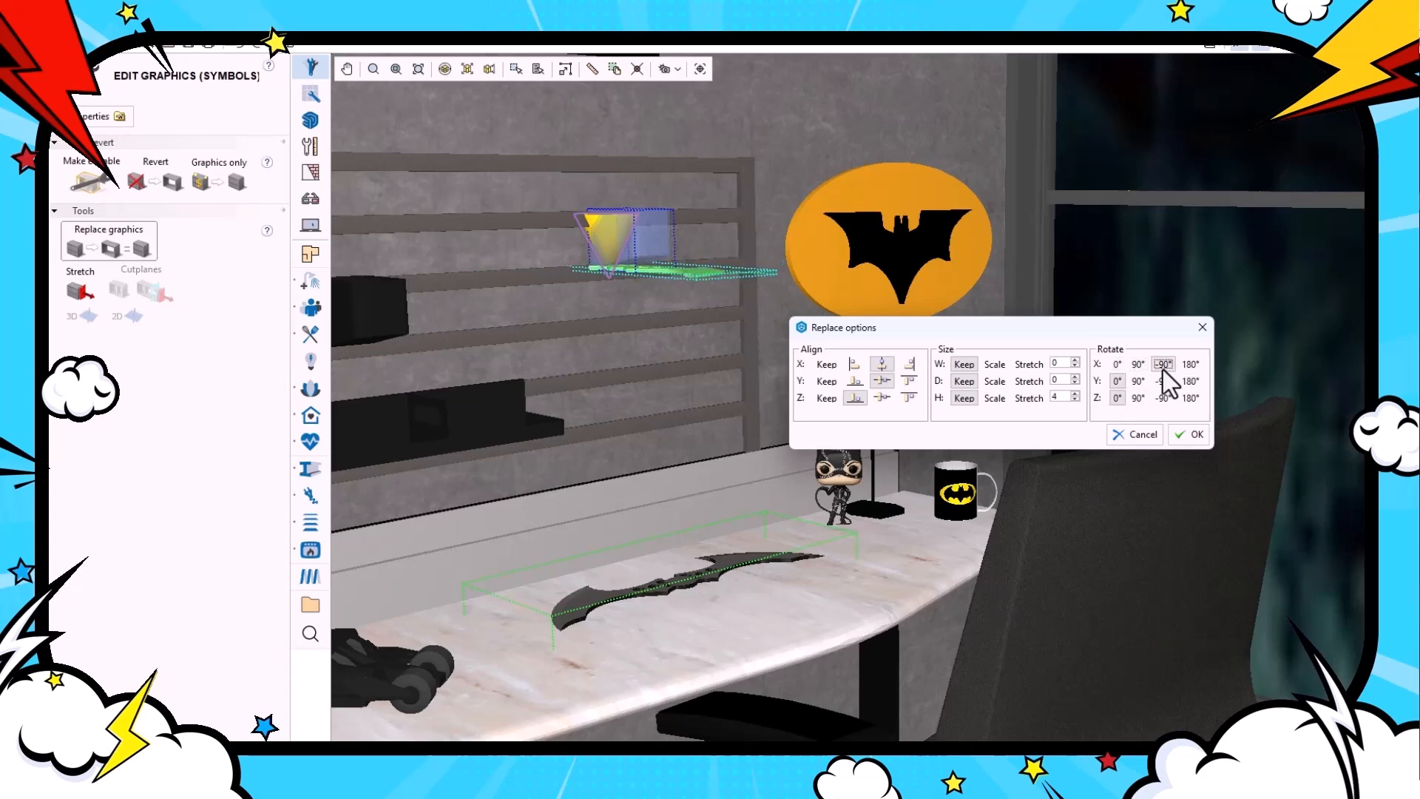
pyautogui.click(1186, 365)
pyautogui.click(1120, 366)
# Rotate the replacement batarang -90° about Z, apply the replacement, and reposition the batarang on the wall rails.
pyautogui.click(1136, 398)
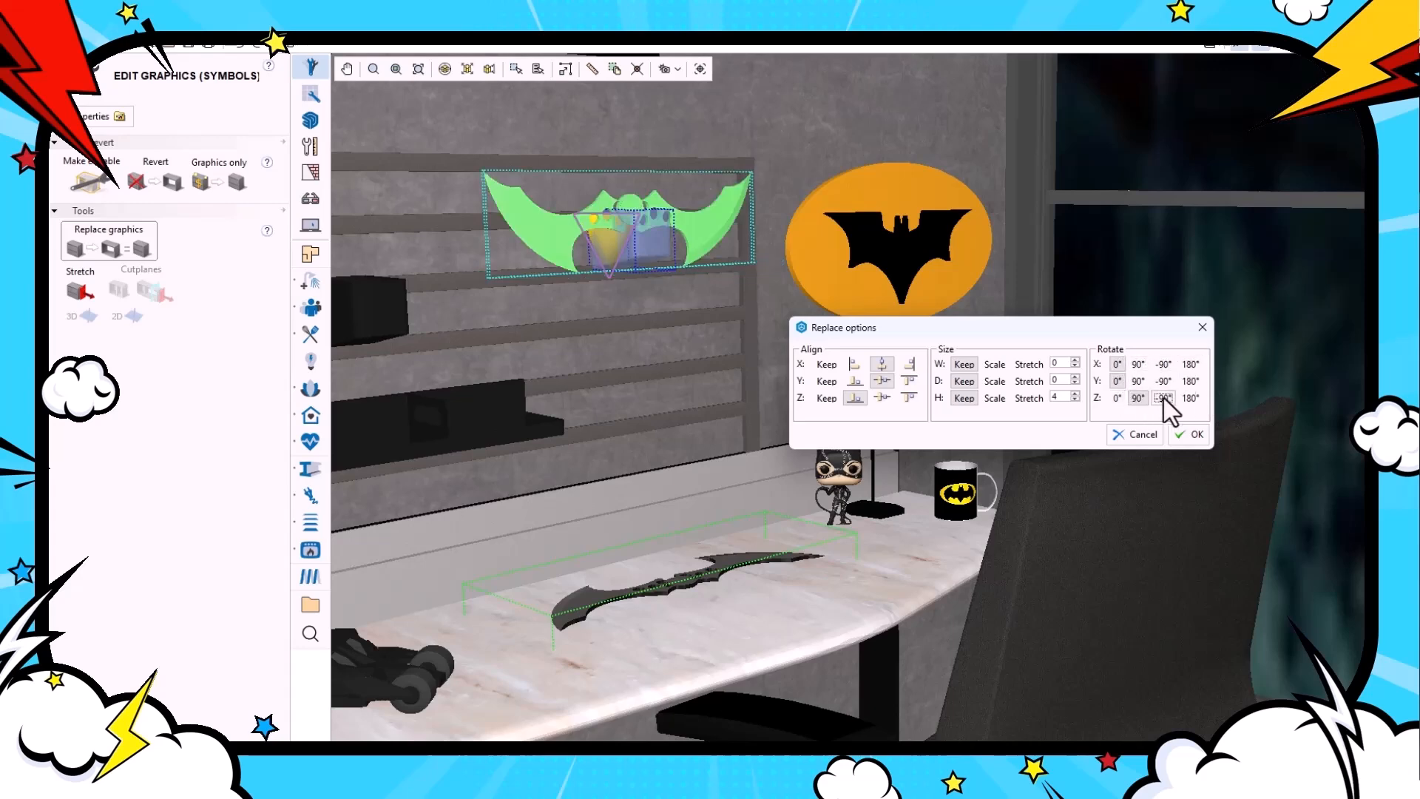
pyautogui.click(1164, 398)
pyautogui.click(1188, 433)
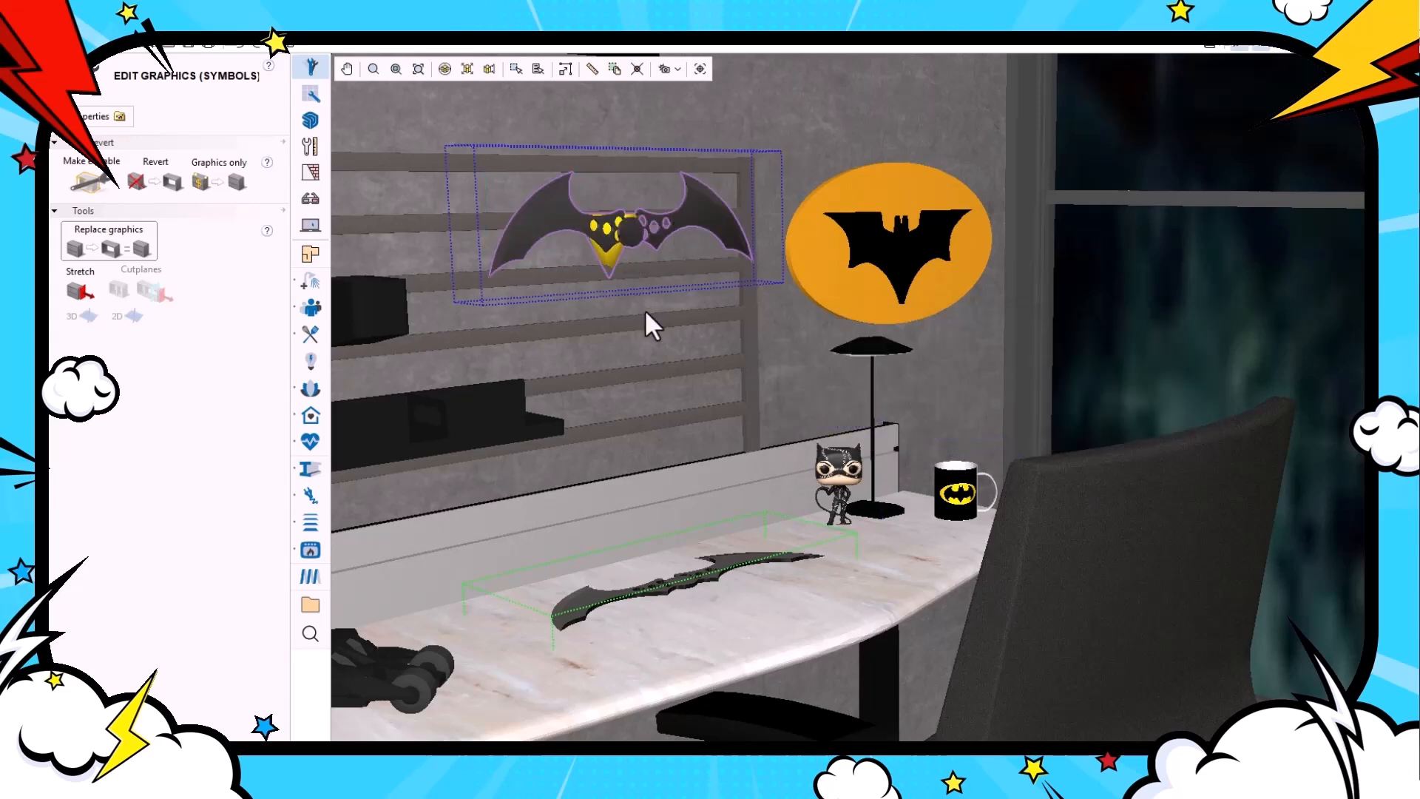
pyautogui.click(154, 546)
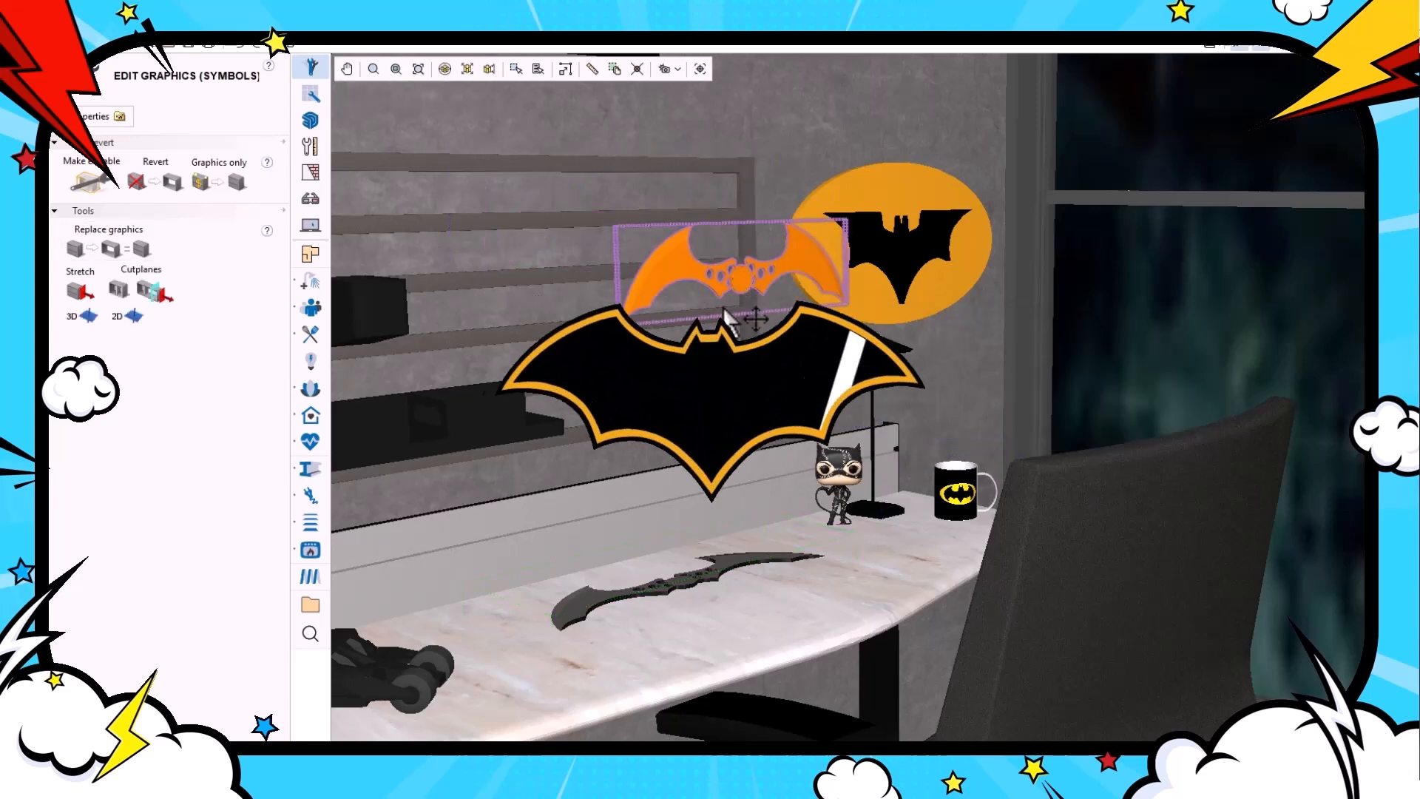
pyautogui.moveTo(728, 312); pyautogui.dragTo(636, 175)
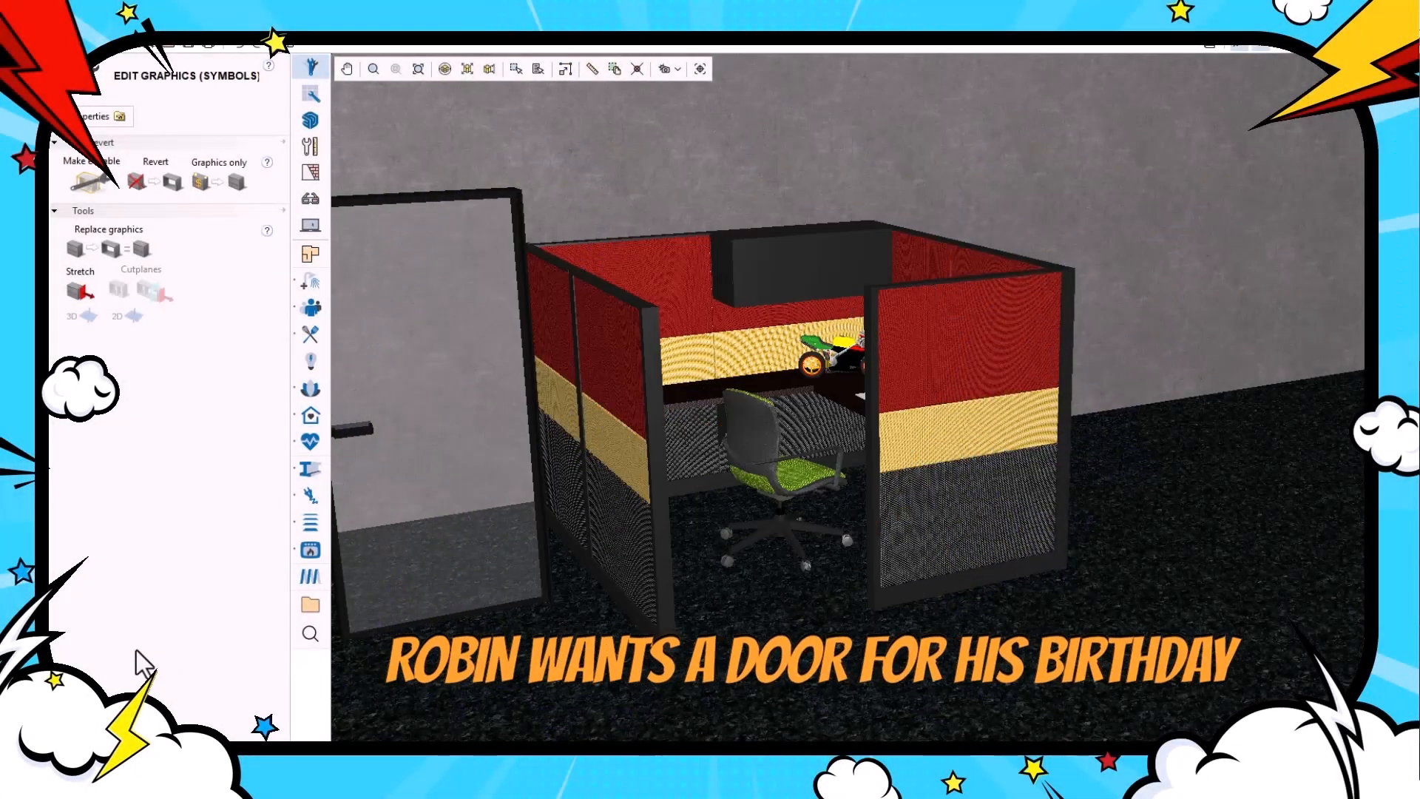
# Copy the cubicle's front panel into the open gap beside it.
pyautogui.click(1033, 362)
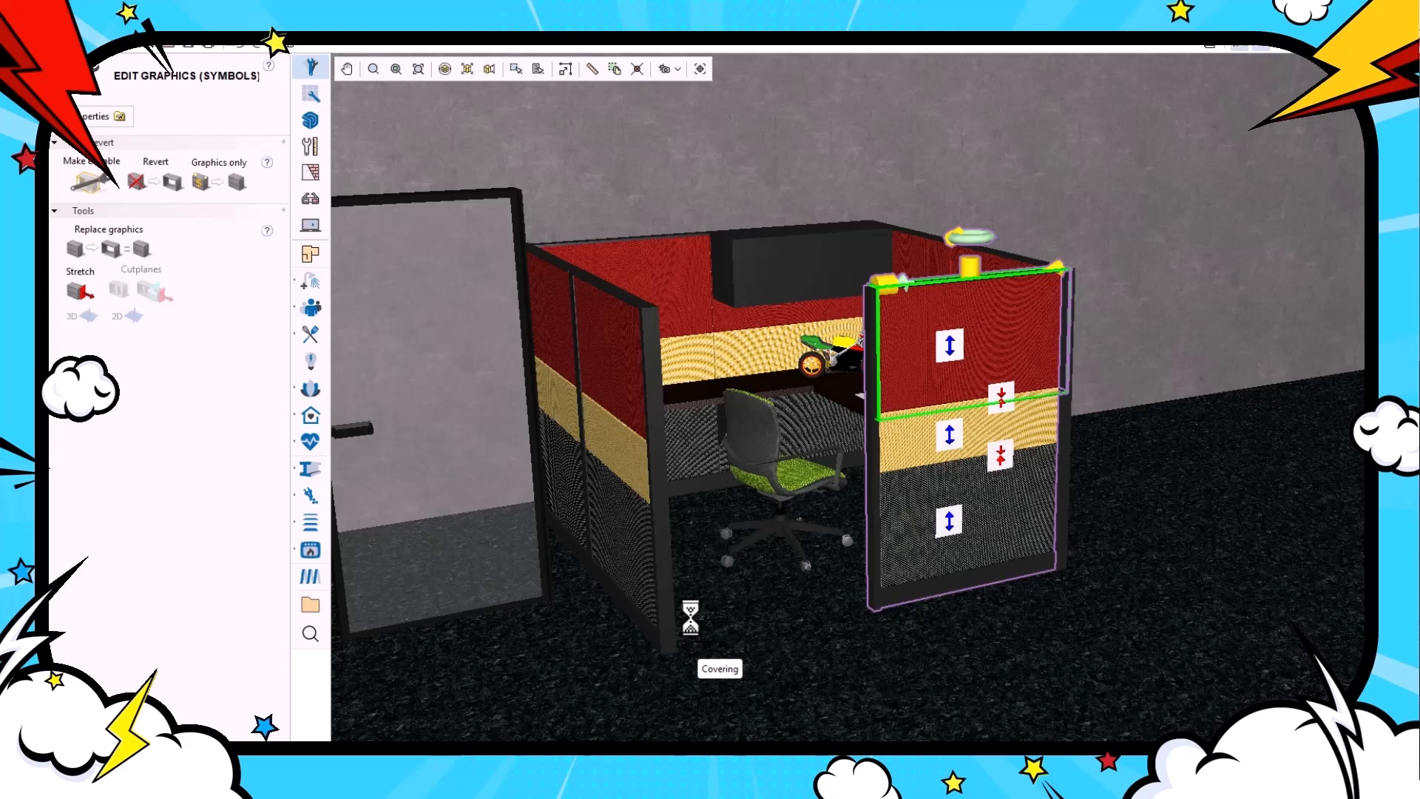
pyautogui.click(761, 591)
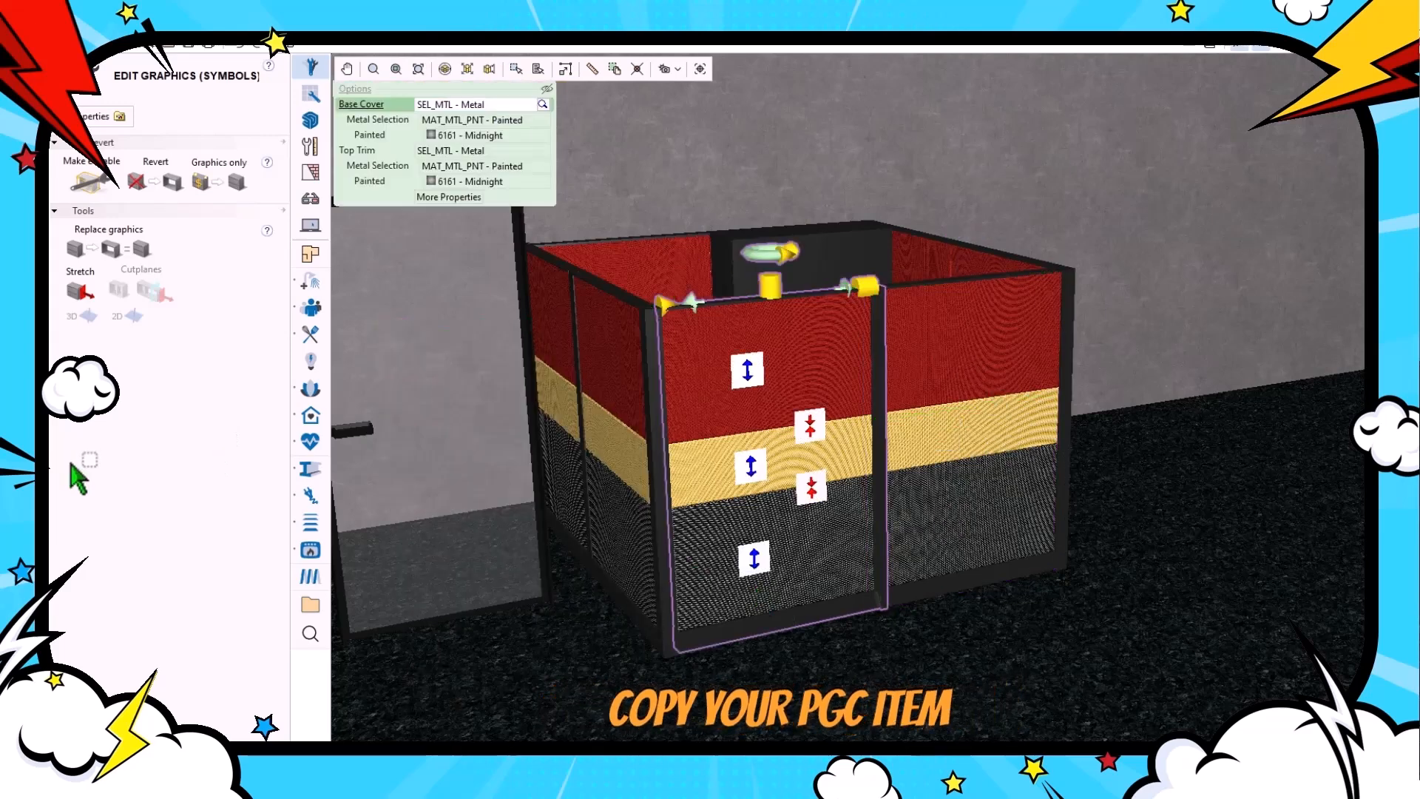
# Replace the copied panel's graphics with the freestanding glass door, scaling its width, depth and height to the panel.
pyautogui.click(99, 175)
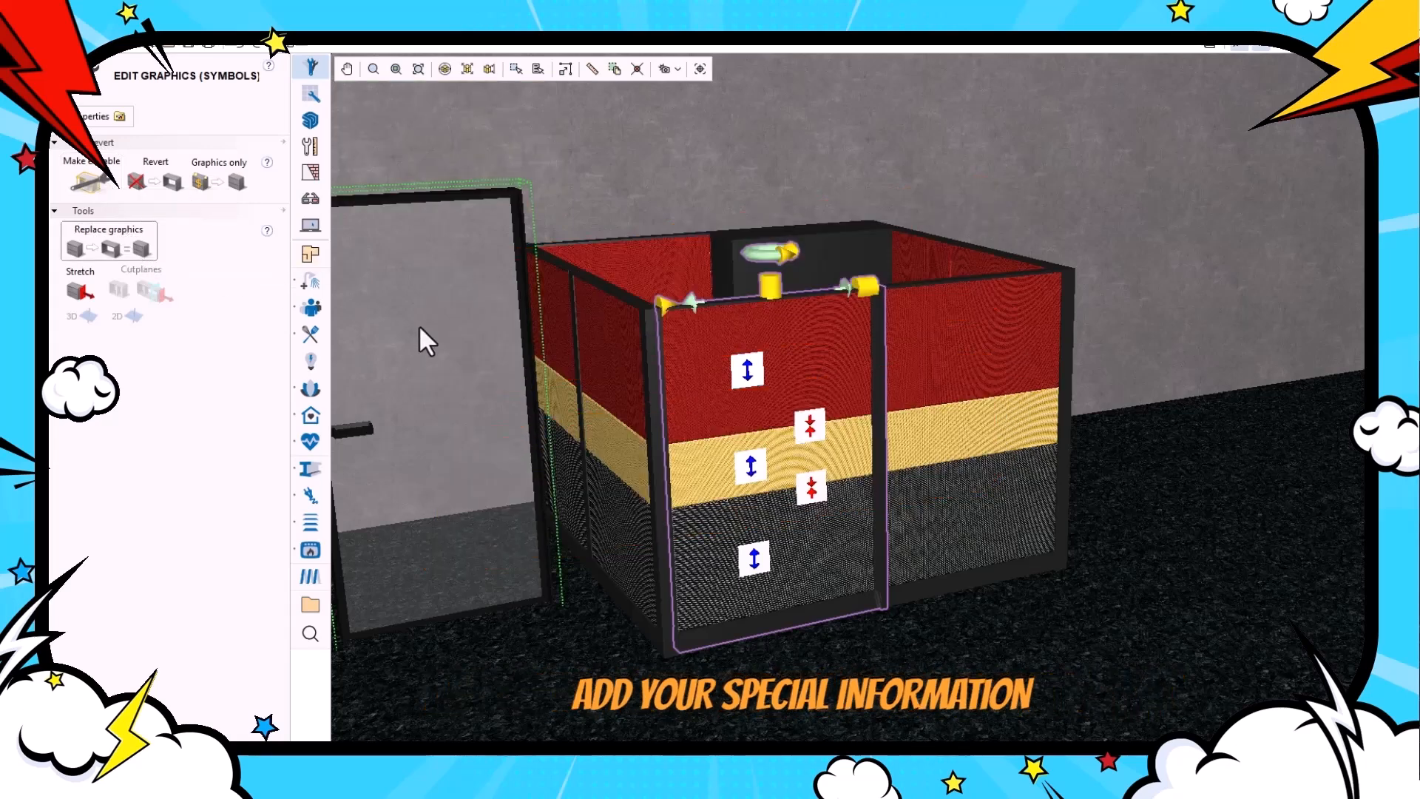
pyautogui.click(796, 447)
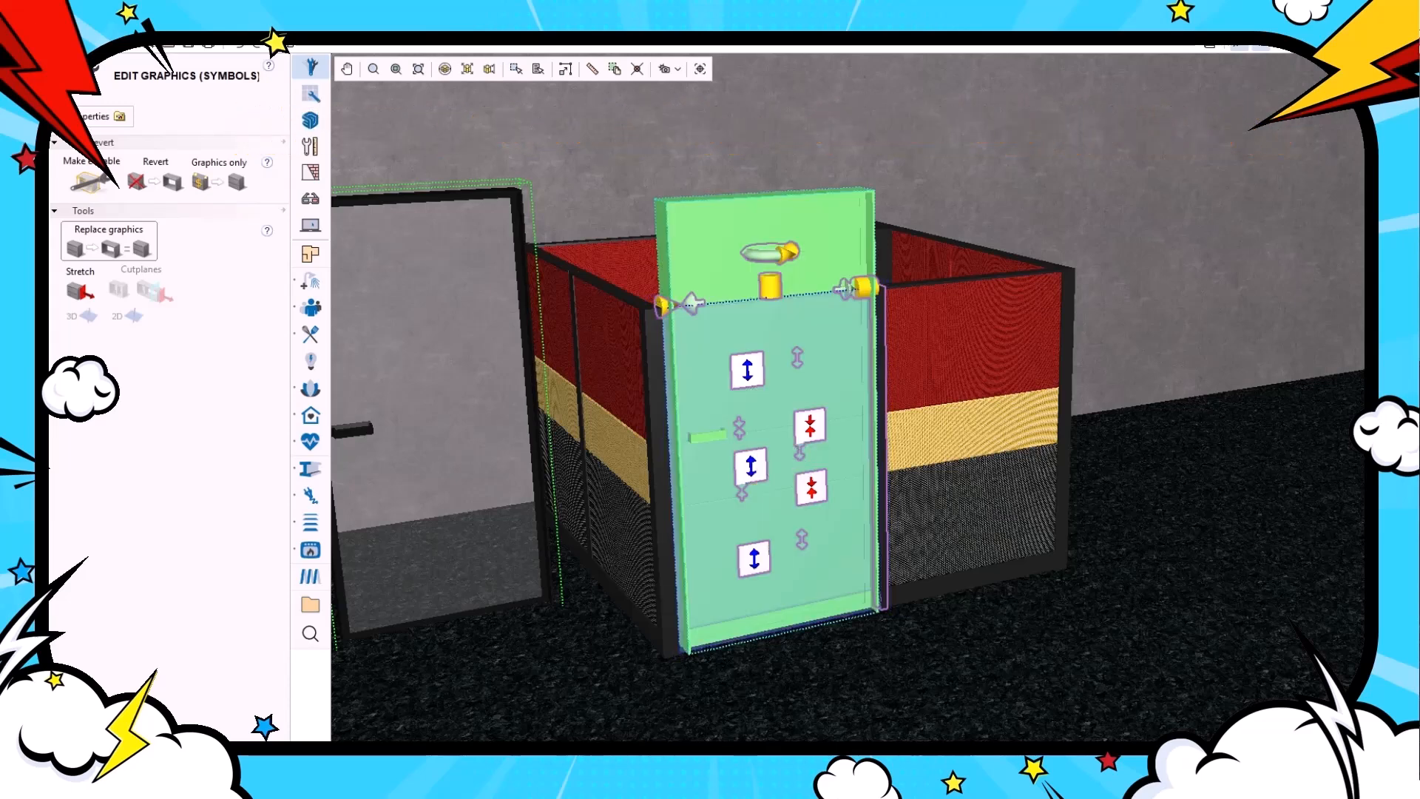
pyautogui.moveTo(885, 560); pyautogui.dragTo(1226, 251)
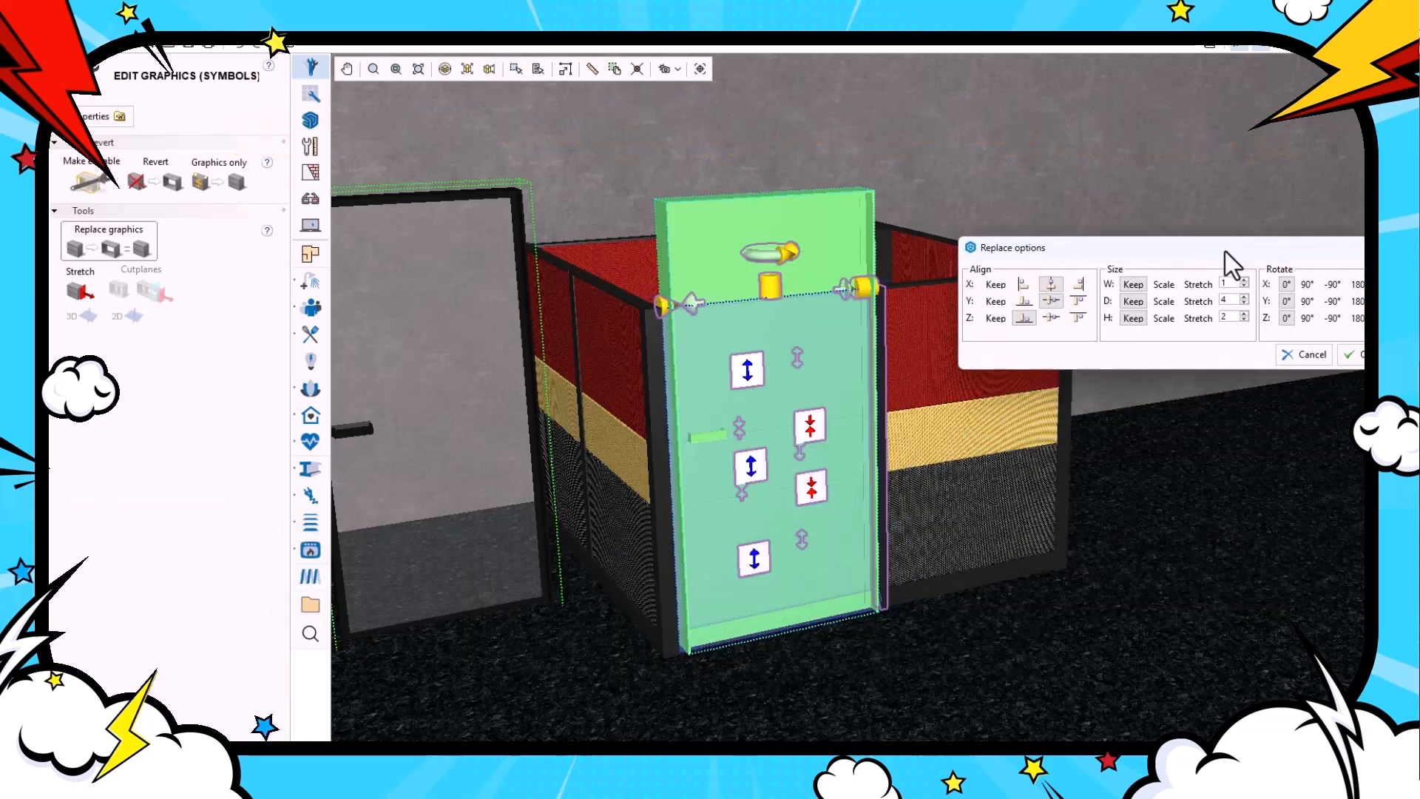
pyautogui.click(1167, 286)
pyautogui.click(1164, 302)
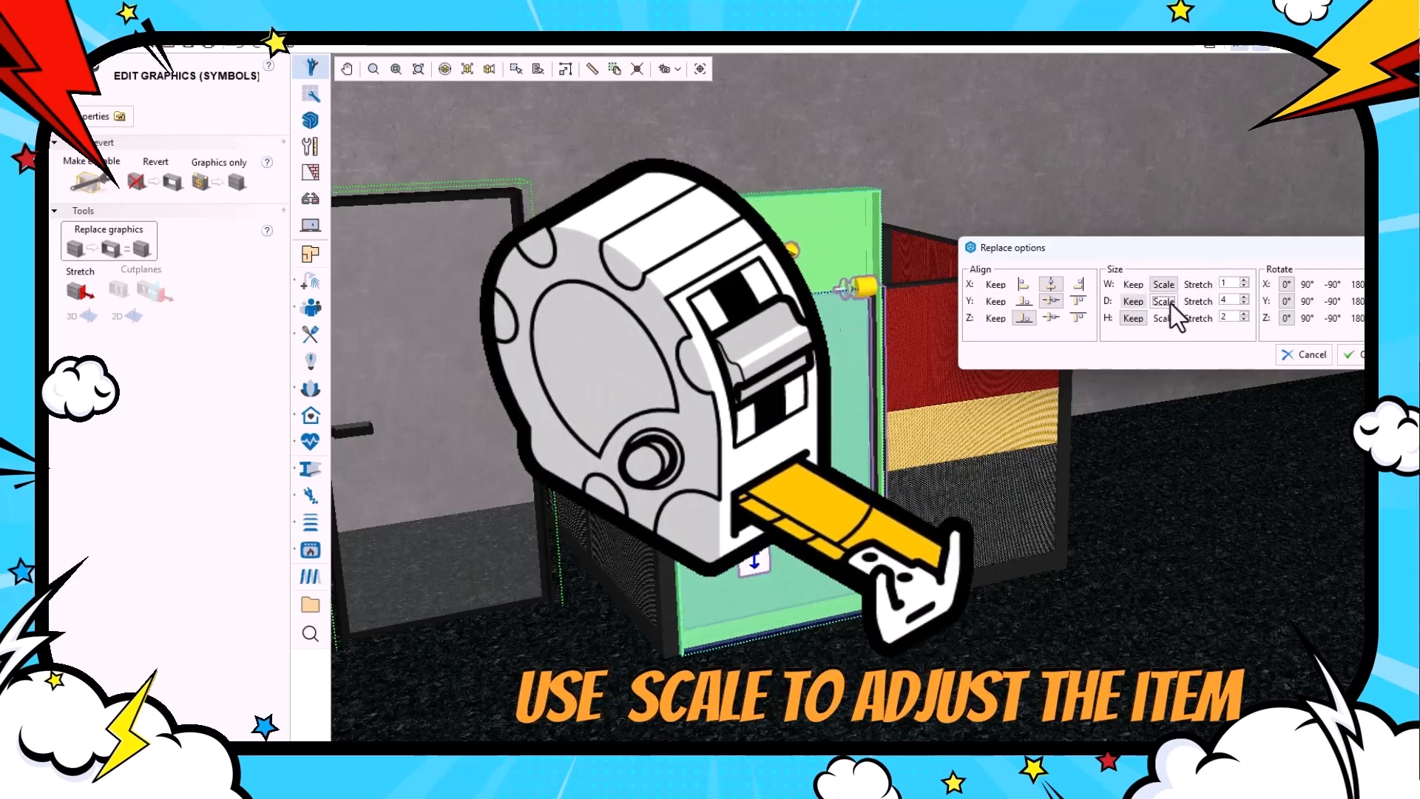
pyautogui.click(1166, 318)
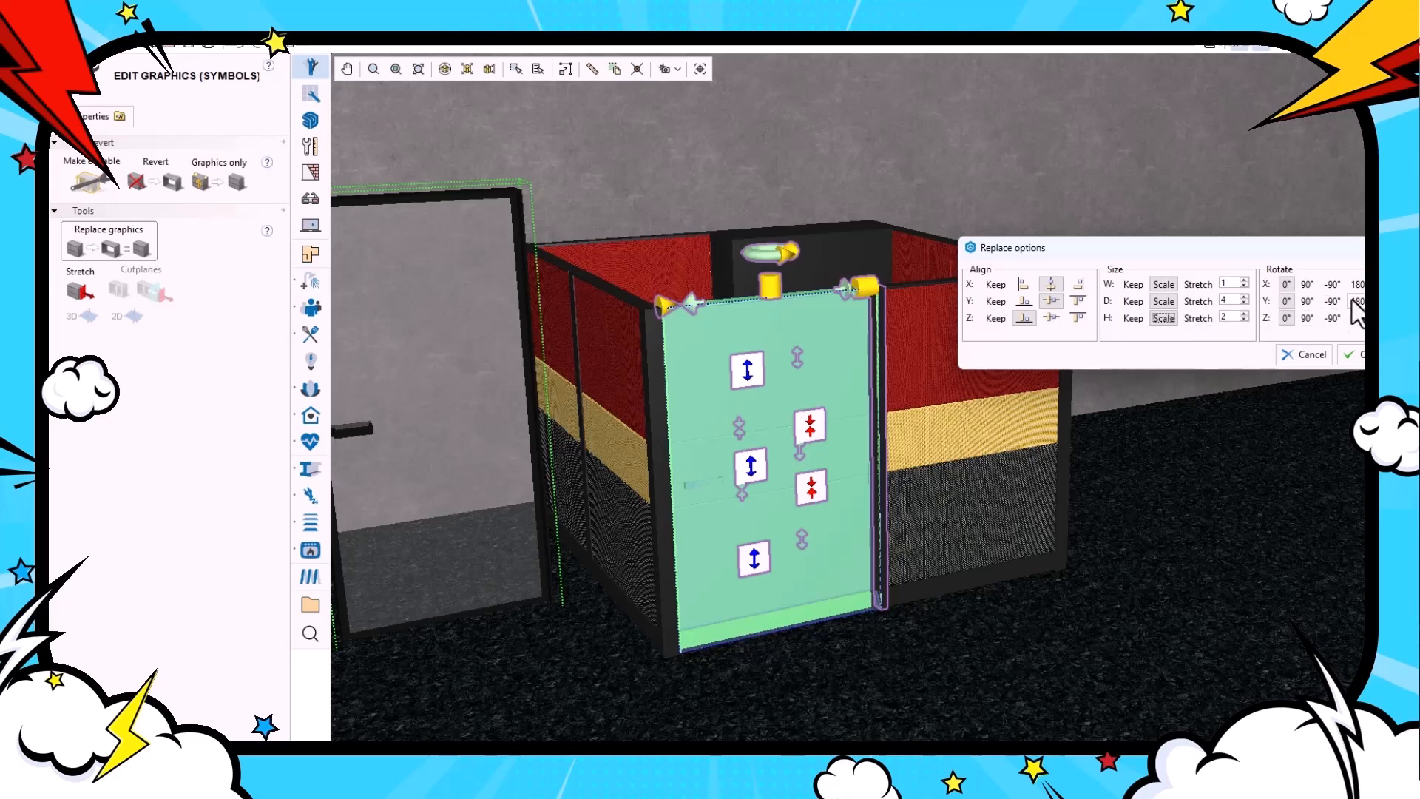
# Rotate the replacement door 180° about Y so the handle switches sides, and apply the replacement.
pyautogui.click(1289, 299)
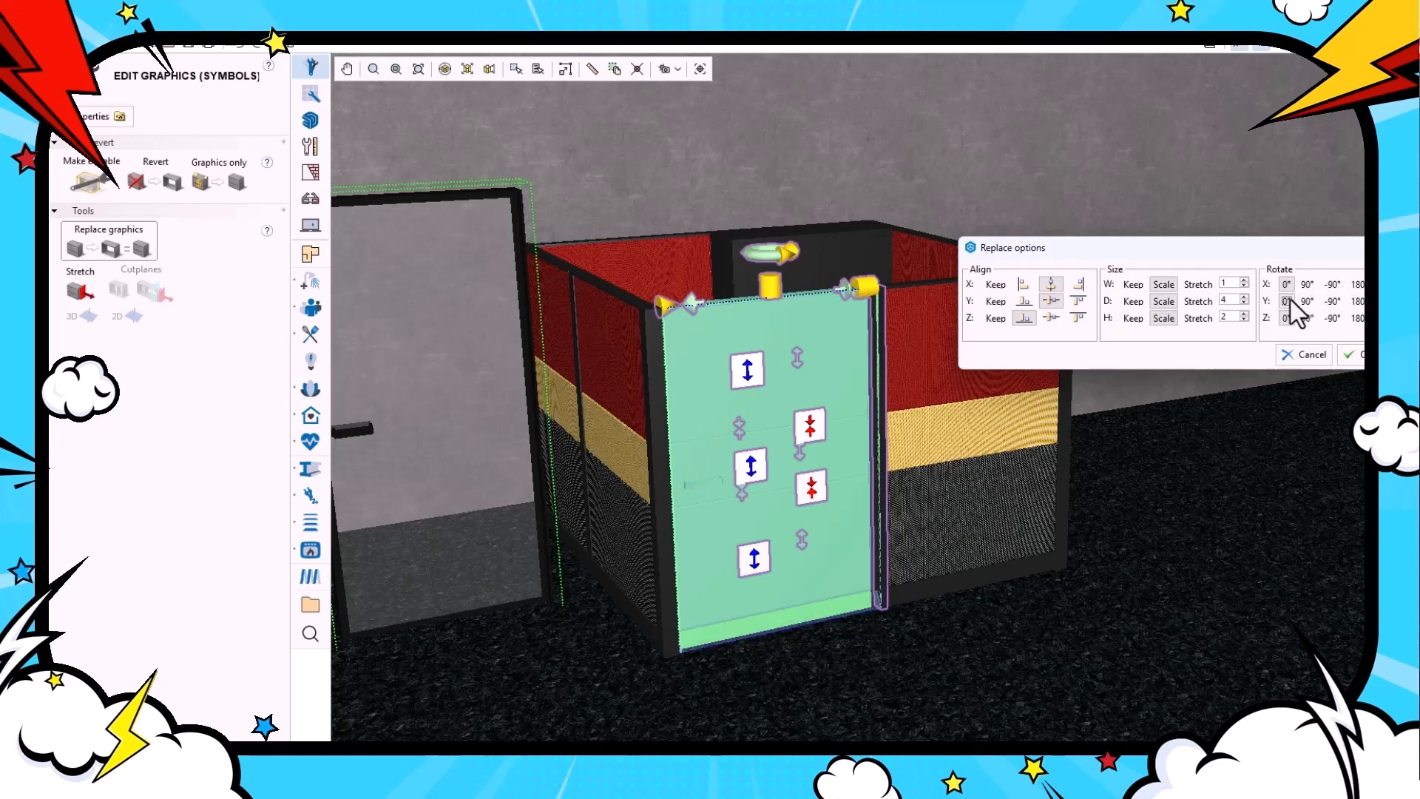
pyautogui.click(1356, 301)
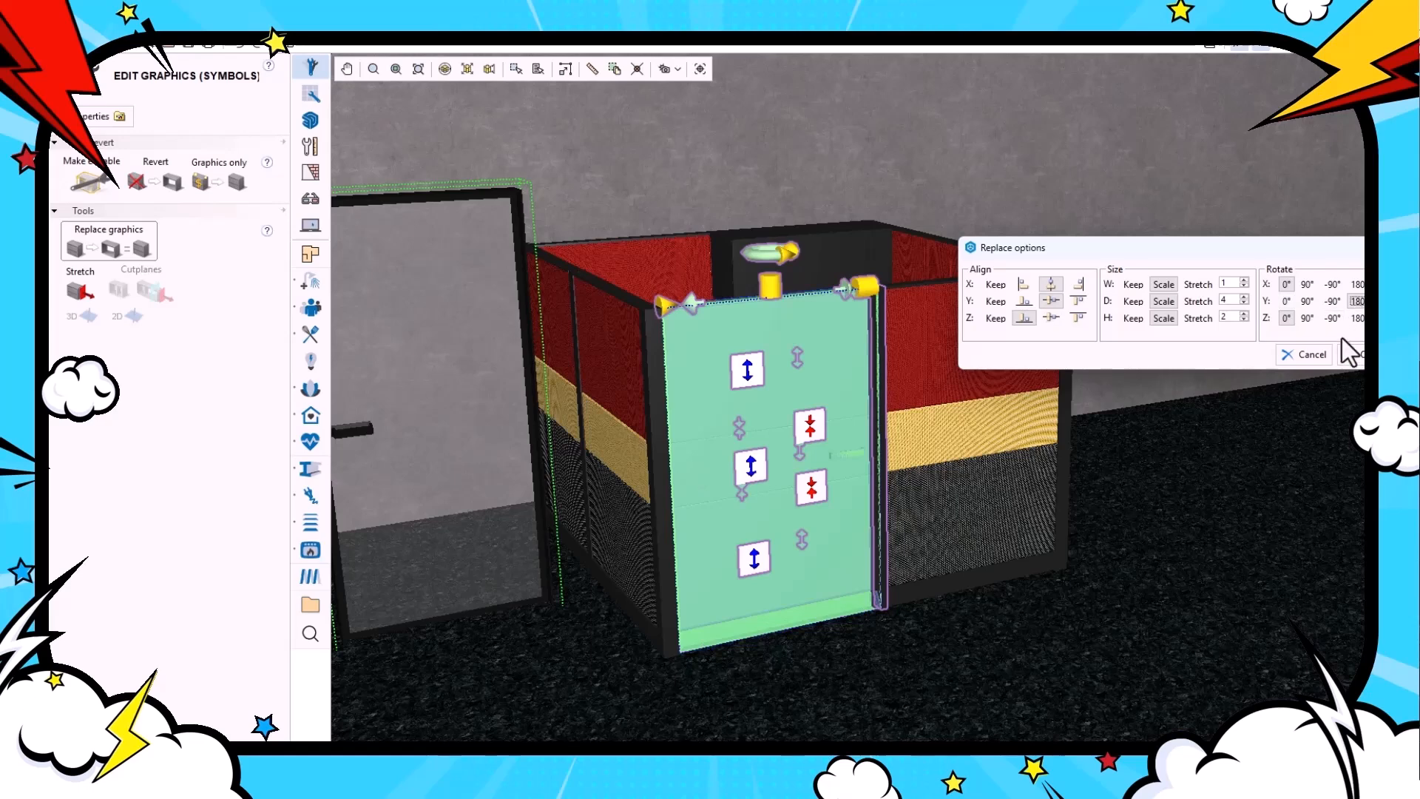
pyautogui.click(1352, 354)
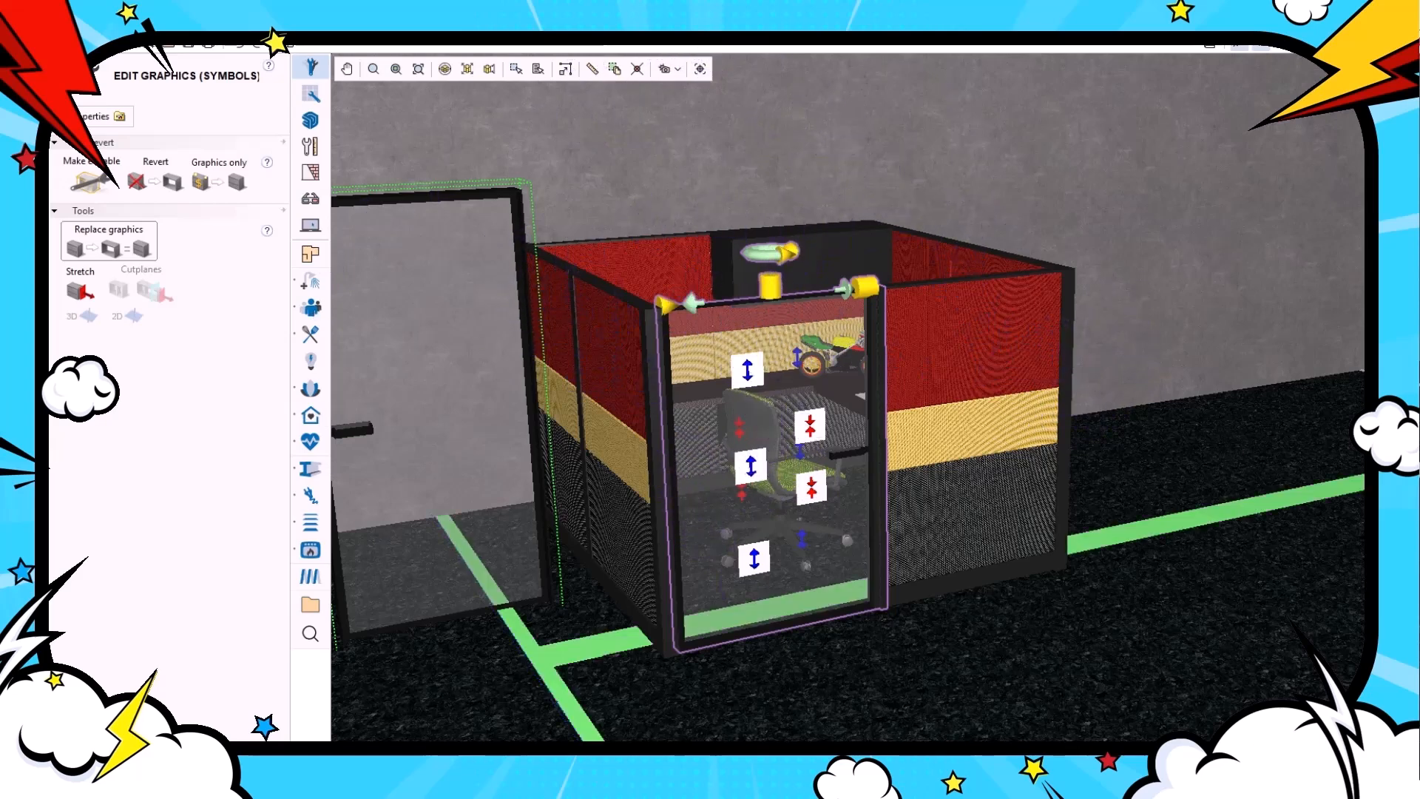
pyautogui.click(738, 717)
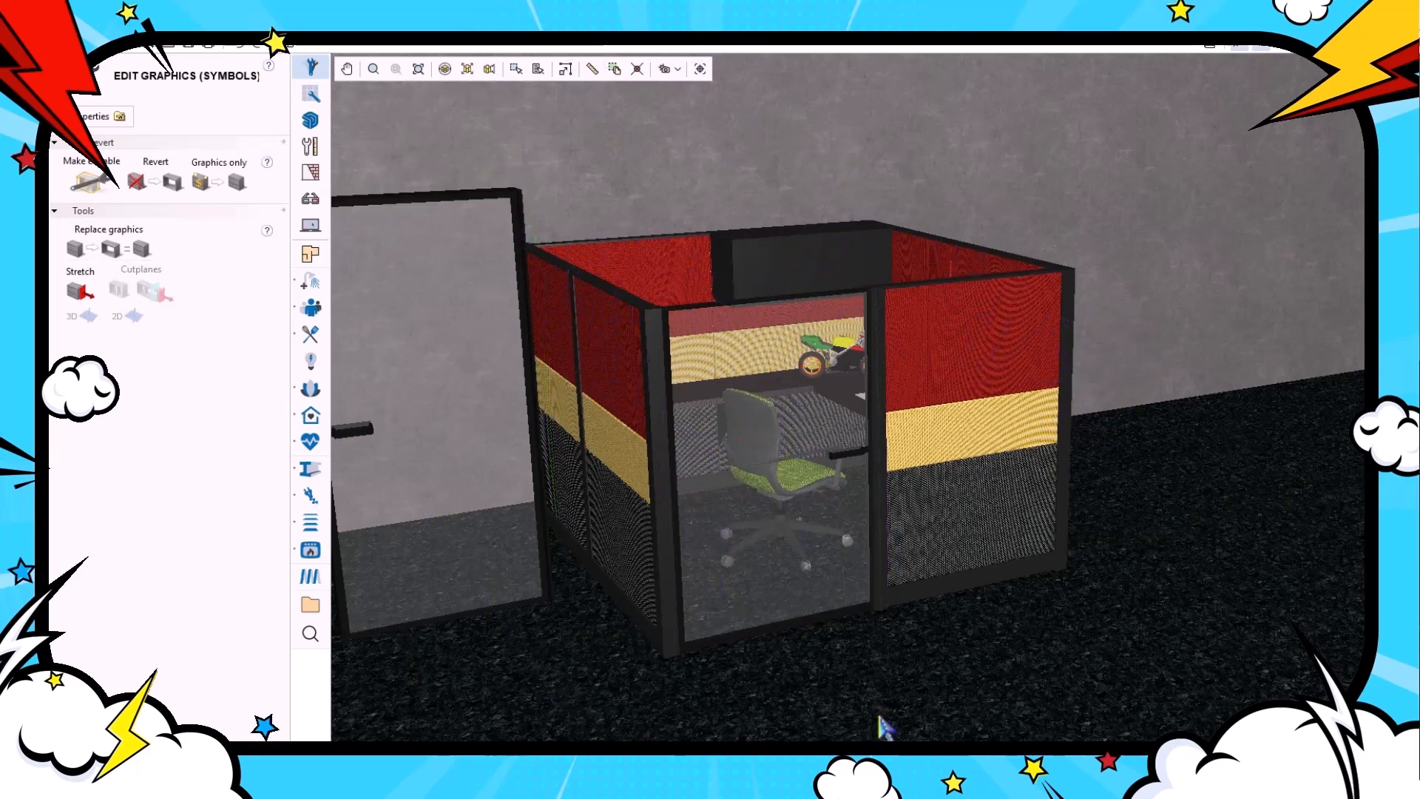
# Swing the door panel open and stretch its underlying panel frame down to a height of 36".
pyautogui.click(834, 622)
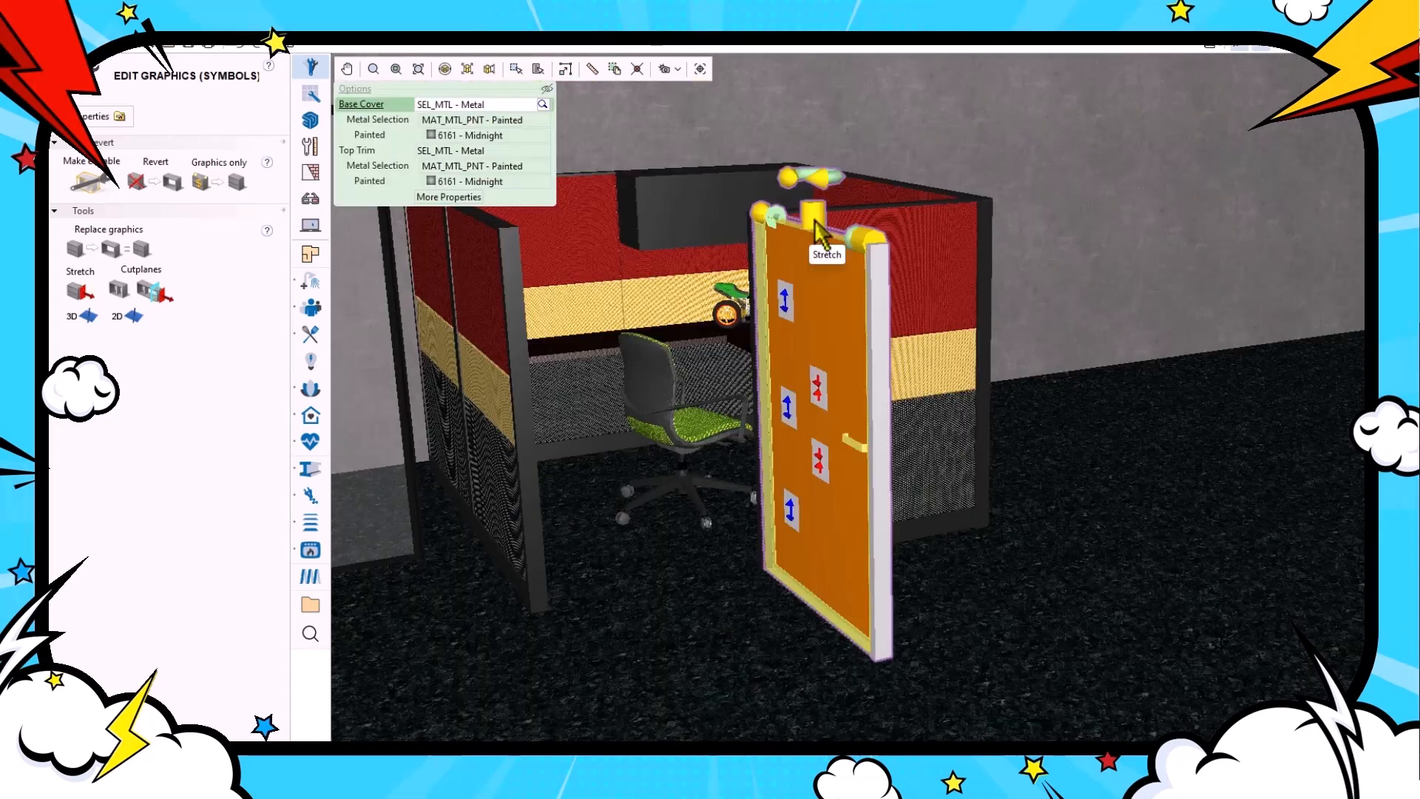
pyautogui.click(808, 383)
pyautogui.click(774, 616)
pyautogui.click(795, 570)
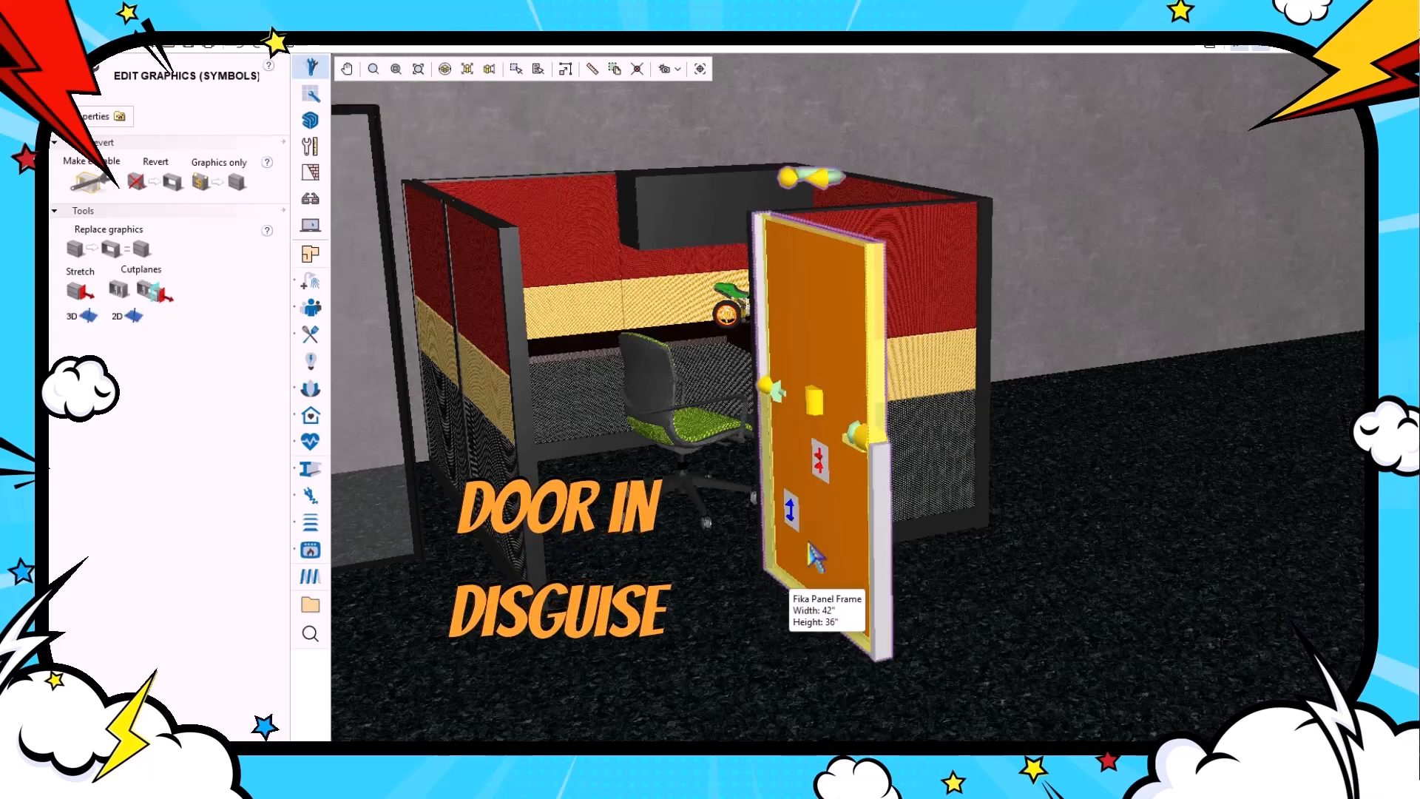
pyautogui.click(773, 642)
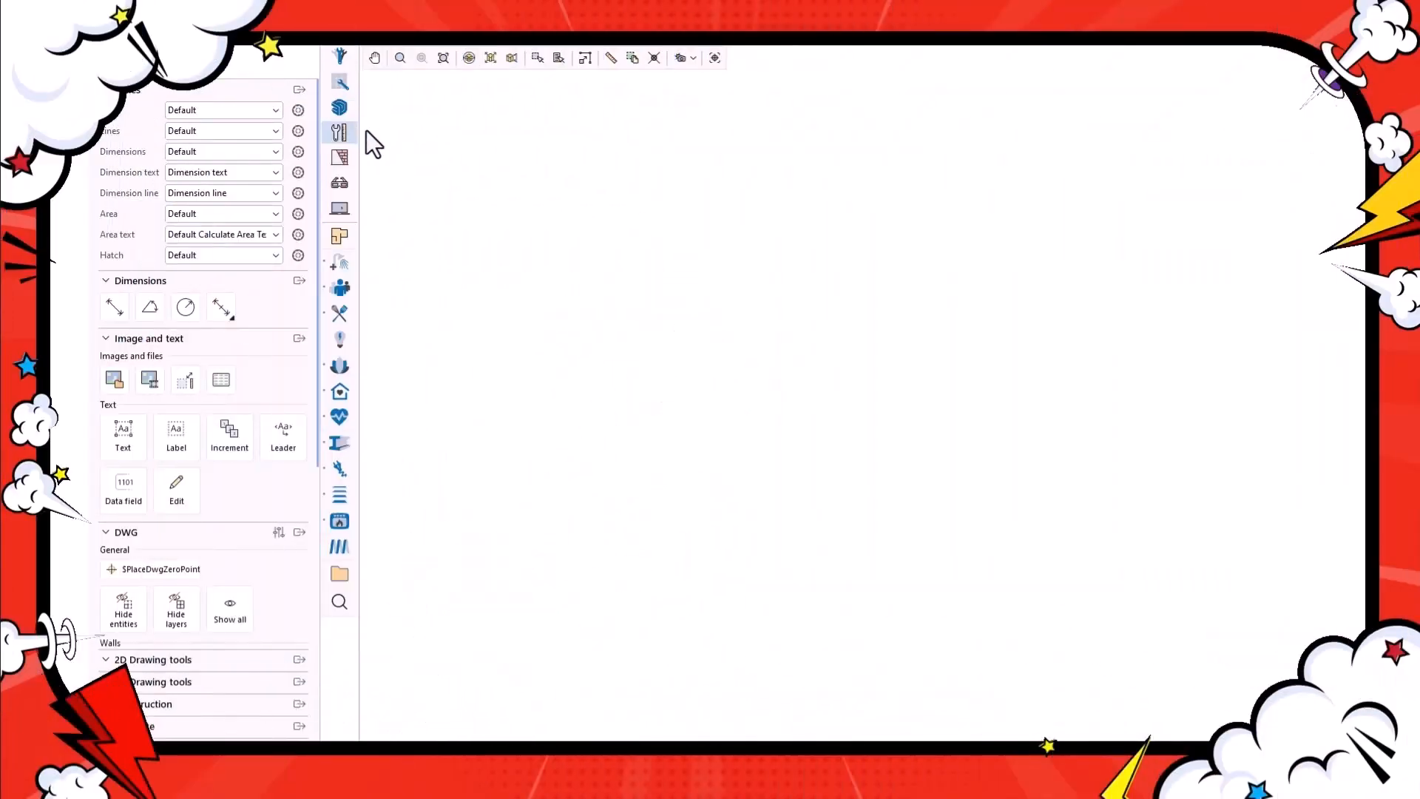
# Draw a small square custom shape flat on the ground with the 3D drawing tools as a table leg.
pyautogui.scroll(-5, 202, 214)
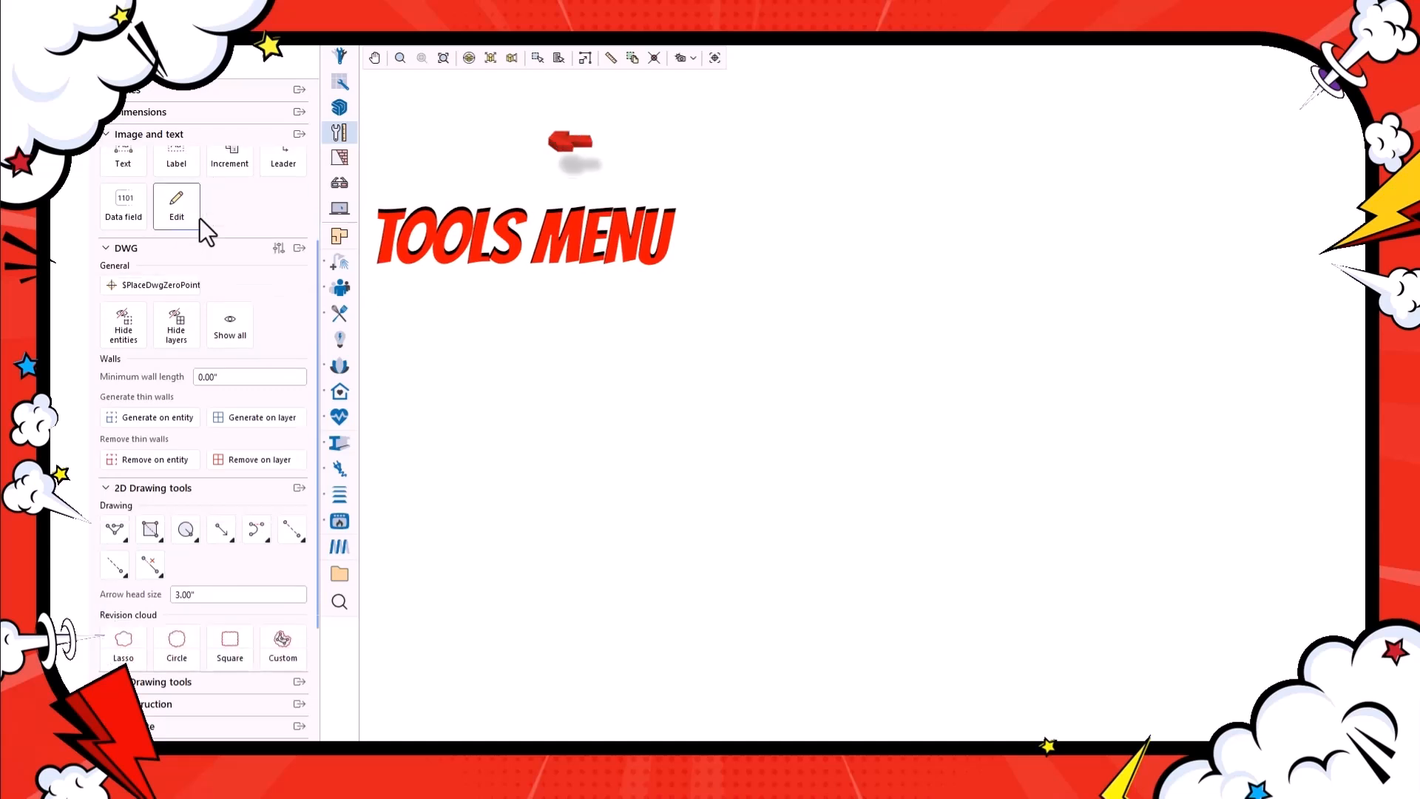
pyautogui.scroll(-3, 200, 219)
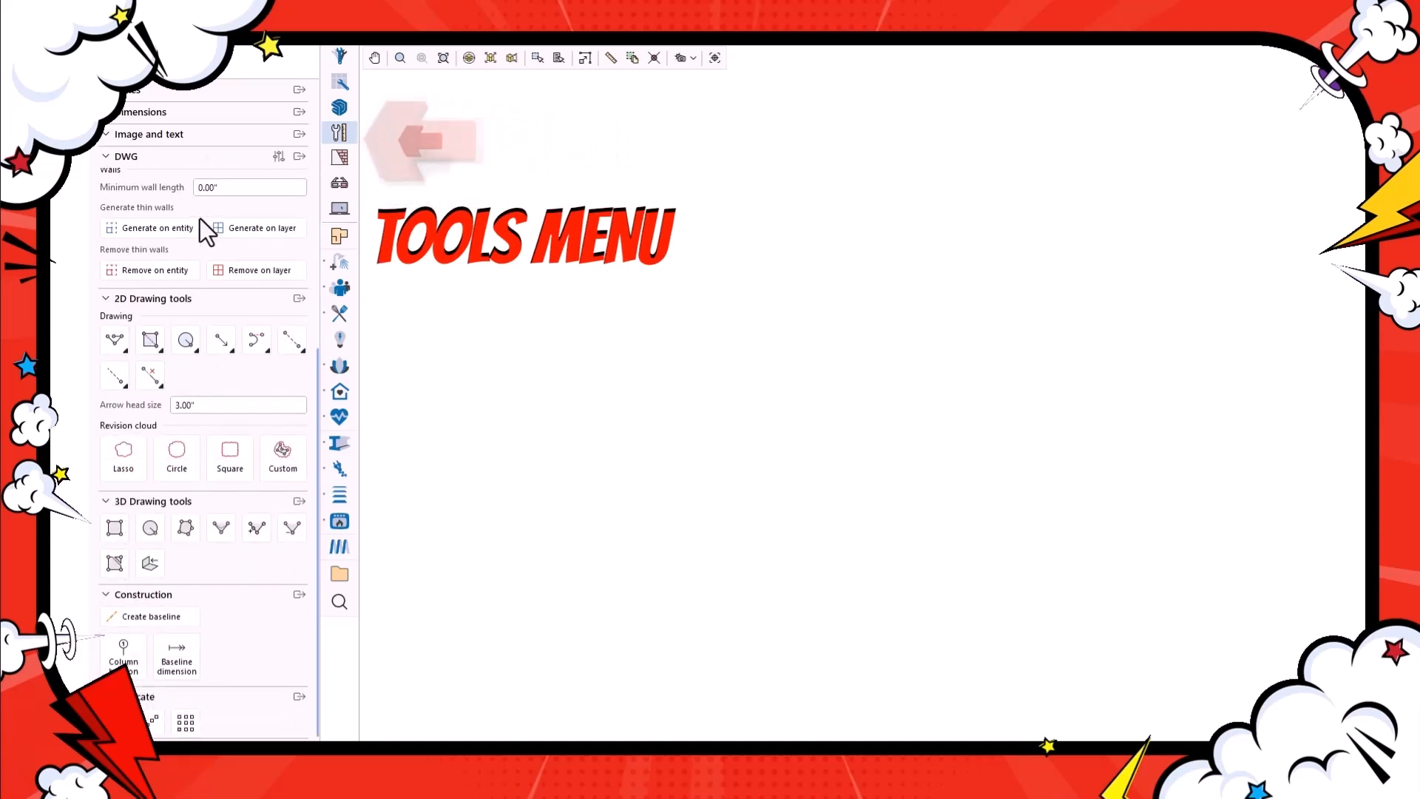
pyautogui.click(115, 529)
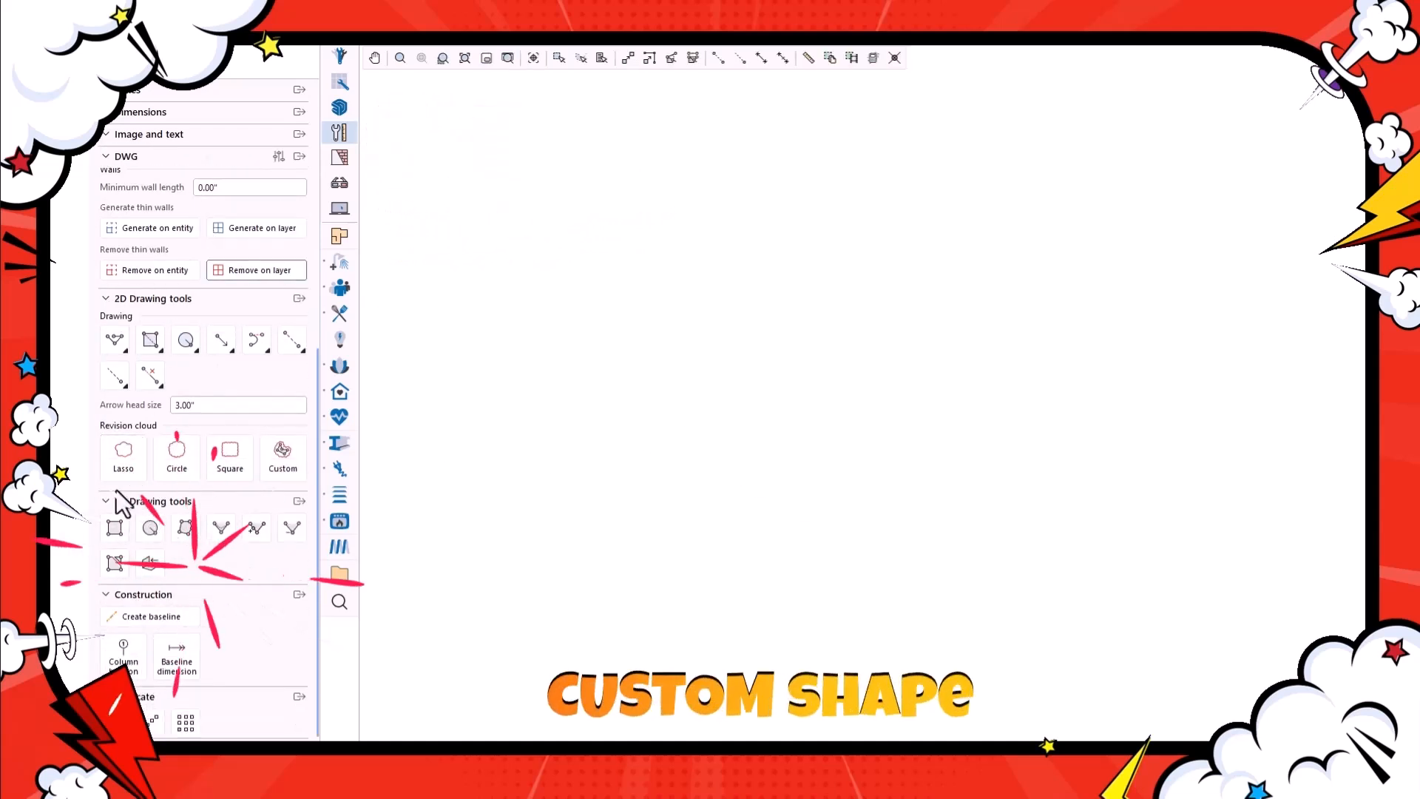
pyautogui.click(693, 293)
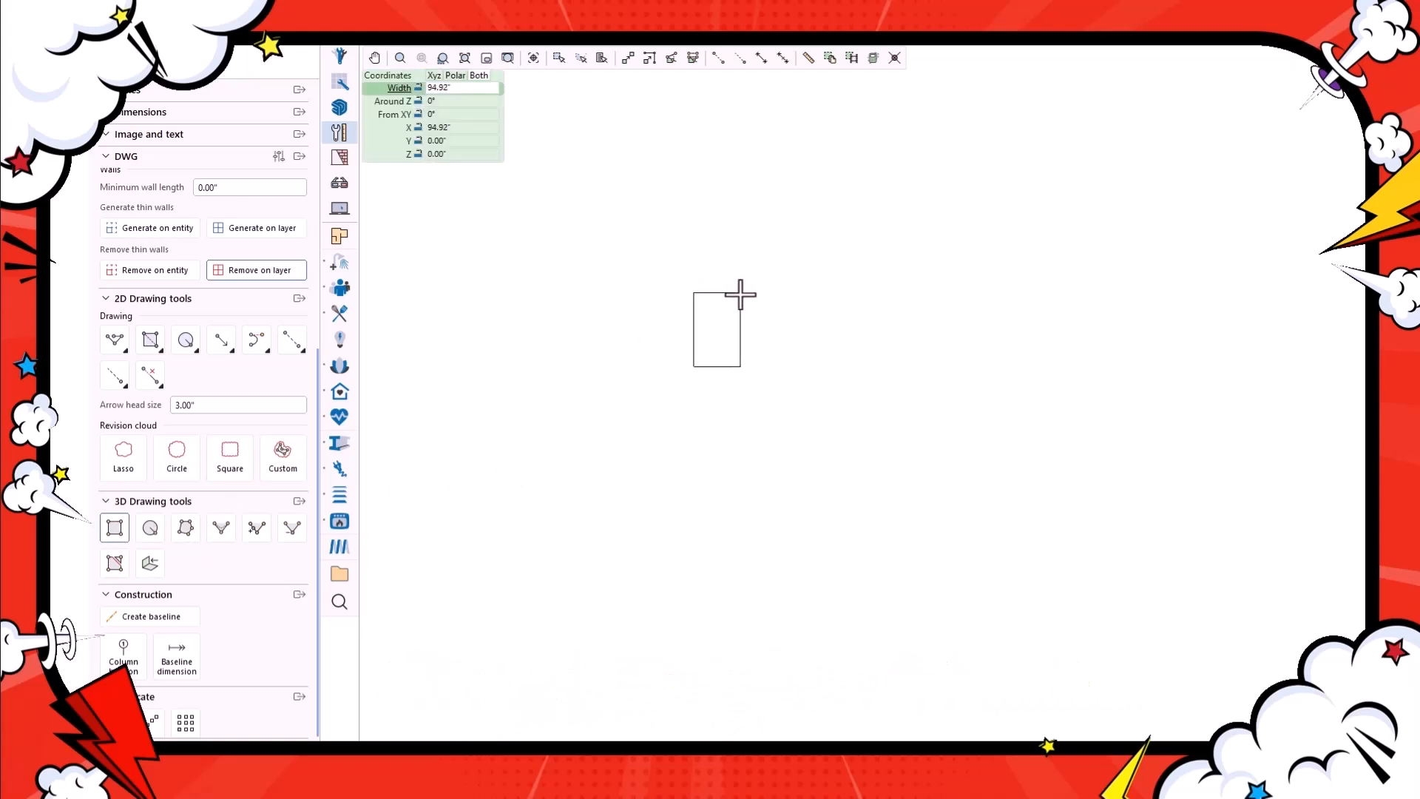
pyautogui.press('Return')
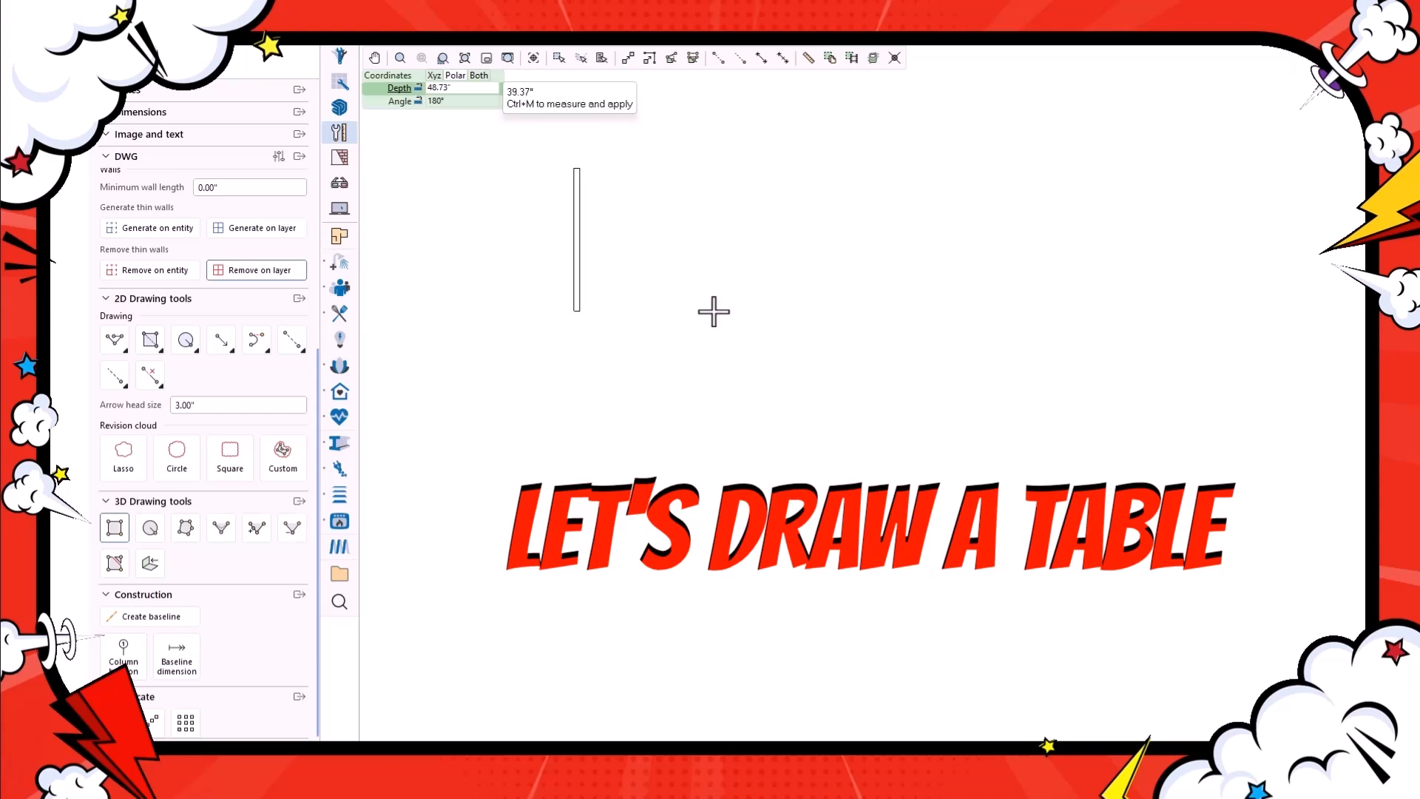
pyautogui.press('Return')
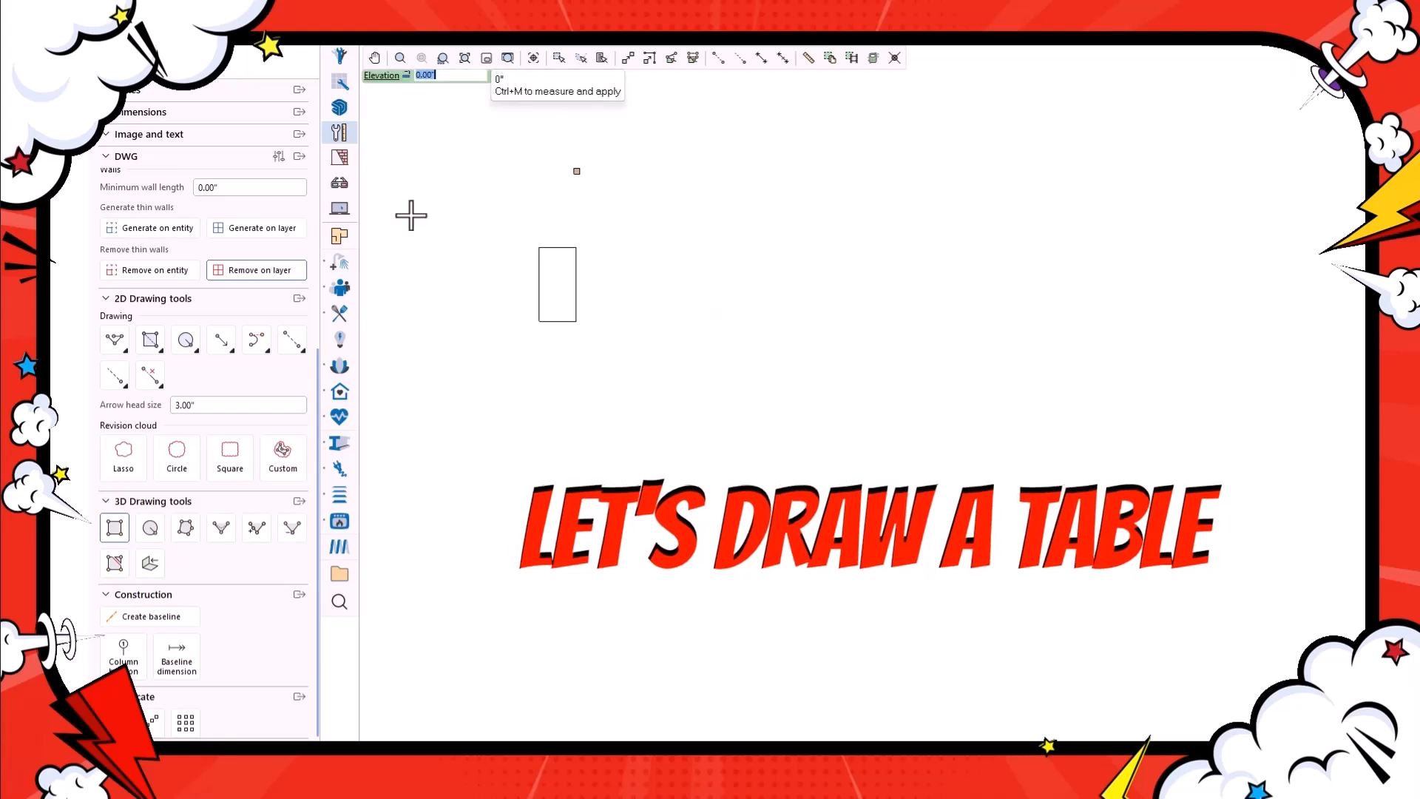
pyautogui.press('Escape')
# Copy the small square leg shape 76" away in the 180° direction.
pyautogui.moveTo(563, 251); pyautogui.dragTo(612, 341, button='middle')
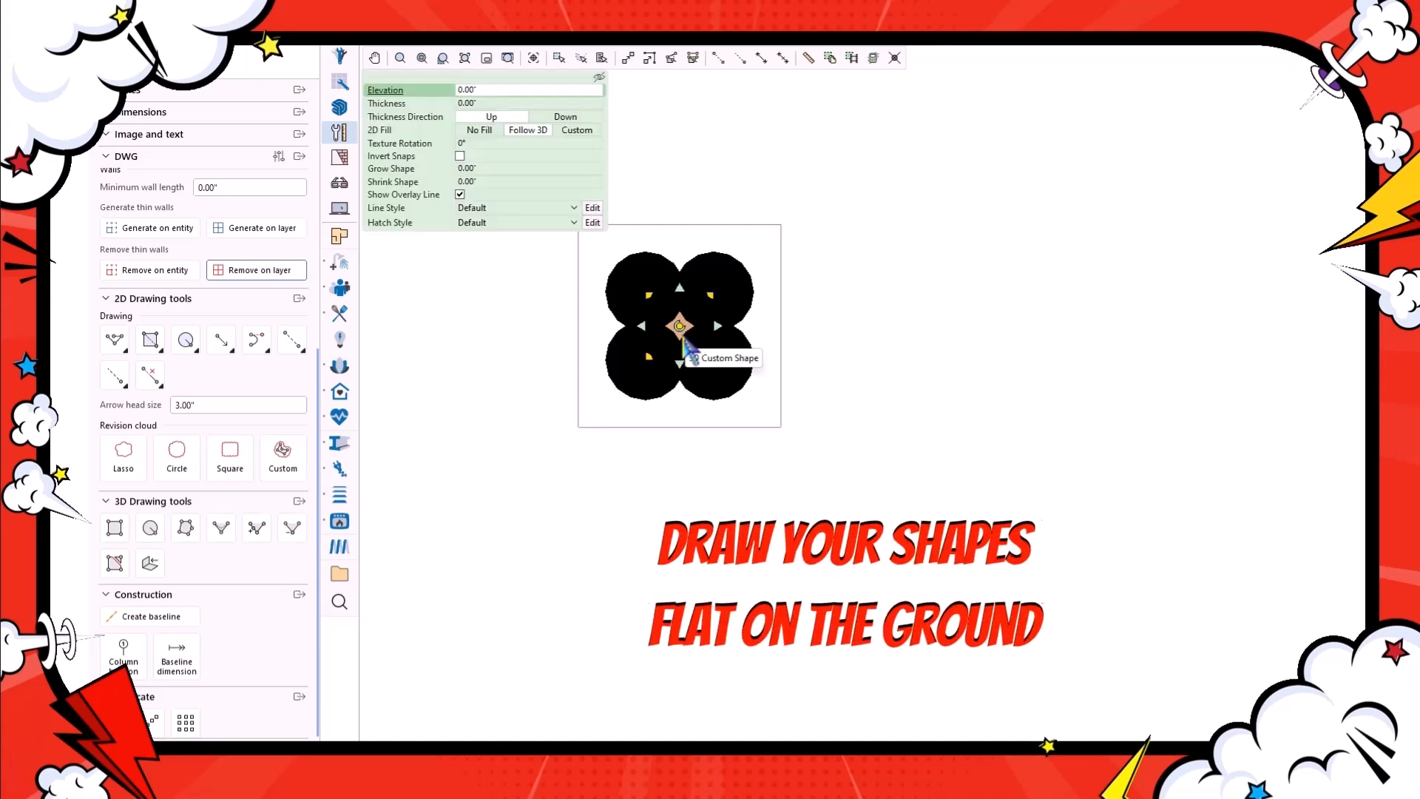
pyautogui.moveTo(685, 355); pyautogui.dragTo(908, 341)
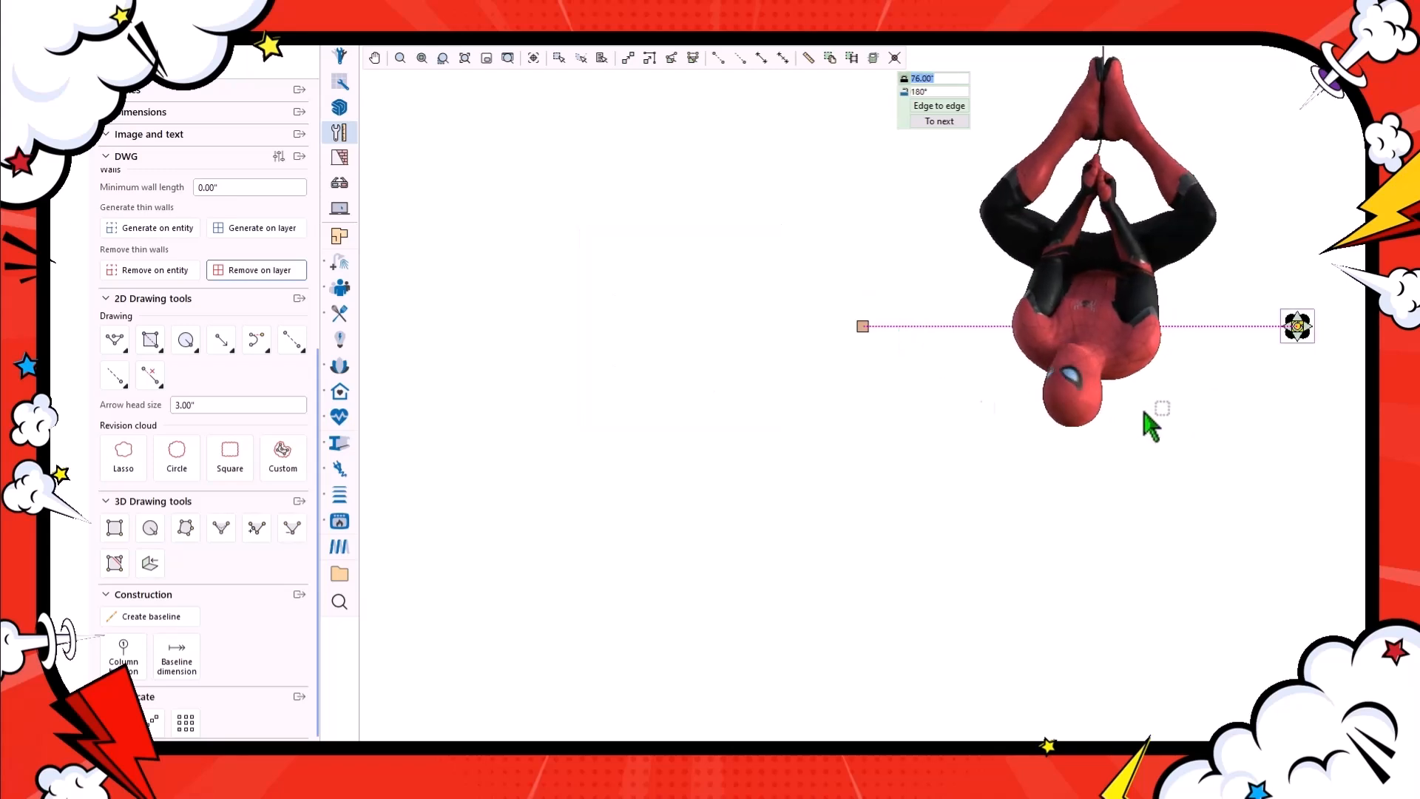
pyautogui.press('Return')
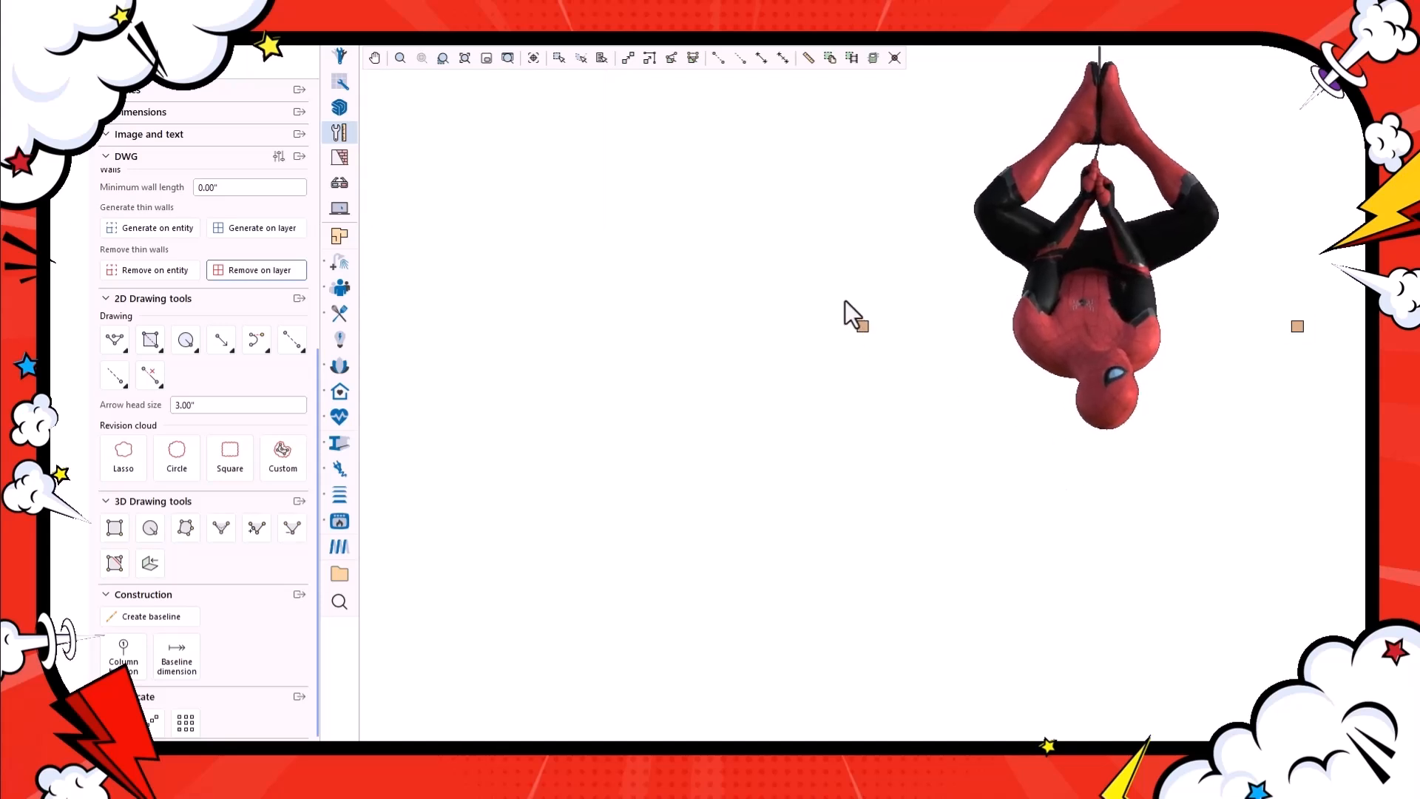
# Delete the copied leg shape so only the original square remains.
pyautogui.moveTo(844, 300); pyautogui.dragTo(1343, 357)
pyautogui.press('Escape')
pyautogui.click(862, 327)
pyautogui.press('Delete')
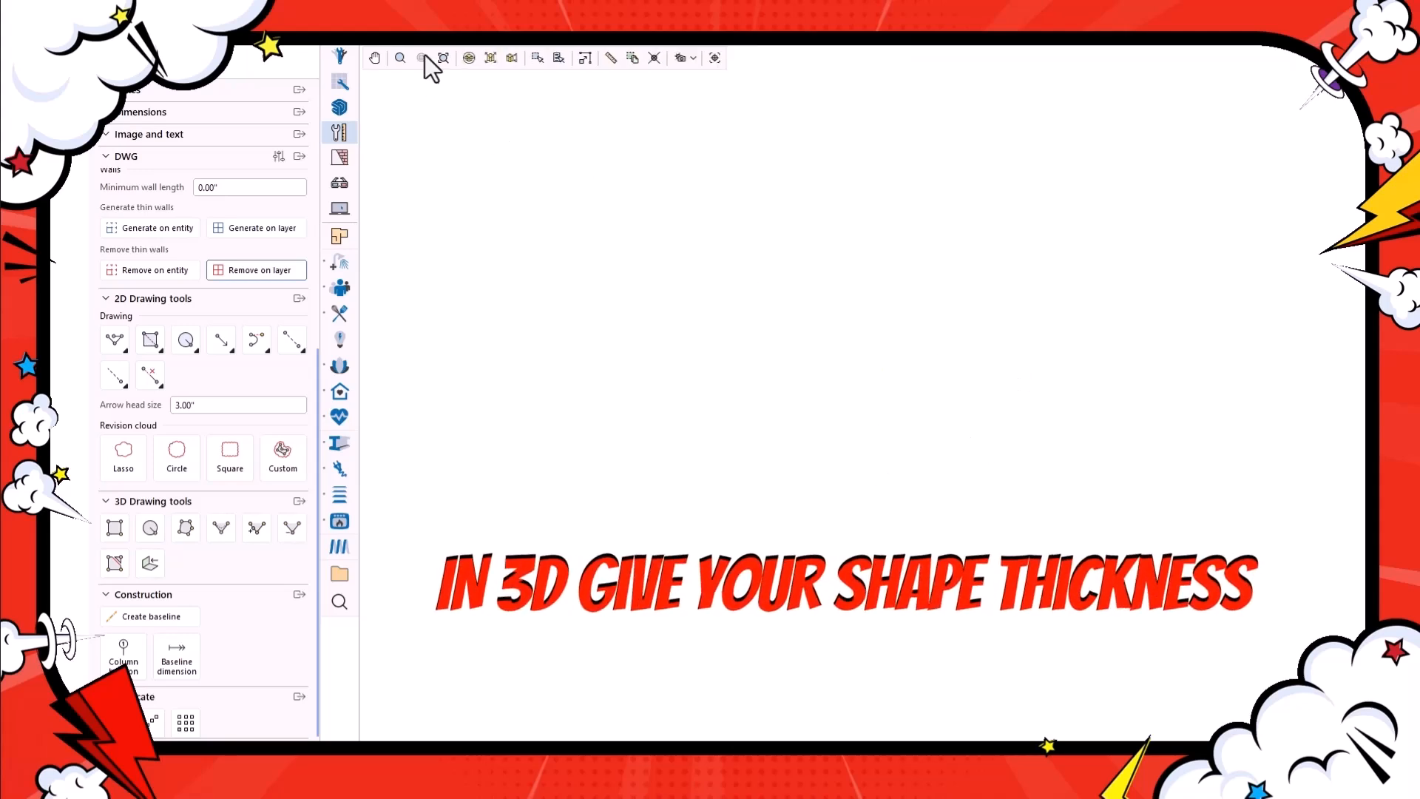
# Select the square leg shape in the 3D view and set its thickness to 28".
pyautogui.click(443, 58)
pyautogui.moveTo(917, 436); pyautogui.dragTo(935, 495, button='middle')
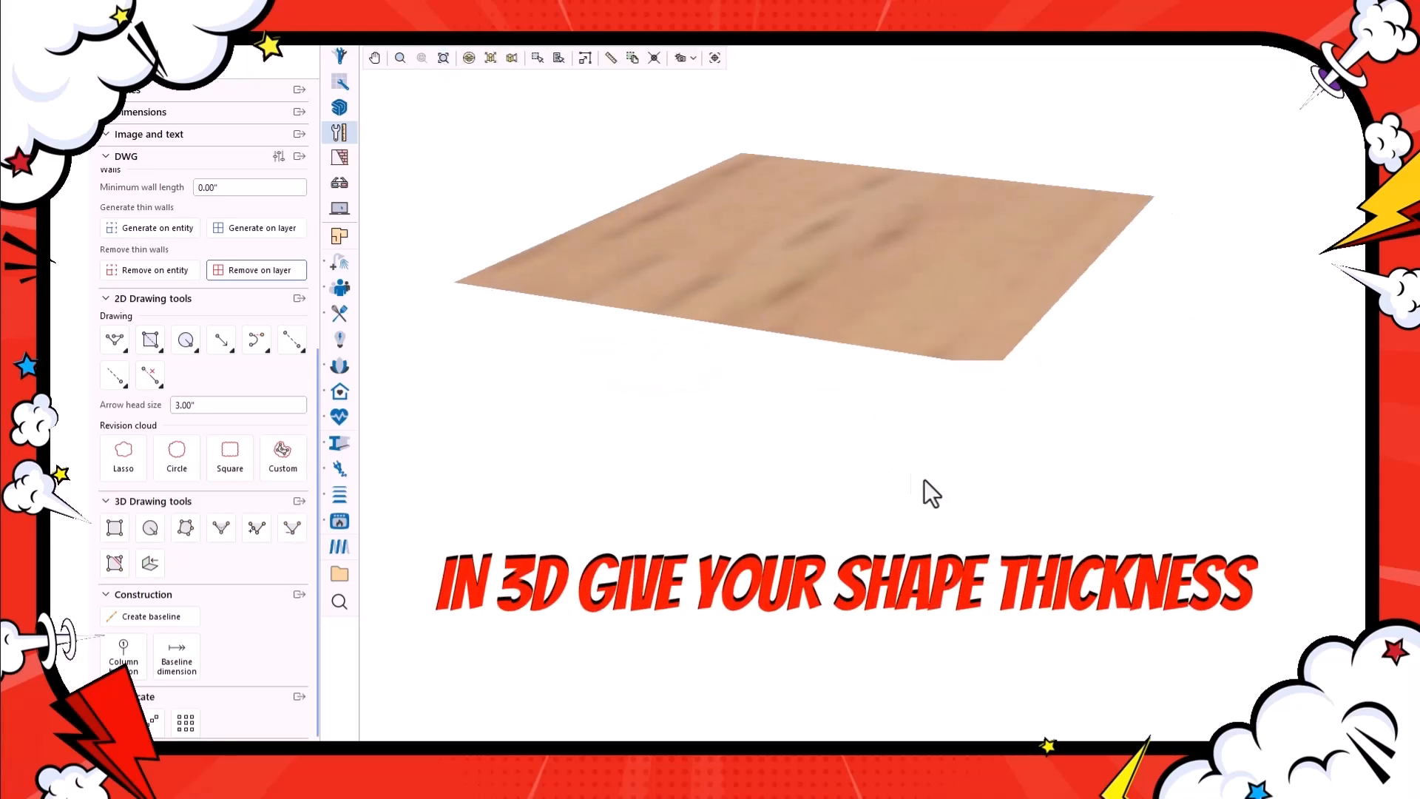
pyautogui.scroll(-3, 928, 482)
pyautogui.scroll(-5, 891, 372)
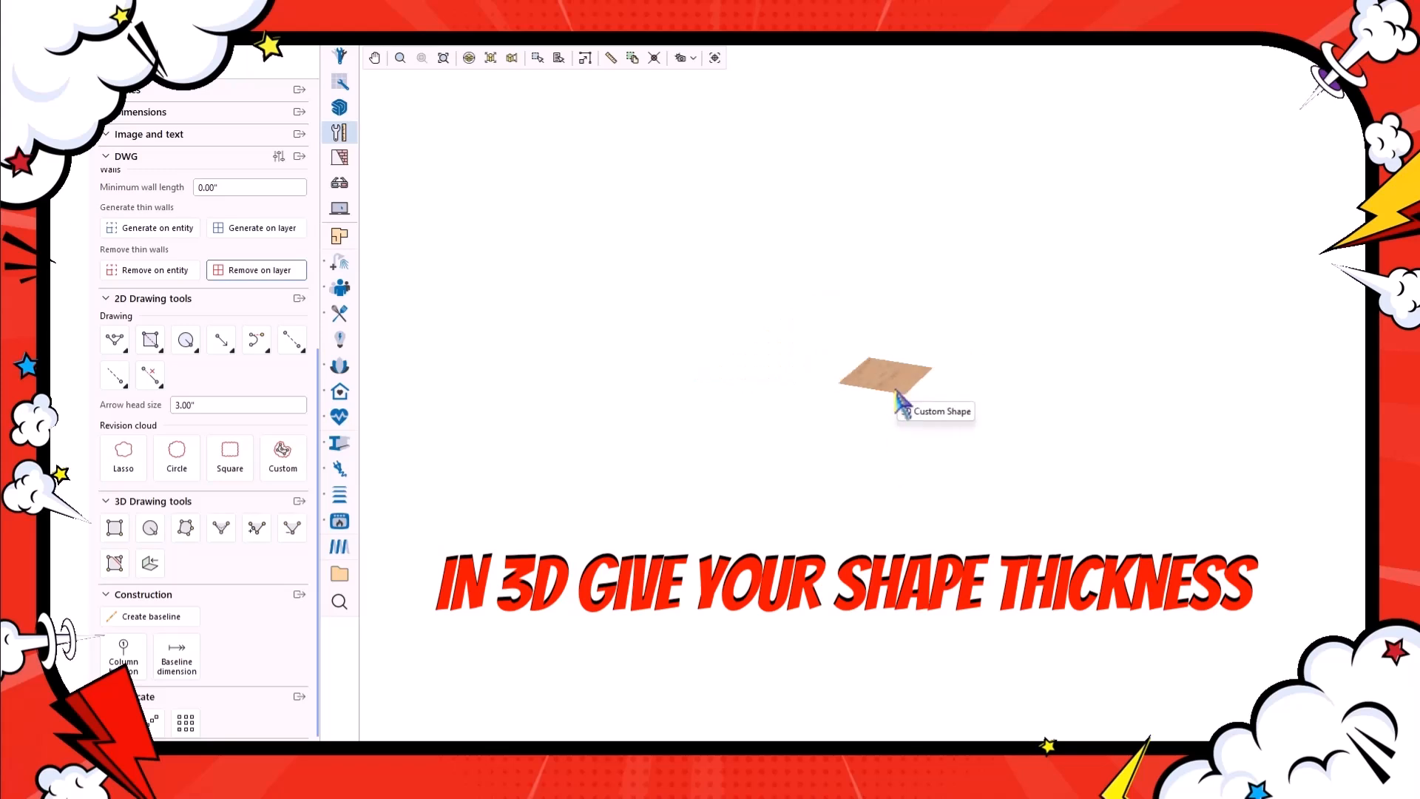
pyautogui.moveTo(910, 400); pyautogui.dragTo(907, 501, button='middle')
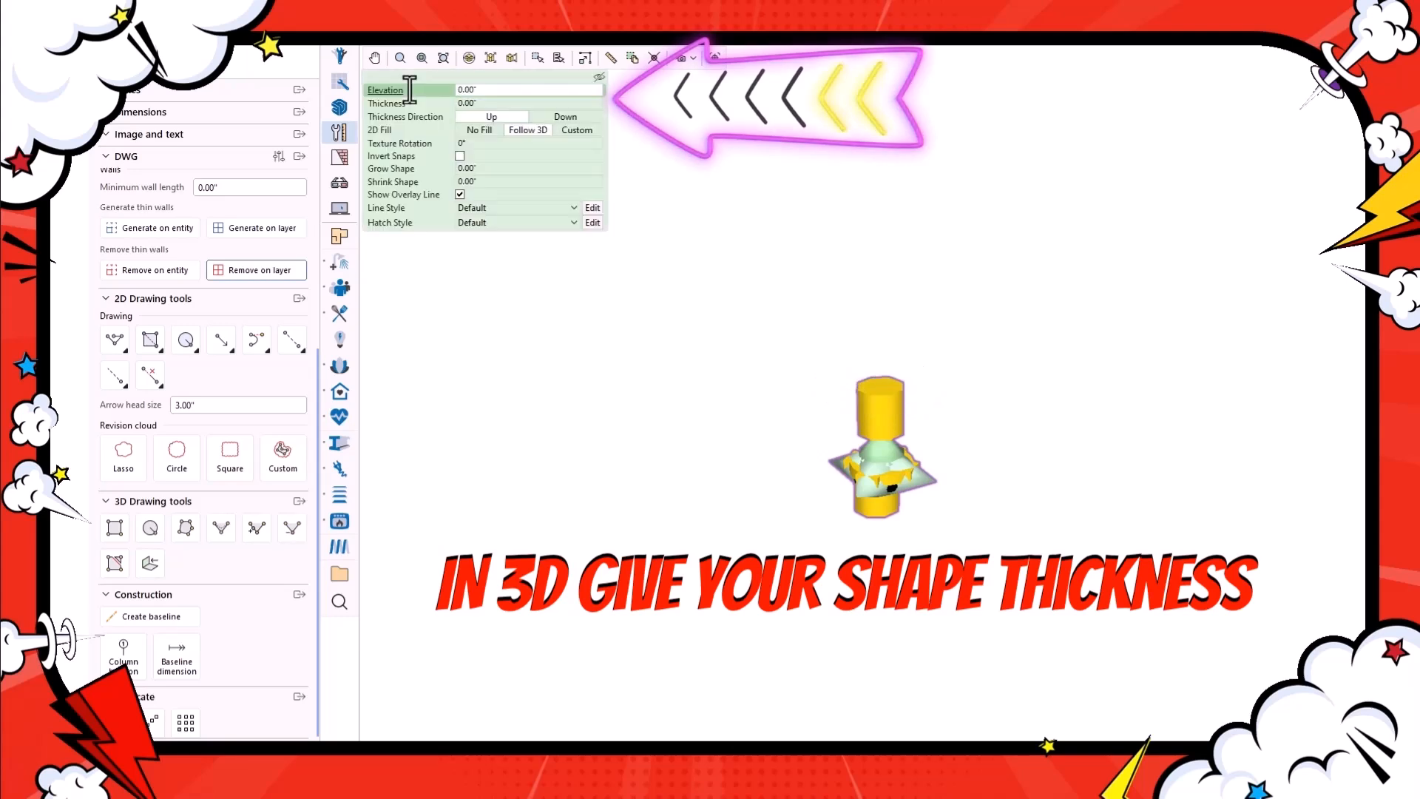
pyautogui.click(411, 104)
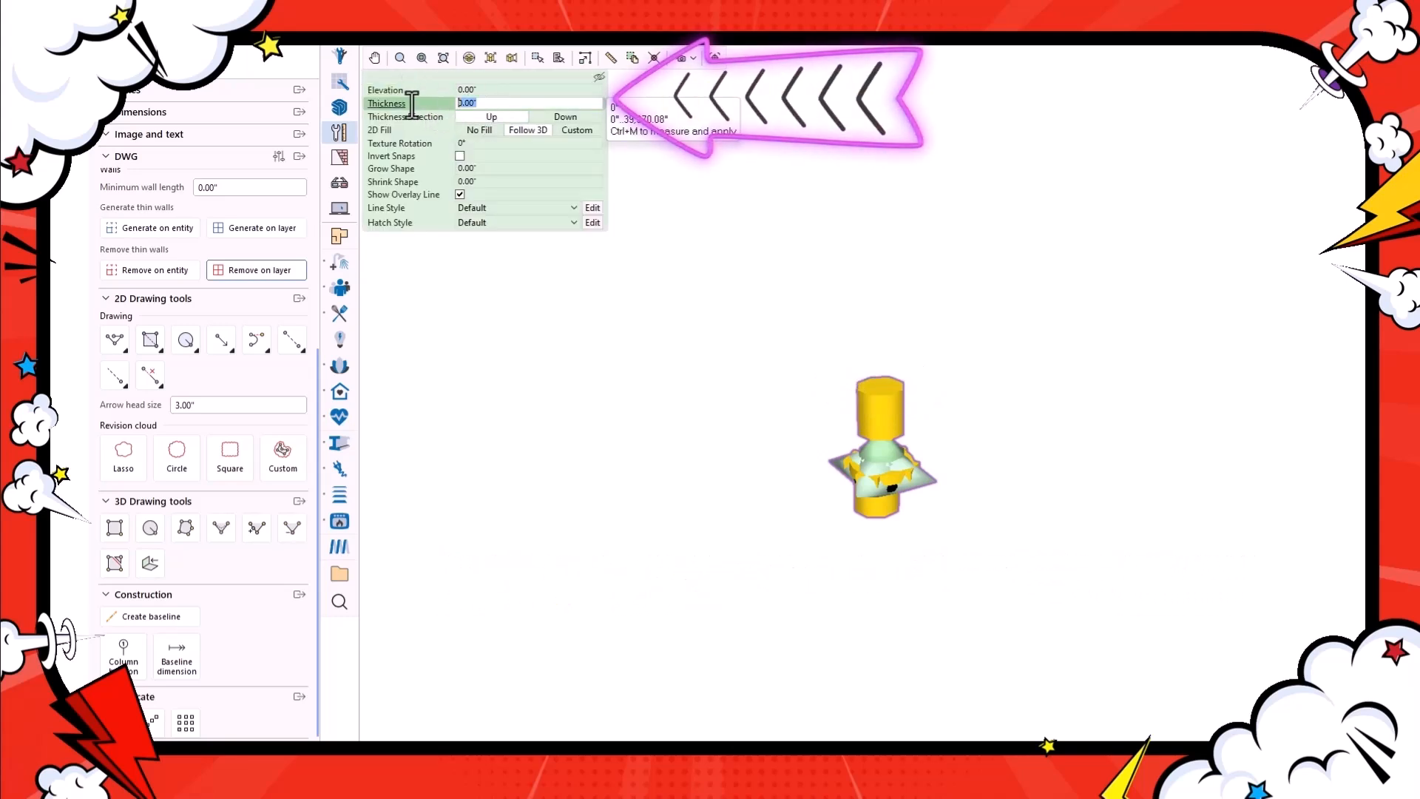
pyautogui.write('28')
pyautogui.press('Return')
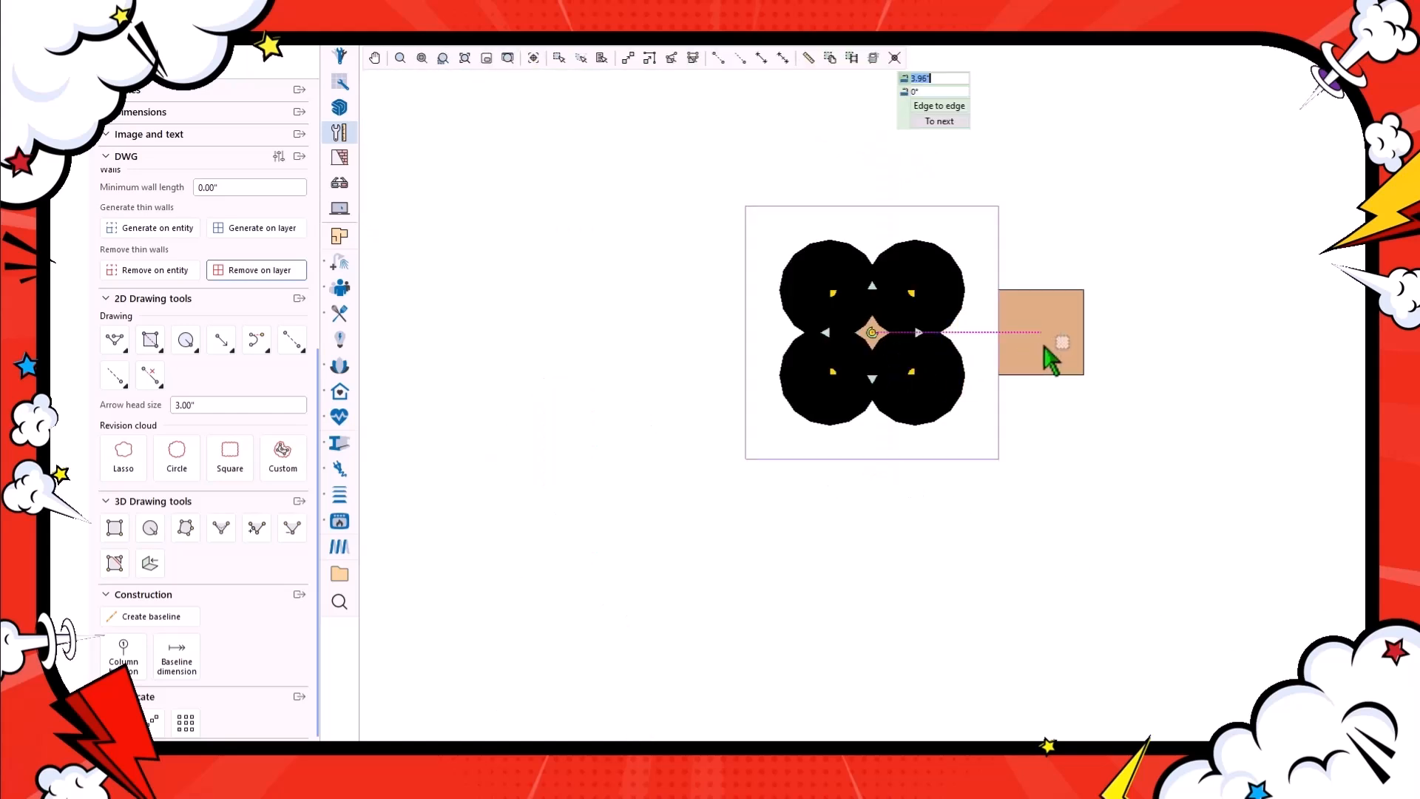
# Copy the leg 76" away at 180°, and copy the resulting pair in the 270° direction to form four table legs.
pyautogui.moveTo(1044, 347); pyautogui.dragTo(1063, 349)
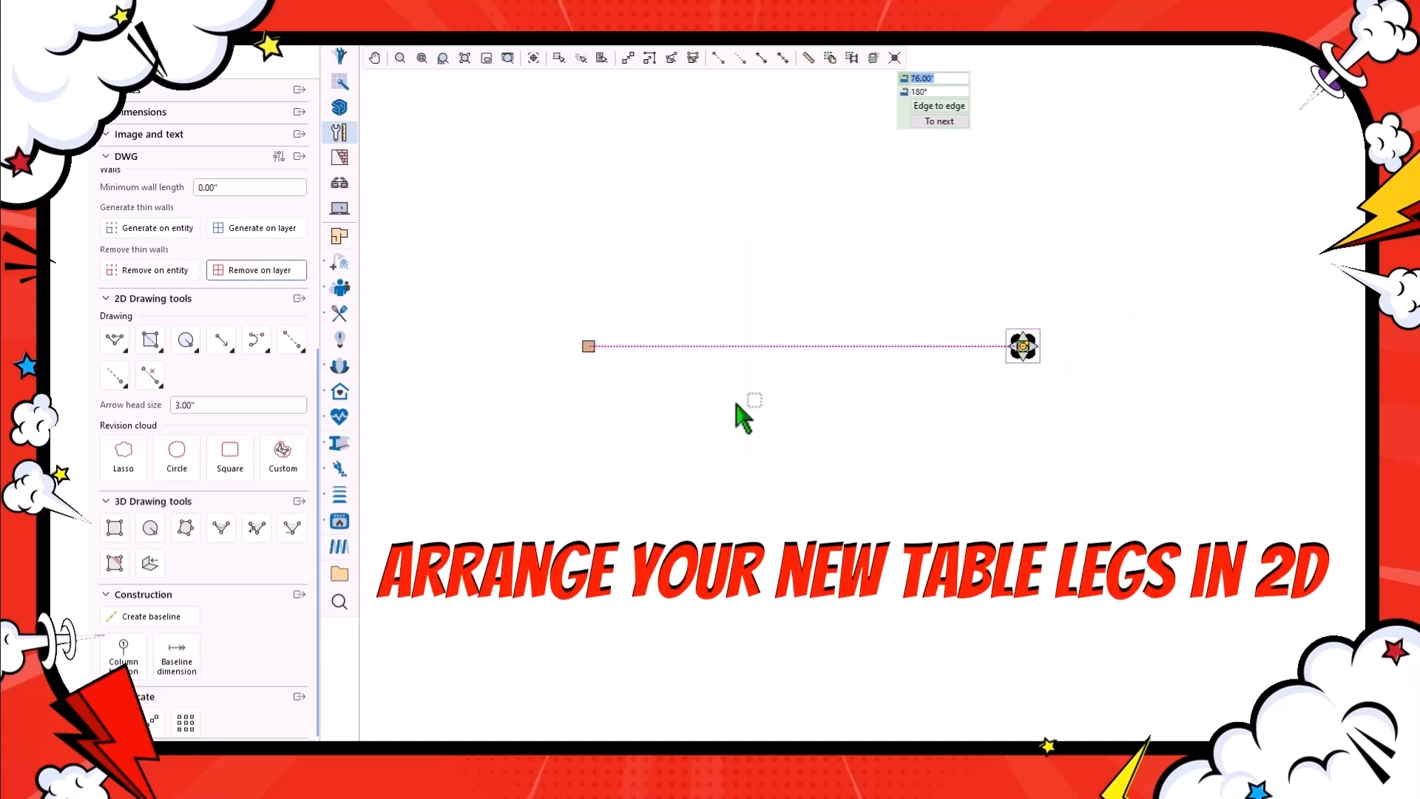
pyautogui.moveTo(745, 414); pyautogui.dragTo(938, 431, button='middle')
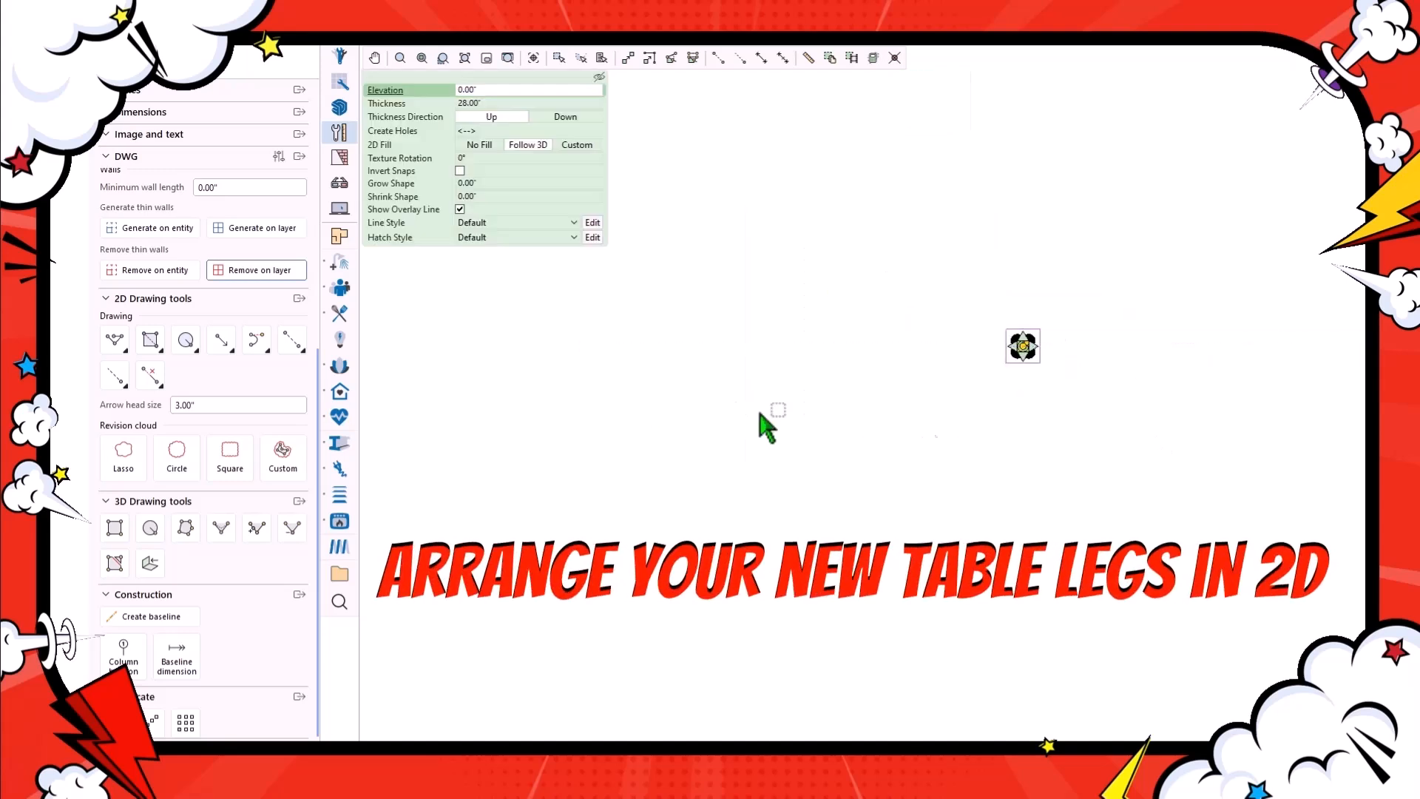
pyautogui.moveTo(1077, 343); pyautogui.dragTo(1095, 340)
pyautogui.hotkey('ctrl', 'c')
pyautogui.hotkey('ctrl', 'v')
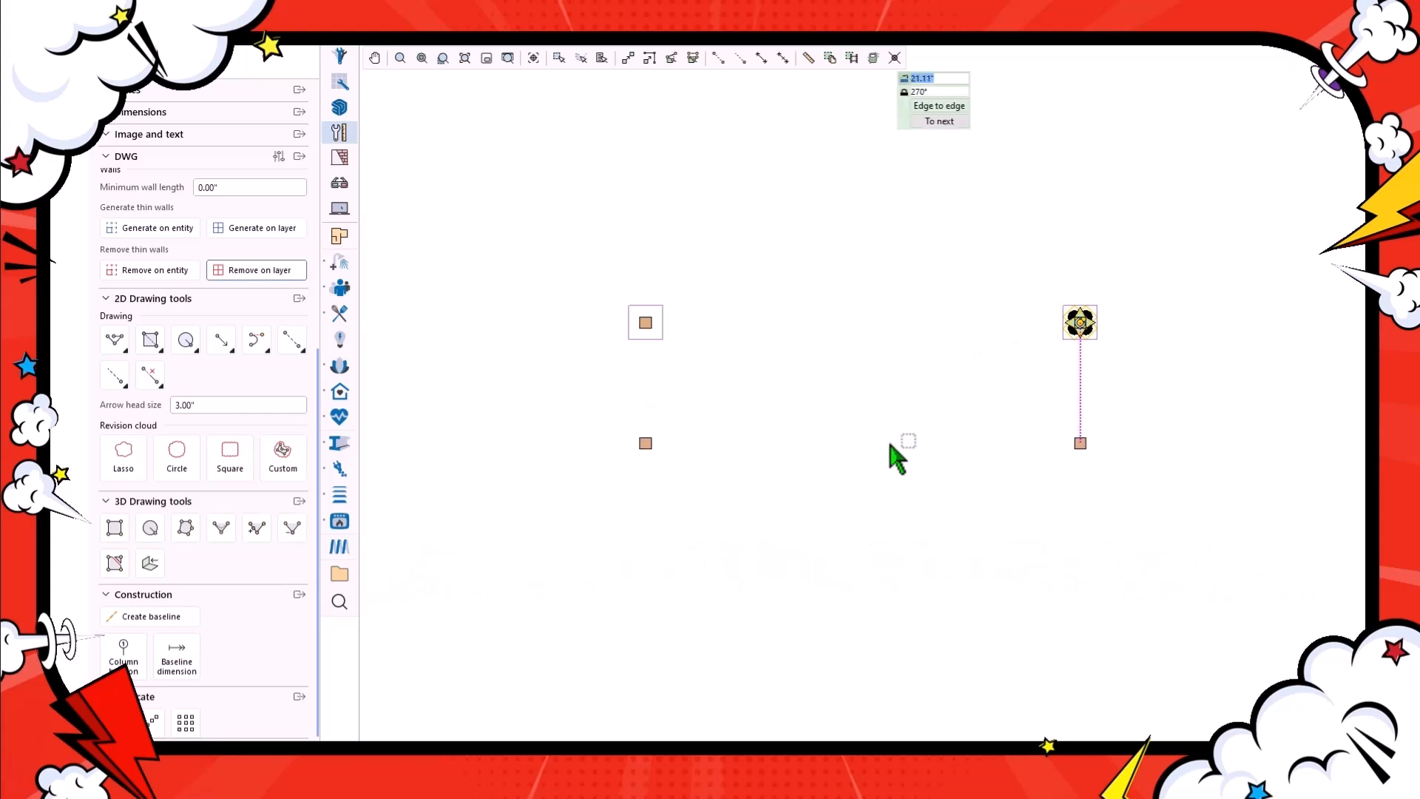
pyautogui.press('Return')
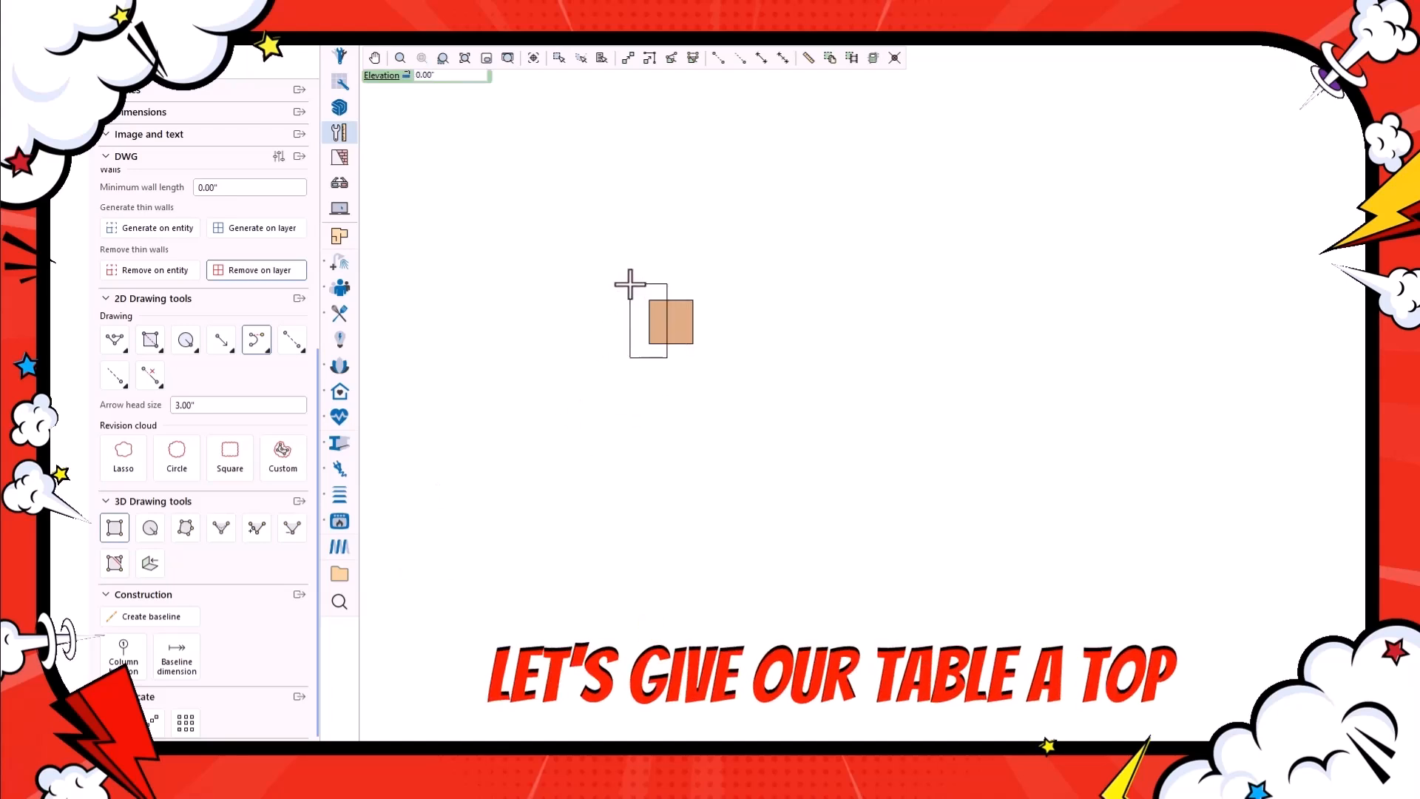
# Draw a rectangular 3D shape about 80" wide and 32" deep around the four legs as the tabletop.
pyautogui.click(630, 284)
pyautogui.scroll(-5, 741, 312)
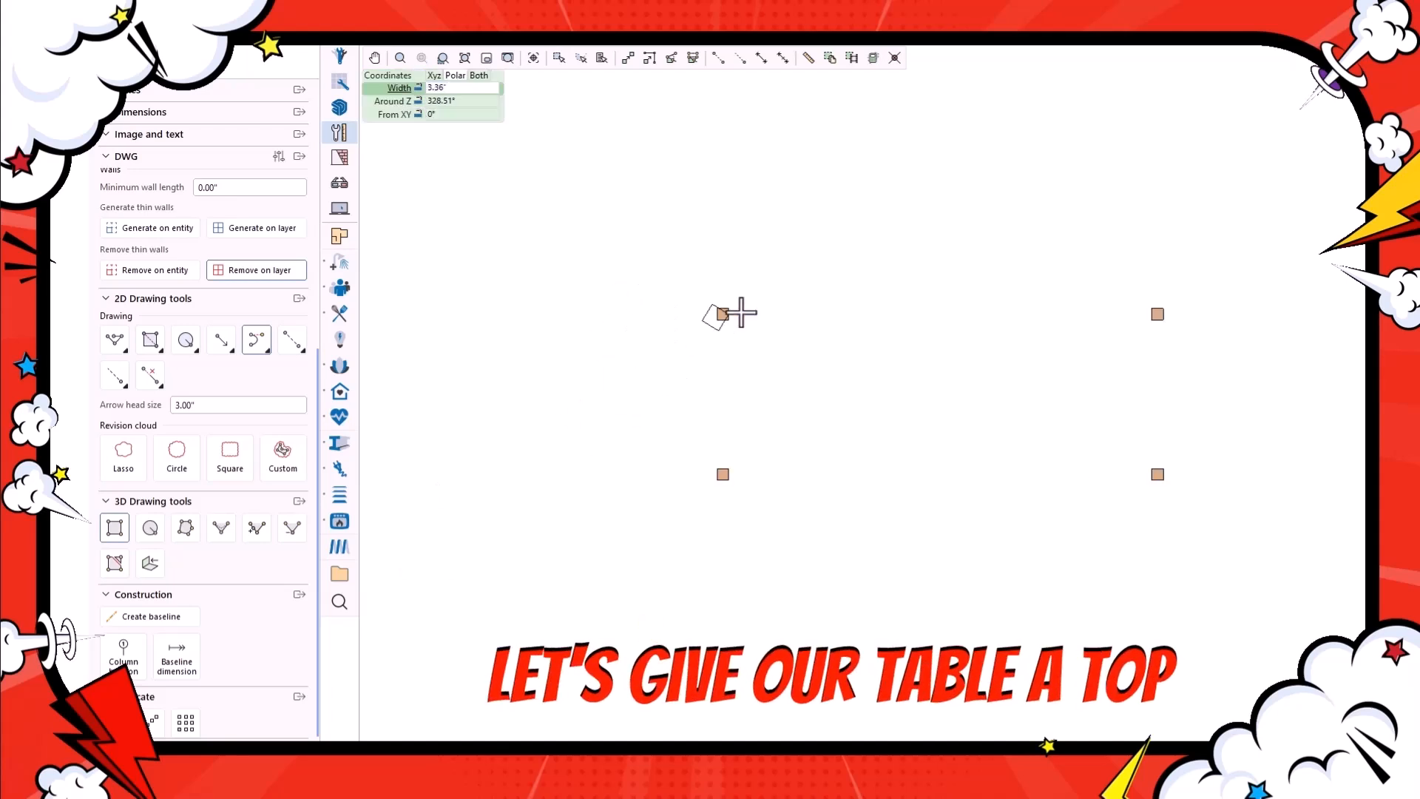
pyautogui.scroll(3, 1164, 288)
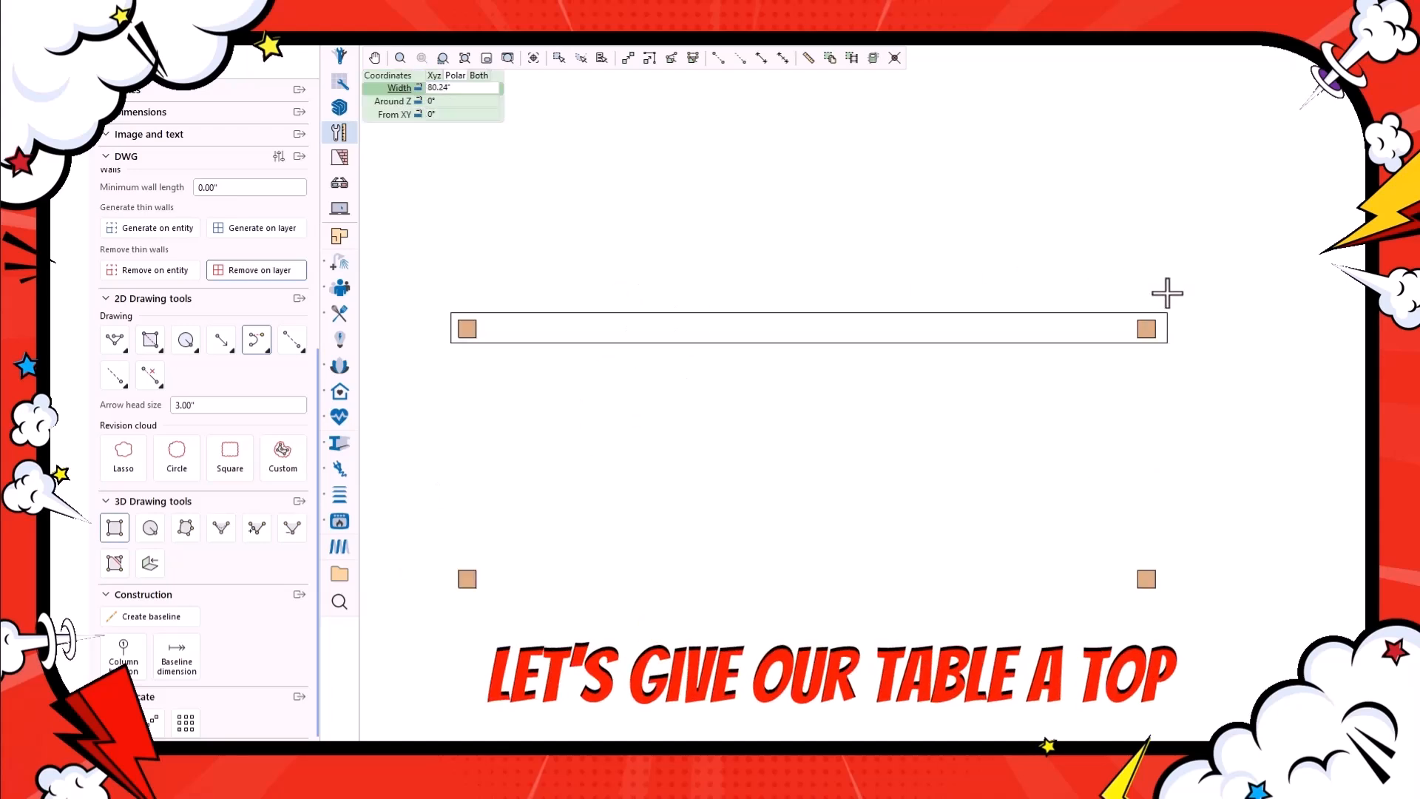
pyautogui.click(1167, 293)
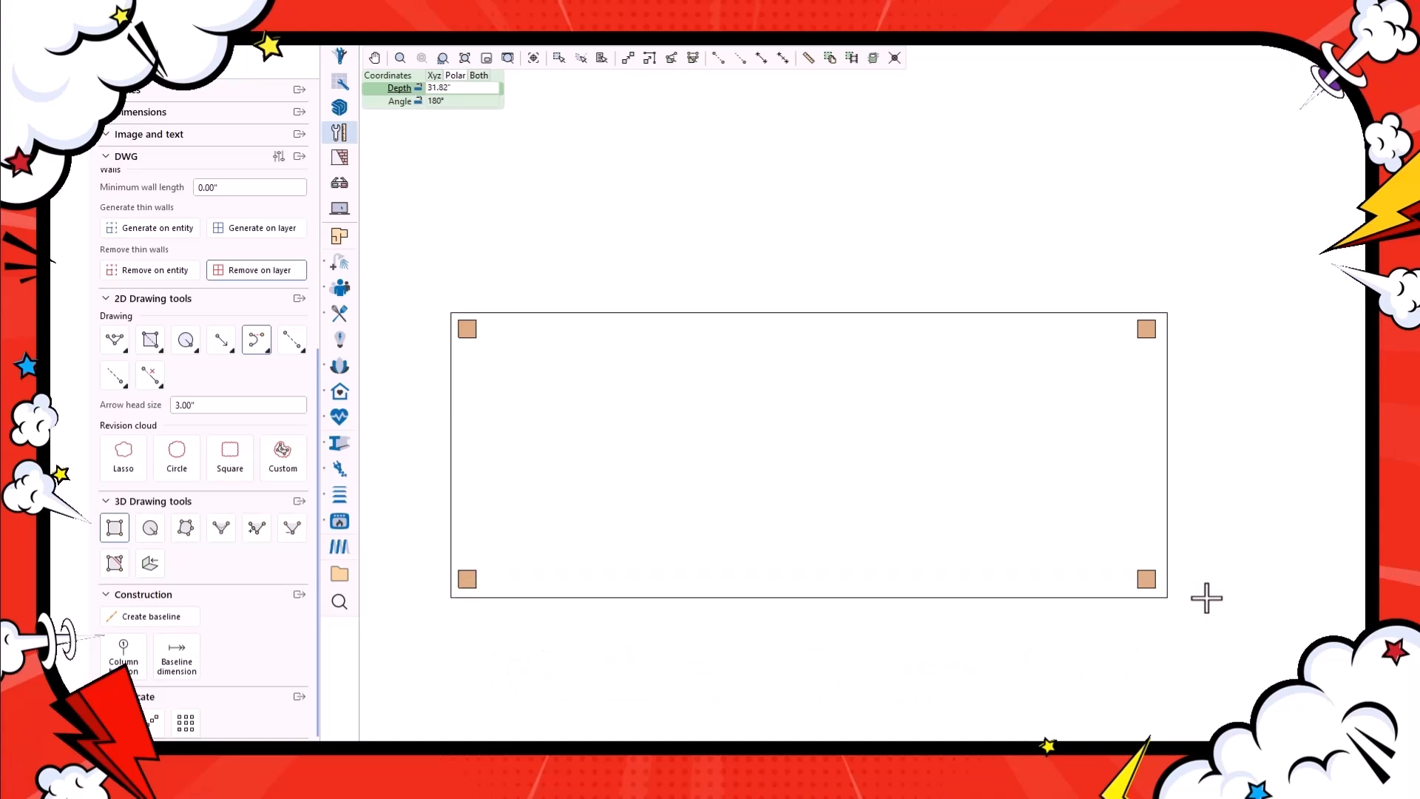
pyautogui.click(1206, 598)
# Draw a small circle near the middle of the tabletop's back edge and cut it out with Create Holes as a grommet.
pyautogui.click(150, 528)
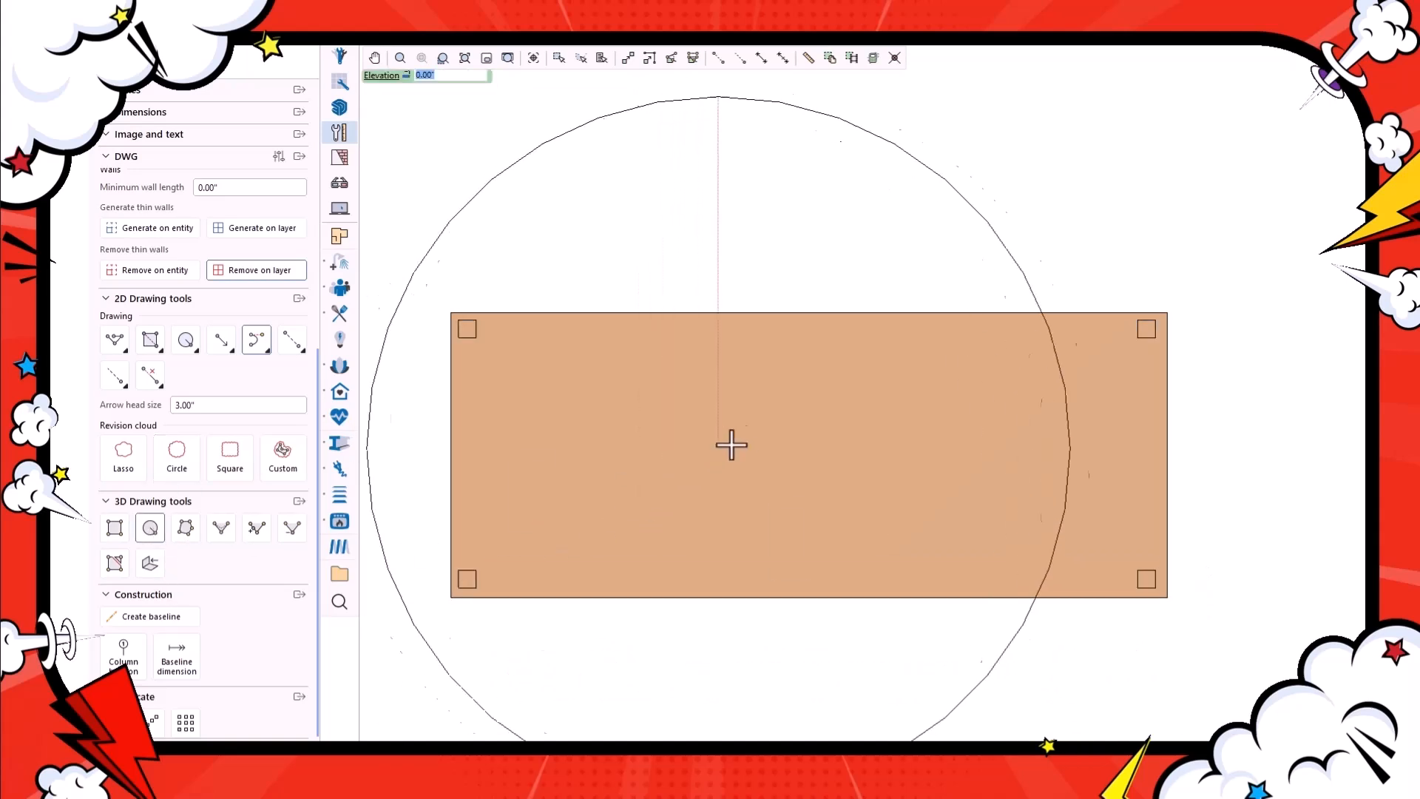
pyautogui.click(805, 335)
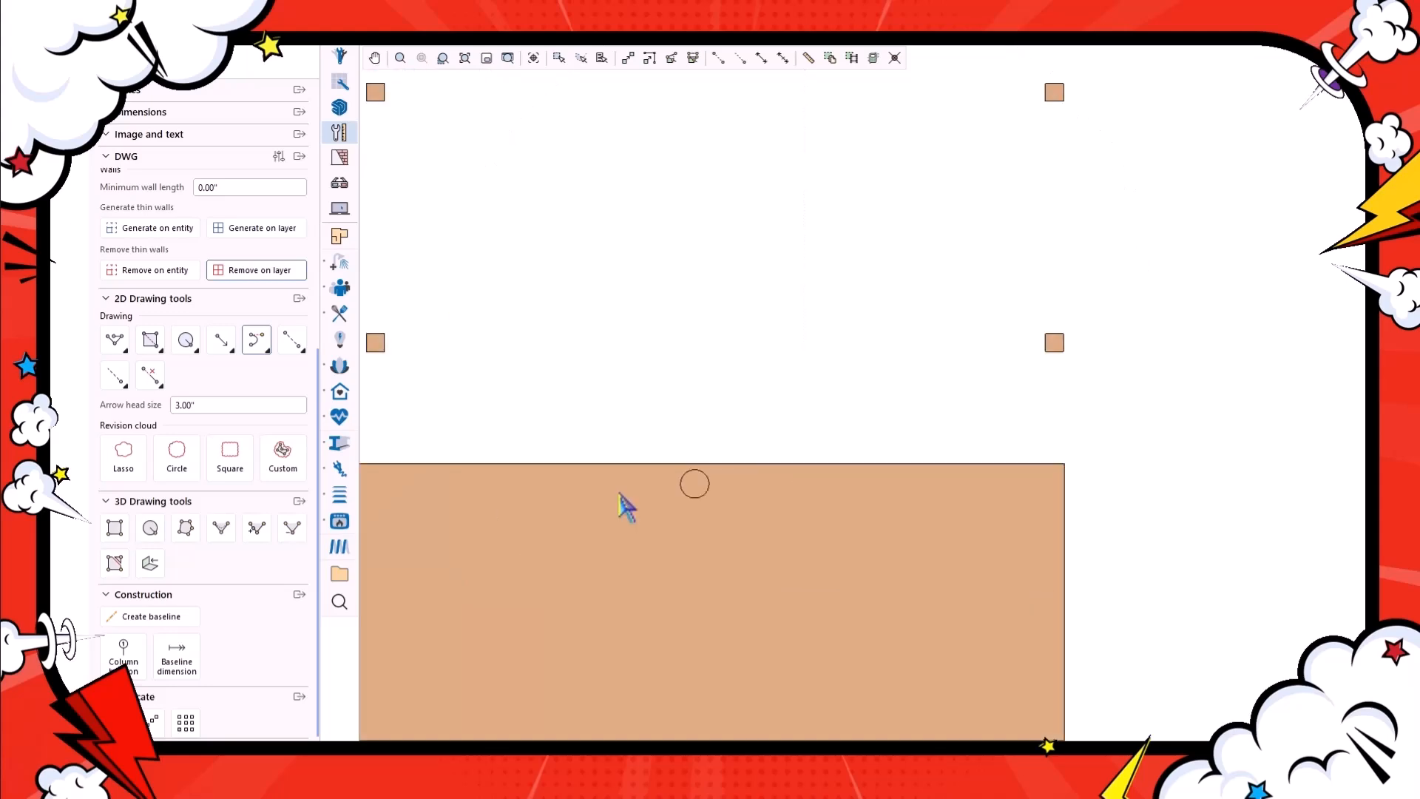
pyautogui.scroll(-2, 620, 495)
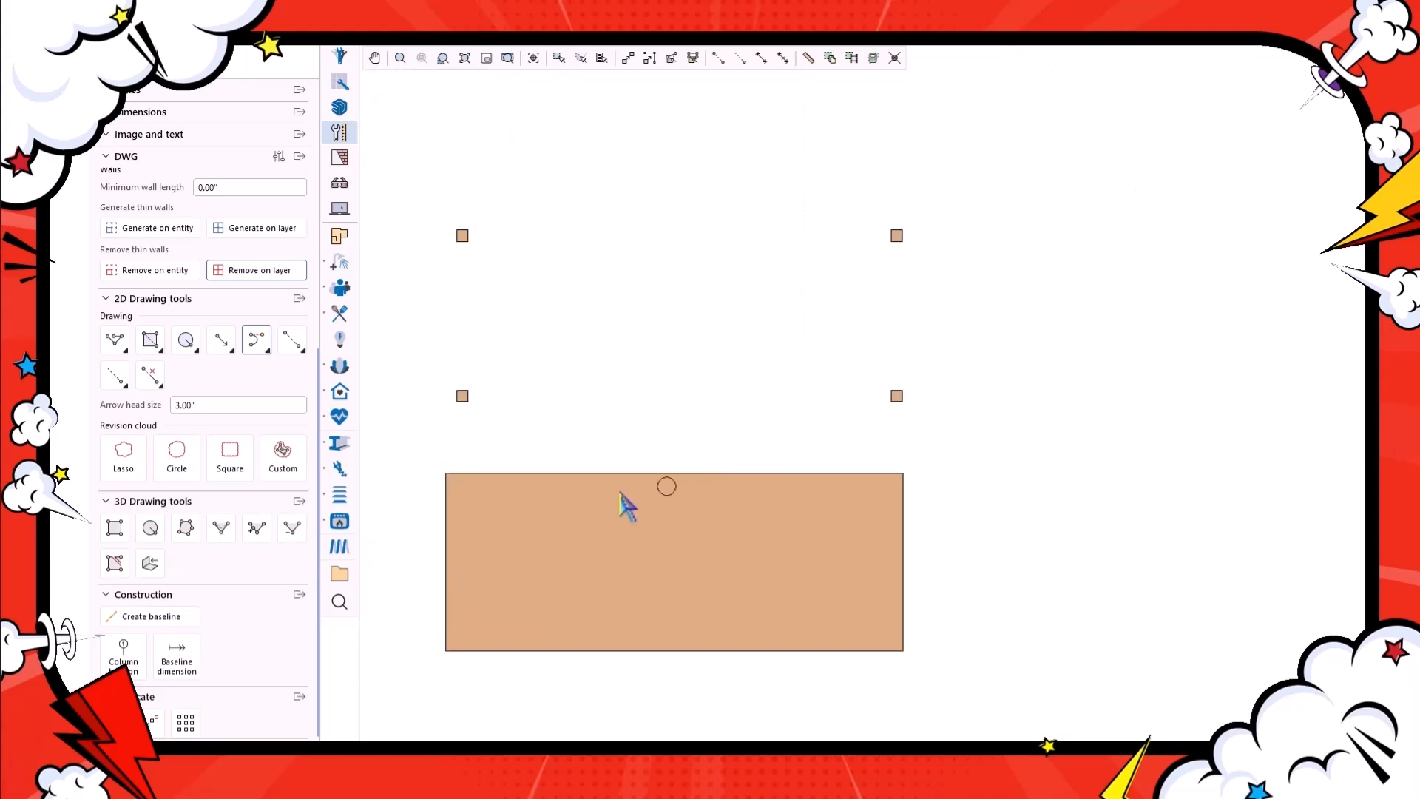
pyautogui.click(620, 534)
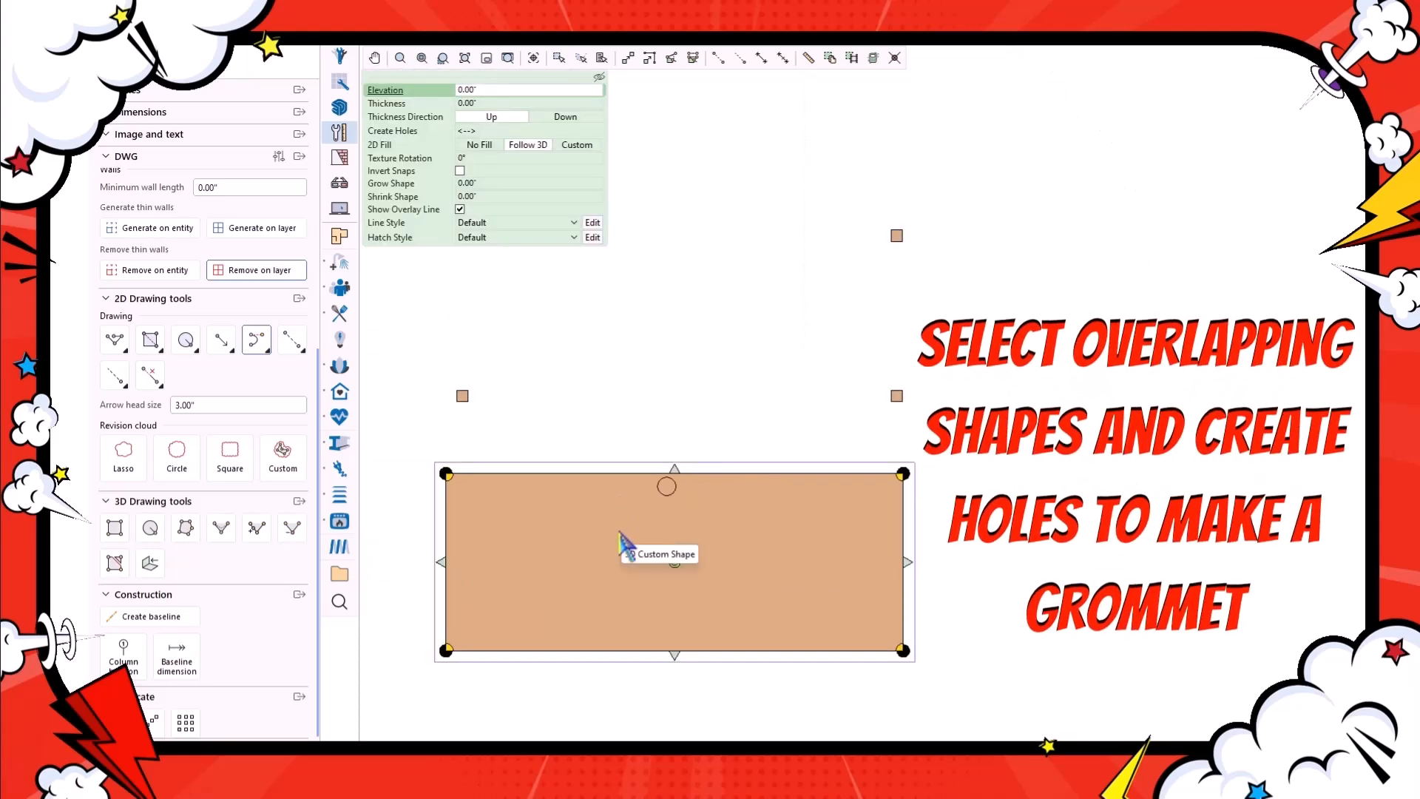
pyautogui.click(465, 131)
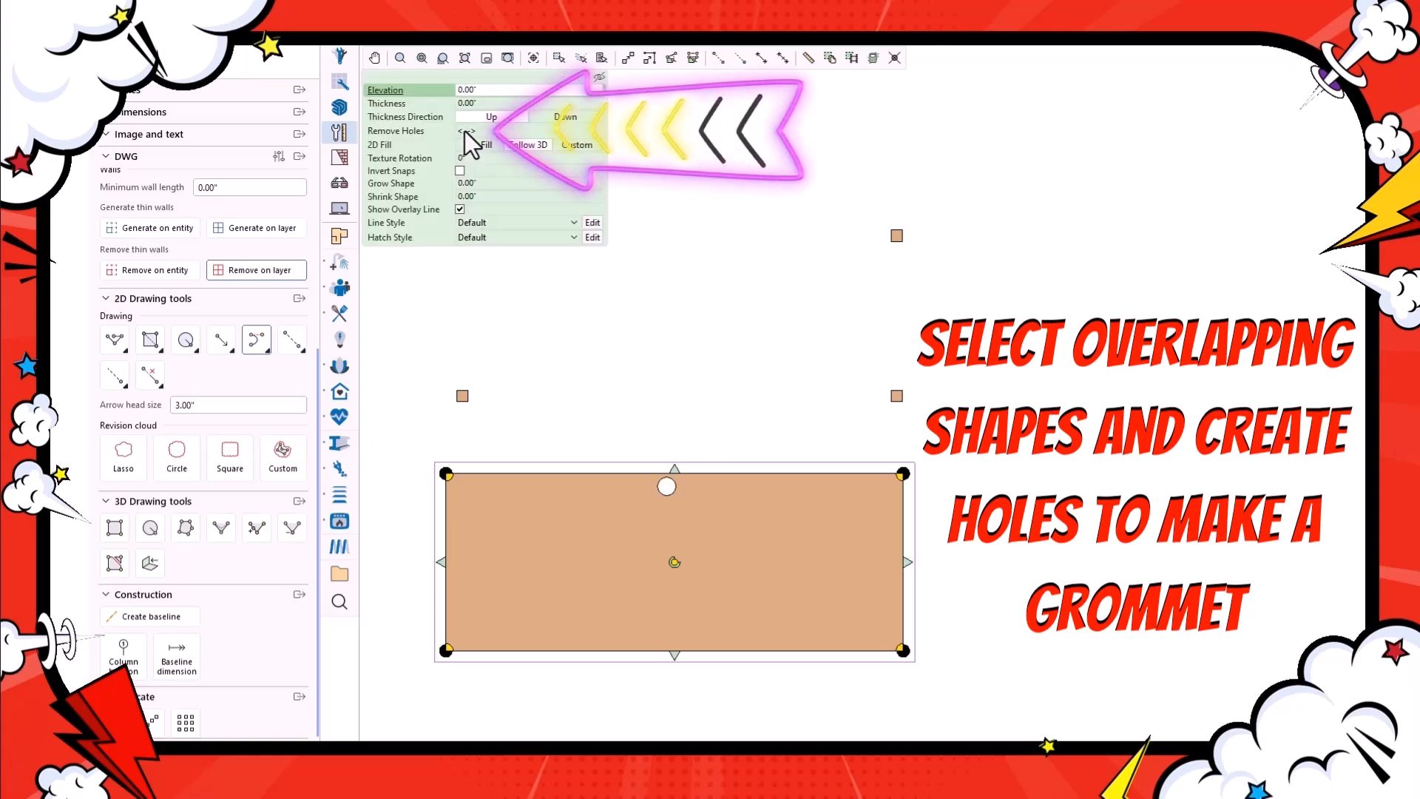
pyautogui.click(952, 581)
pyautogui.click(856, 566)
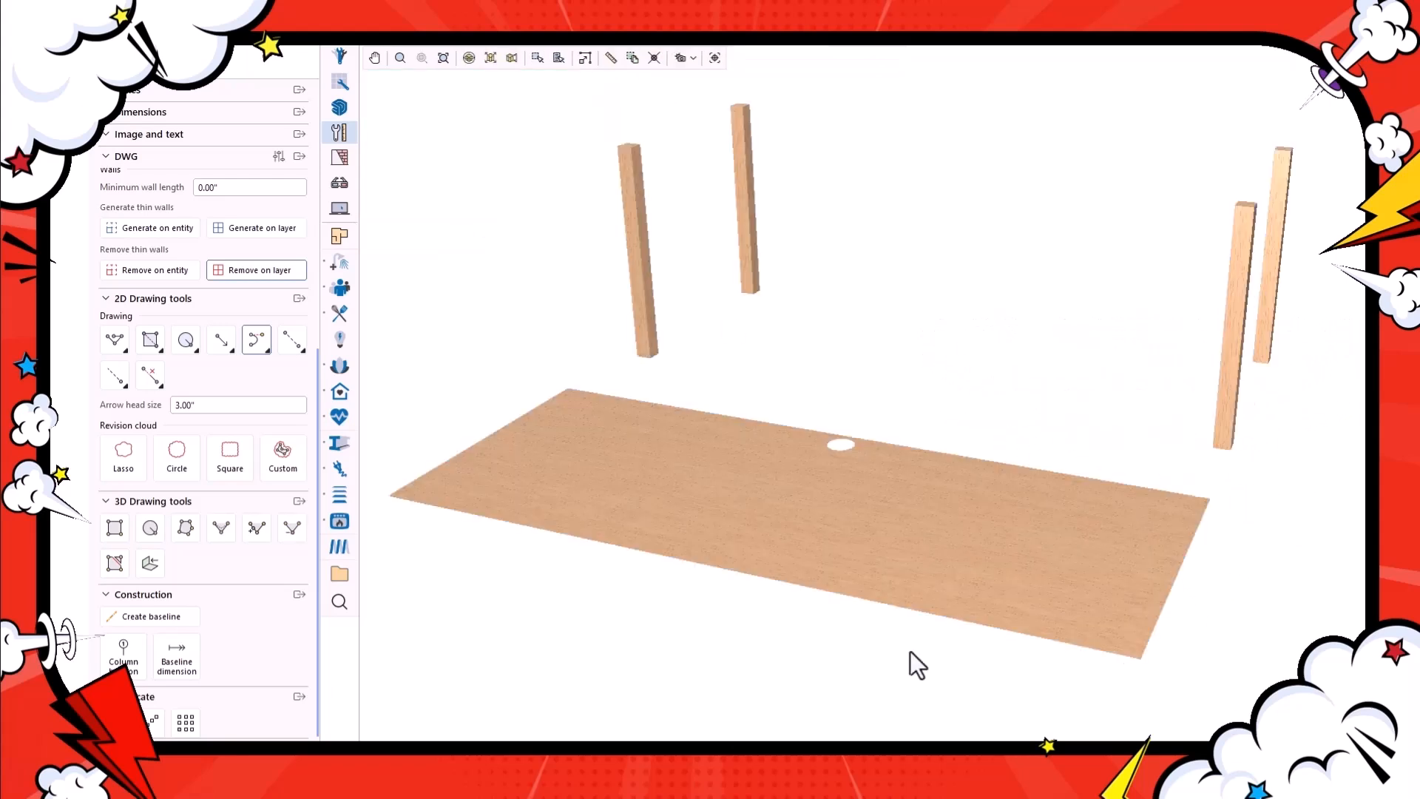
# Set the tabletop's thickness to 1" and its elevation to 29".
pyautogui.click(842, 560)
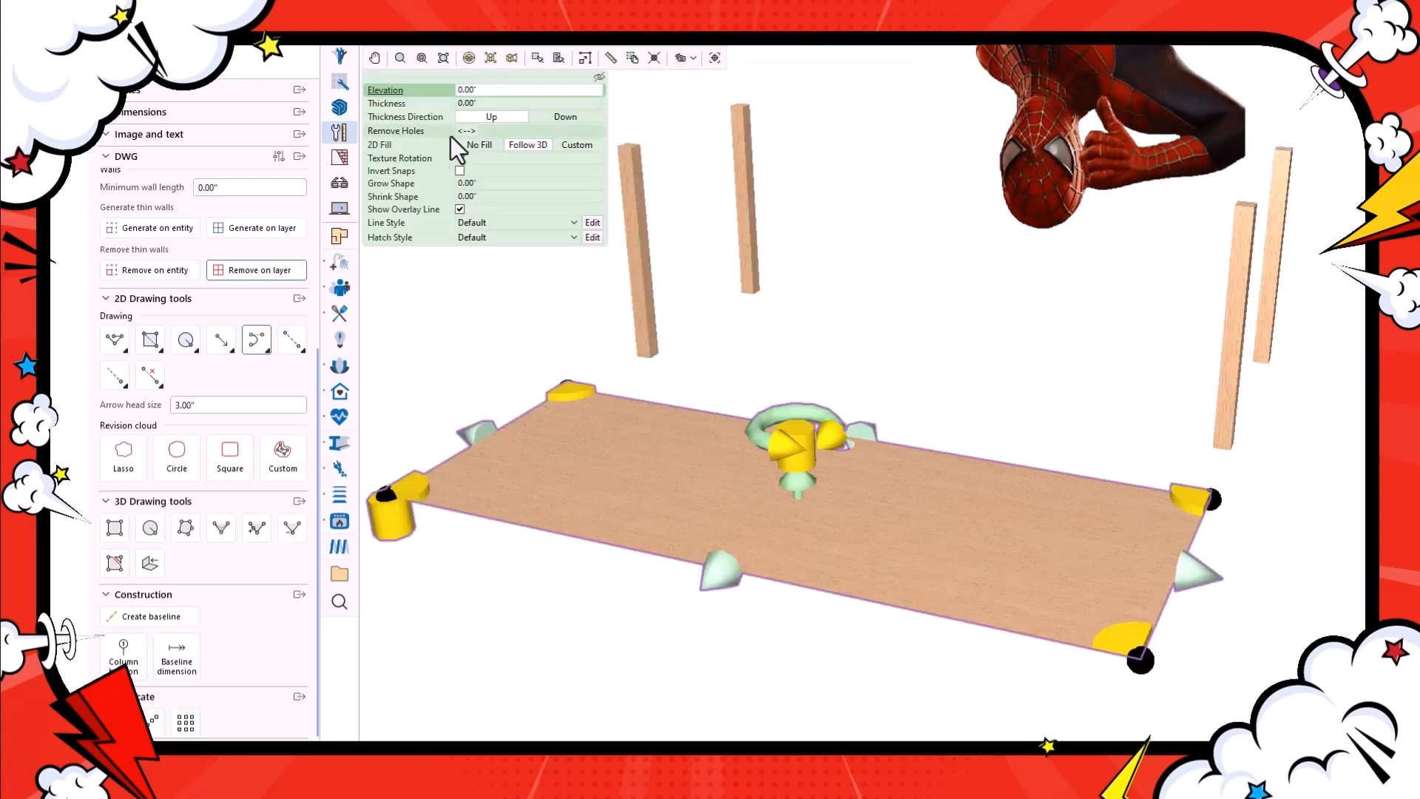
pyautogui.click(482, 104)
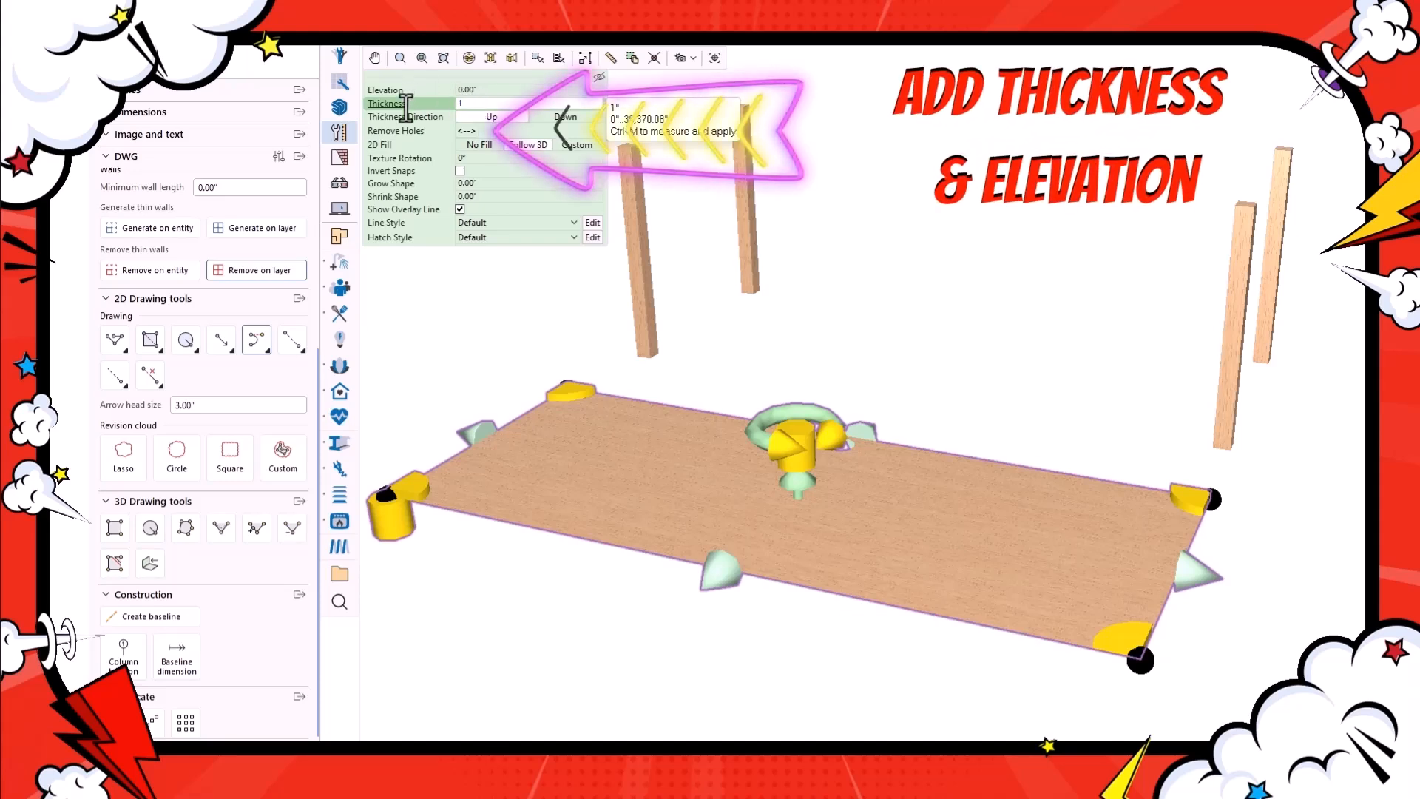
pyautogui.press('Return')
pyautogui.scroll(5, 659, 581)
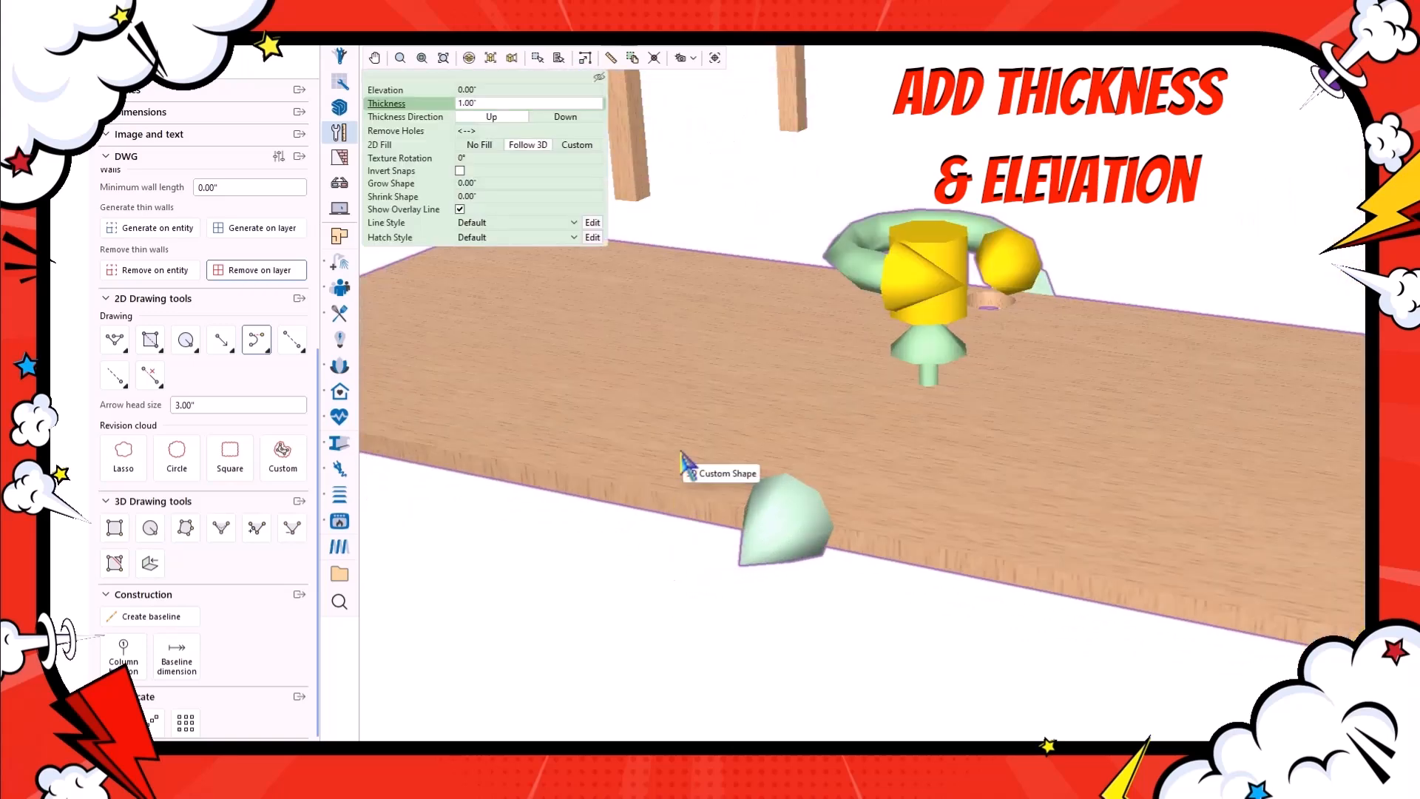
pyautogui.click(478, 91)
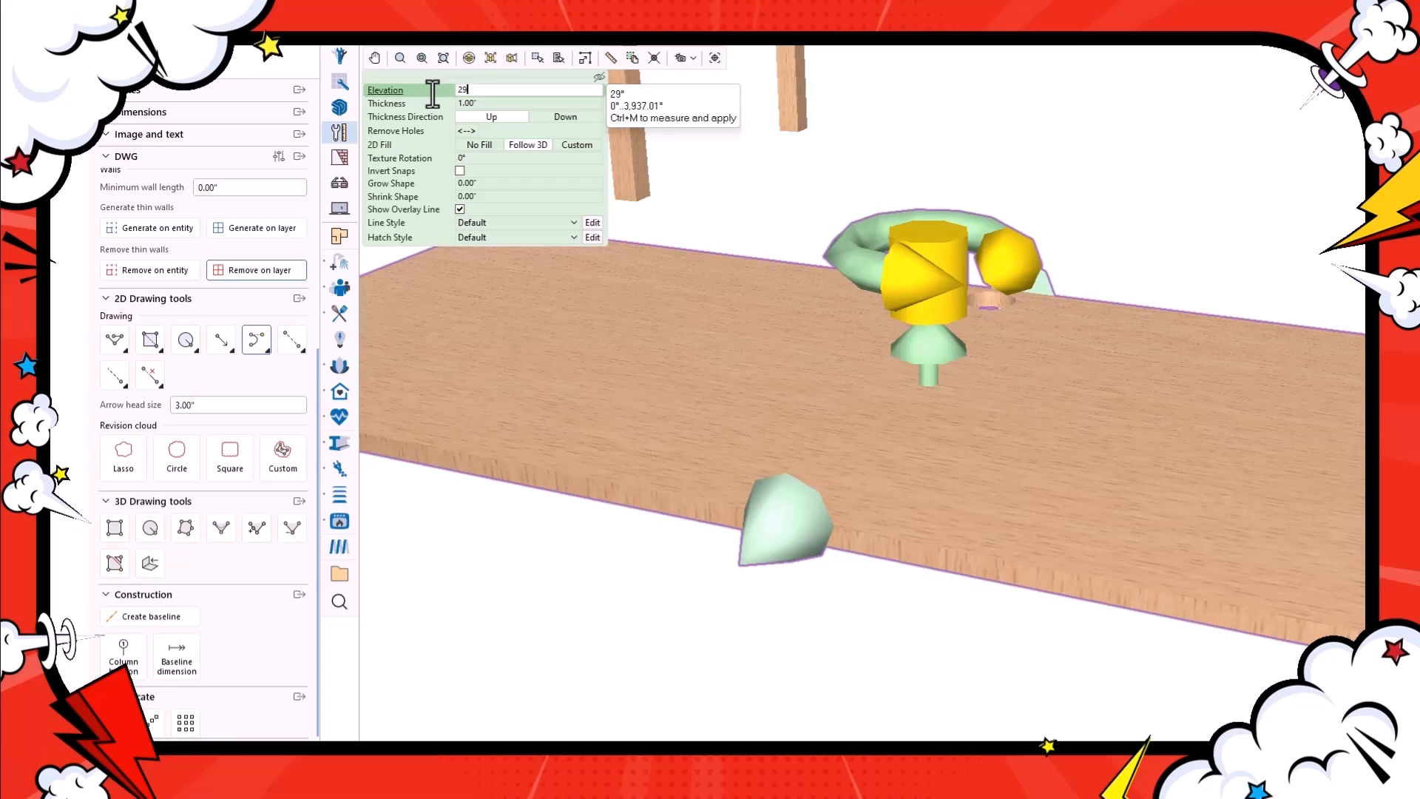
pyautogui.press('Return')
pyautogui.scroll(-2, 1090, 545)
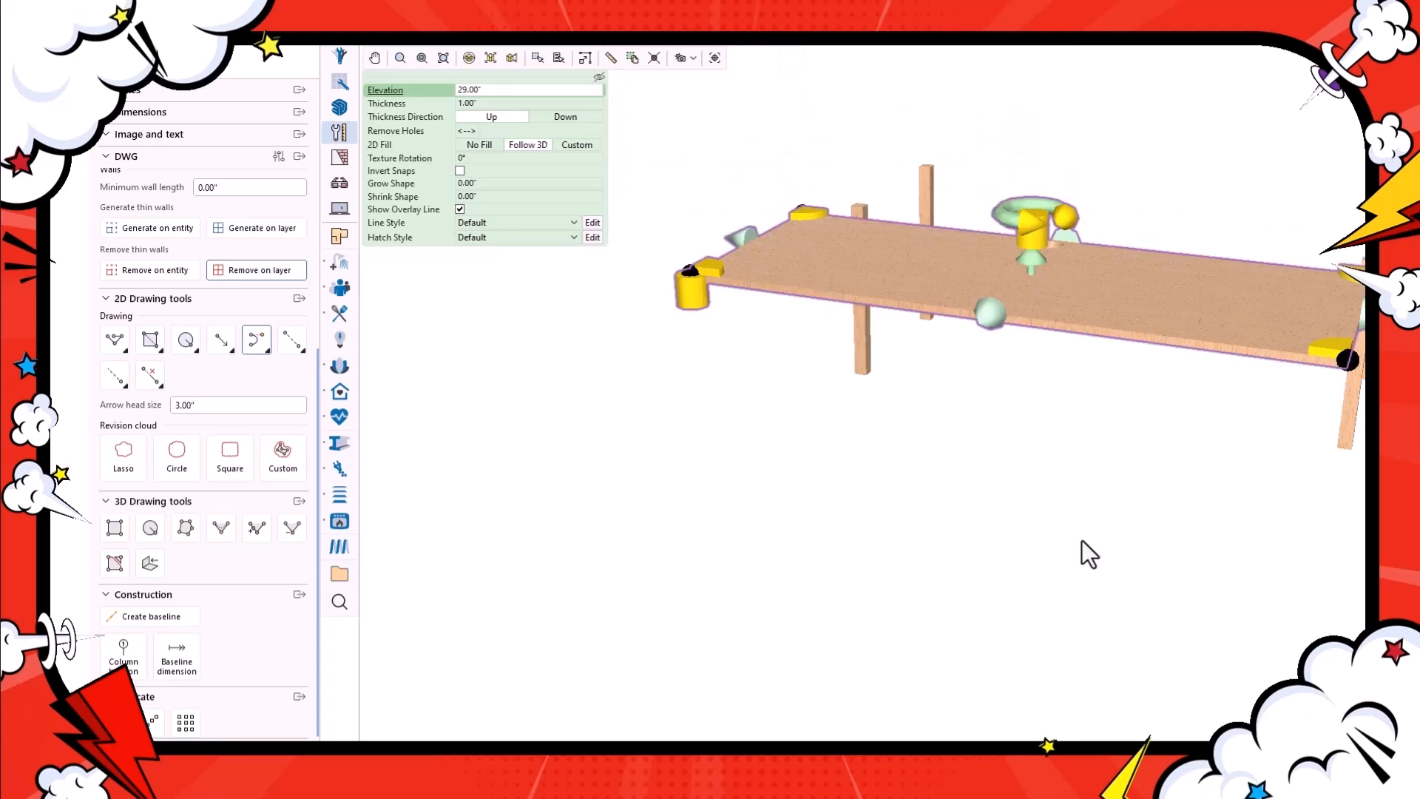
pyautogui.click(1186, 470)
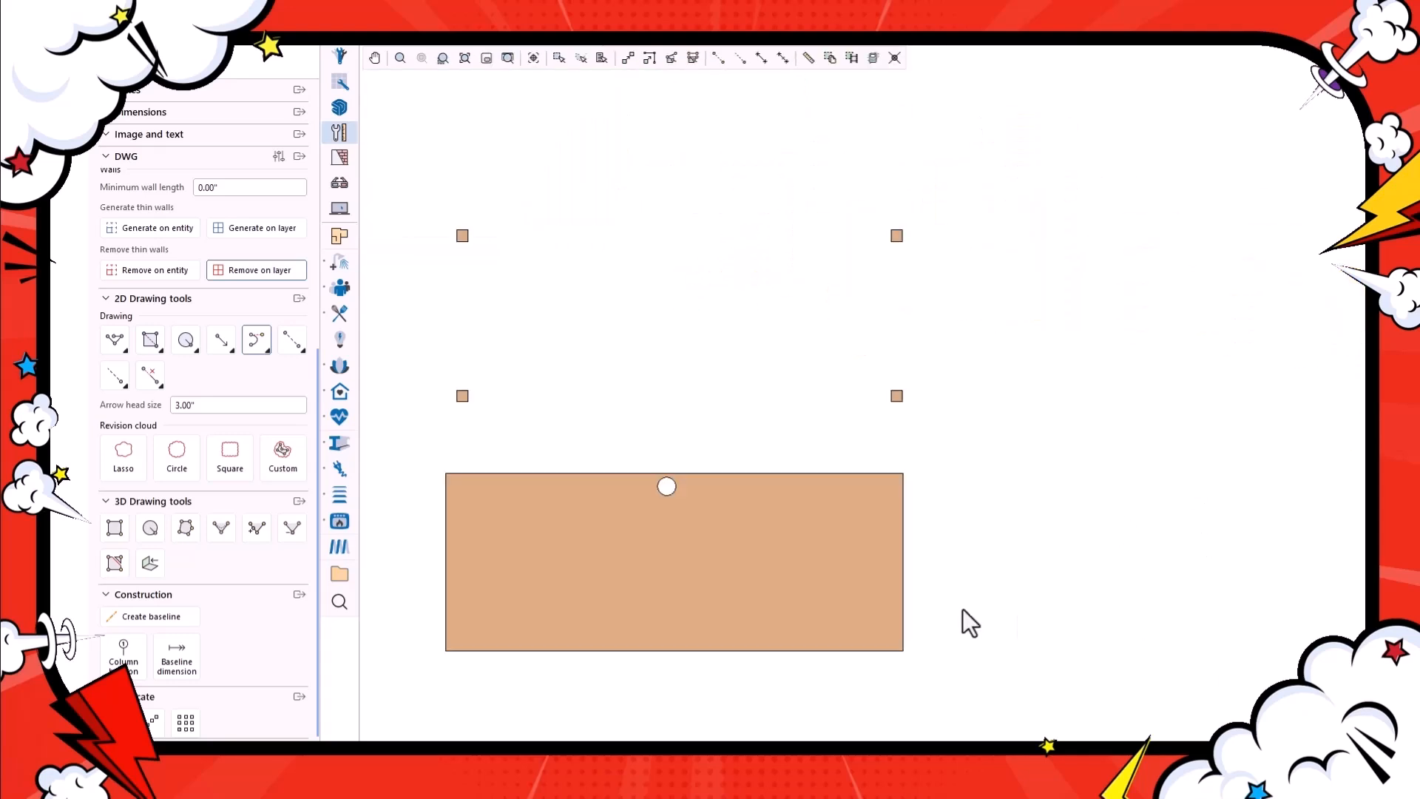
# Move the tabletop in the plan view so that it covers all four legs.
pyautogui.moveTo(806, 589); pyautogui.dragTo(809, 345)
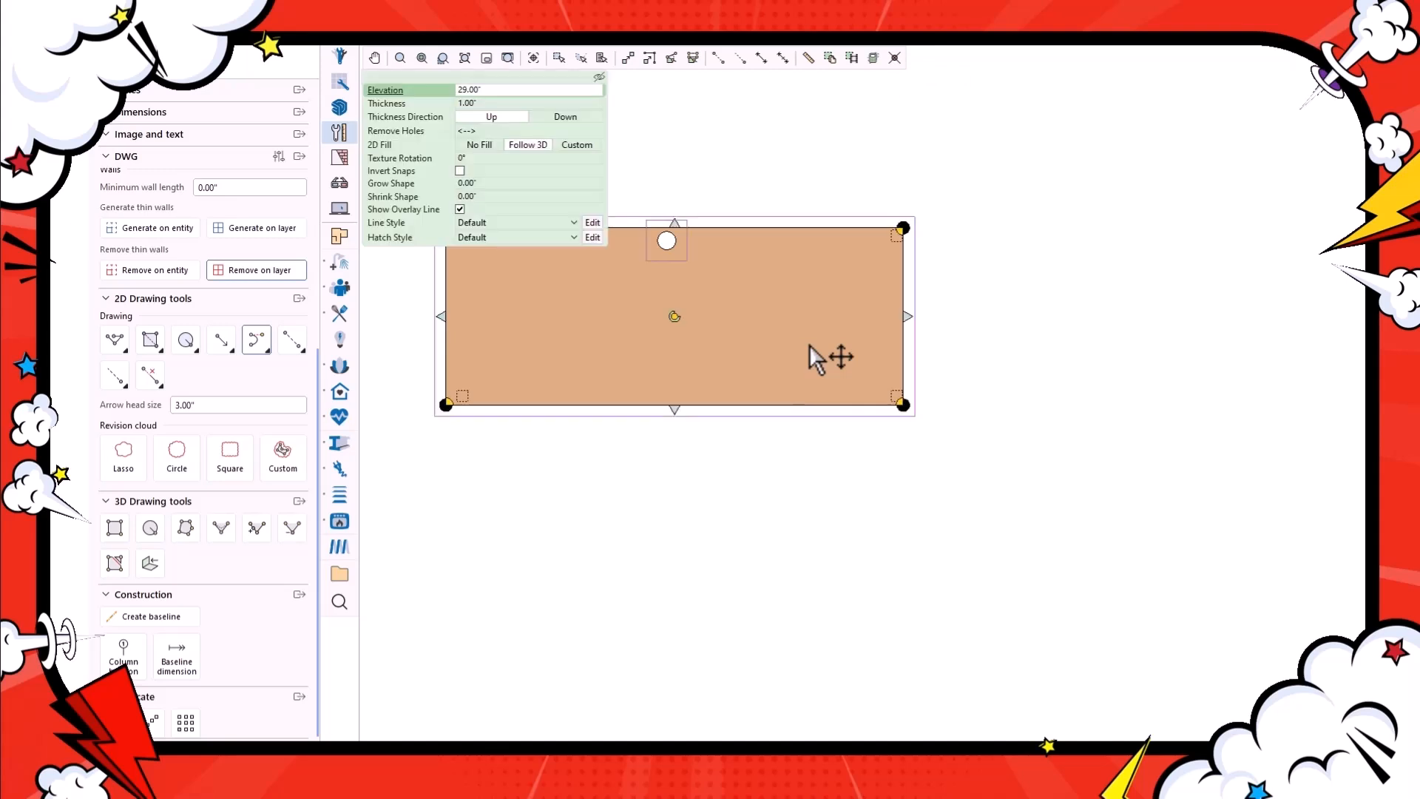
pyautogui.click(814, 510)
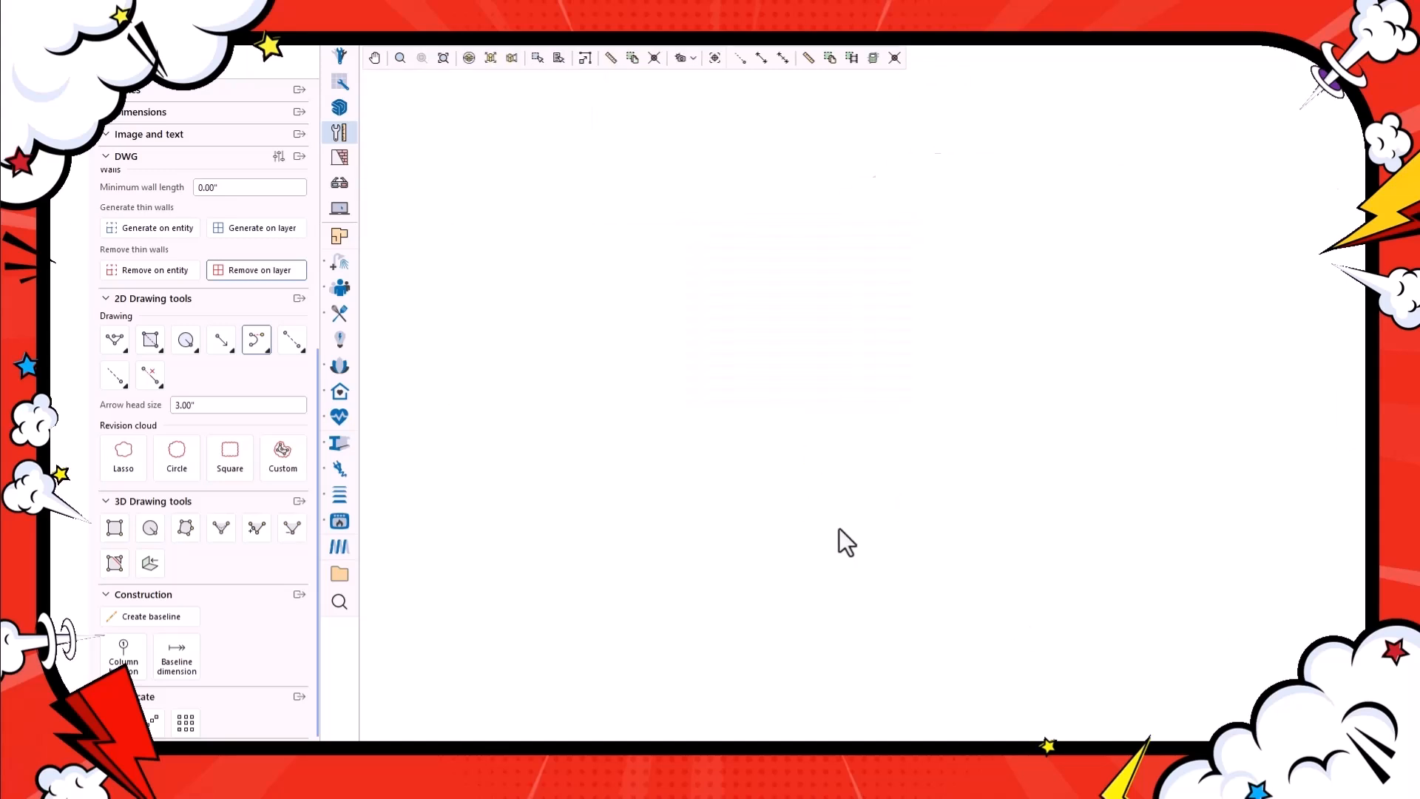
pyautogui.moveTo(1028, 423); pyautogui.dragTo(788, 522, button='middle')
# Set the tabletop's thickness direction to Down.
pyautogui.click(788, 296)
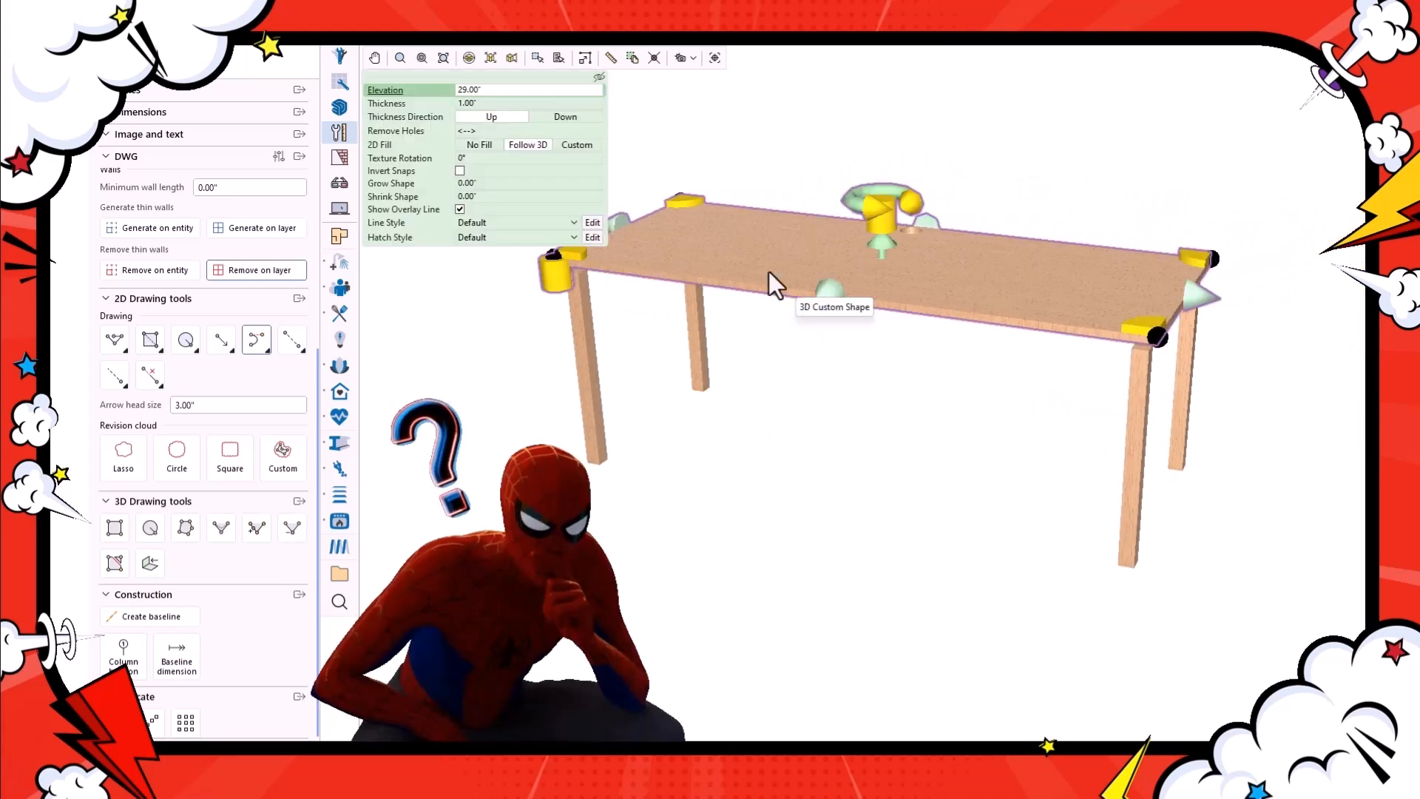
pyautogui.click(567, 117)
pyautogui.click(675, 562)
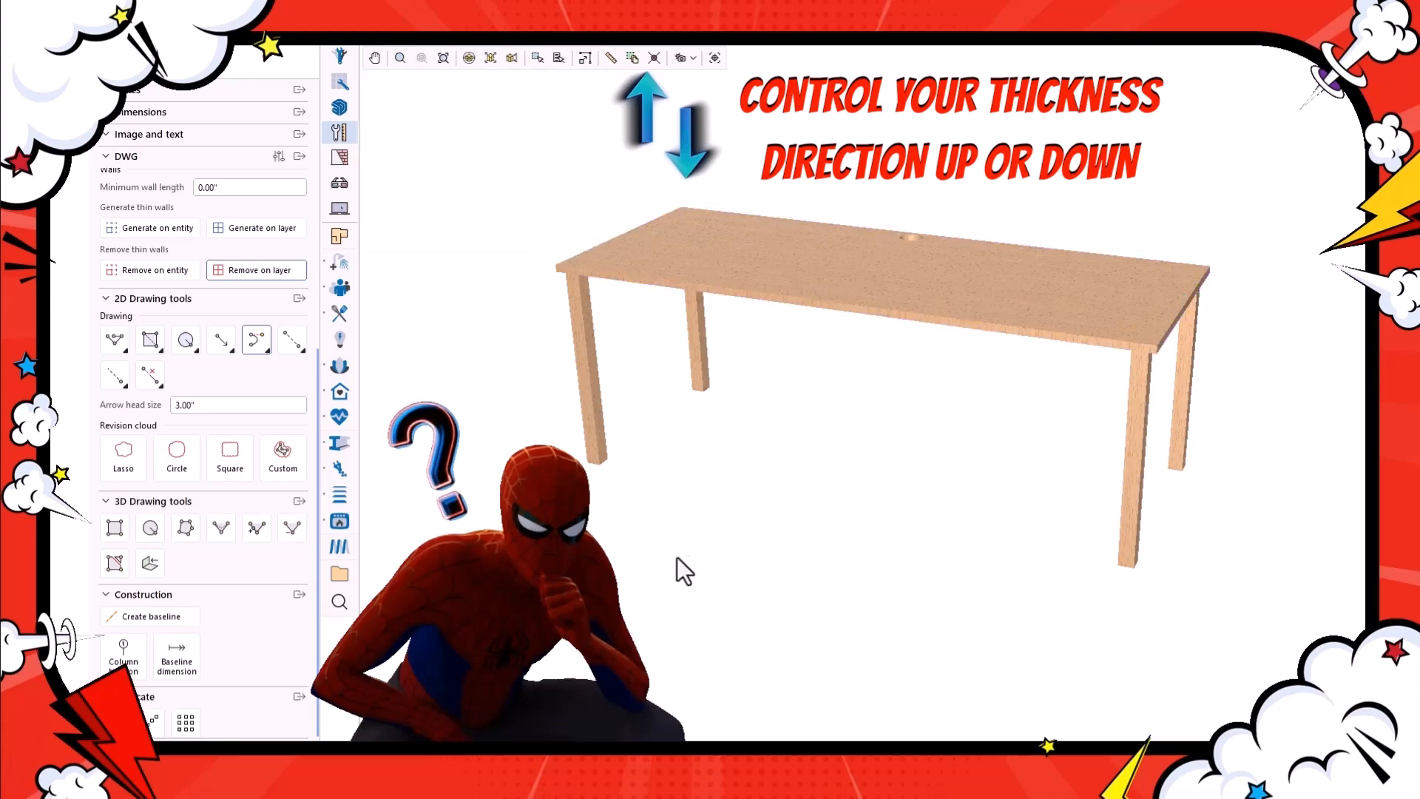
# Switch the tabletop's thickness direction to Up and back to Down to compare how it meets the legs.
pyautogui.click(836, 302)
pyautogui.scroll(3, 833, 318)
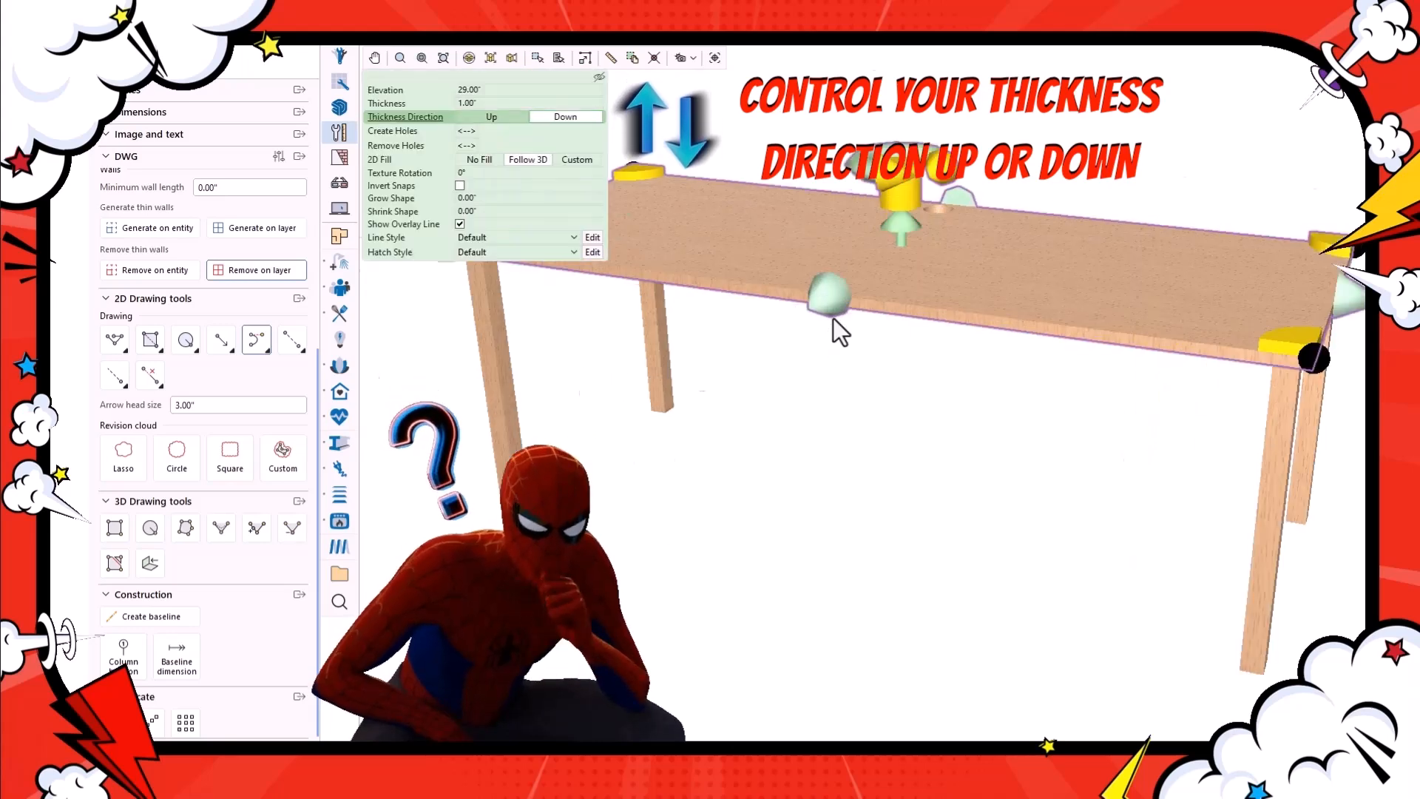
pyautogui.scroll(-2, 833, 318)
pyautogui.scroll(1, 783, 331)
pyautogui.moveTo(782, 331); pyautogui.dragTo(900, 437, button='middle')
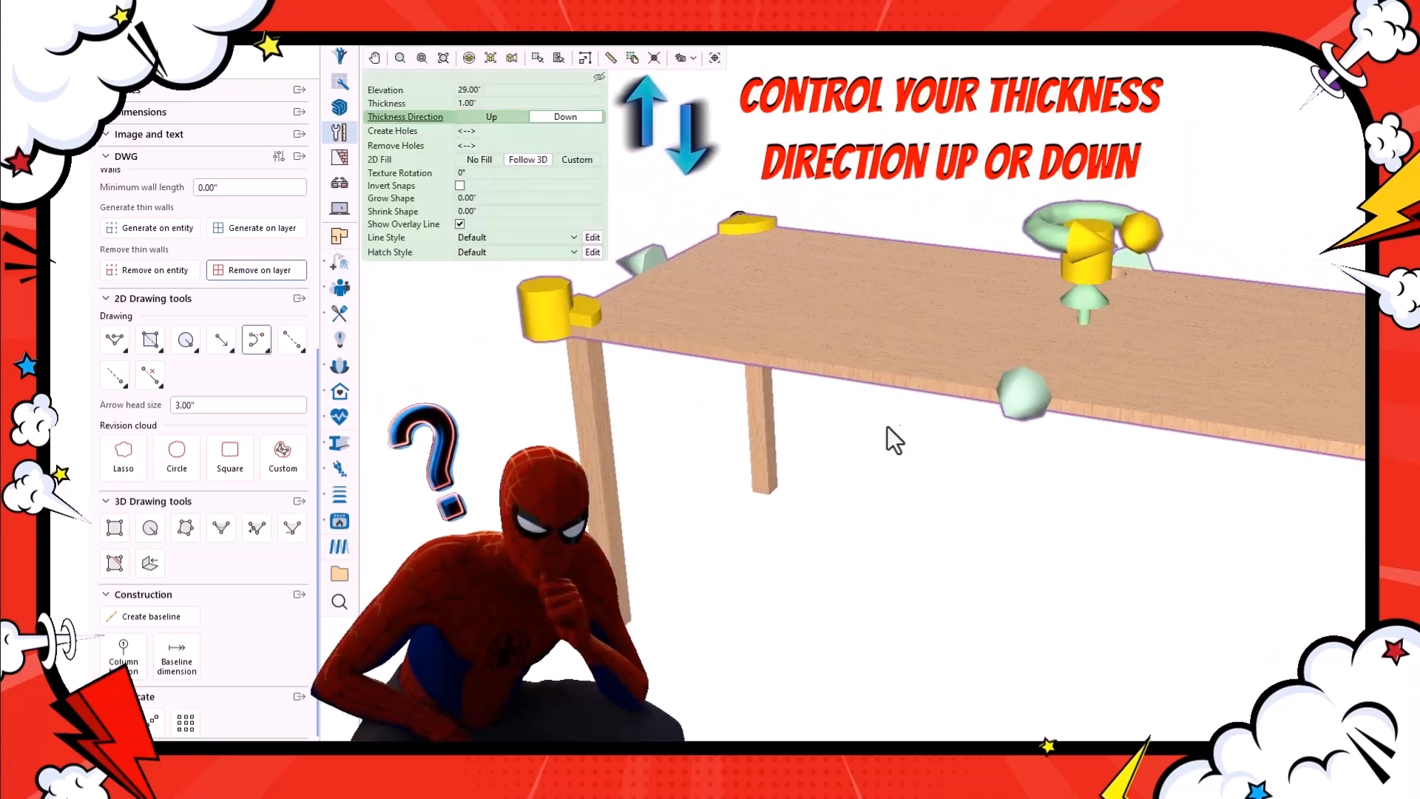
pyautogui.click(508, 117)
pyautogui.moveTo(681, 411); pyautogui.dragTo(695, 441, button='middle')
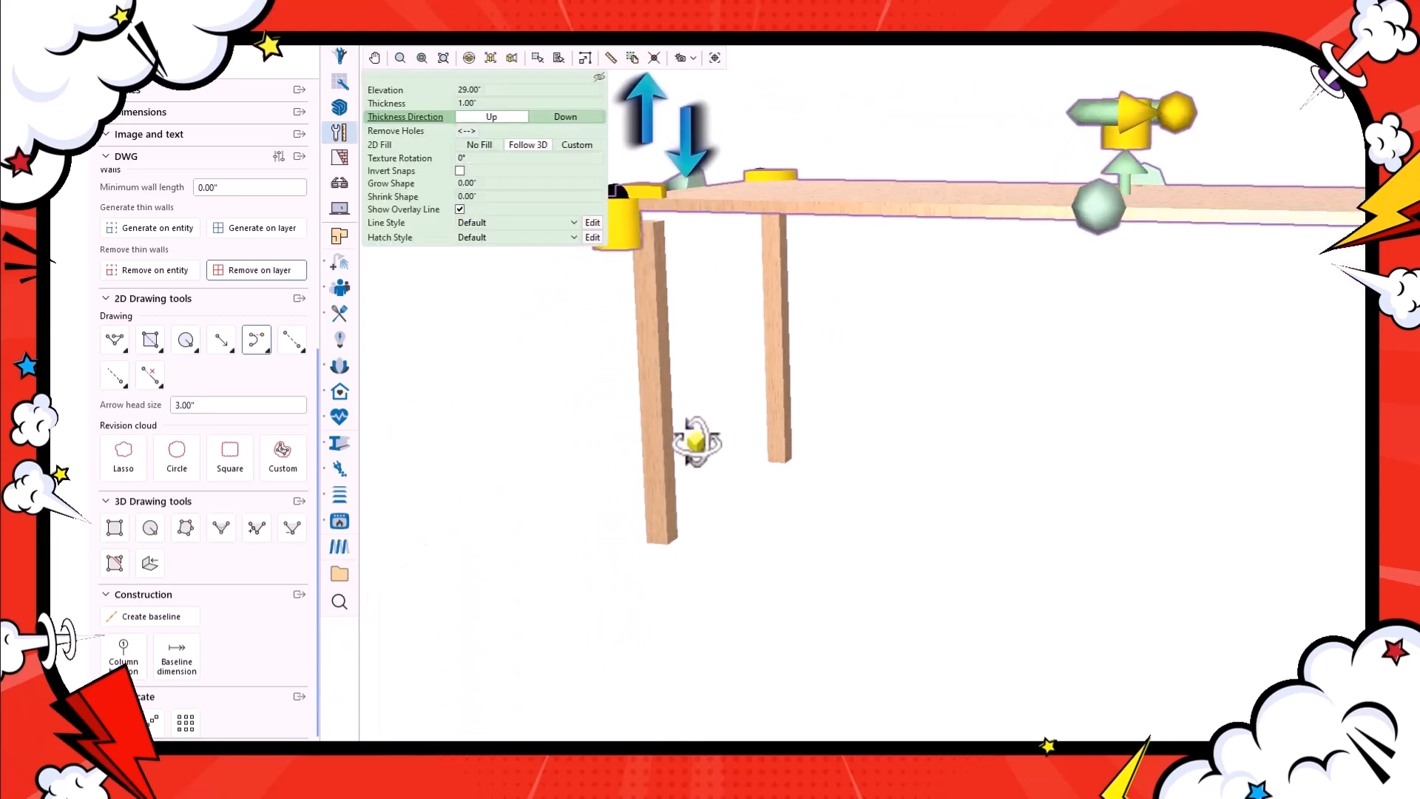
pyautogui.click(554, 118)
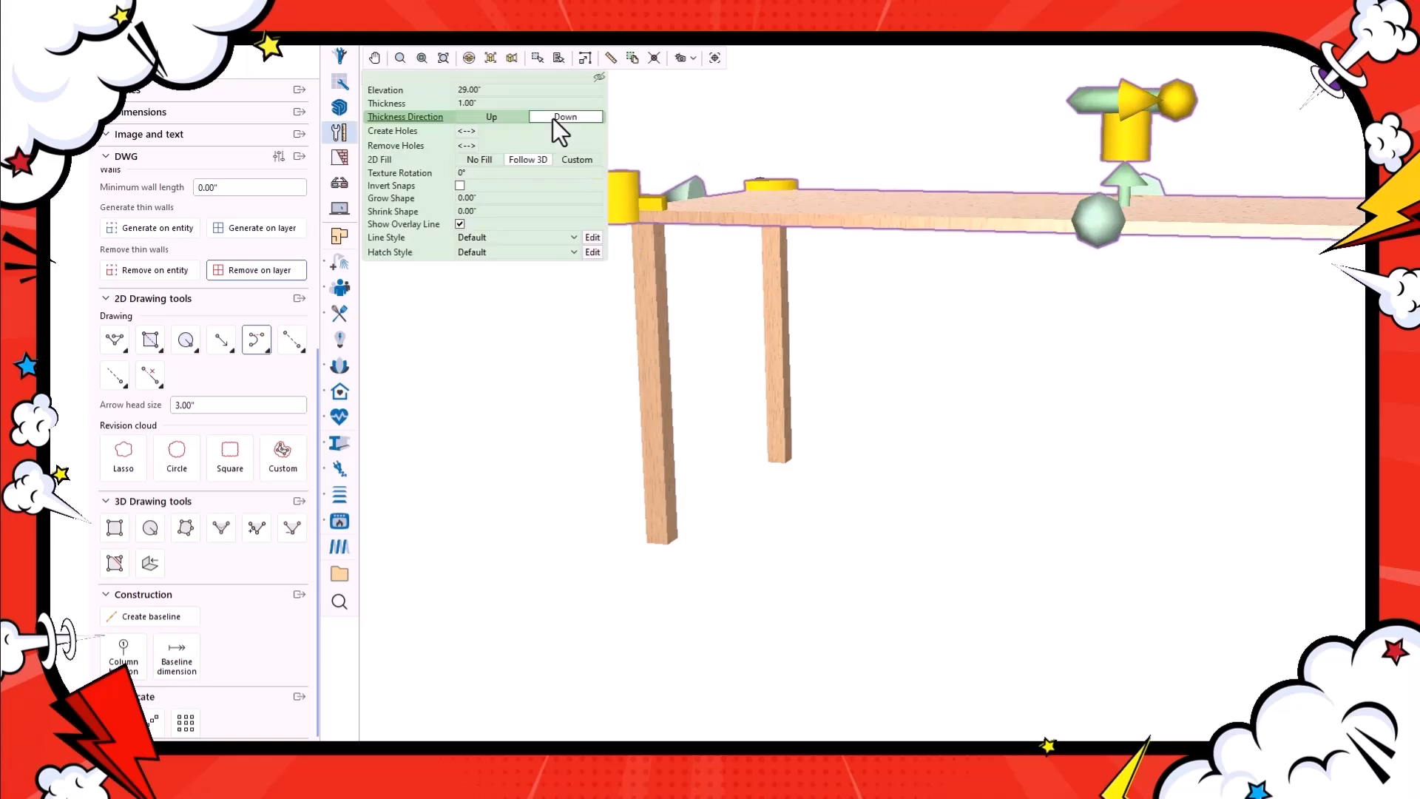
pyautogui.click(890, 540)
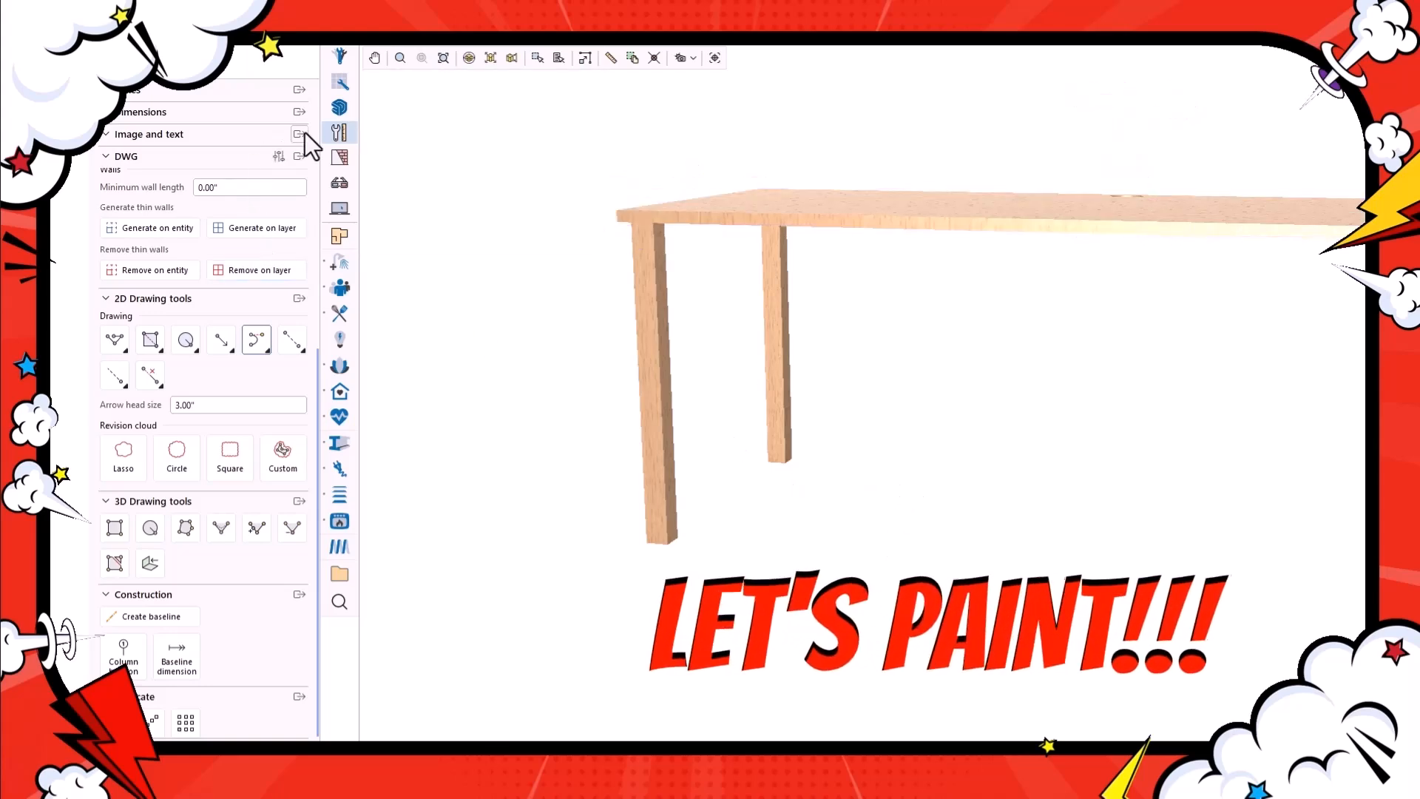
# Apply the PolishedChrome metal material to all surfaces of the two legs at one end of the table.
pyautogui.click(339, 182)
pyautogui.click(126, 133)
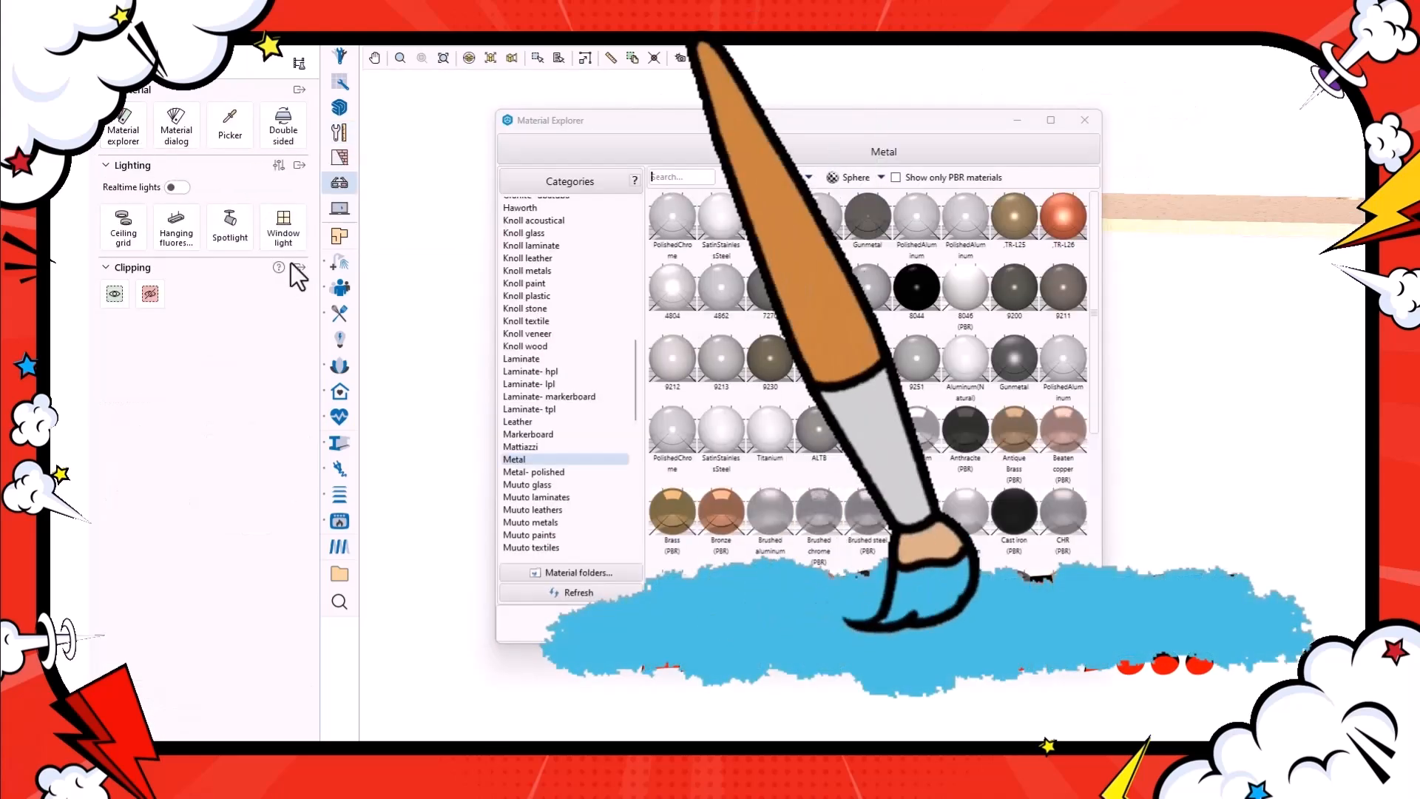
pyautogui.moveTo(778, 145); pyautogui.dragTo(534, 149)
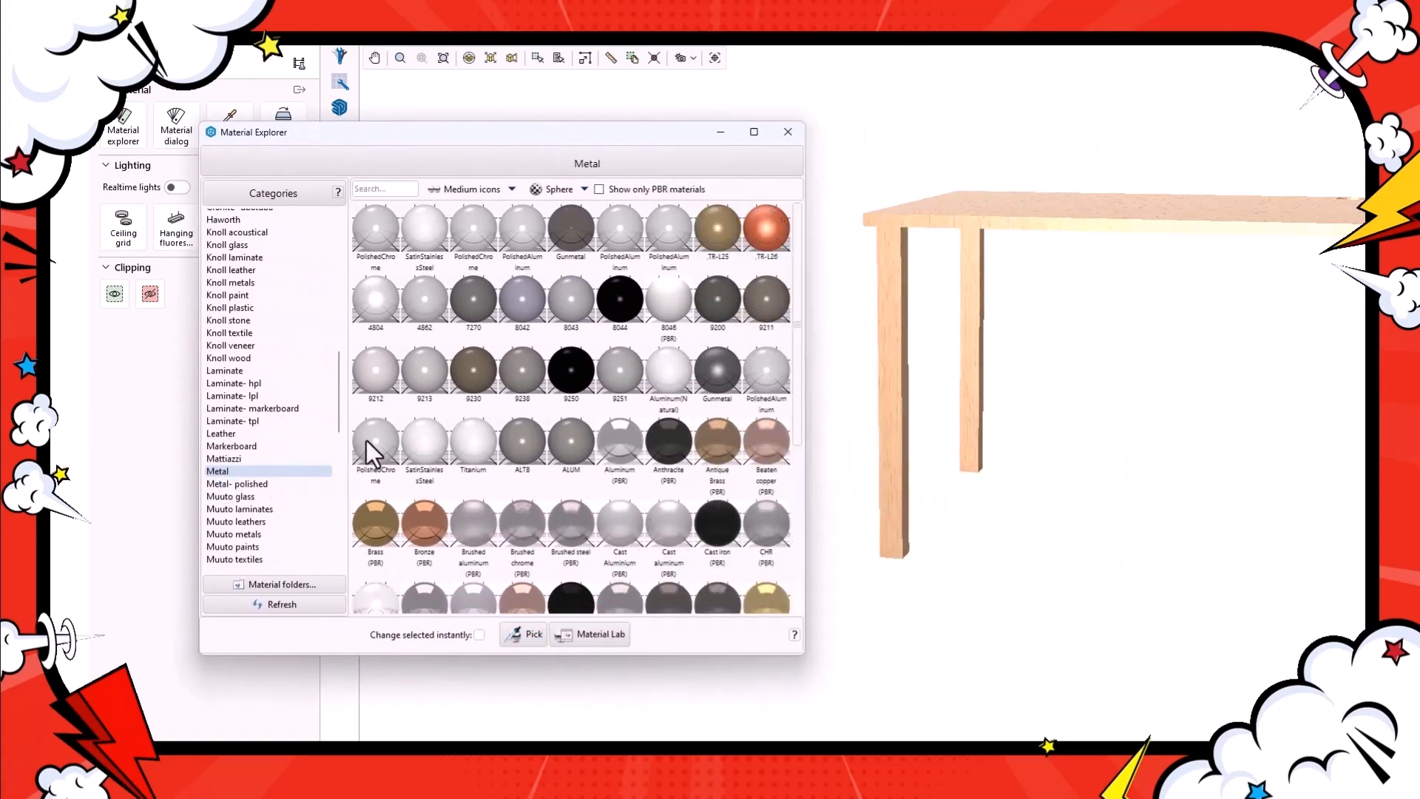
pyautogui.moveTo(584, 444); pyautogui.dragTo(895, 416)
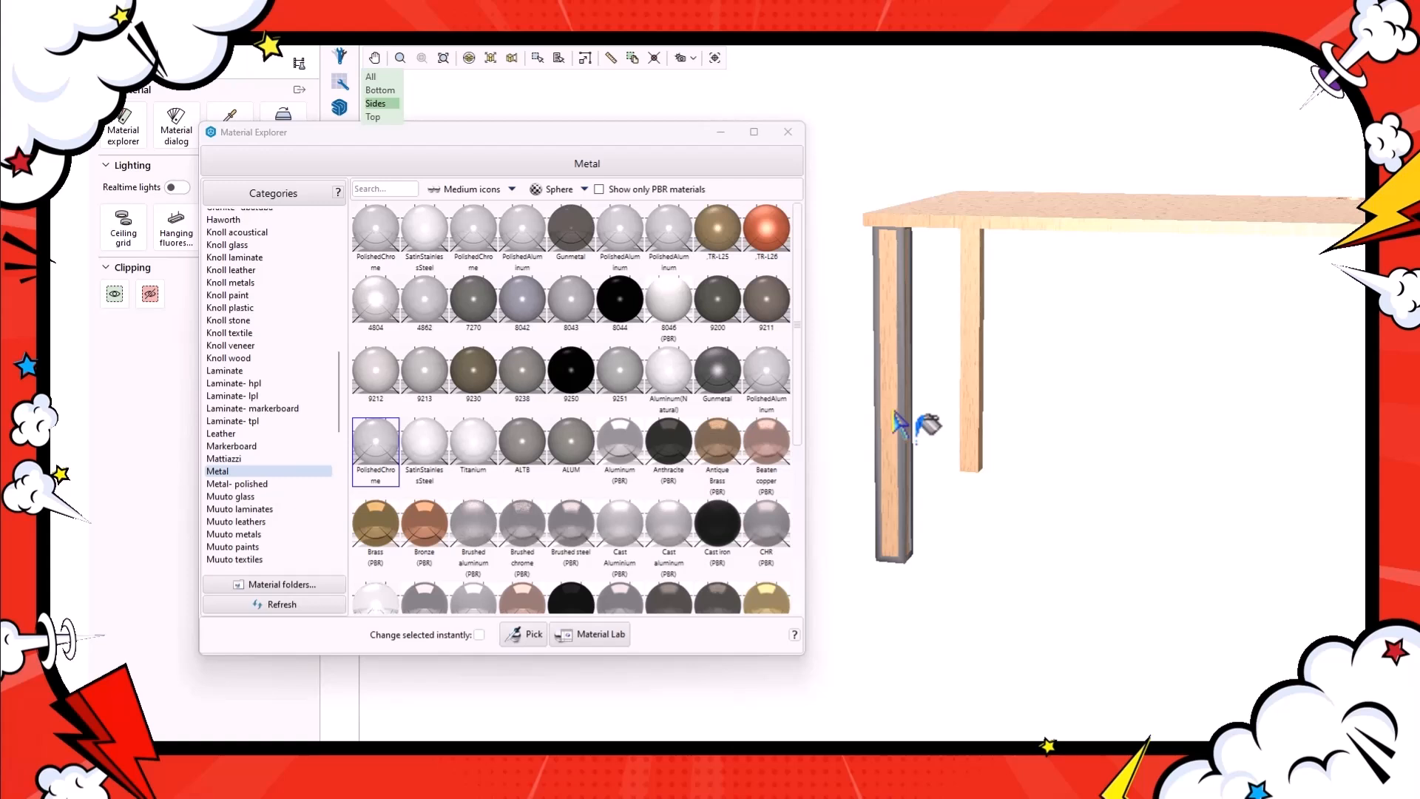
pyautogui.press('Tab')
pyautogui.press('Tab')
pyautogui.click(896, 414)
pyautogui.click(984, 367)
# Apply the same PolishedChrome metal to all surfaces of the two remaining legs at the table's other end.
pyautogui.moveTo(1171, 427); pyautogui.dragTo(851, 425, button='middle')
pyautogui.press('Tab')
pyautogui.press('Tab')
pyautogui.click(1274, 423)
pyautogui.moveTo(1274, 423); pyautogui.dragTo(1122, 431, button='middle')
pyautogui.press('Tab')
pyautogui.press('Tab')
pyautogui.click(1125, 440)
# Apply the 2HWE laminate material to the top surface of the tabletop.
pyautogui.click(228, 371)
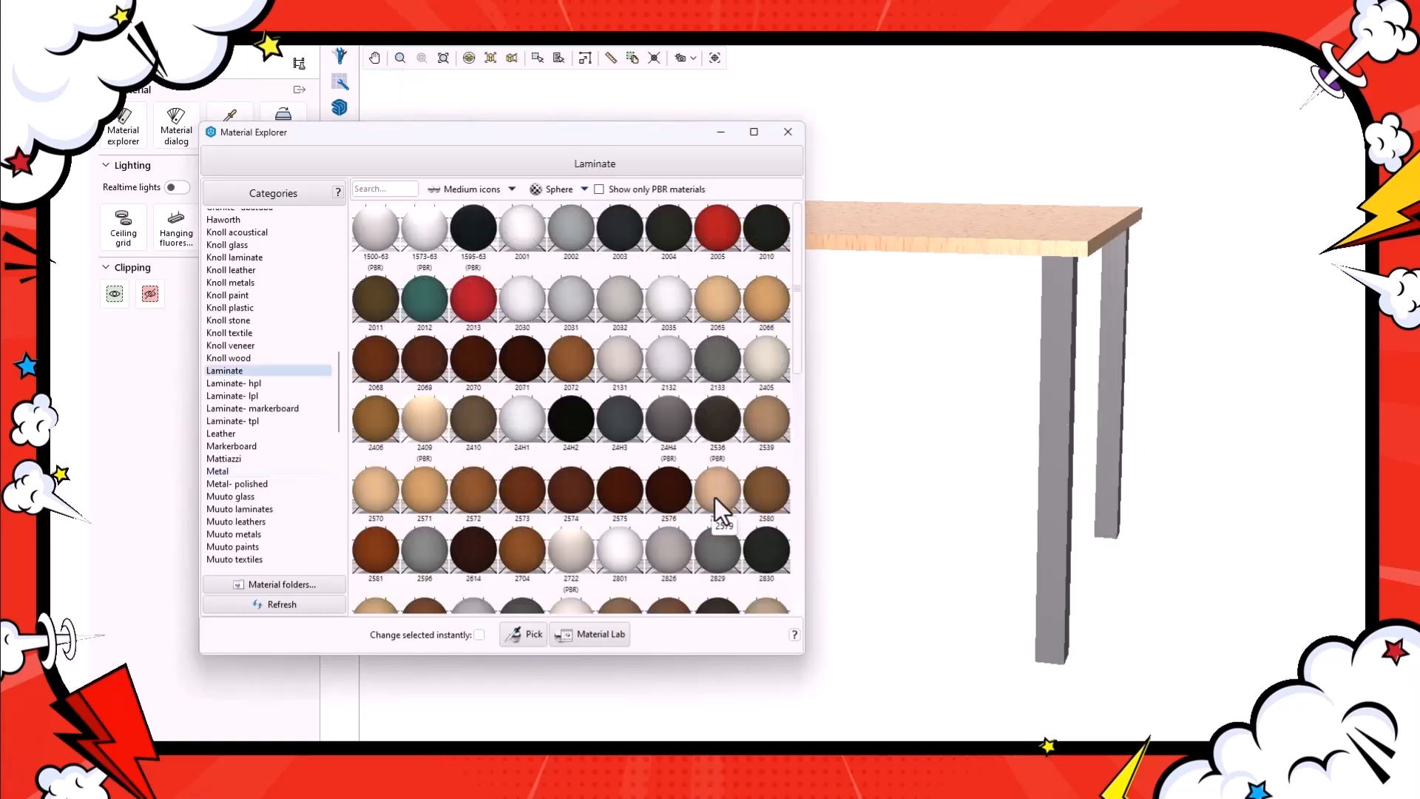
pyautogui.scroll(-2, 716, 509)
pyautogui.click(766, 564)
pyautogui.moveTo(876, 713); pyautogui.dragTo(931, 482, button='middle')
pyautogui.click(919, 412)
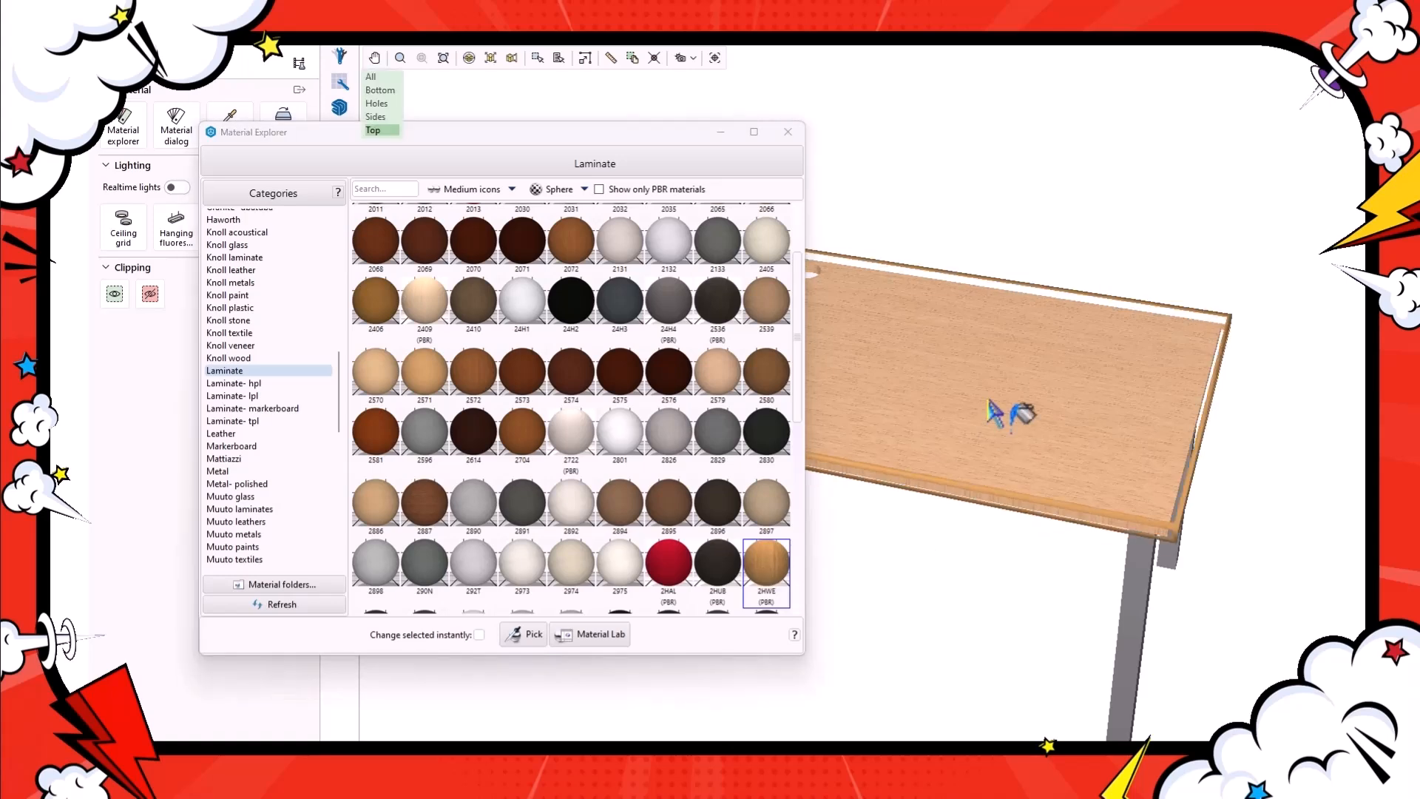
# Apply the Black-Plastic material to the tabletop's side edges and close the Material Explorer.
pyautogui.scroll(-6, 278, 419)
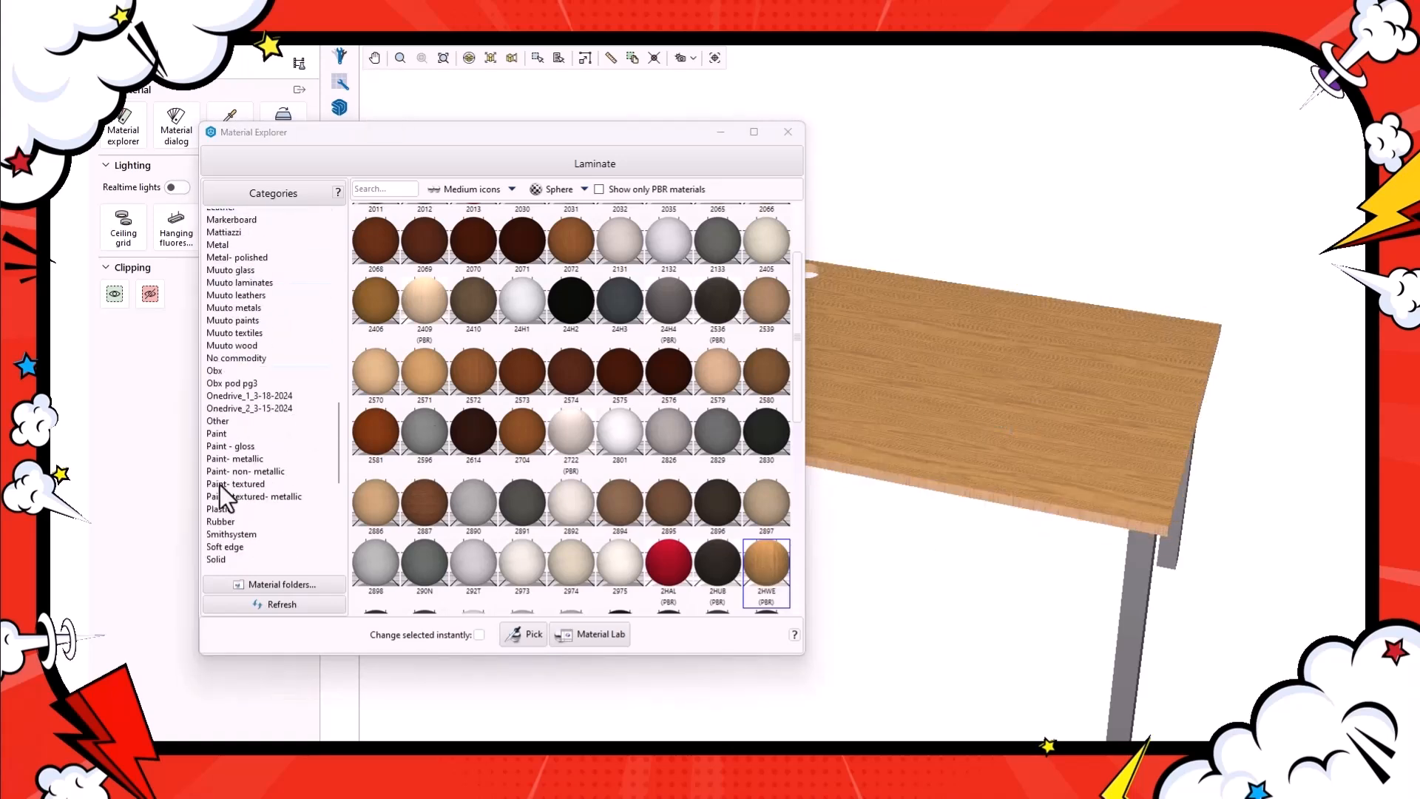
pyautogui.click(222, 509)
pyautogui.moveTo(457, 255); pyautogui.dragTo(1109, 320)
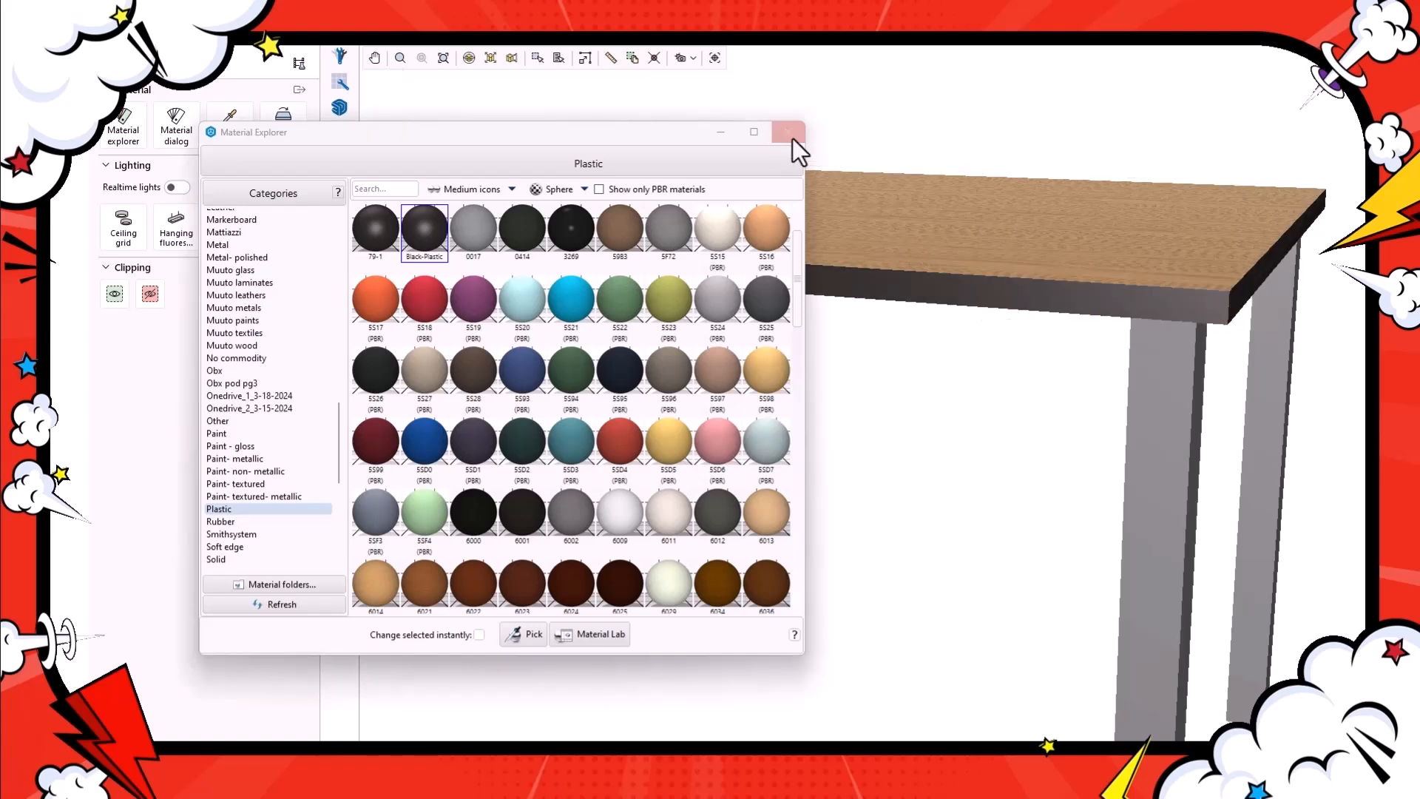
pyautogui.click(788, 133)
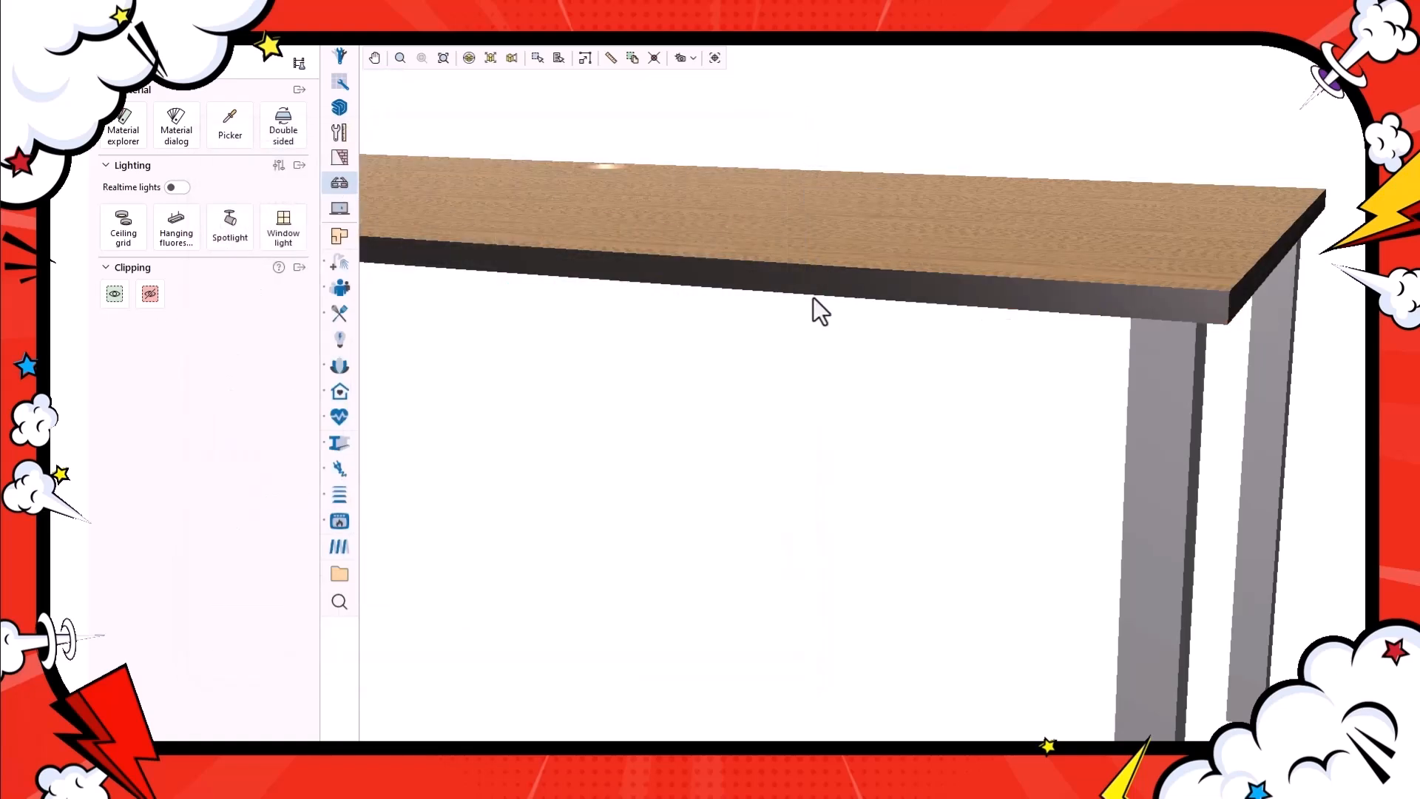
pyautogui.scroll(-5, 818, 304)
pyautogui.moveTo(792, 353); pyautogui.dragTo(857, 409, button='middle')
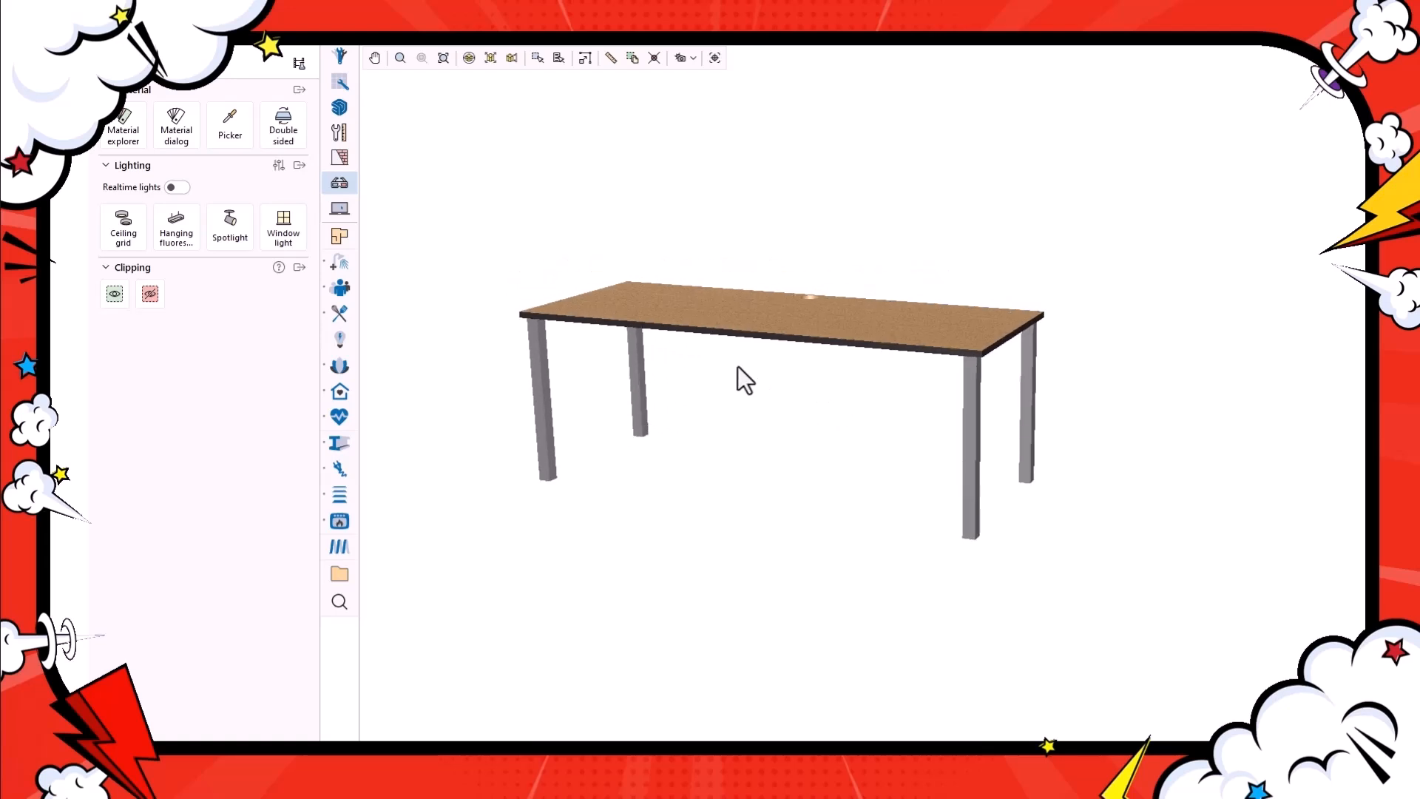
# Make the tabletop and all four legs editable meshes.
pyautogui.click(340, 58)
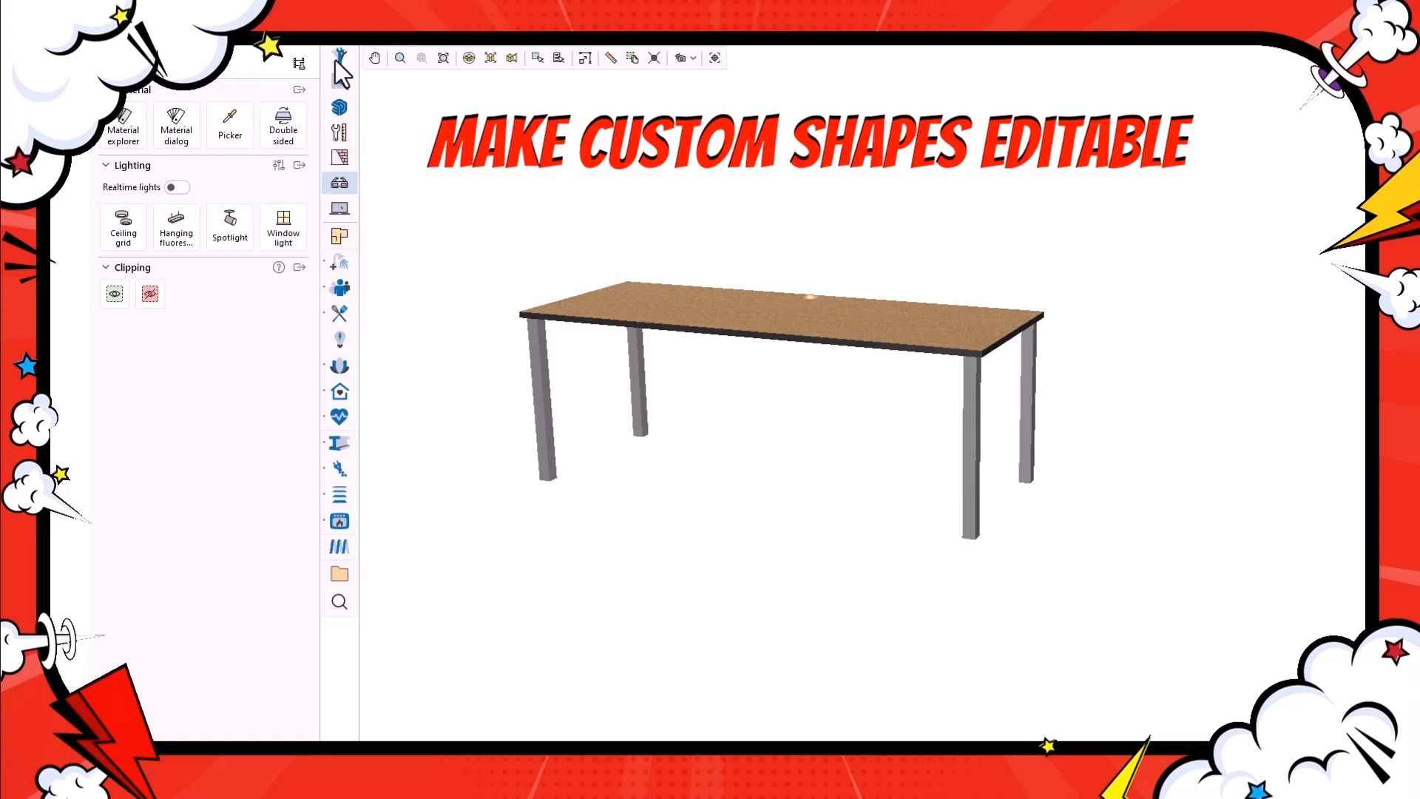
pyautogui.click(338, 80)
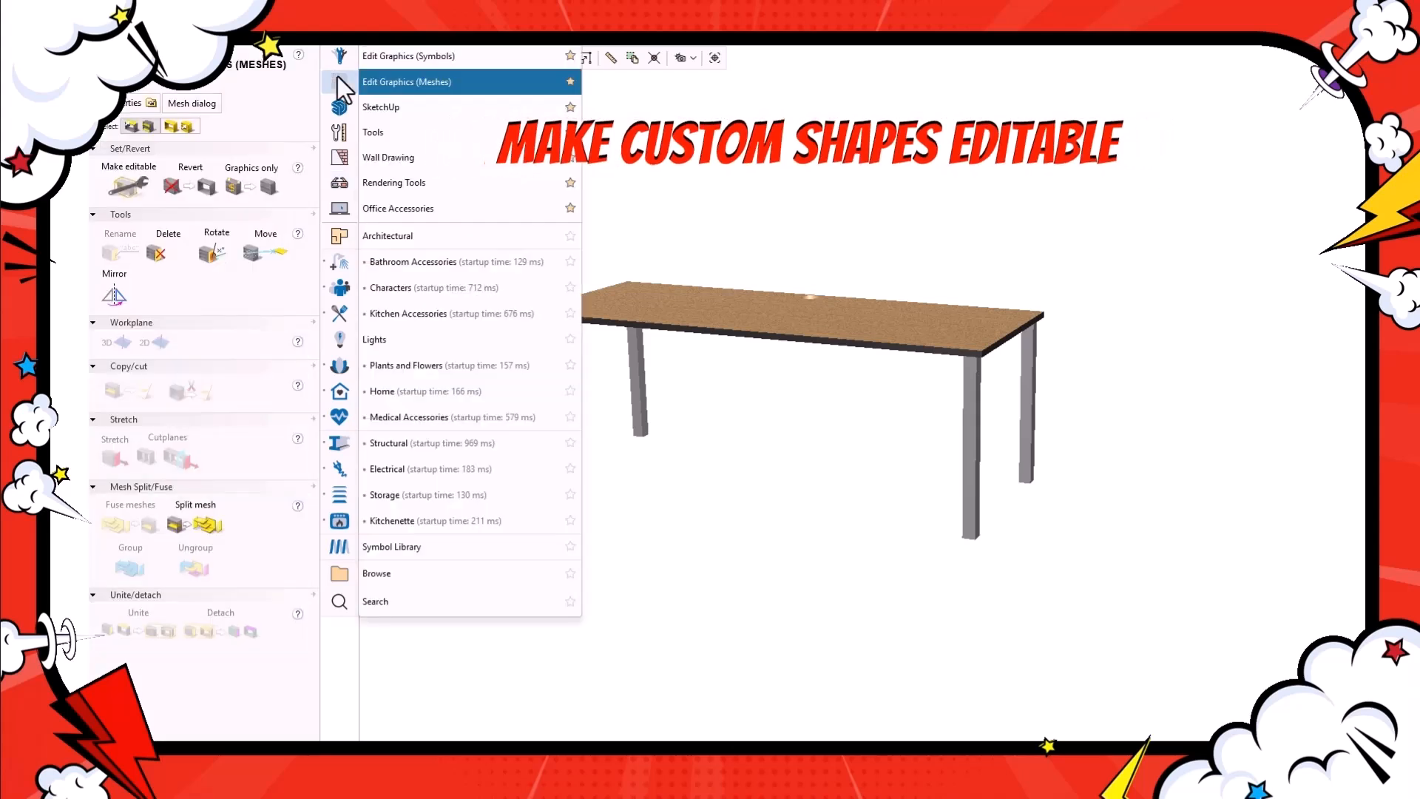
pyautogui.click(135, 182)
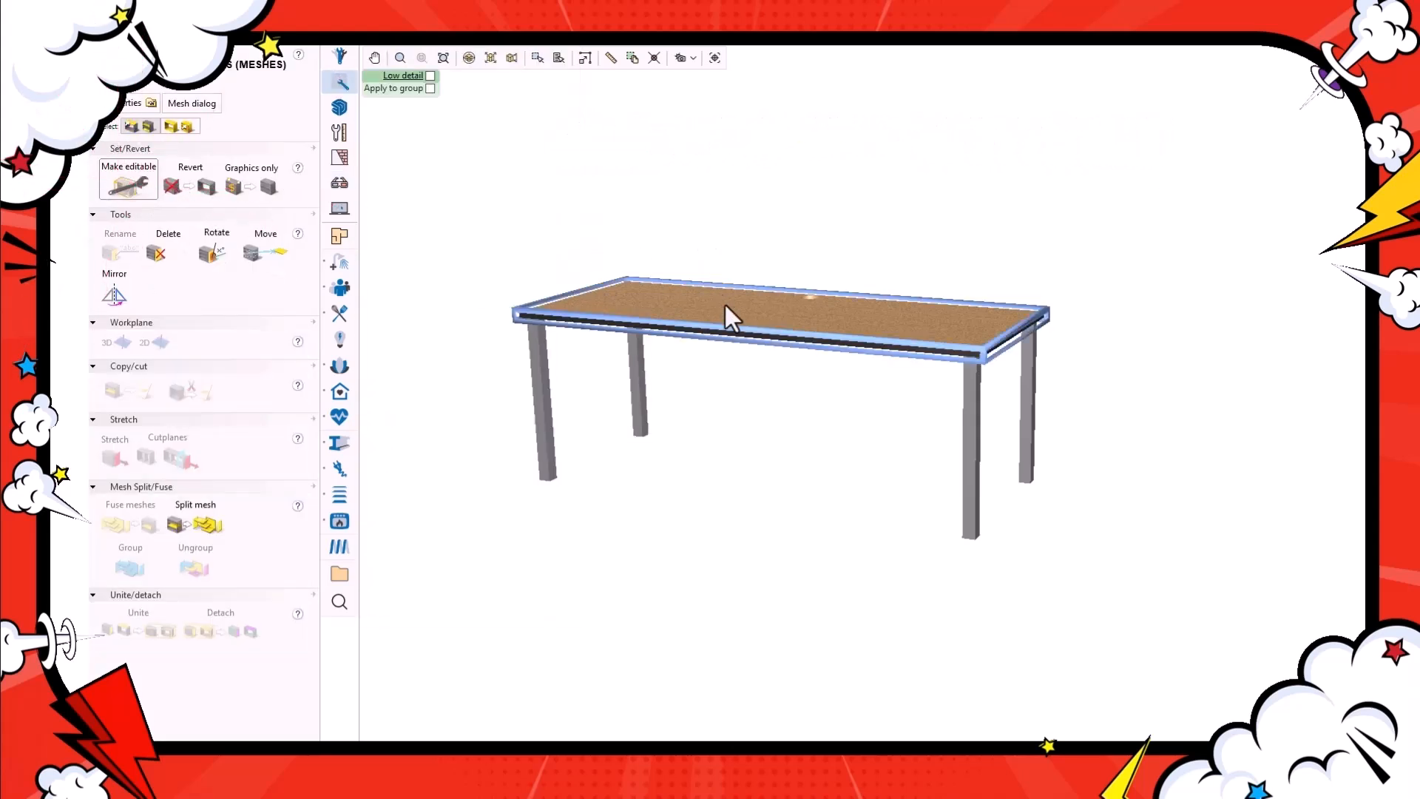
pyautogui.click(725, 302)
pyautogui.click(645, 347)
pyautogui.click(553, 370)
pyautogui.click(971, 415)
pyautogui.click(1030, 384)
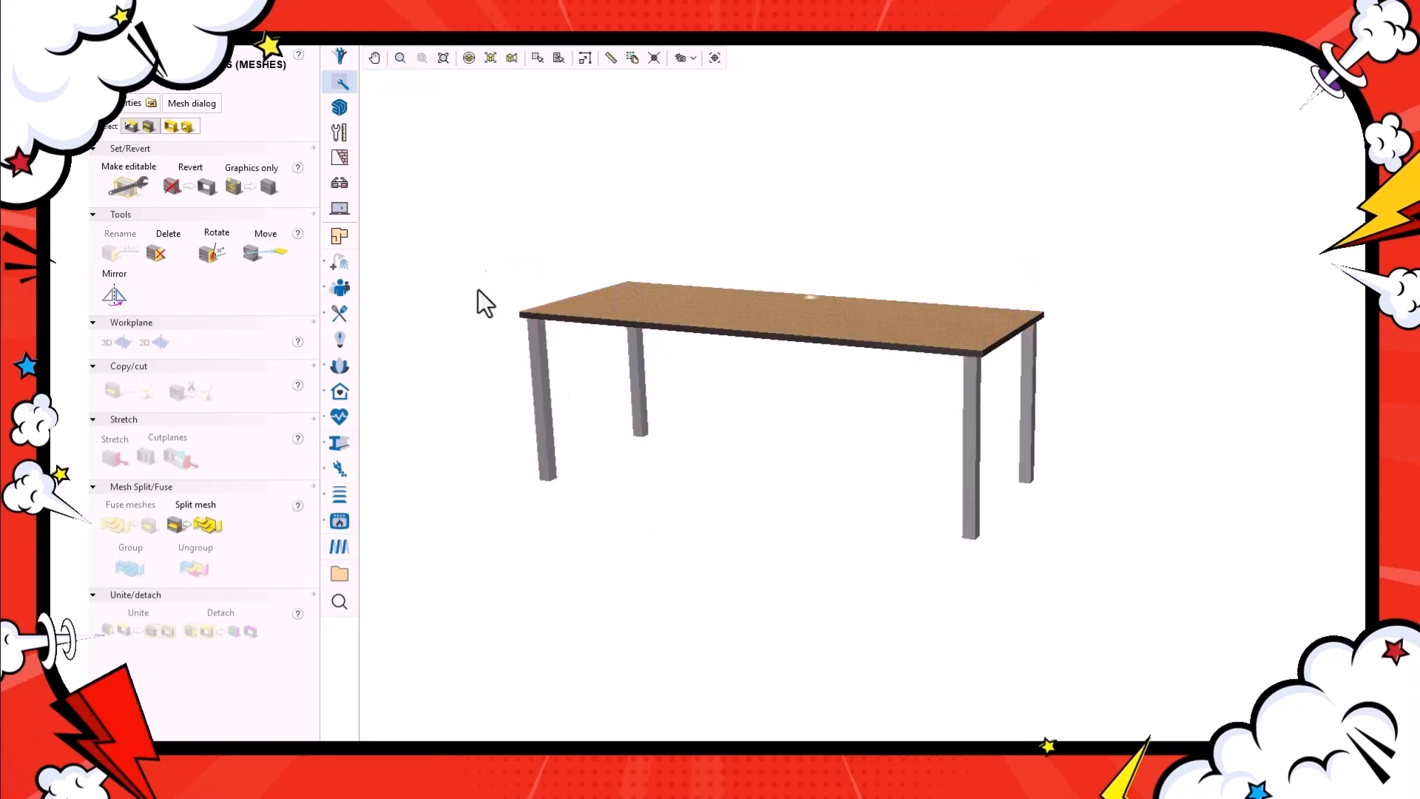
# Unite the tabletop and the four legs into a new snapper.
pyautogui.moveTo(479, 219); pyautogui.dragTo(1061, 561)
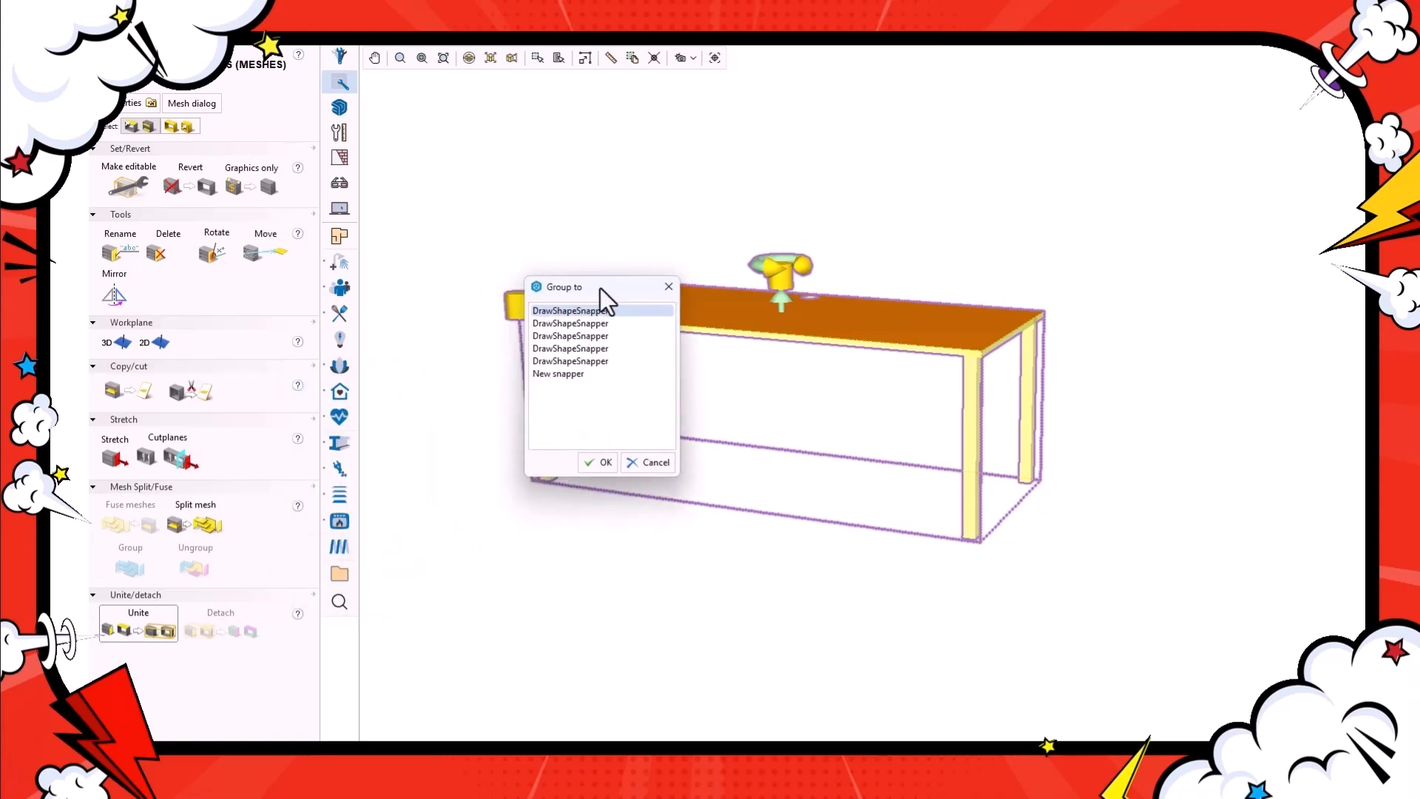
pyautogui.click(575, 375)
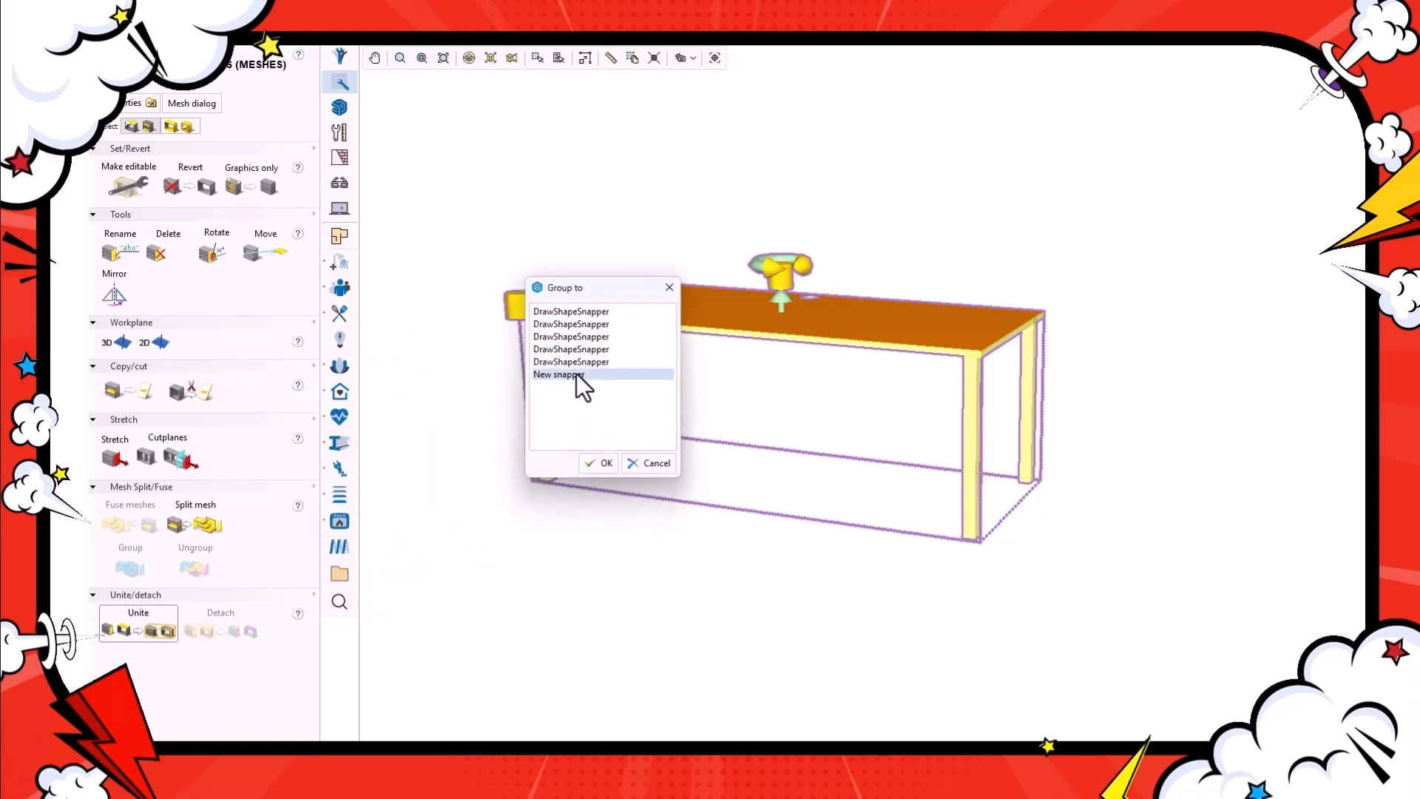
pyautogui.click(598, 463)
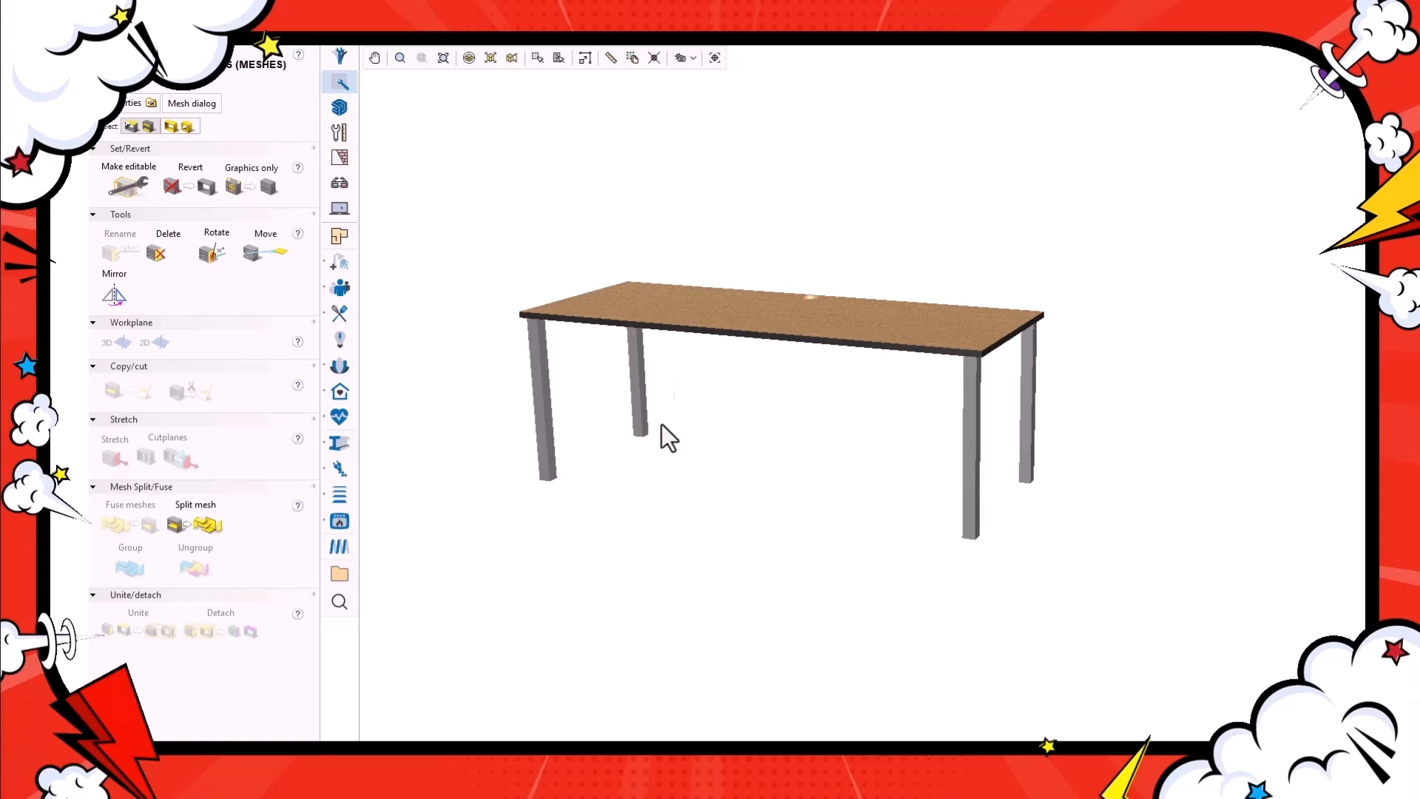
# Select the united table and open its catalogue information for adding articles.
pyautogui.click(697, 318)
pyautogui.scroll(3, 735, 498)
pyautogui.moveTo(734, 435); pyautogui.dragTo(737, 344)
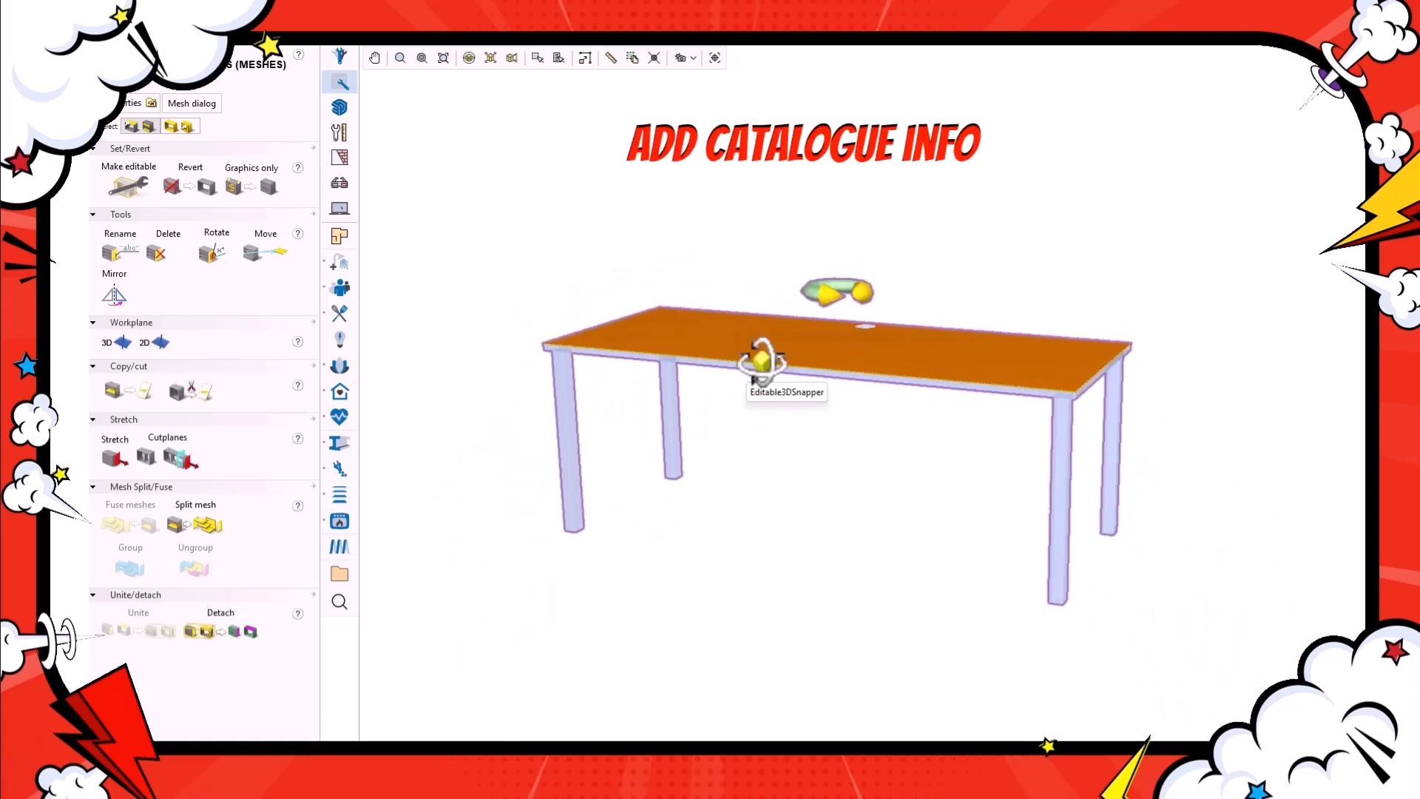
pyautogui.rightClick(735, 349)
pyautogui.click(811, 689)
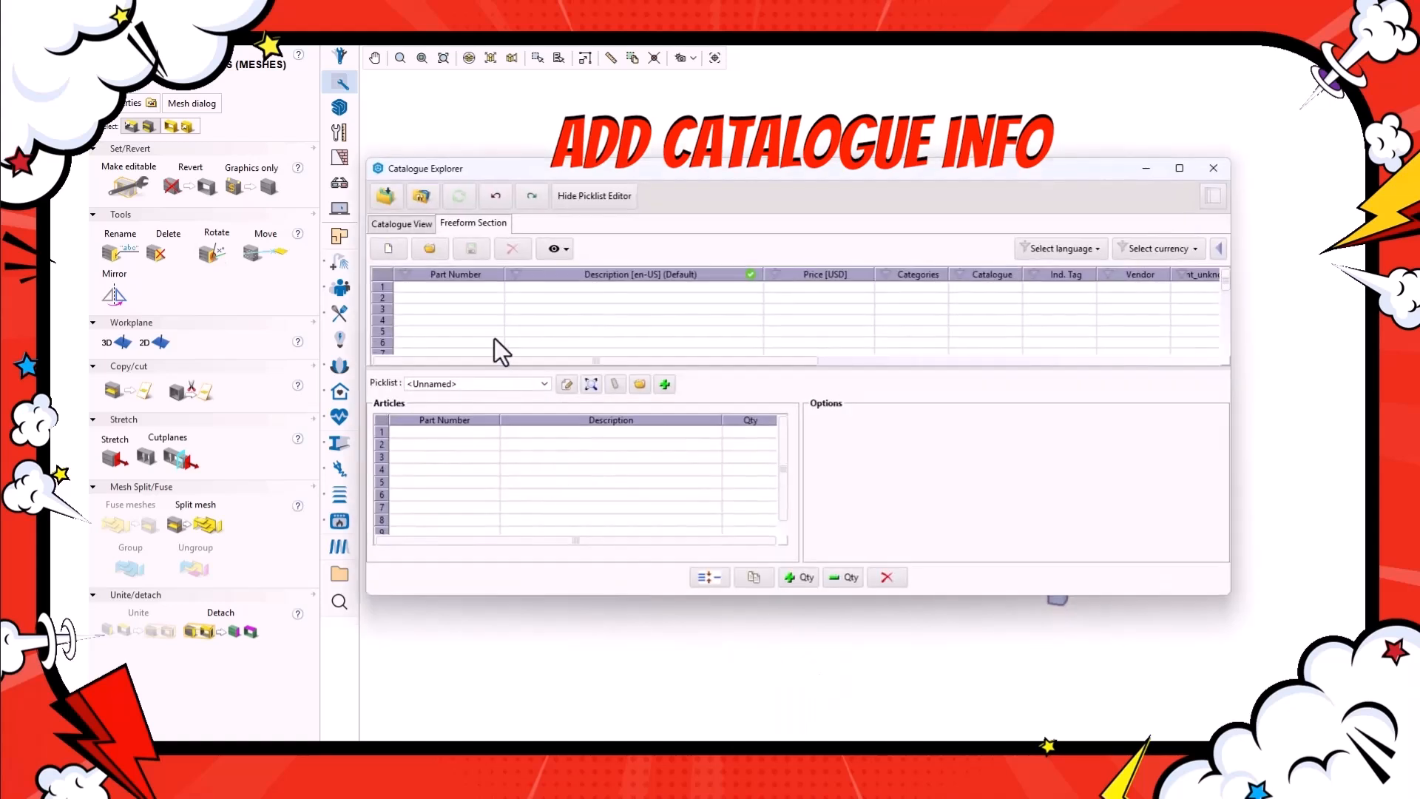
# Create a freeform article with part number 12345, description Custom Shape Table and price $1,000.00.
pyautogui.click(469, 287)
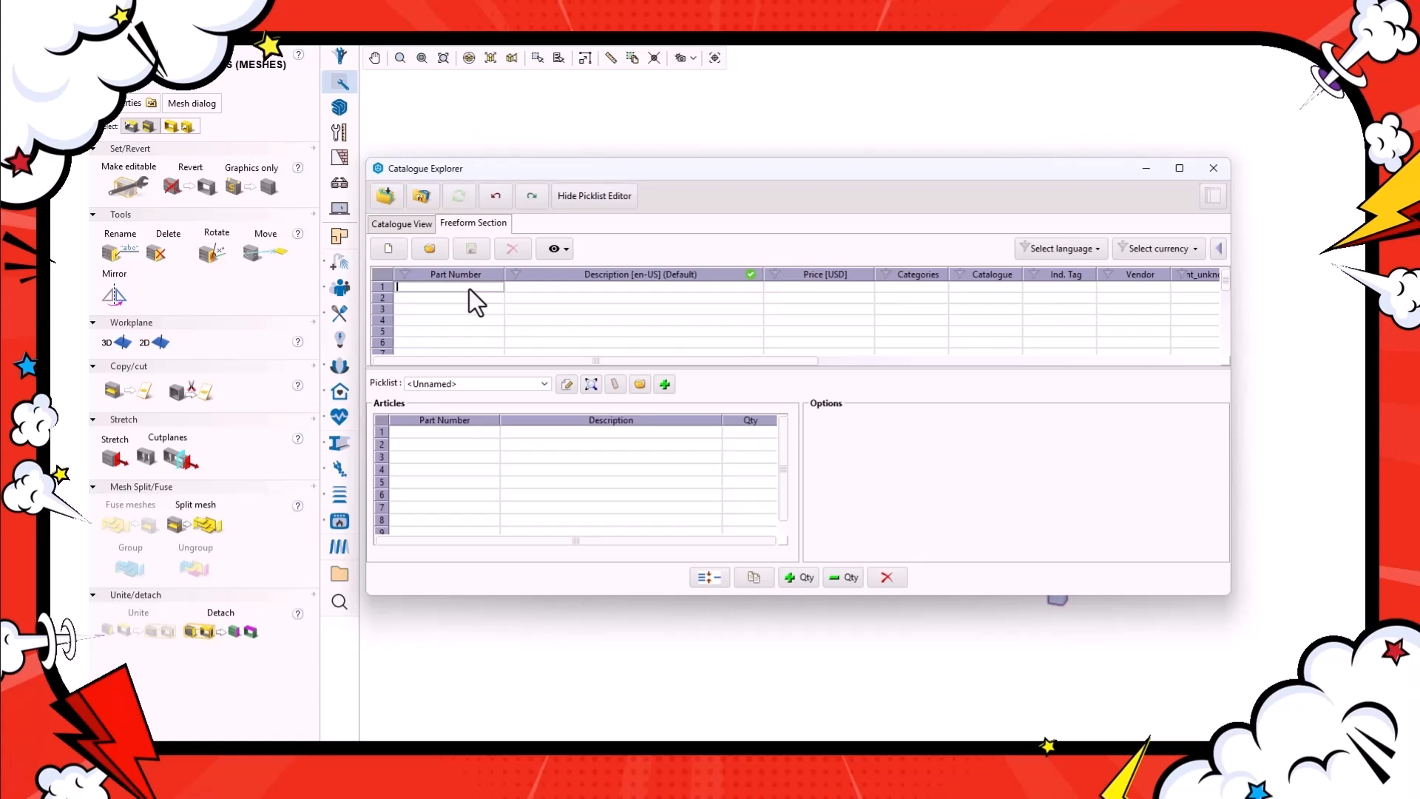
pyautogui.write('12345')
pyautogui.click(592, 287)
pyautogui.write('Custom Shape Table')
pyautogui.click(788, 283)
pyautogui.write('1000')
pyautogui.click(778, 322)
# Add the Custom Shape Table article to the table's picklist and check the table's catalogue info.
pyautogui.click(385, 287)
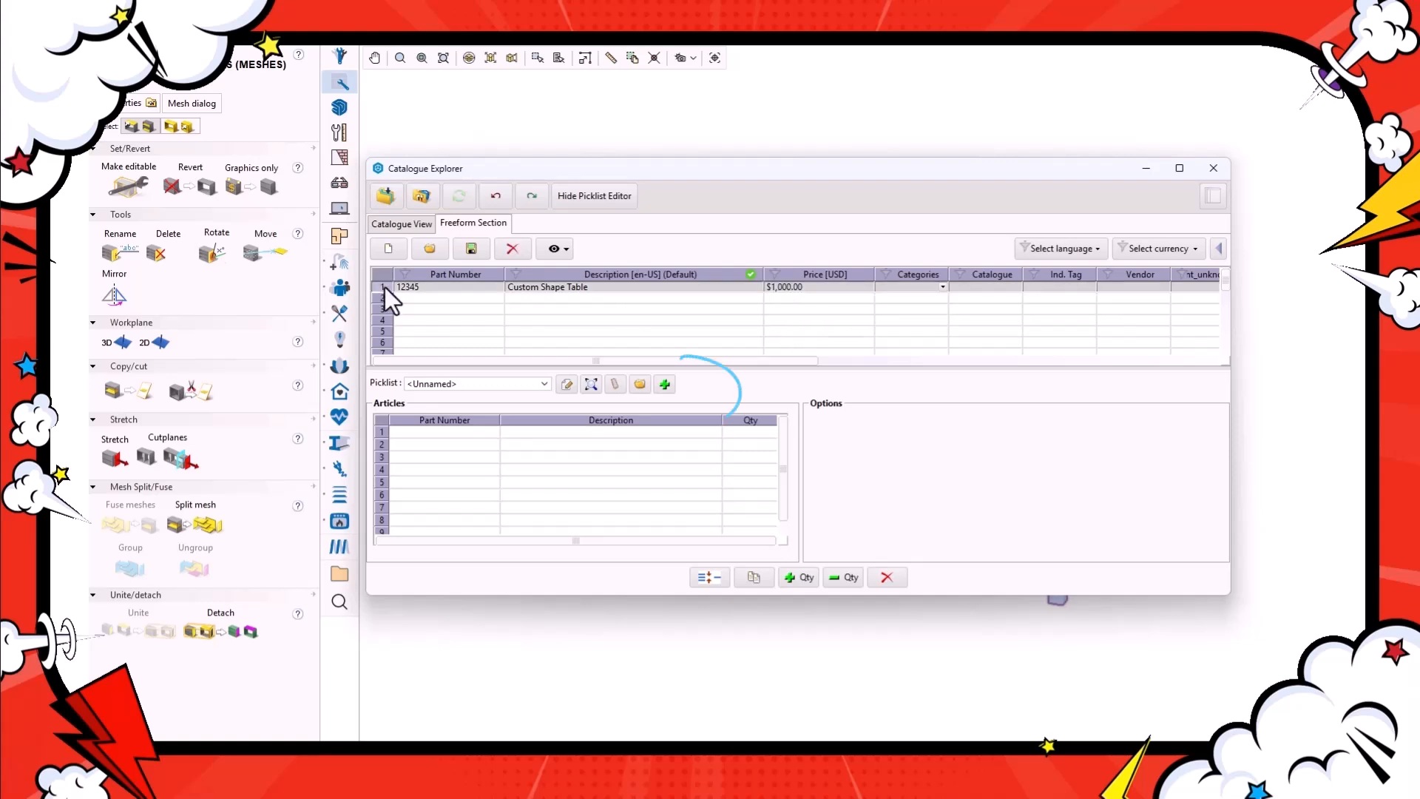
pyautogui.click(664, 385)
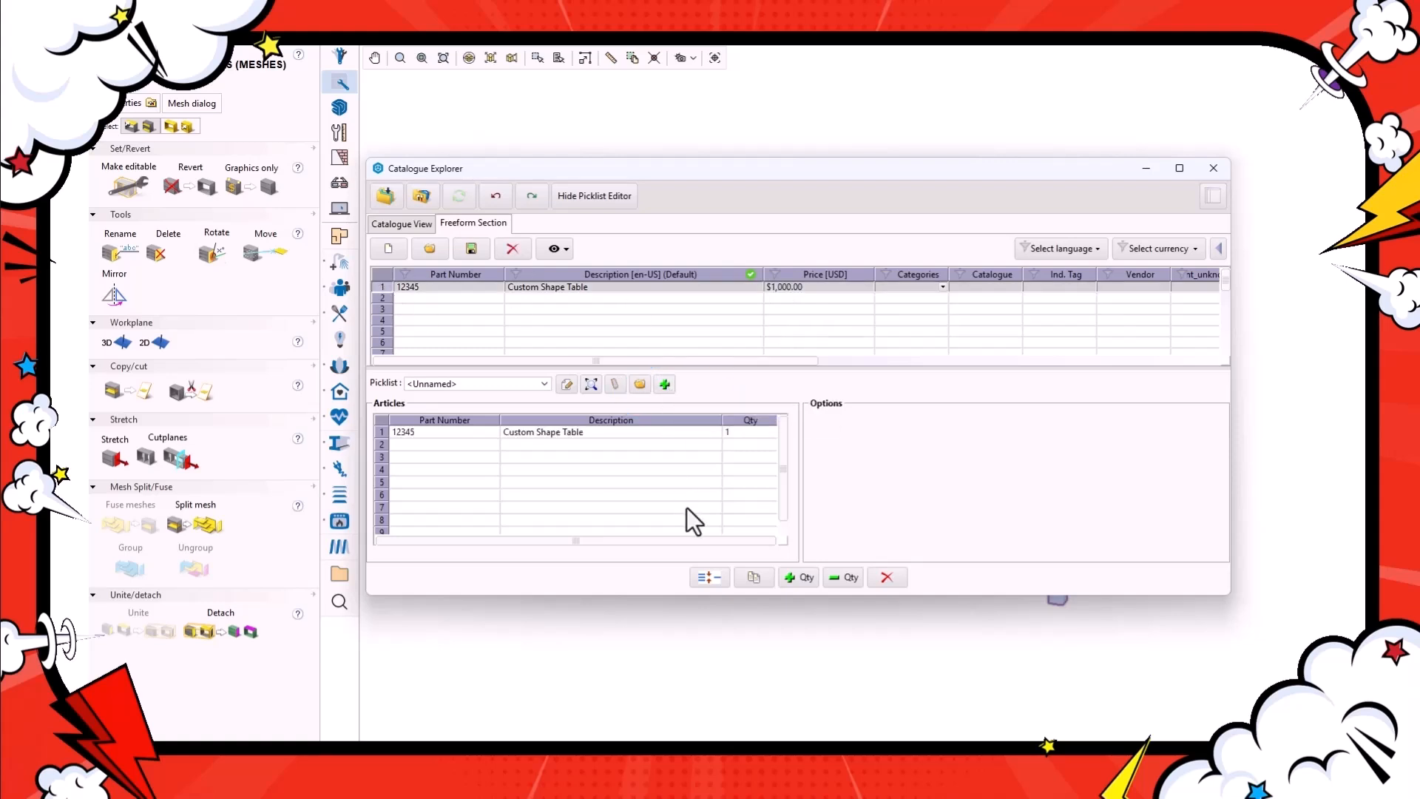
pyautogui.click(1210, 167)
pyautogui.rightClick(923, 356)
pyautogui.click(991, 711)
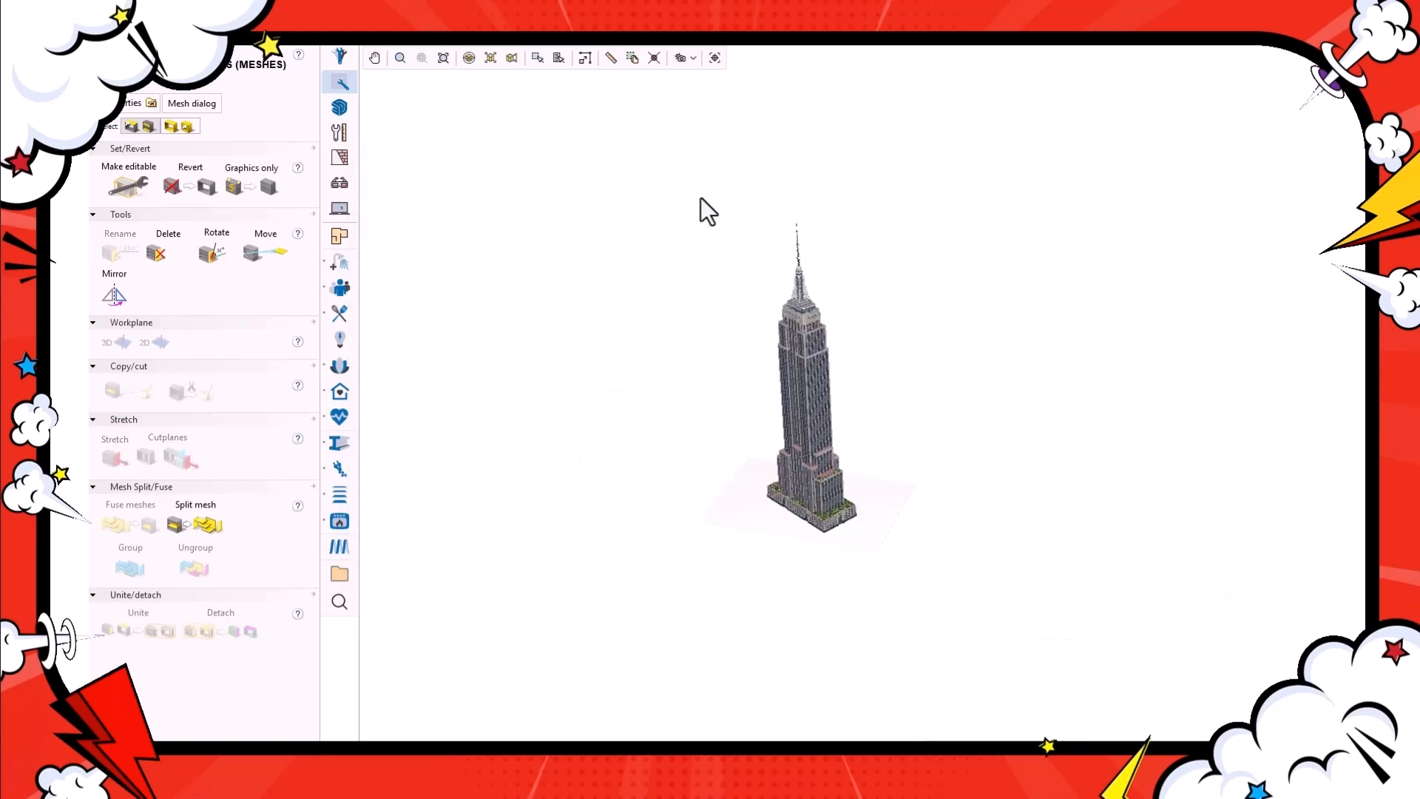
# Open the catalogue info of the Empire State Building shape, examine its article entry and close the Catalogue Explorer.
pyautogui.moveTo(718, 230); pyautogui.dragTo(899, 578)
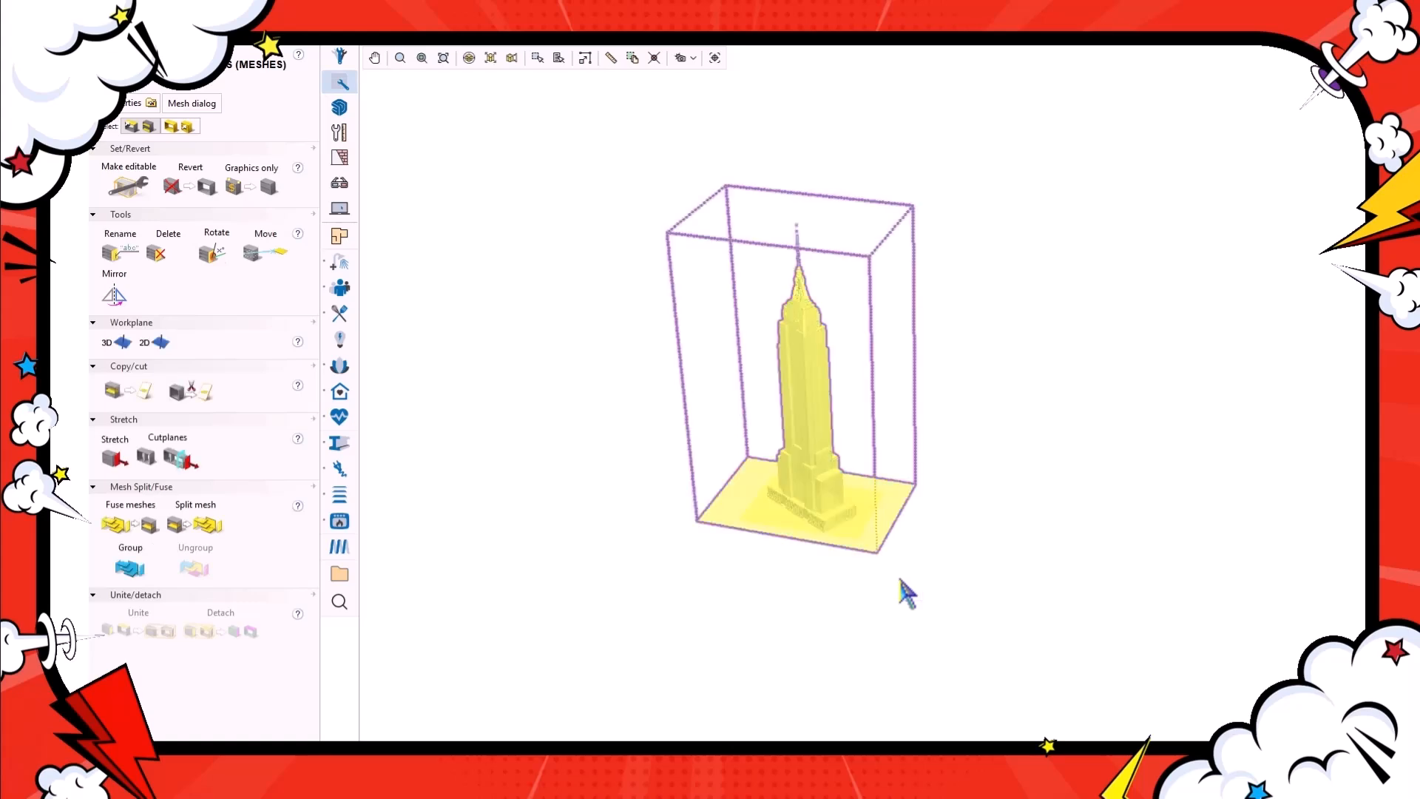
pyautogui.click(906, 591)
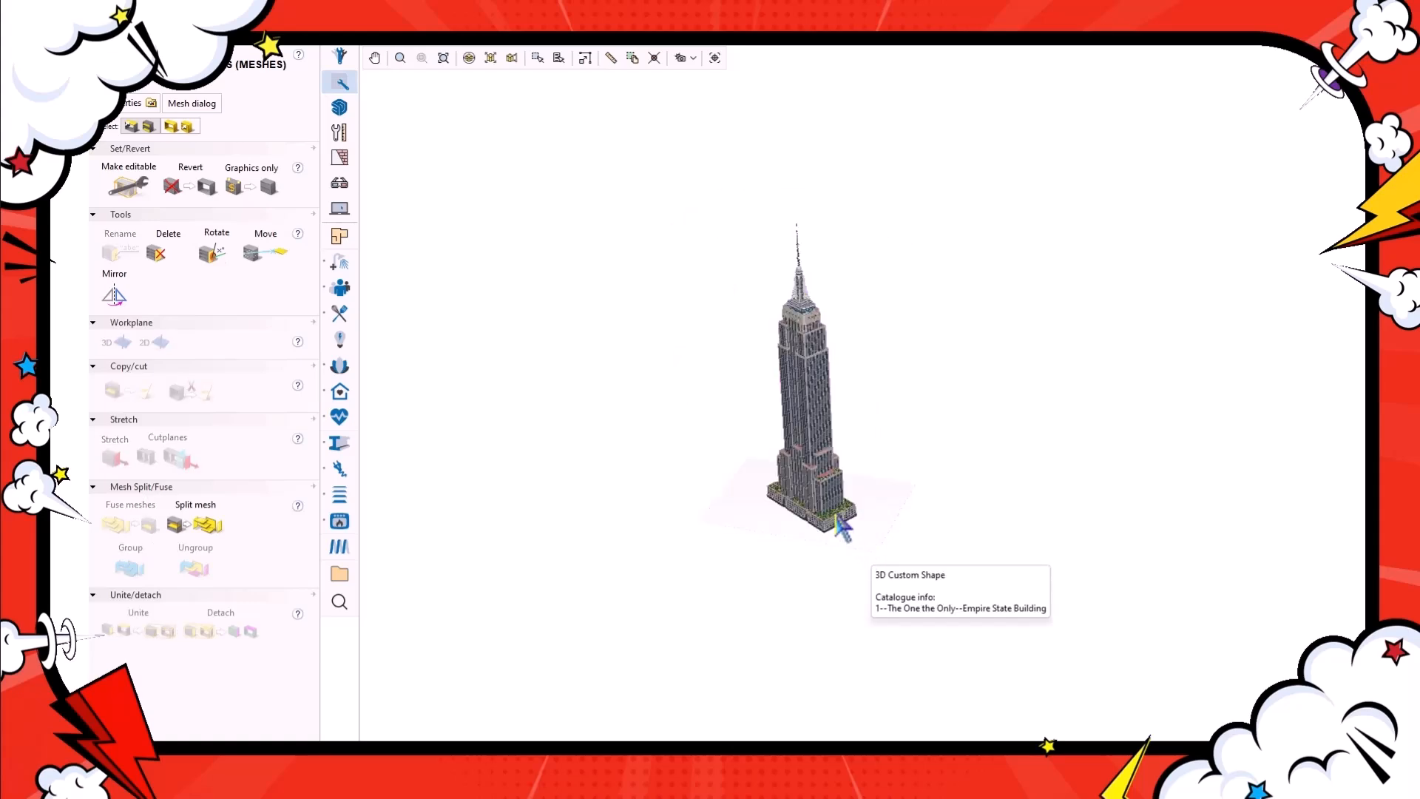
pyautogui.scroll(5, 839, 562)
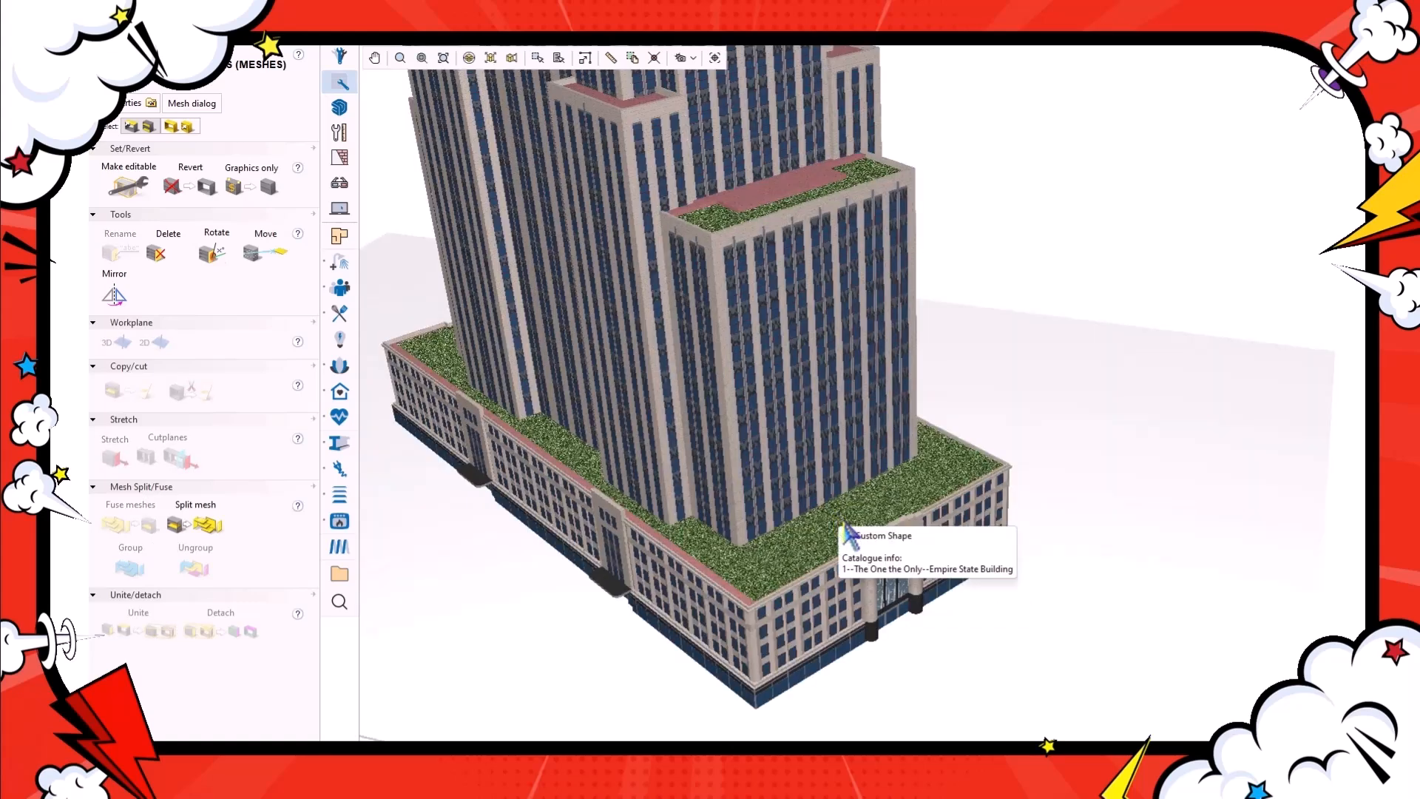
pyautogui.rightClick(847, 527)
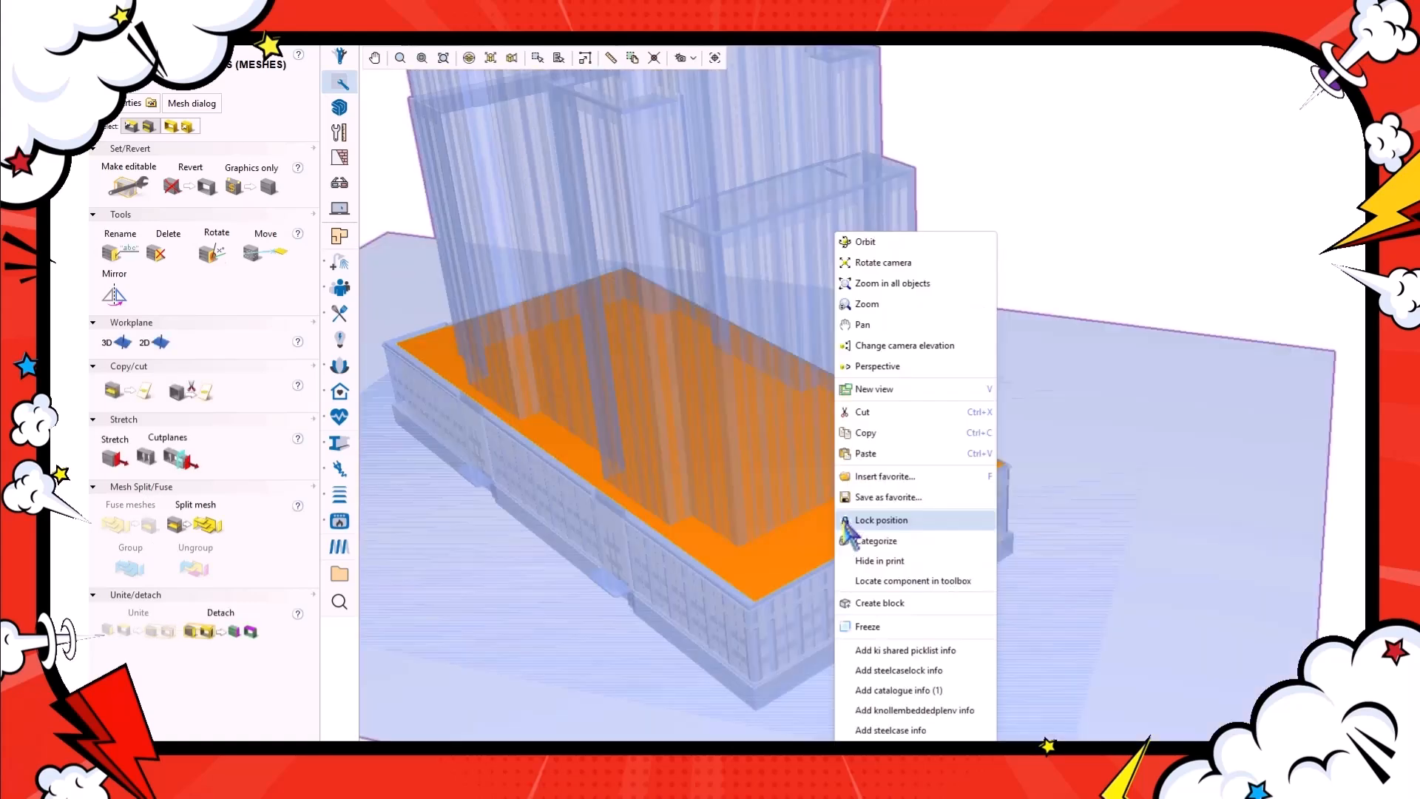
pyautogui.click(901, 690)
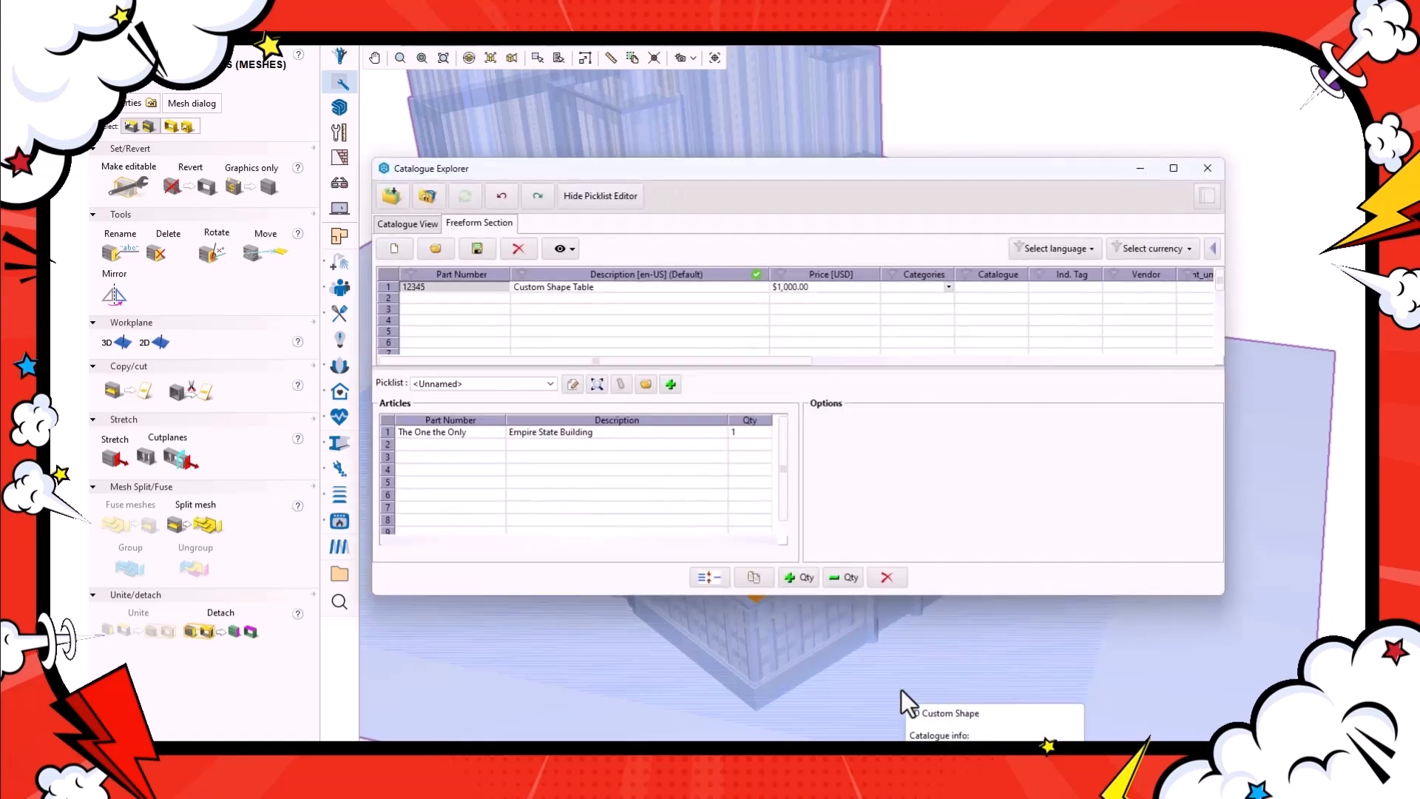
pyautogui.click(385, 431)
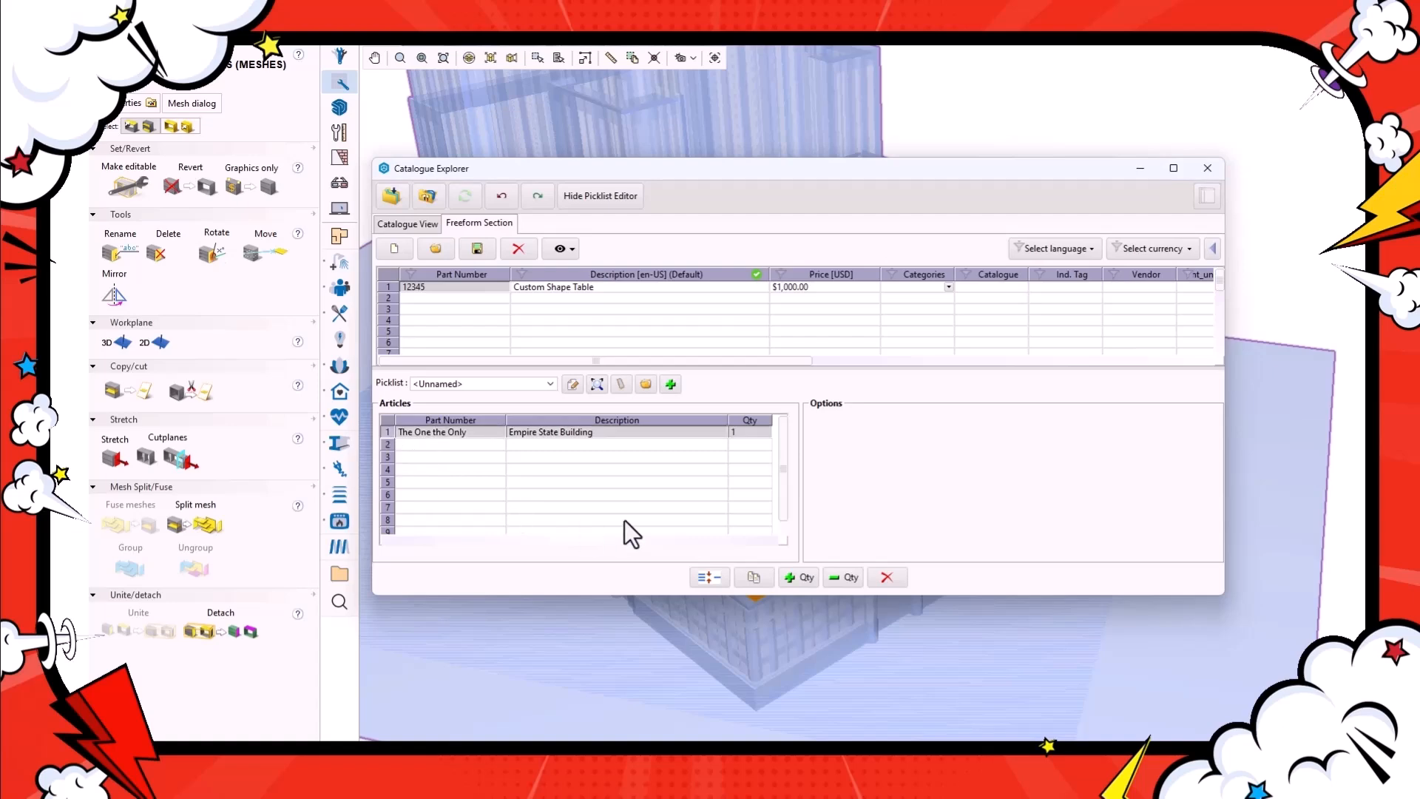
pyautogui.click(1207, 170)
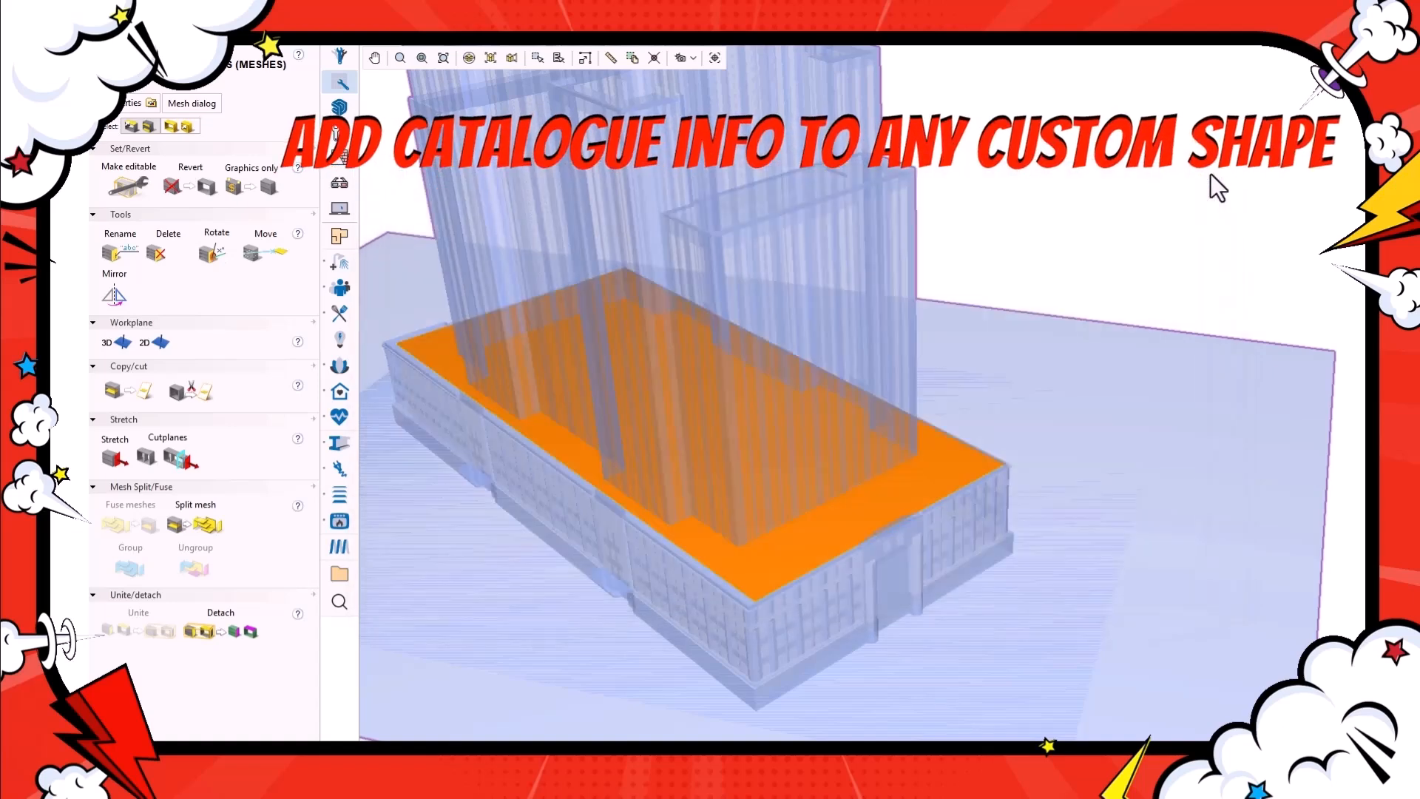